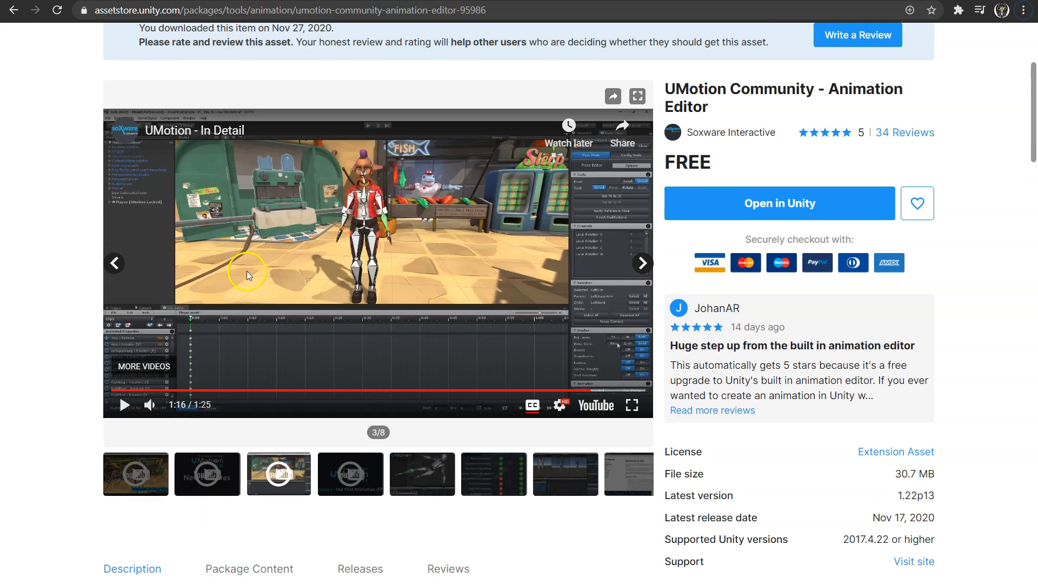
- Open the UMotion Community asset in Unity and widen the Scene view panel
left_click(794, 222)
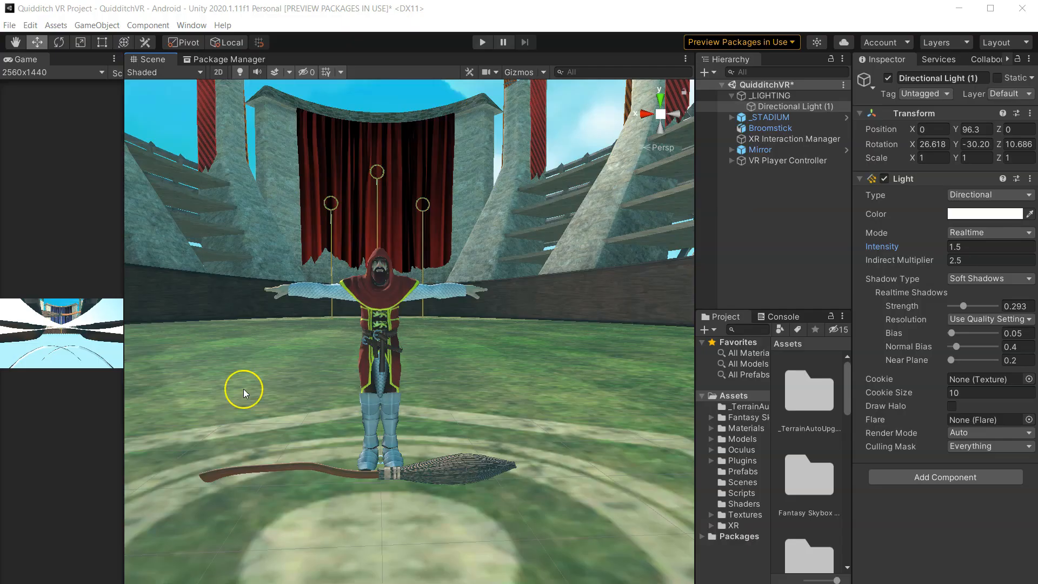
right_click_drag(254, 344, 292, 369)
middle_click_drag(247, 352, 443, 361)
right_click_drag(369, 348, 477, 359)
middle_click_drag(347, 340, 395, 338)
left_click_drag(696, 254, 420, 254)
scroll(562, 377, "down", 1)
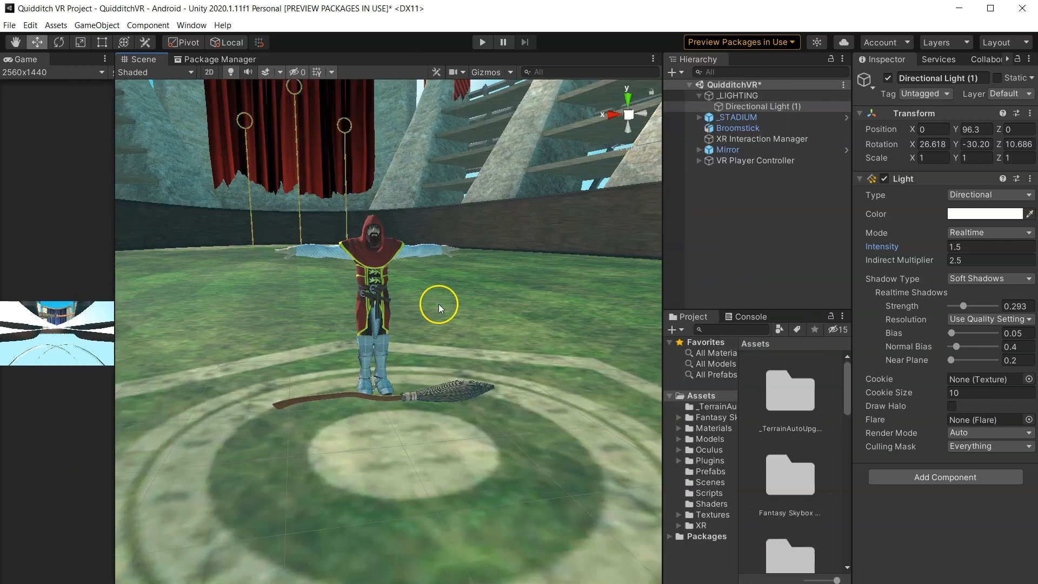
middle_click_drag(438, 299, 356, 332)
right_click_drag(357, 332, 303, 330)
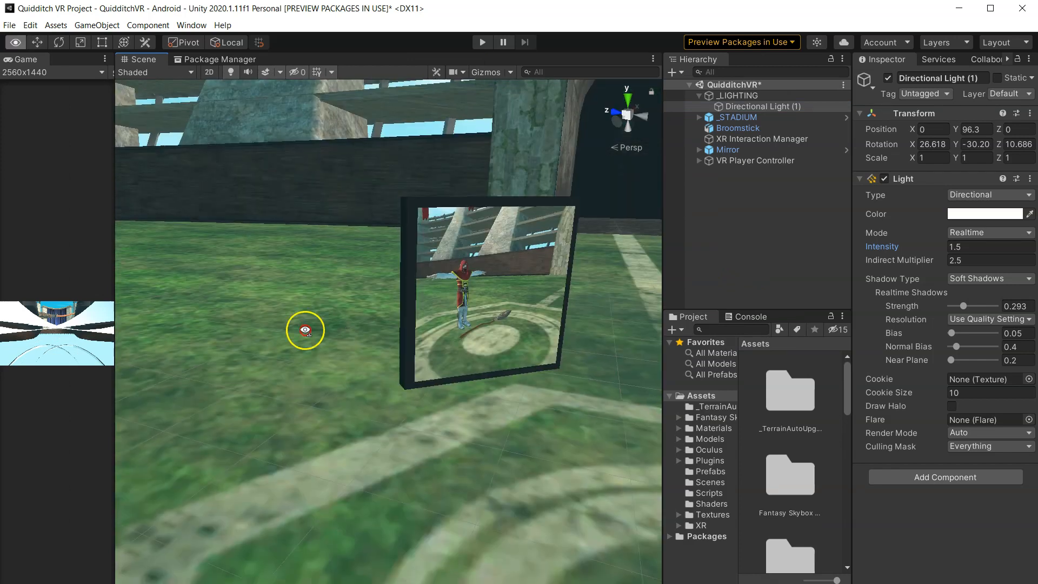
middle_click_drag(304, 330, 272, 318)
right_click_drag(644, 266, 366, 297)
scroll(367, 295, "down", 3)
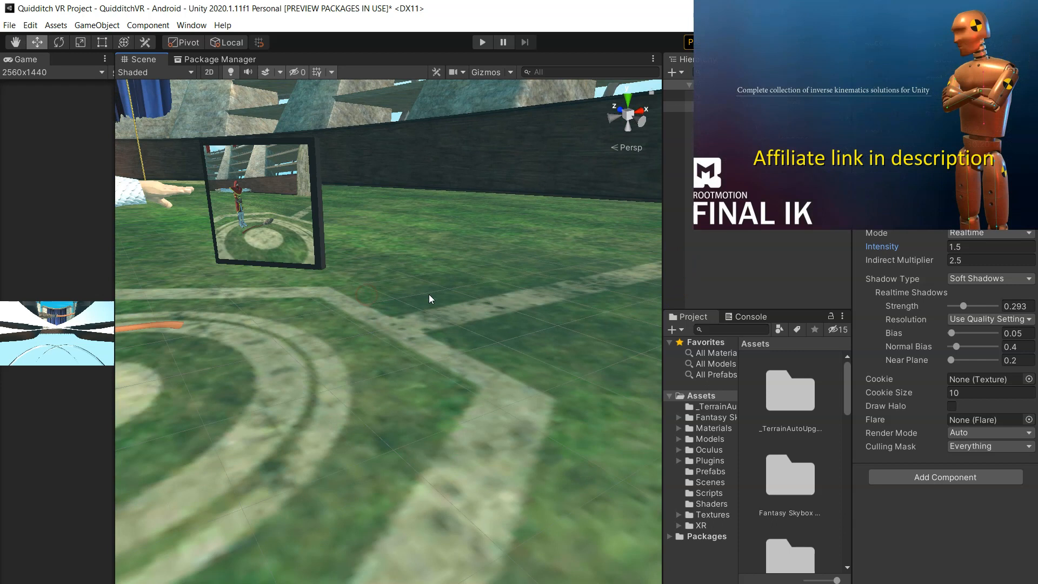
left_click_drag(656, 258, 432, 238)
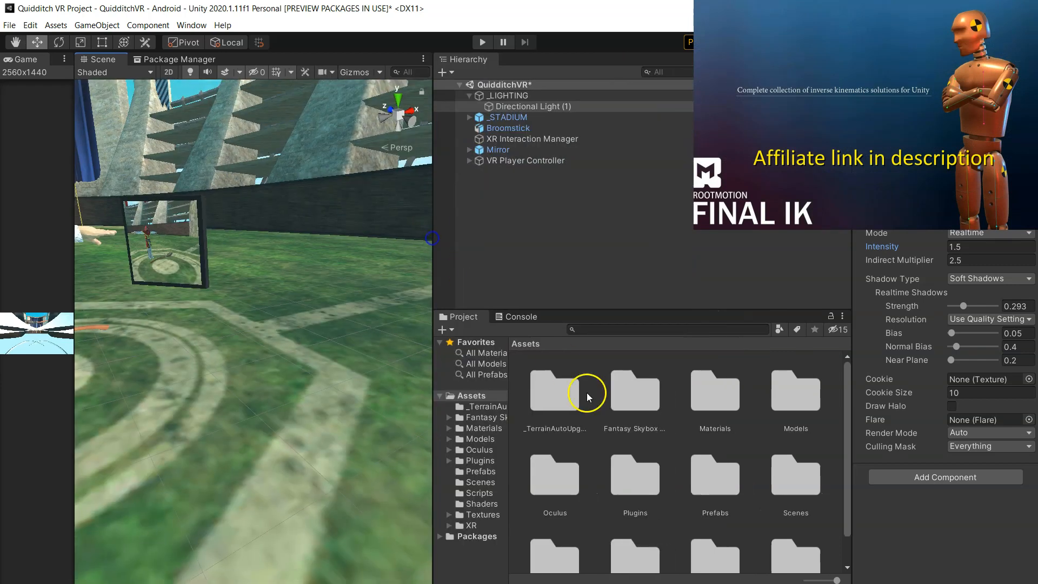
- Examine the Plugins/RootMotion folder and orbit around the character in the Quidditch scene
double_click(636, 473)
double_click(556, 394)
left_click(539, 345)
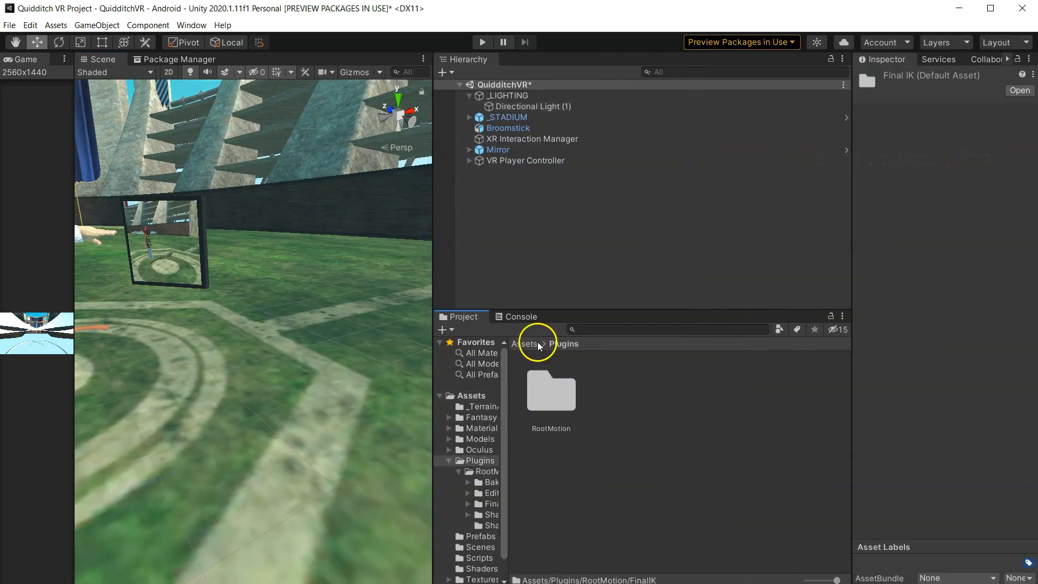
left_click(533, 345)
scroll(194, 297, "down", 3)
middle_click_drag(195, 297, 220, 317)
right_click_drag(220, 317, 189, 315)
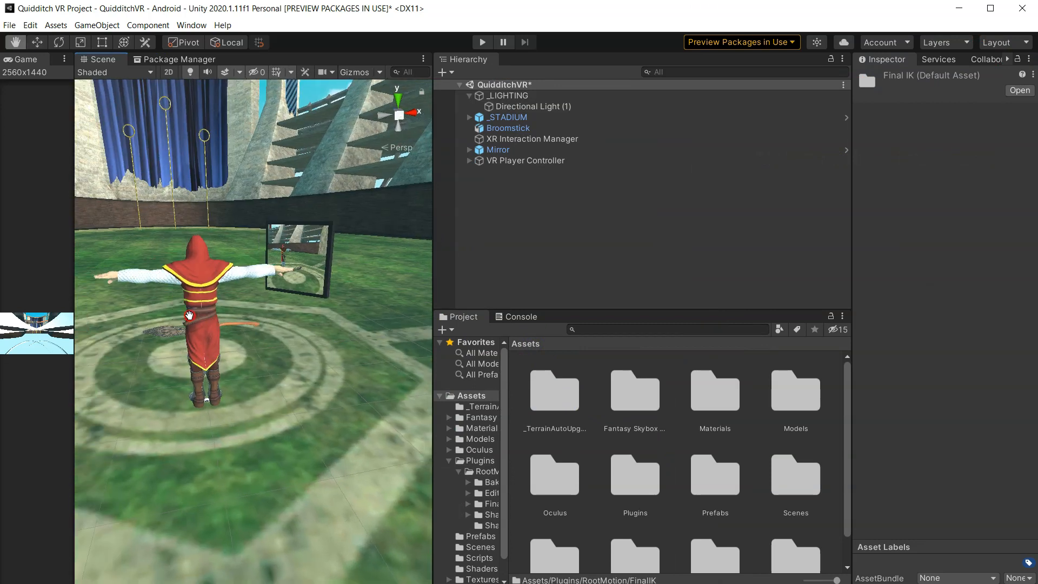
left_click_drag(189, 316, 346, 297, "alt")
left_click_drag(432, 274, 564, 276)
middle_click_drag(479, 314, 387, 330)
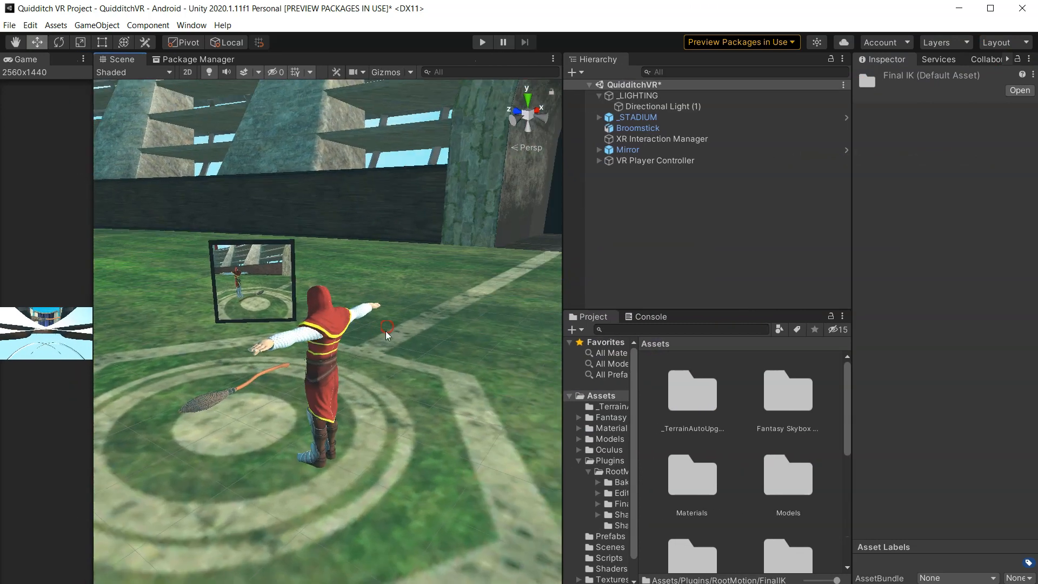
scroll(387, 336, "up", 4)
left_click_drag(321, 340, 27, 327, "alt")
left_click_drag(297, 343, 478, 387, "alt")
scroll(405, 410, "down", 10)
middle_click_drag(401, 407, 326, 354)
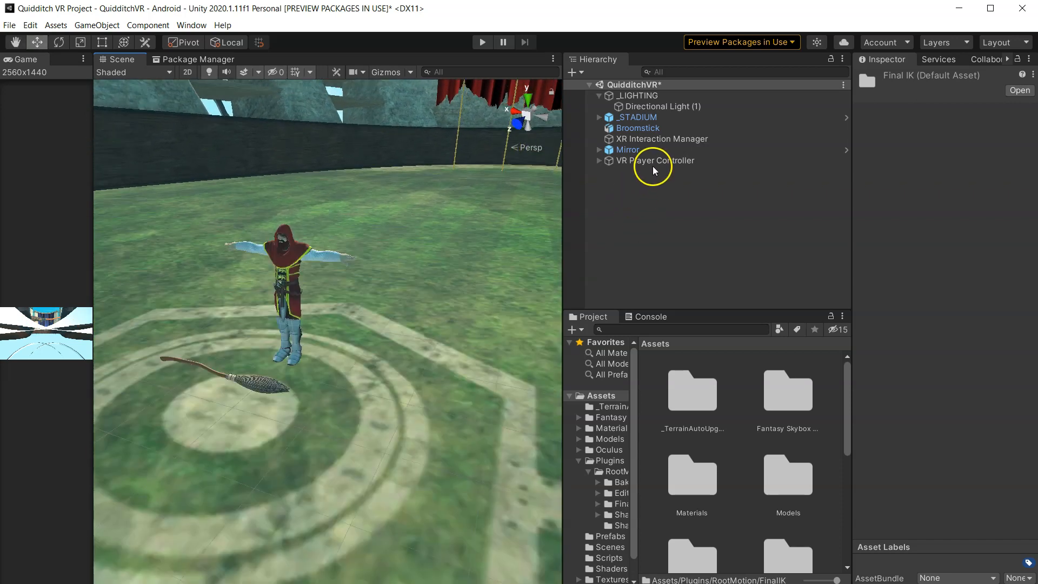
- Create a new scene named HandPoseAnimationsScene in the Scenes folder
left_click(653, 162)
left_click(621, 221)
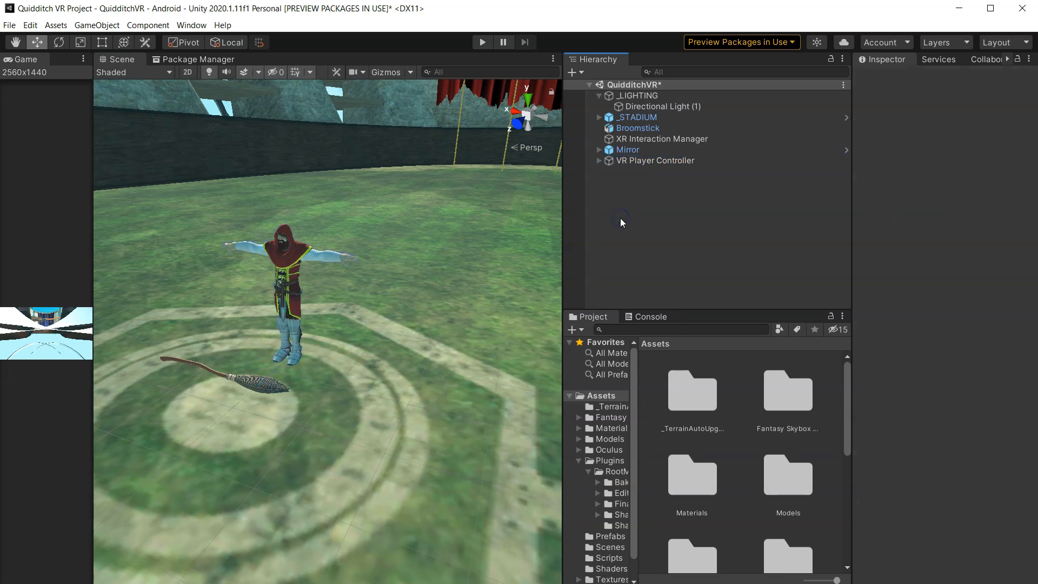
left_click_drag(564, 244, 364, 227)
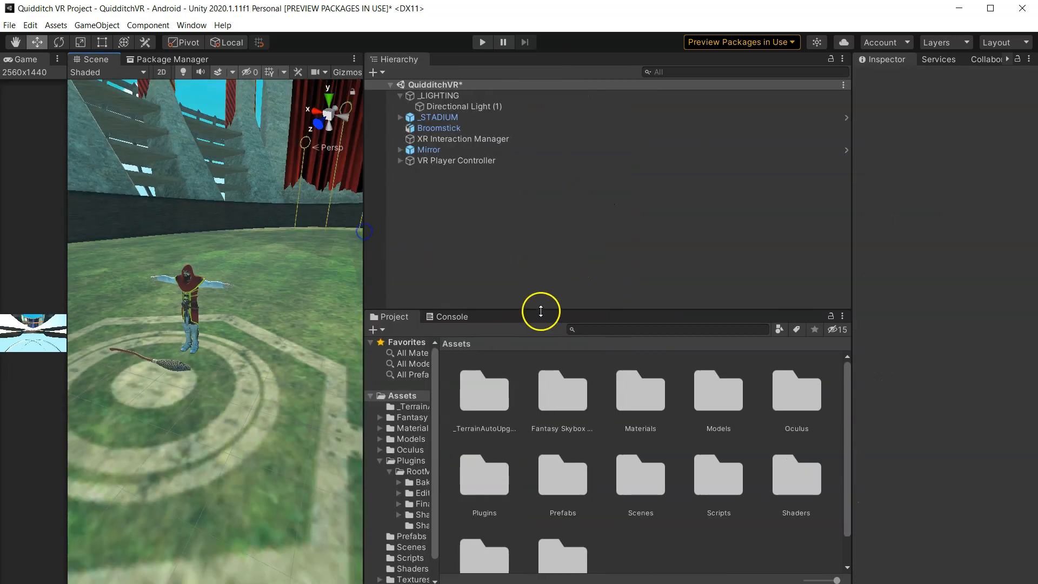
left_click_drag(538, 310, 537, 252)
double_click(644, 437)
right_click(535, 466)
mouse_move(605, 145)
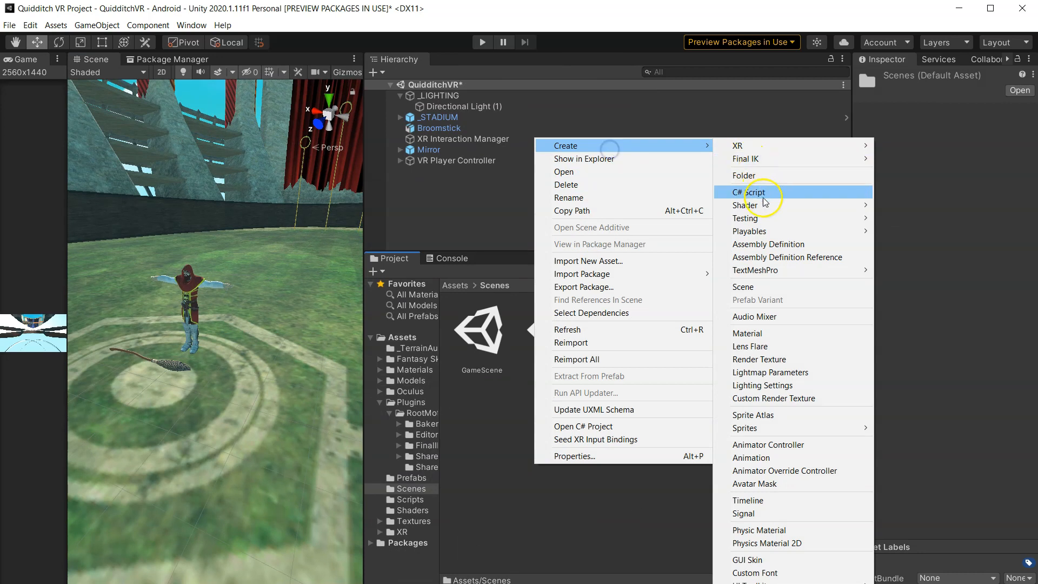
left_click(768, 287)
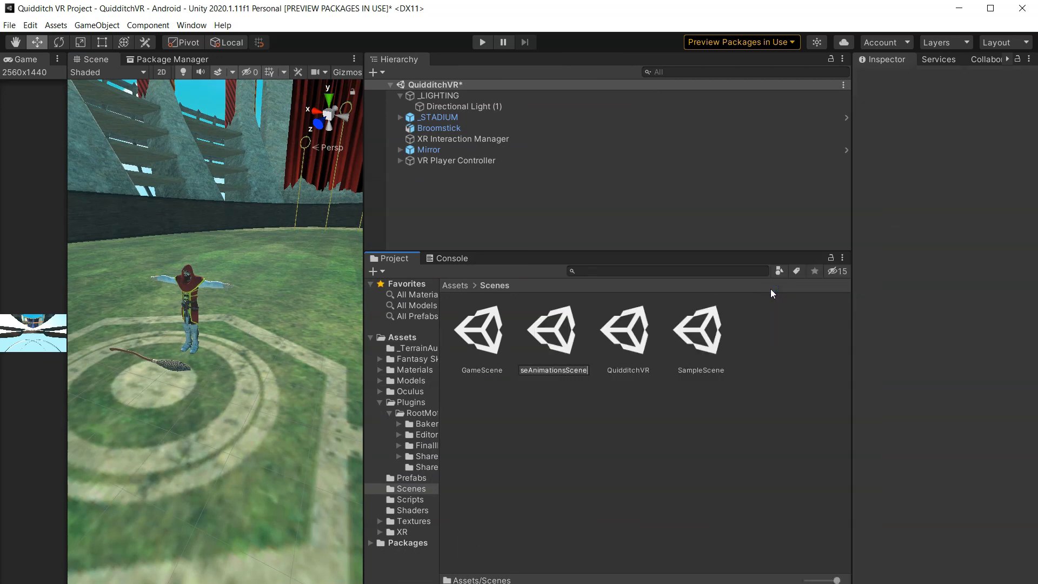
left_click(702, 297)
- Open HandPoseAnimationsScene and resize the Project panel
double_click(557, 332)
left_click(545, 340)
left_click_drag(366, 253, 455, 239)
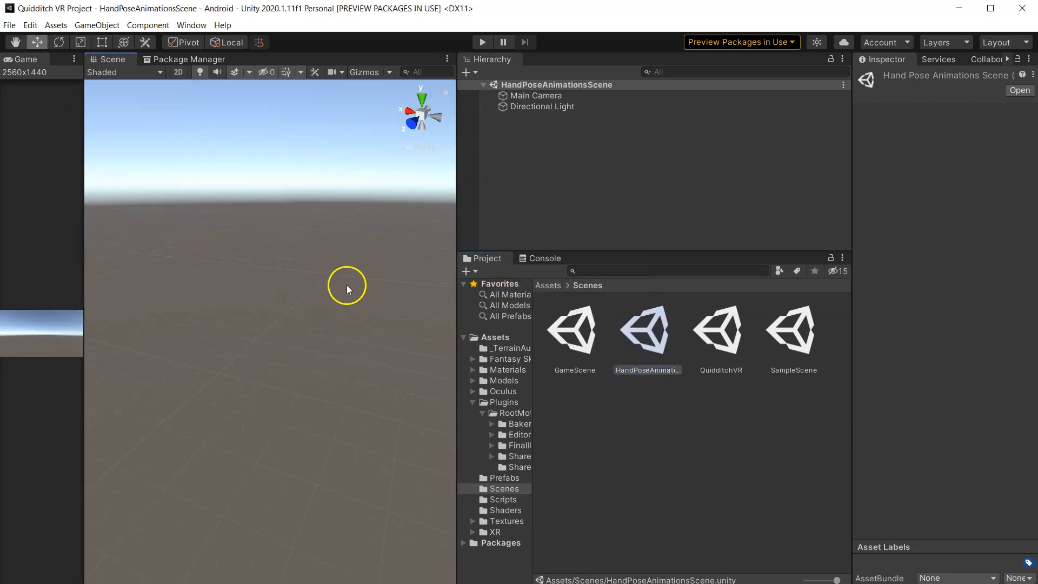
right_click_drag(374, 246, 170, 275)
right_click_drag(301, 277, 371, 292)
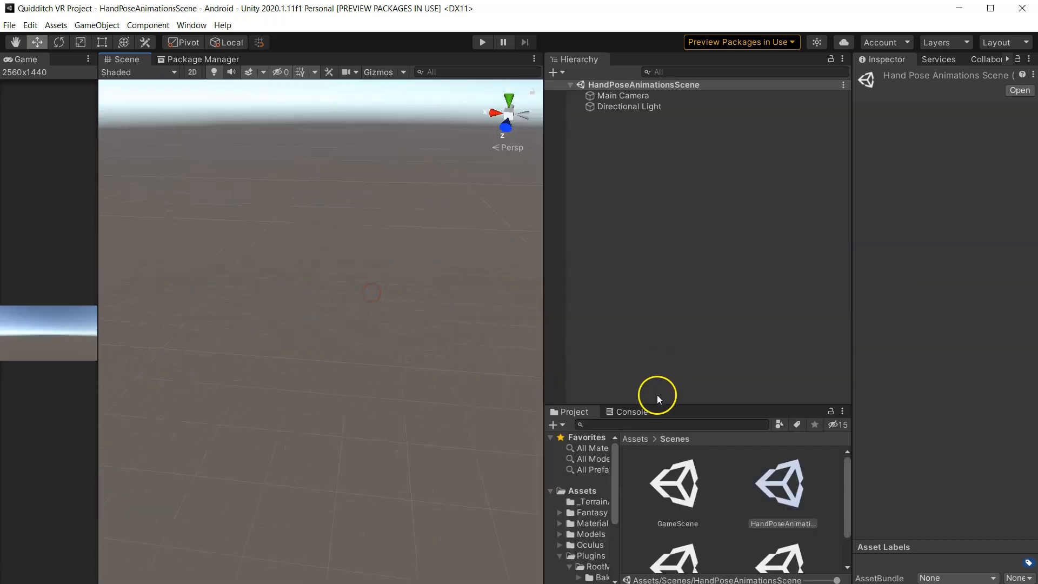
left_click_drag(662, 403, 663, 277)
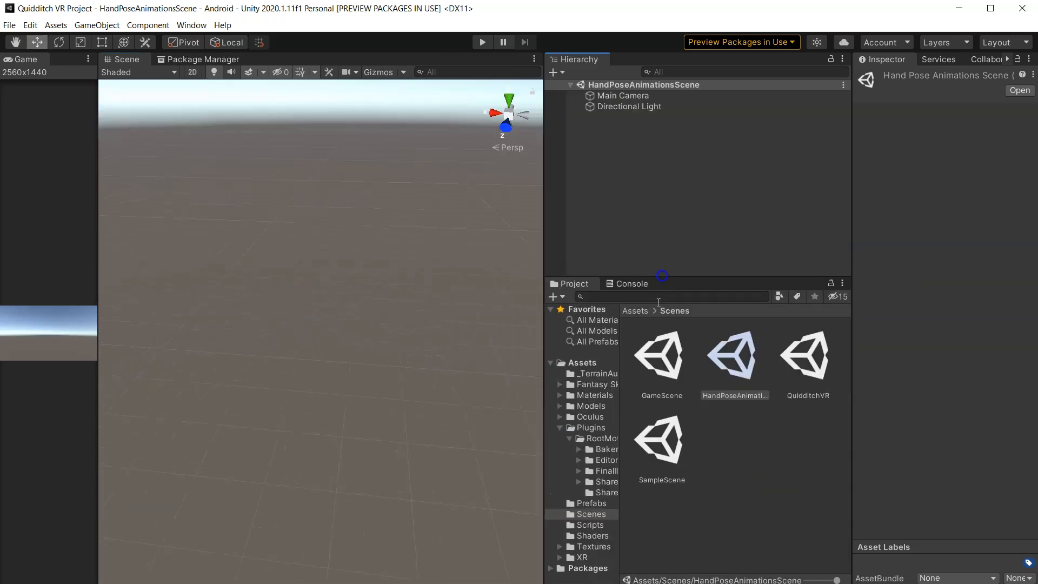
- Place the knight_d_pelegrini model from the Models folder into the scene and frame it
left_click(646, 313)
double_click(768, 440)
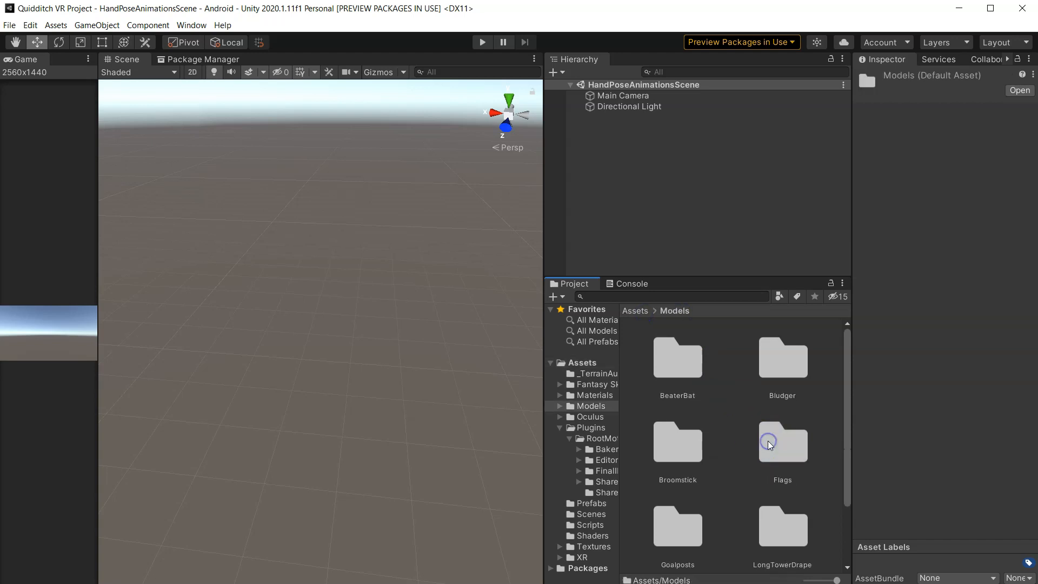
scroll(741, 437, "down", 1)
left_click_drag(717, 393, 616, 156)
key("f")
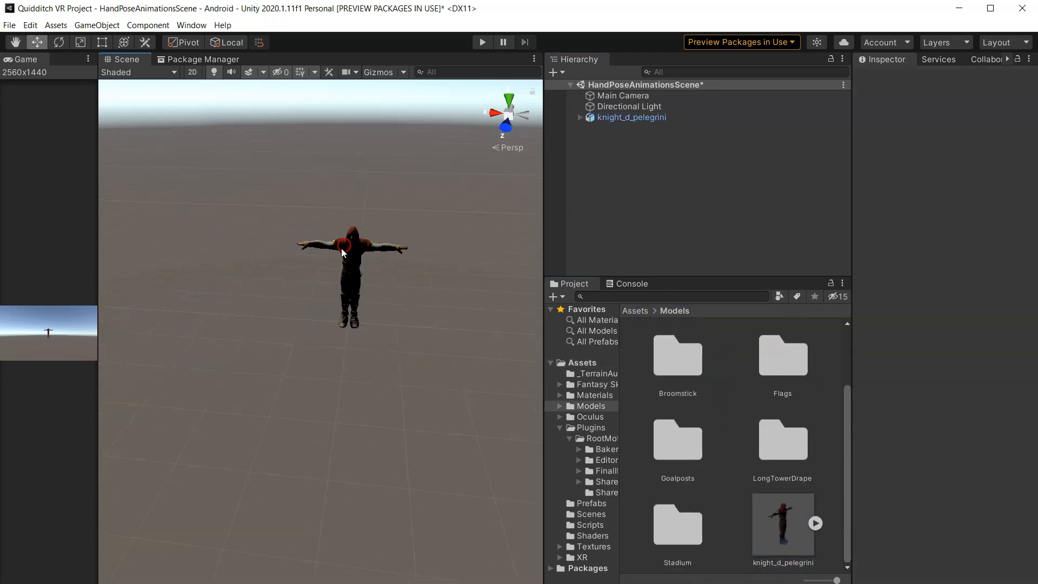
- Turn on Scene view lighting and frame the knight model close up
left_click(215, 74)
scroll(399, 217, "up", 6)
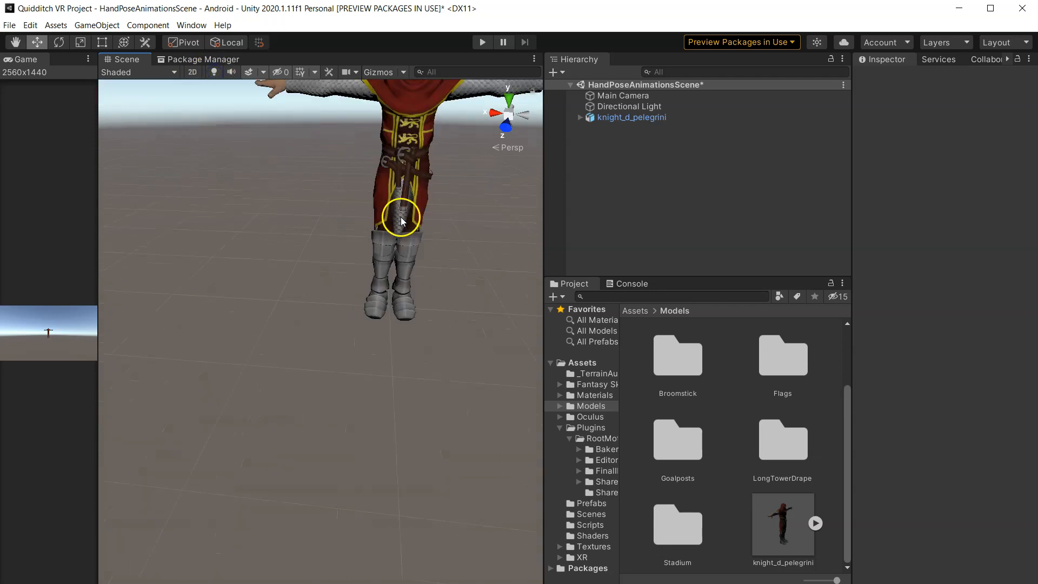
right_click_drag(432, 223, 433, 174)
middle_click_drag(401, 191, 378, 239)
left_click(644, 119)
key("f")
left_click(628, 213)
scroll(281, 256, "up", 3)
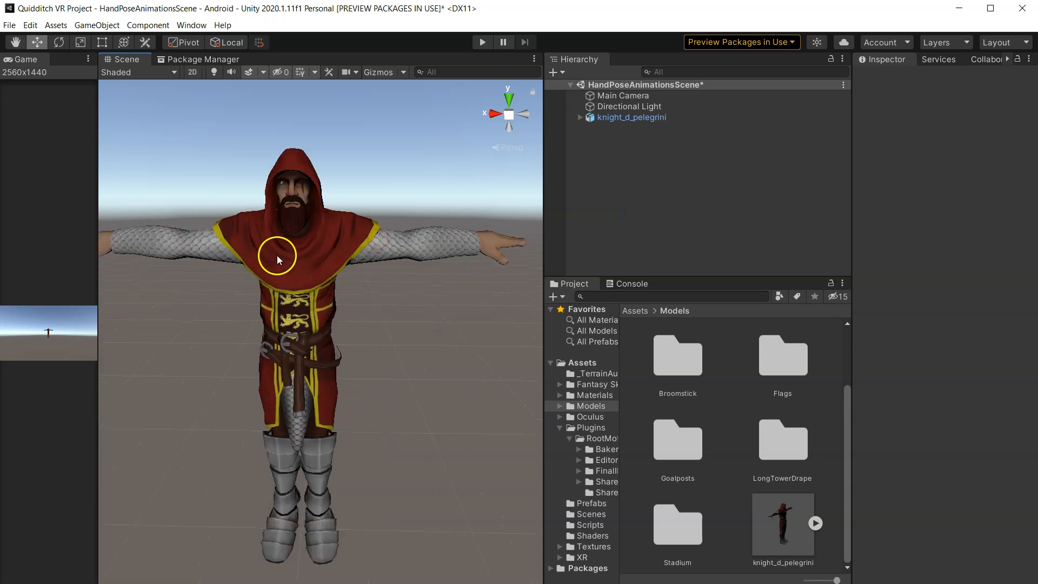
right_click_drag(278, 259, 269, 224)
middle_click_drag(243, 258, 318, 276)
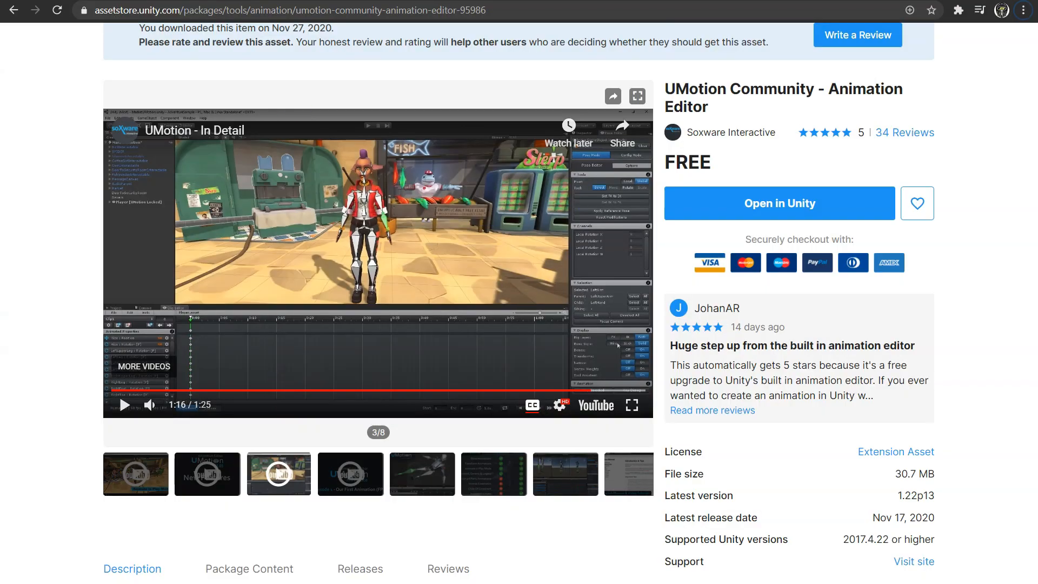
- Open mixamo.com in a new browser tab and go to the Characters section
key("ctrl+t")
type("mixamo.com")
key("Return")
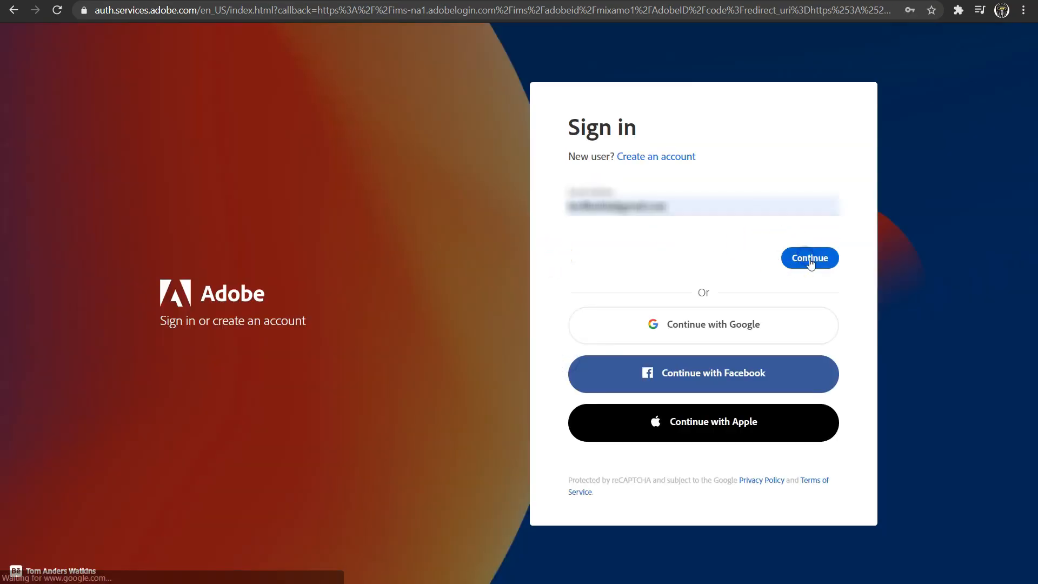
left_click(810, 258)
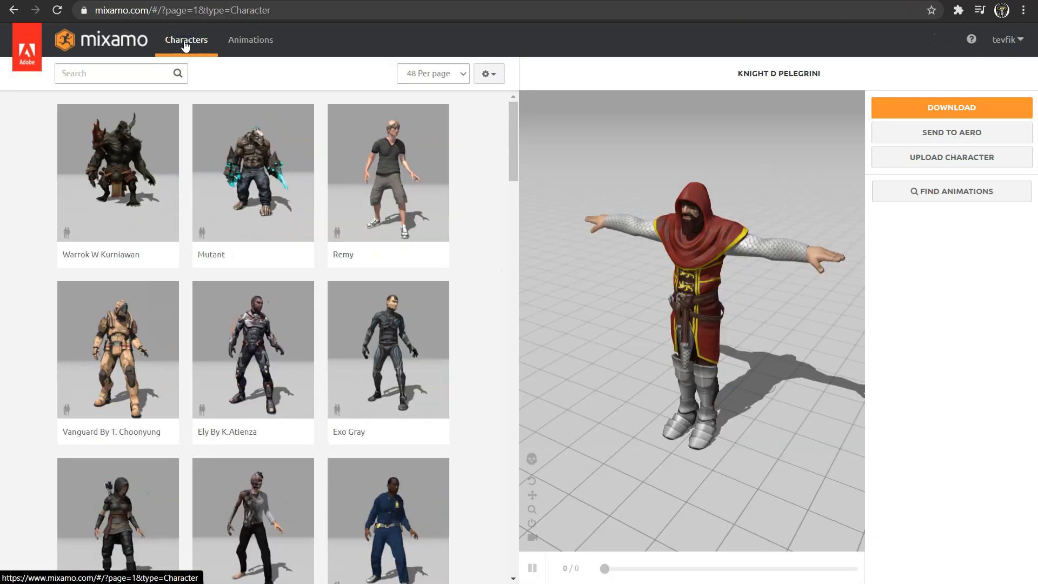
- Browse the Mixamo character list across pages 1 and 2
scroll(221, 140, "down", 3)
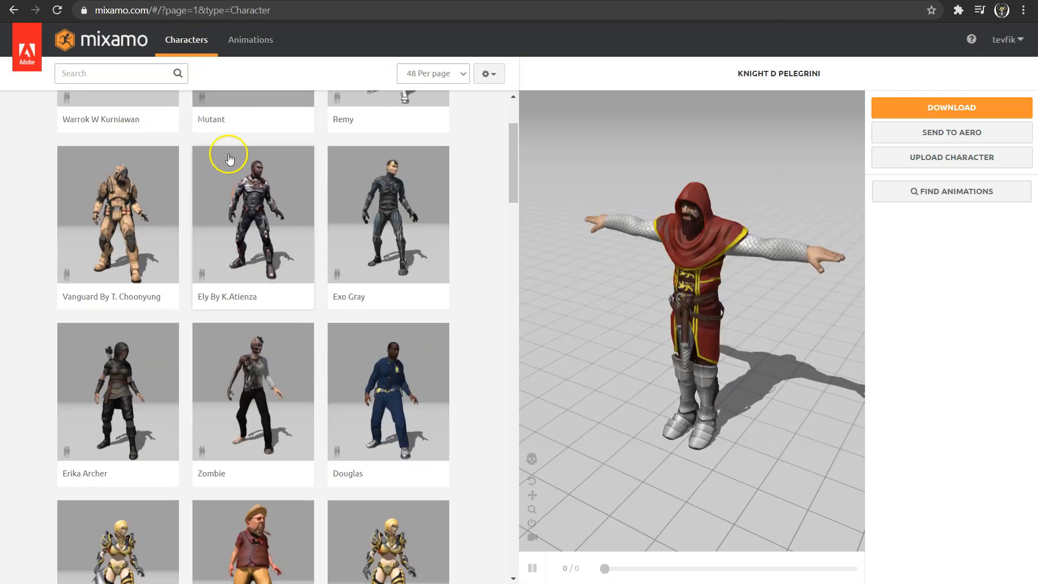
scroll(228, 189, "down", 14)
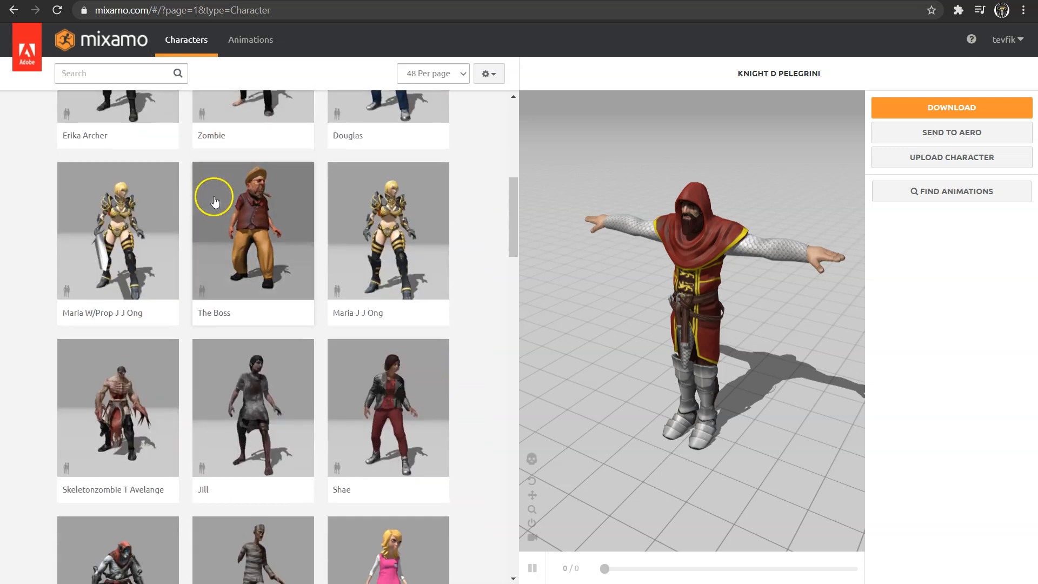
scroll(216, 202, "down", 15)
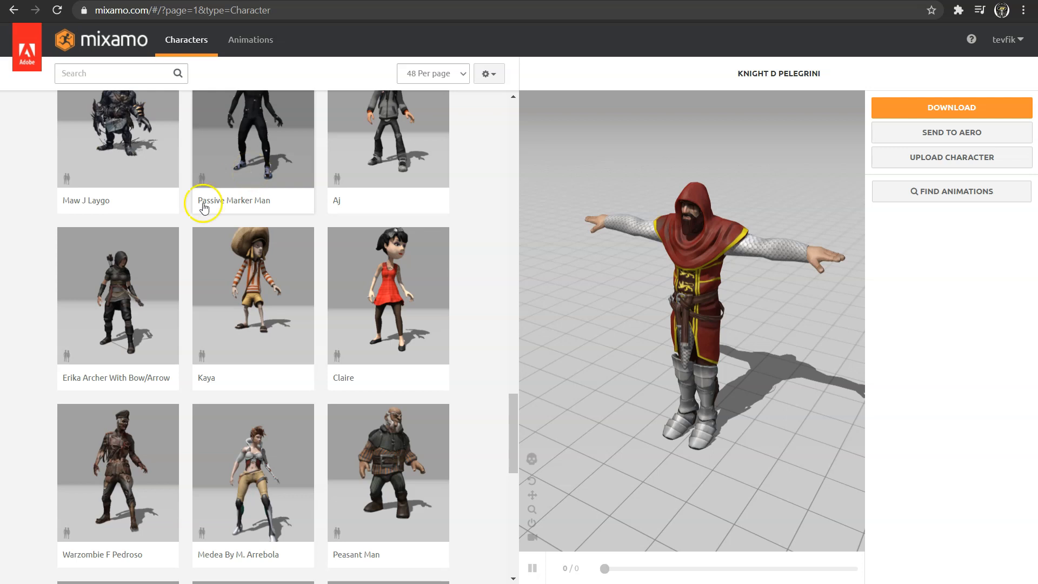
scroll(208, 216, "down", 12)
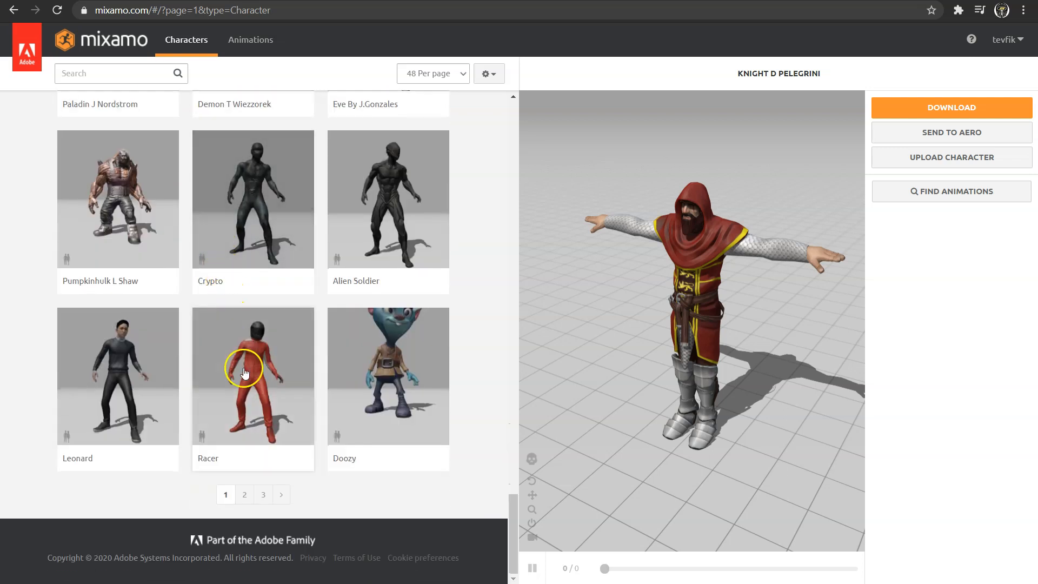
left_click(245, 495)
scroll(232, 281, "down", 6)
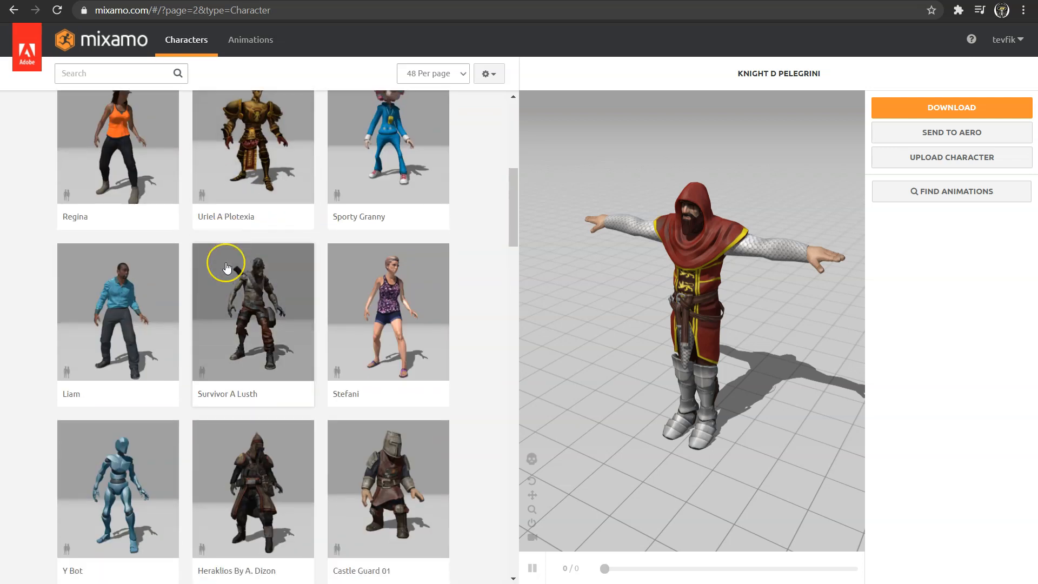
scroll(226, 267, "down", 20)
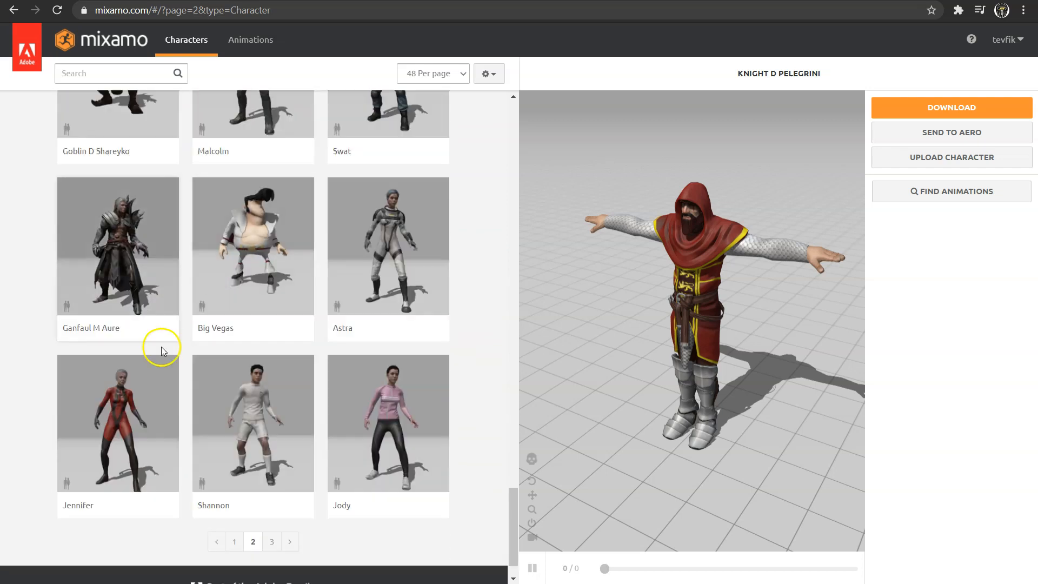
- Select the Jennifer character, confirm replacing the current one, and rotate its preview
left_click(122, 403)
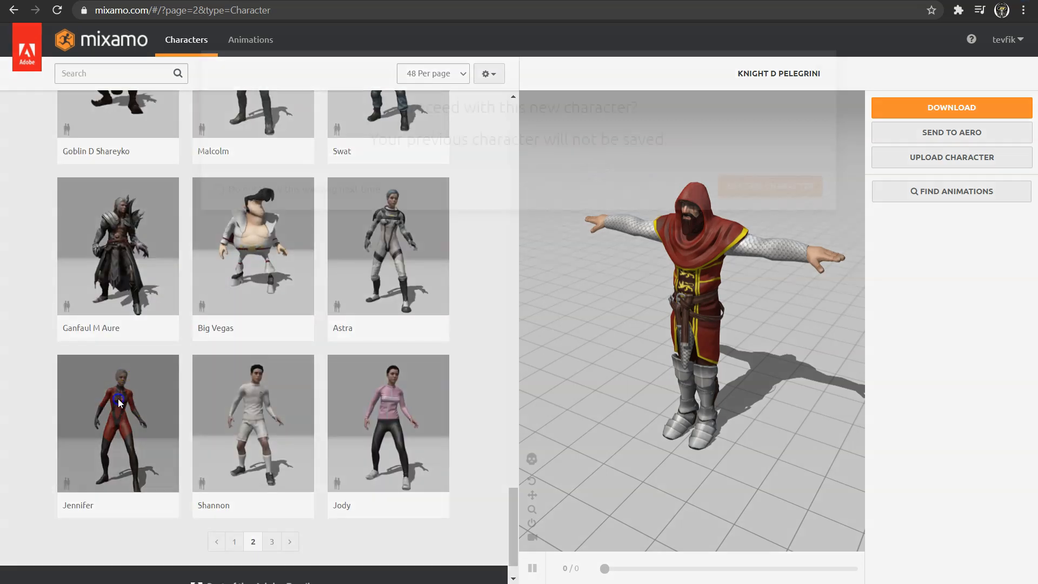
left_click(752, 224)
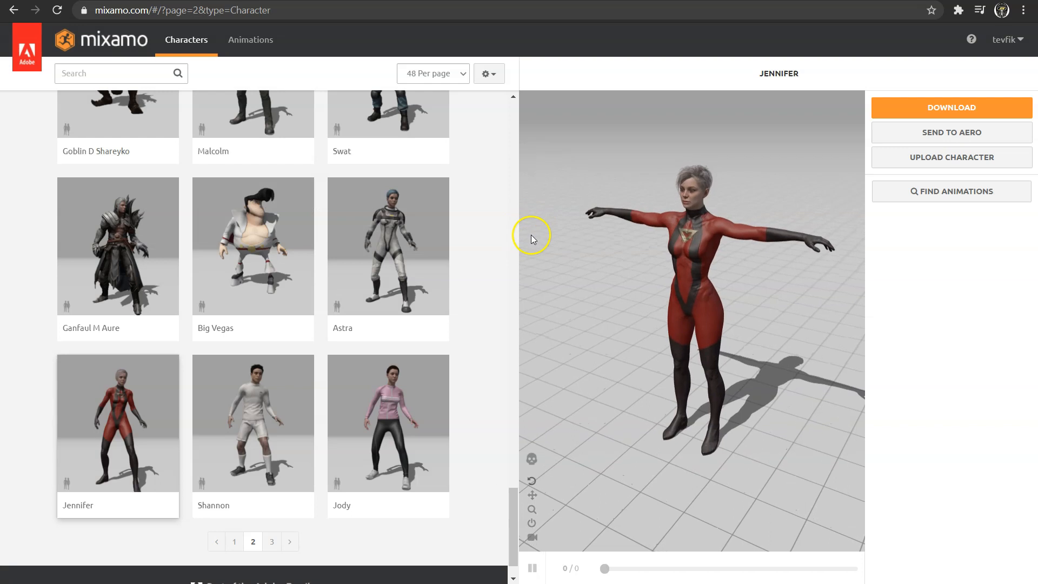
scroll(705, 223, "up", 4)
middle_click_drag(693, 224, 771, 397)
middle_click_drag(686, 359, 594, 255)
middle_click_drag(643, 346, 606, 272)
left_click_drag(607, 274, 628, 273)
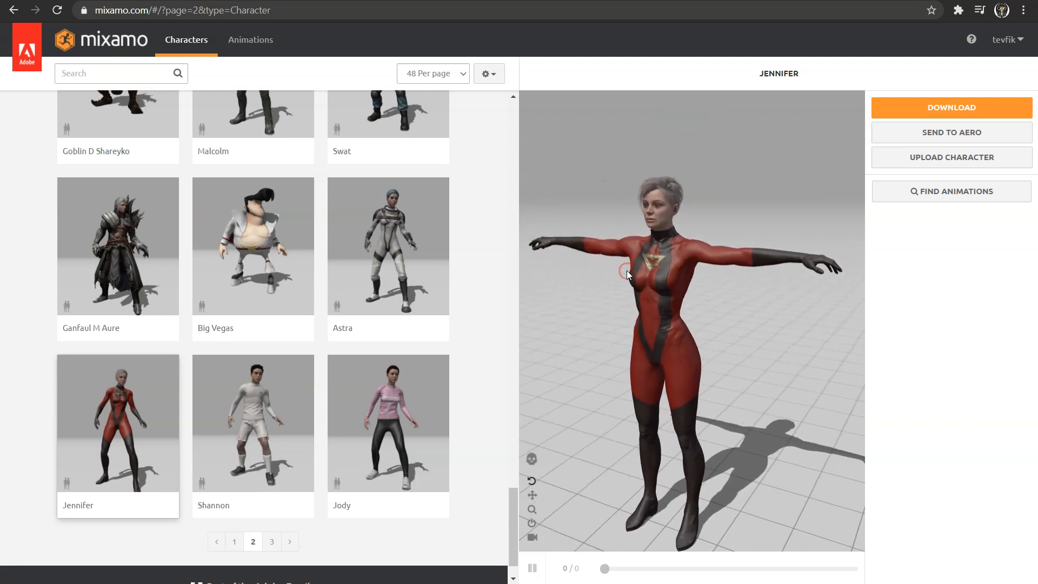
- Download Jennifer in FBX for Unity(.fbx) format with T-pose
left_click(911, 110)
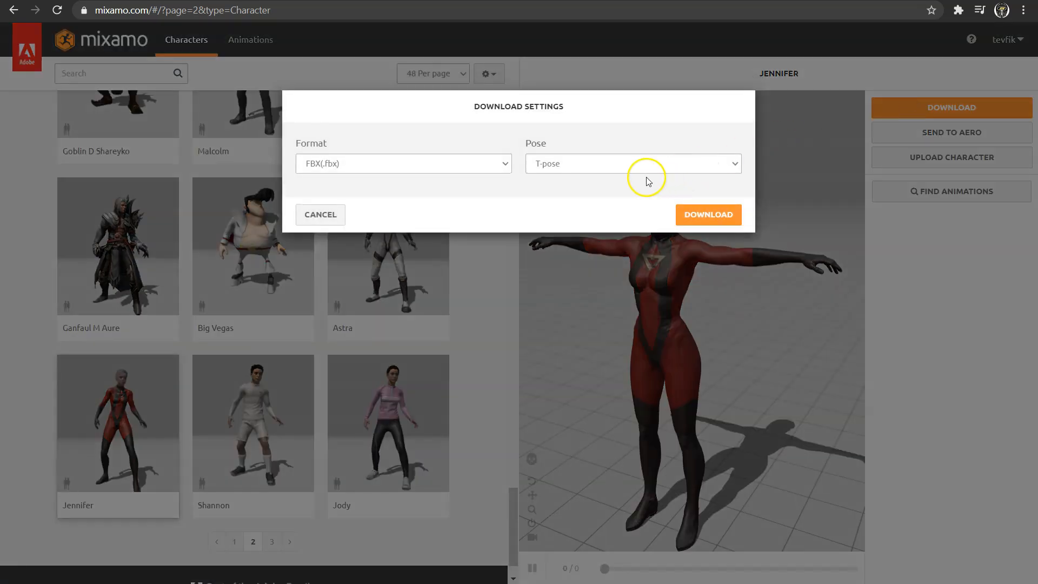
left_click(435, 165)
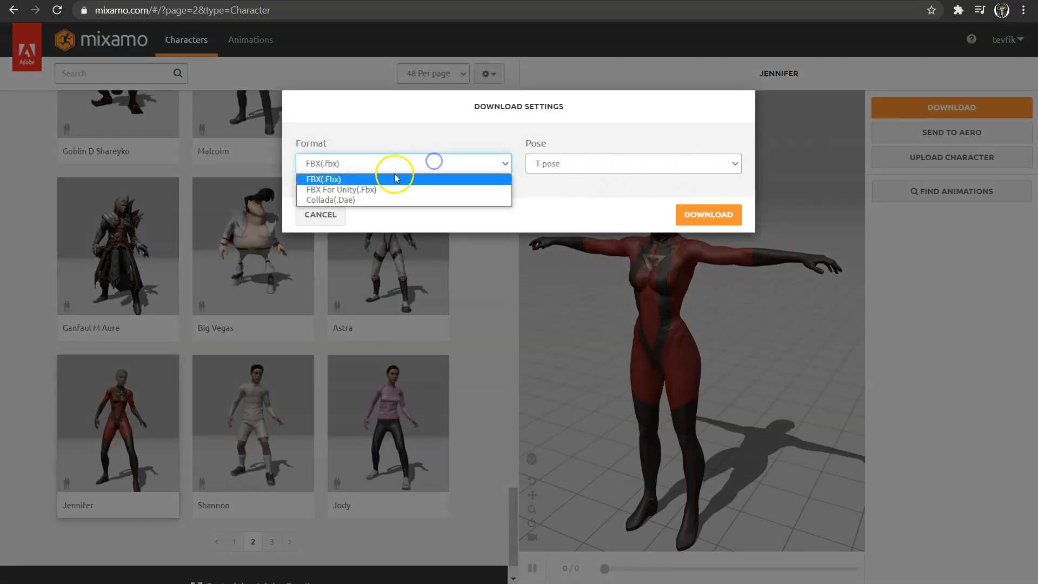
left_click(352, 189)
left_click(547, 163)
left_click(568, 179)
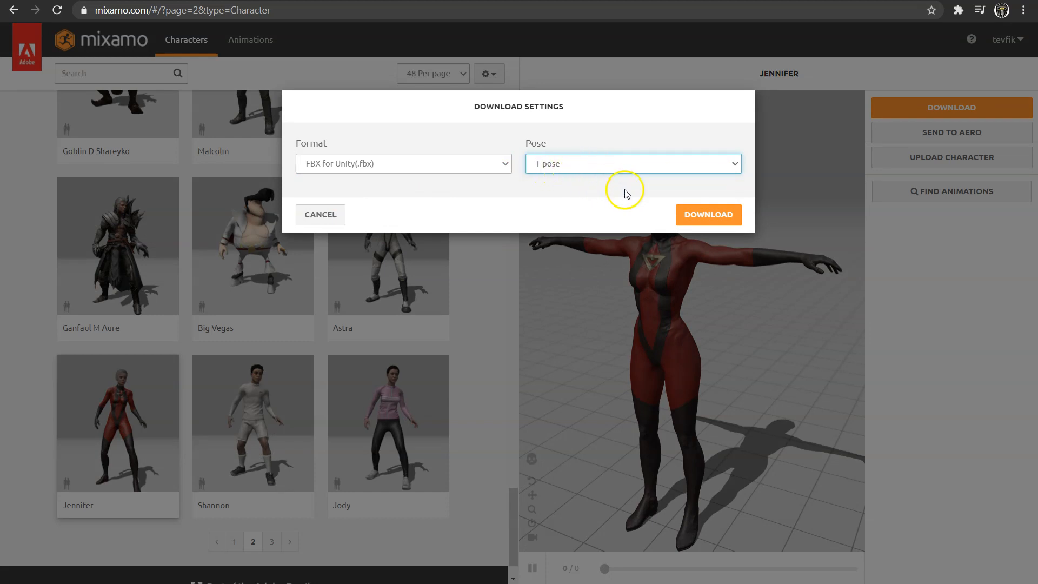
left_click(692, 214)
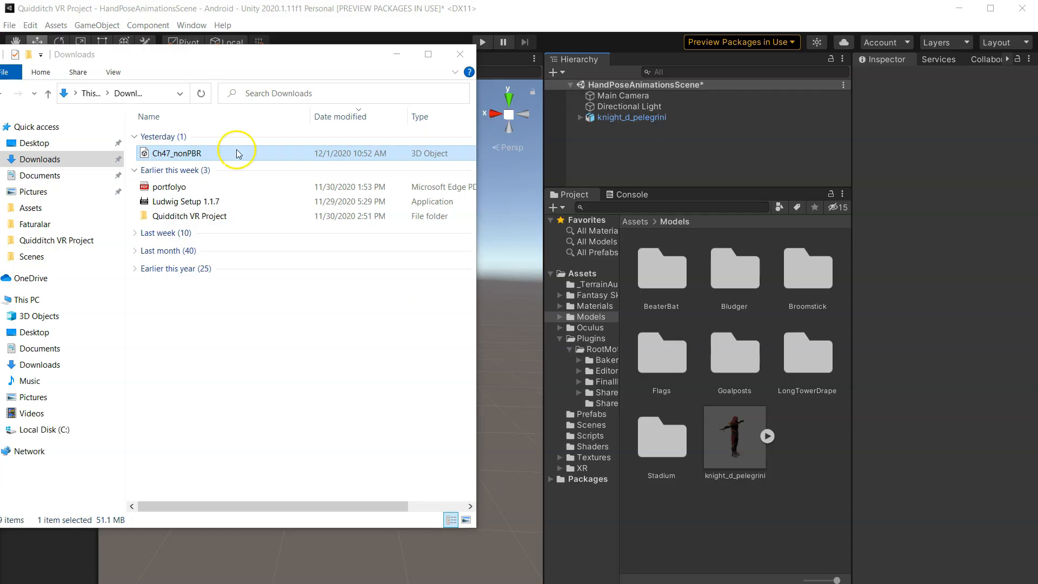
- Import the downloaded Ch47_nonPBR file into the Unity Models folder
left_click(236, 149)
left_click_drag(248, 156, 661, 427)
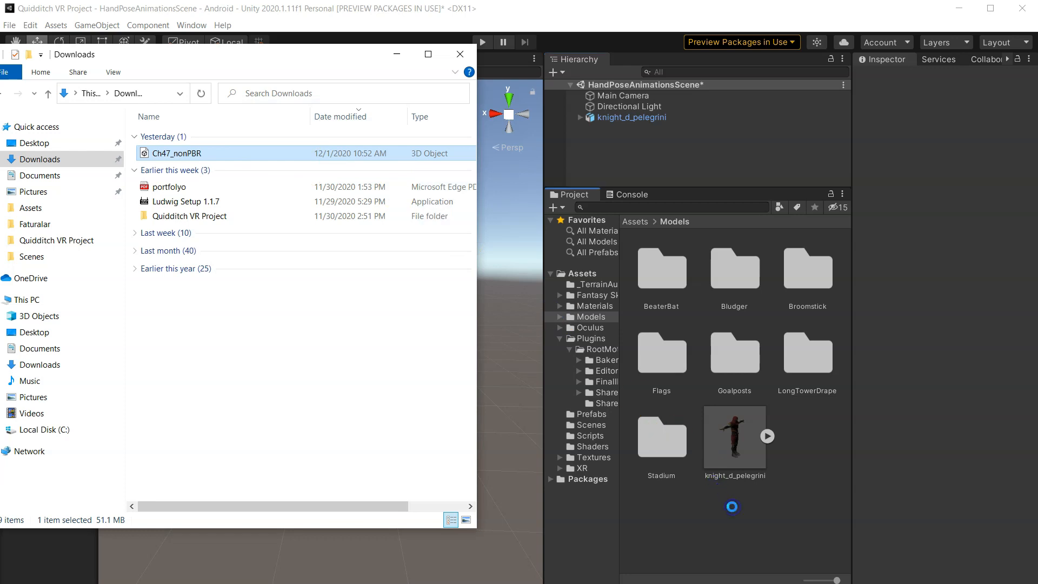
- Add the imported Ch47_nonPBR model from the Models folder to the scene
left_click_drag(733, 507, 695, 512)
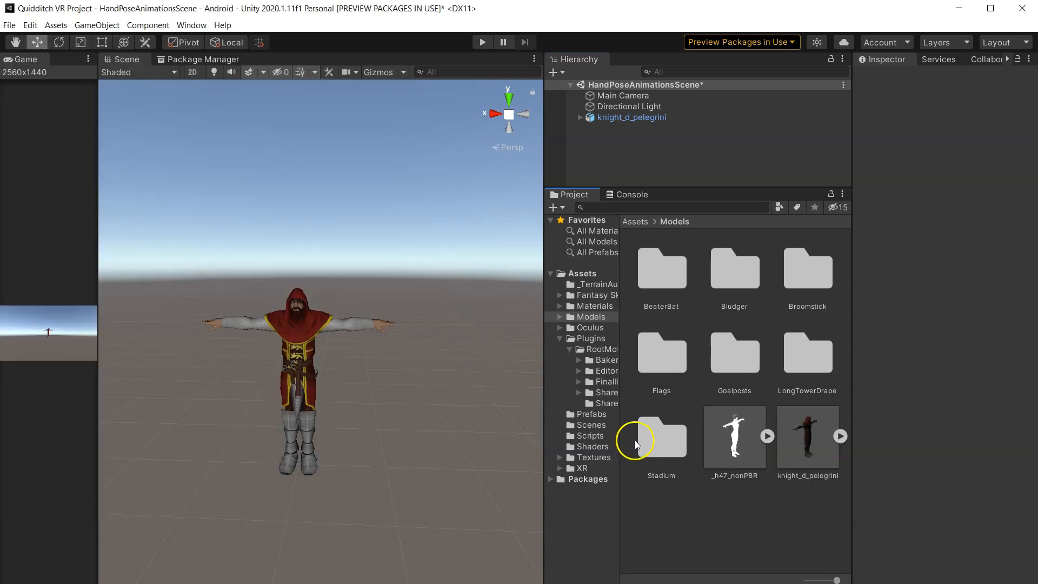
left_click_drag(744, 459, 627, 138)
left_click_drag(679, 185, 709, 321)
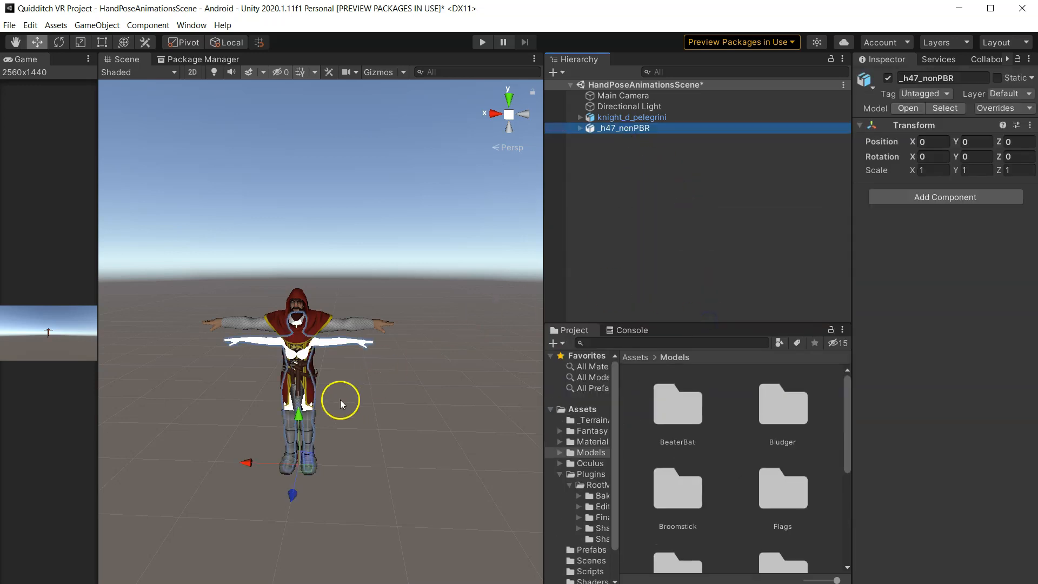
- Delete the knight_d_pelegrini character from the scene
left_click(616, 118)
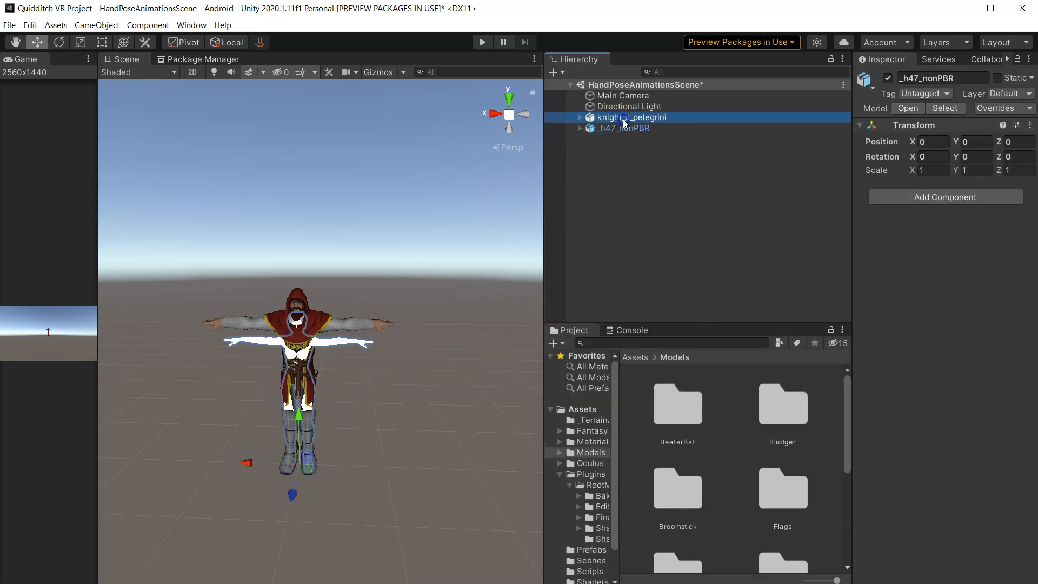
key("Delete")
scroll(275, 406, "up", 5)
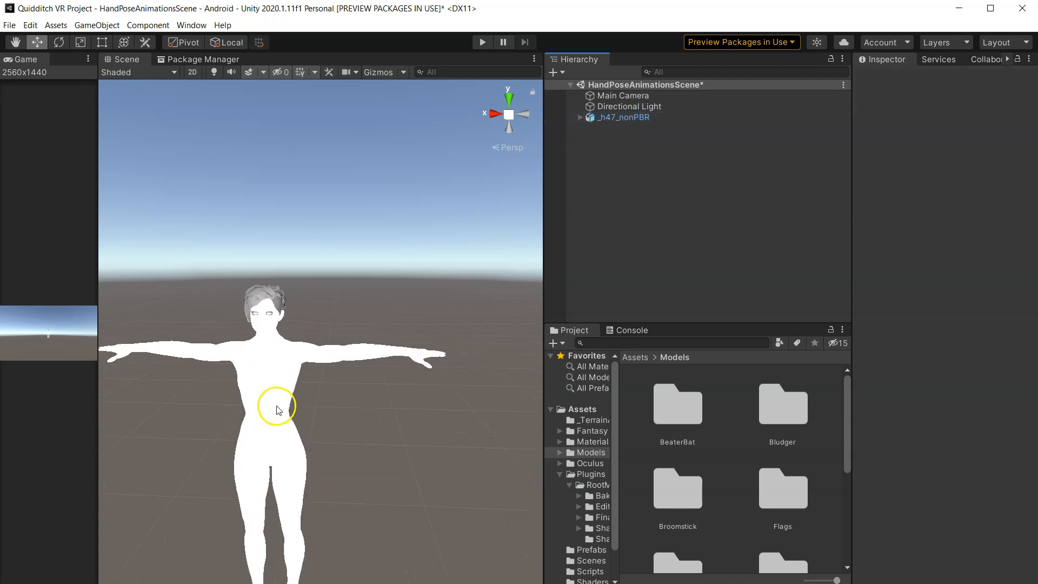
left_click_drag(311, 391, 462, 396, "alt")
scroll(349, 329, "up", 4)
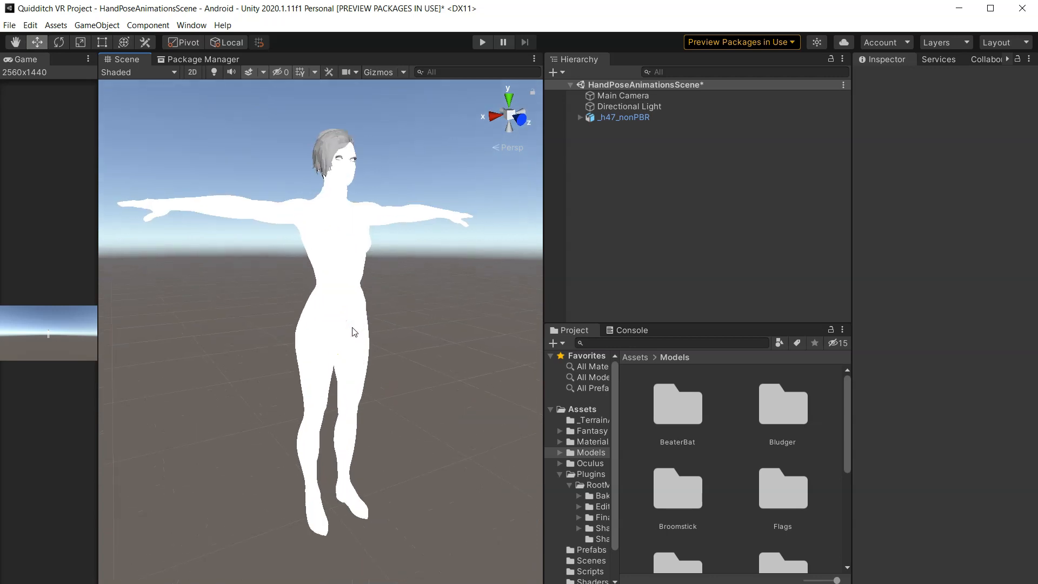
- Start extracting the Ch47_nonPBR model's textures from its material import settings and open the Assets/Textures folder
left_click_drag(667, 325, 669, 237)
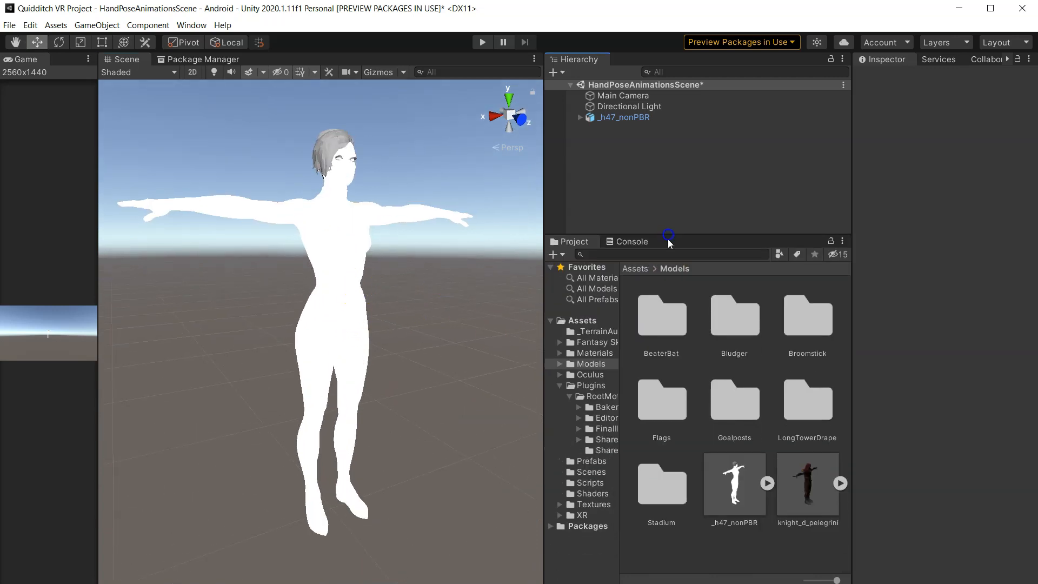
left_click_drag(544, 191, 478, 177)
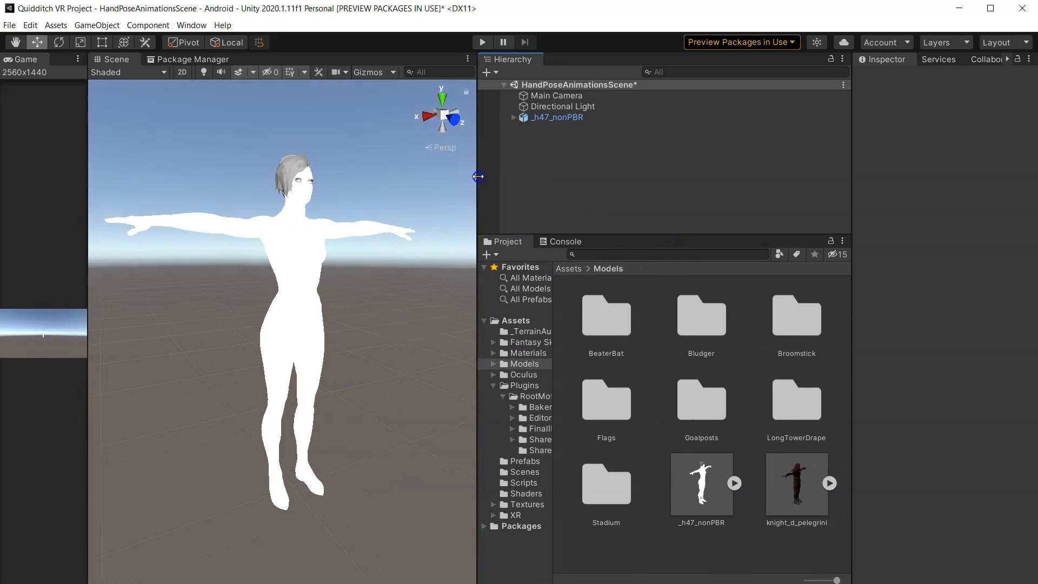
left_click(691, 494)
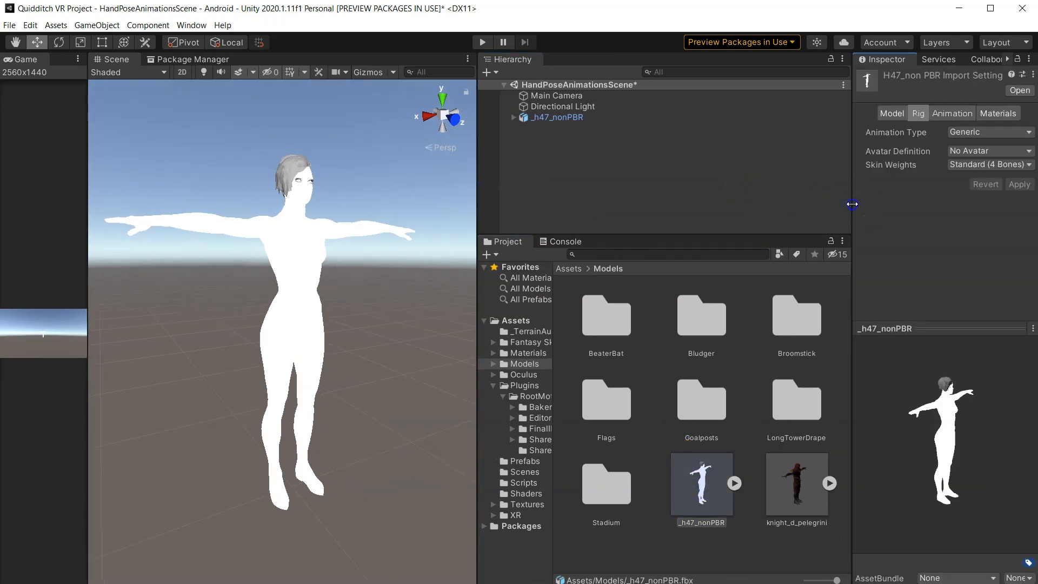
left_click_drag(852, 204, 648, 195)
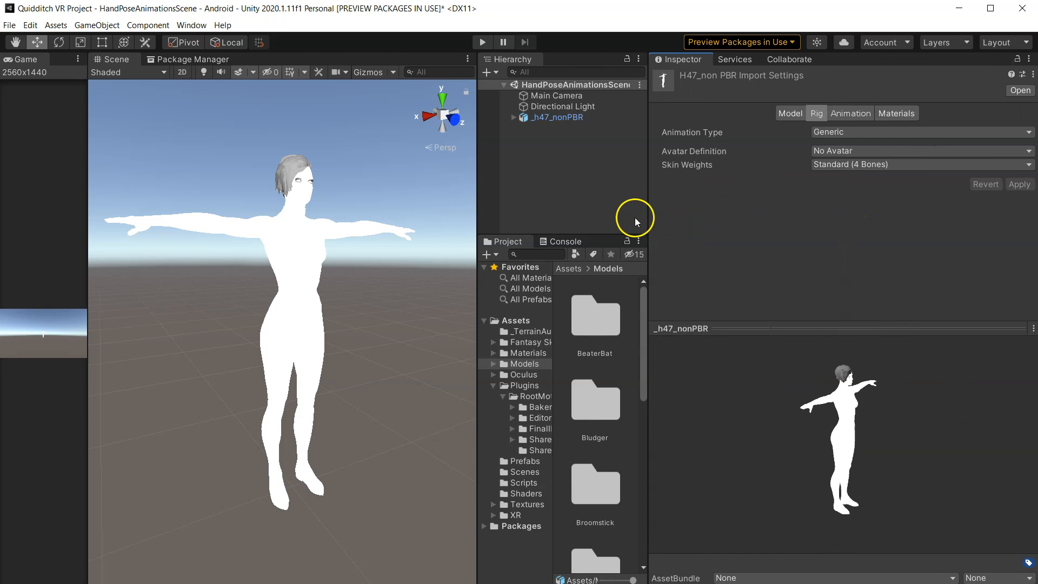
left_click(887, 113)
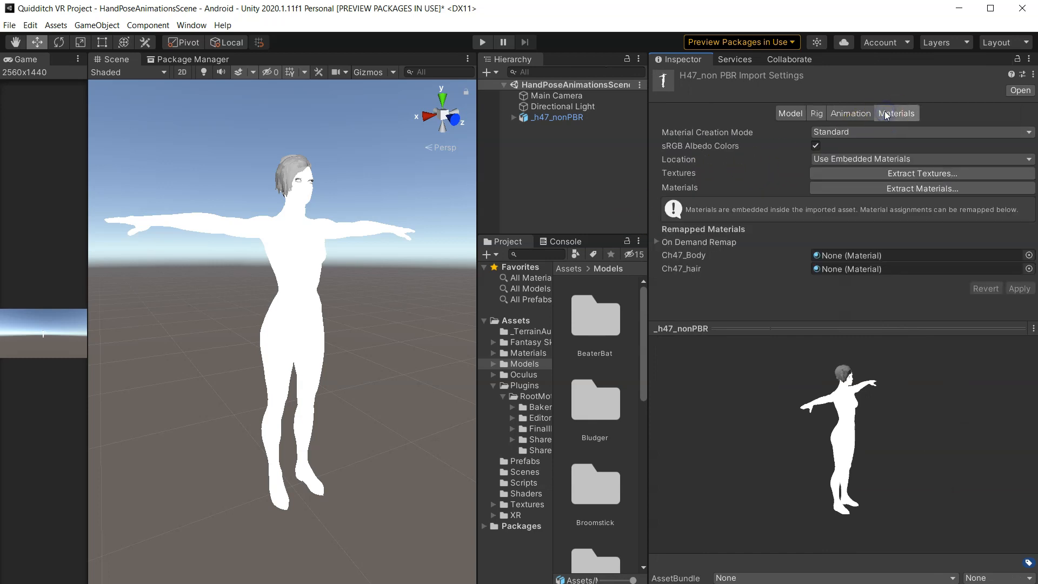
left_click(895, 174)
left_click_drag(442, 55, 505, 50)
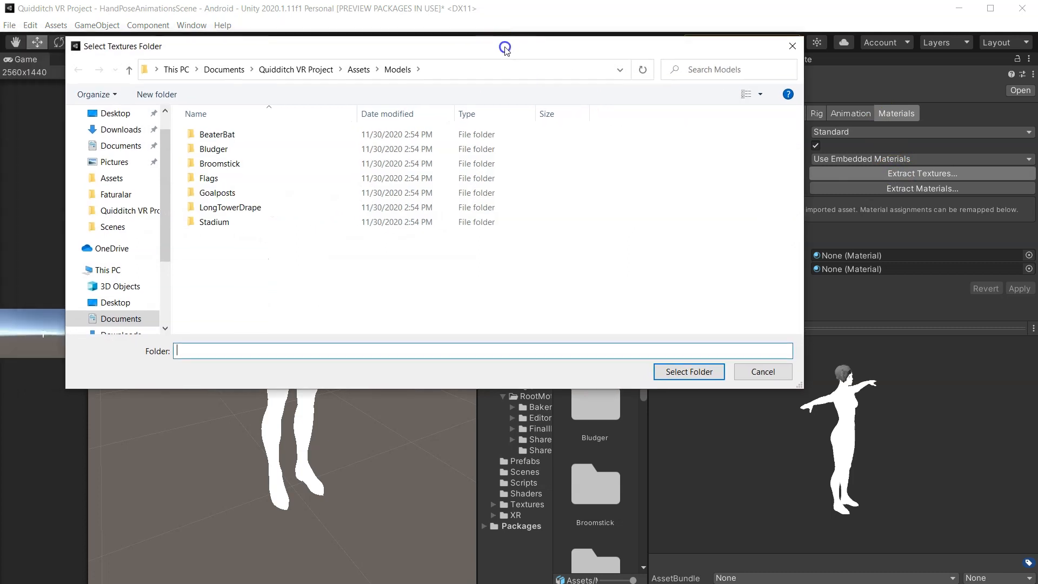
left_click(359, 69)
left_click(260, 280)
double_click(259, 280)
- Create a new folder named Jennifer Textures and select it as the texture extraction destination
right_click(261, 277)
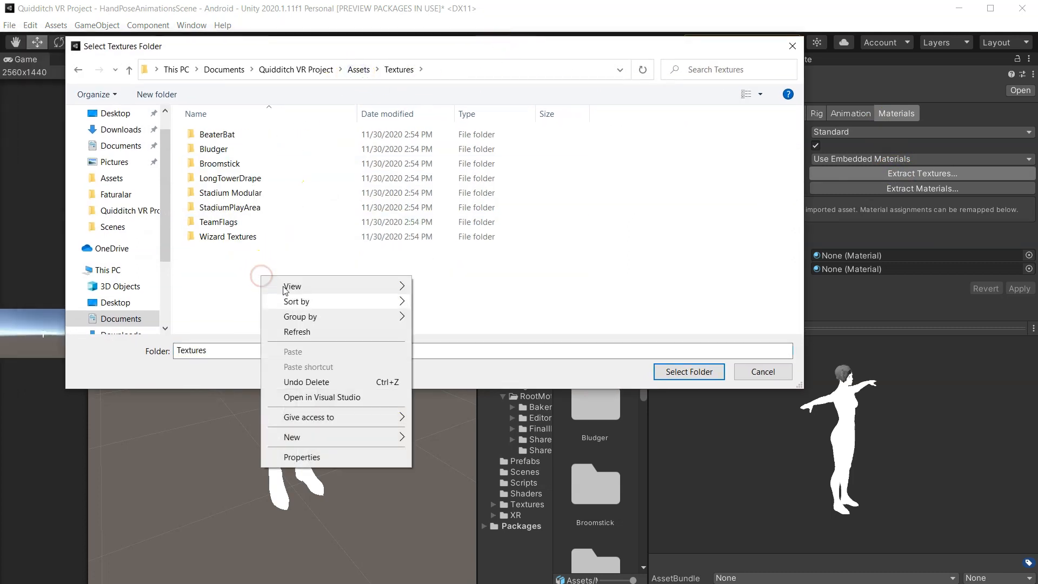
mouse_move(343, 438)
left_click(433, 439)
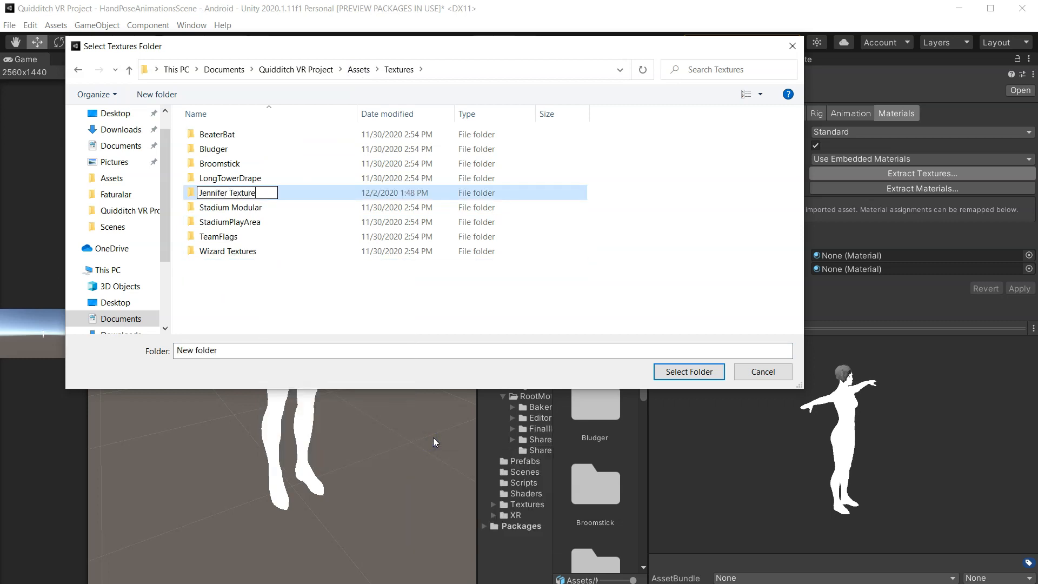
type("s")
key("Return")
left_click(582, 354)
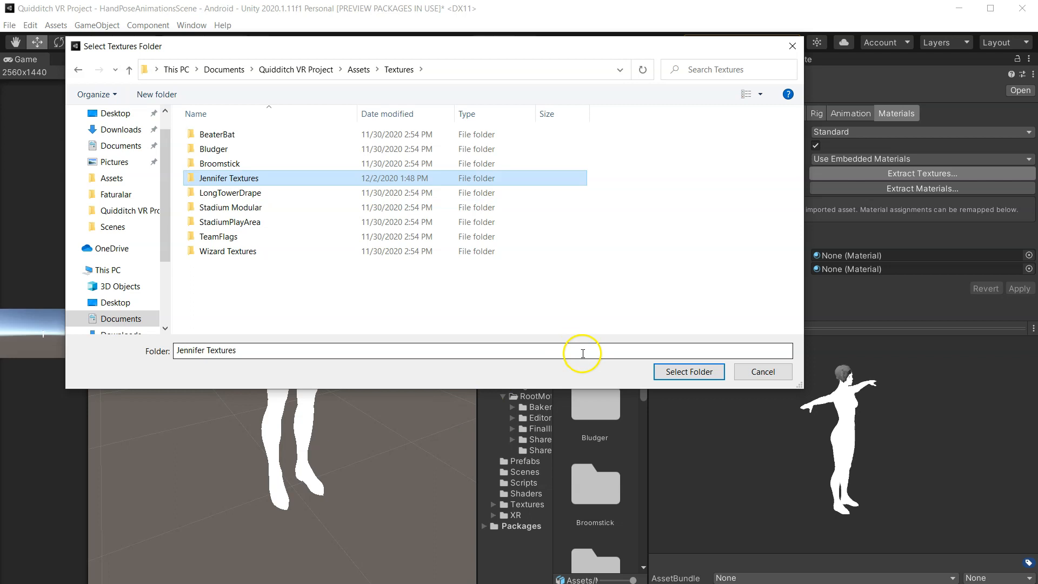
left_click(660, 371)
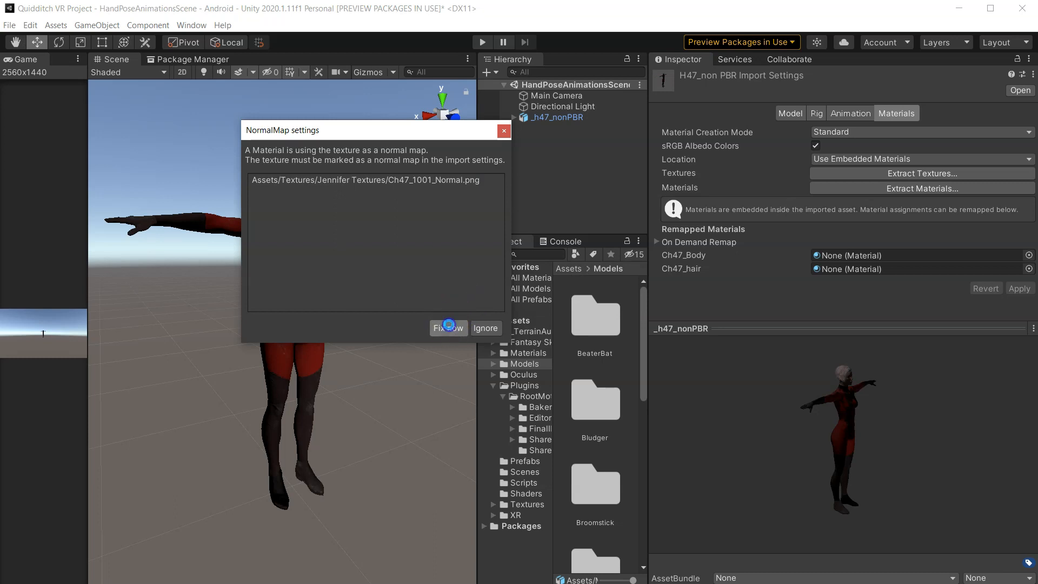
- Fix the normal map texture's import settings when prompted
left_click(449, 325)
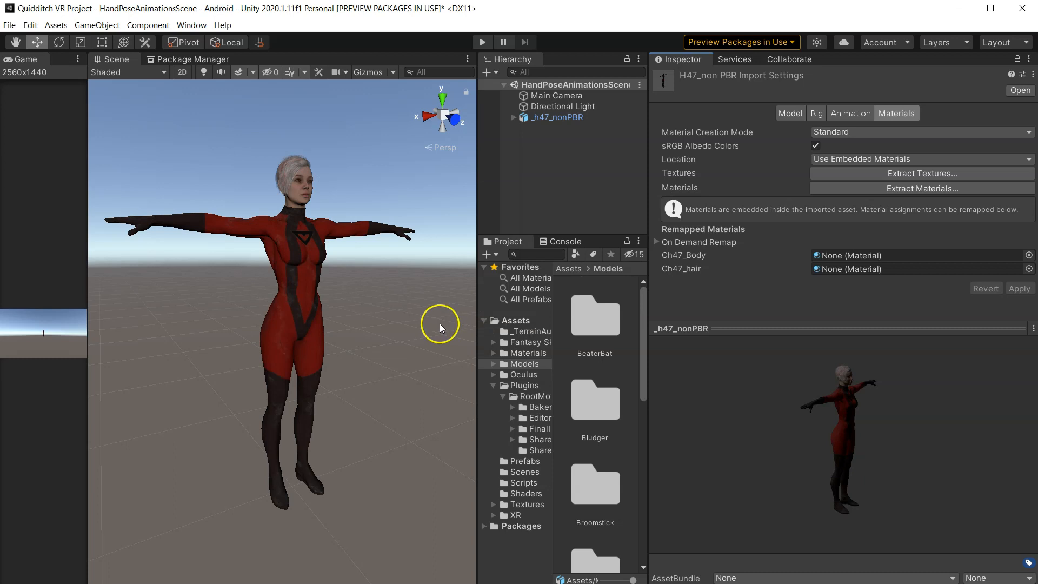
scroll(323, 242, "up", 4)
middle_click_drag(302, 229, 313, 249)
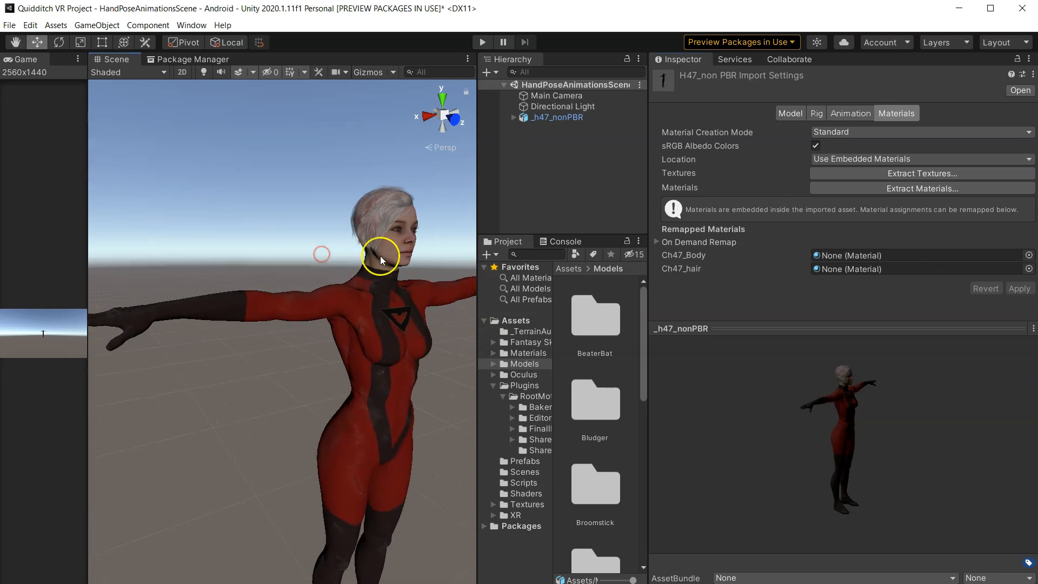
- Set the model's rig Animation Type to Humanoid and apply the change
left_click(817, 114)
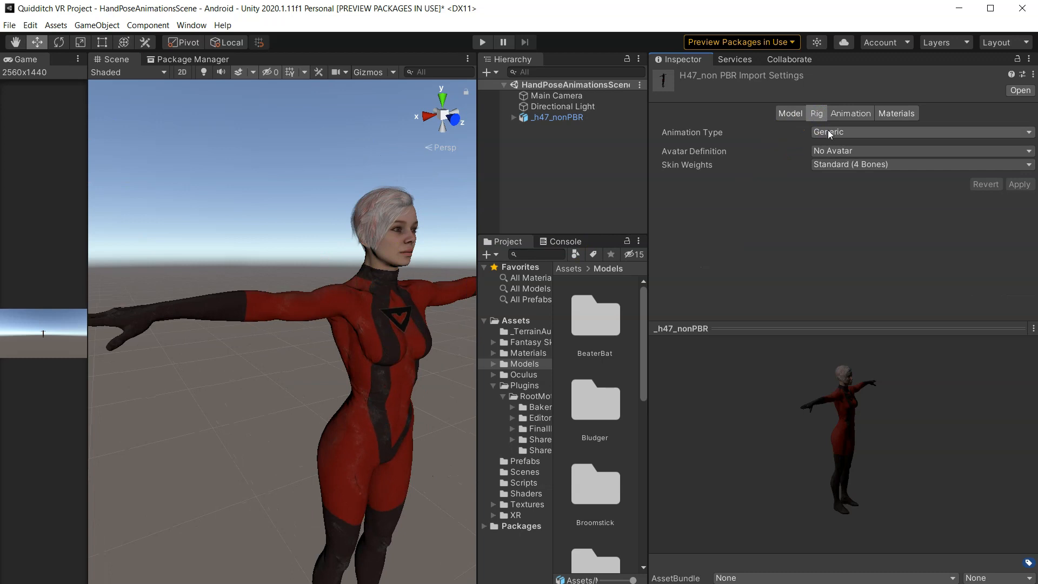
left_click(830, 134)
left_click(838, 183)
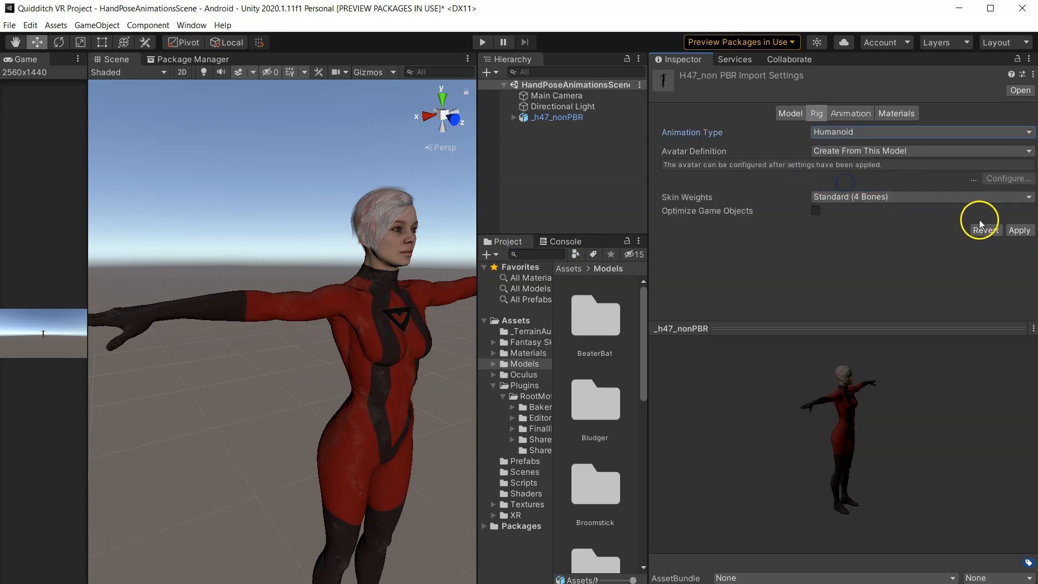
left_click(1011, 230)
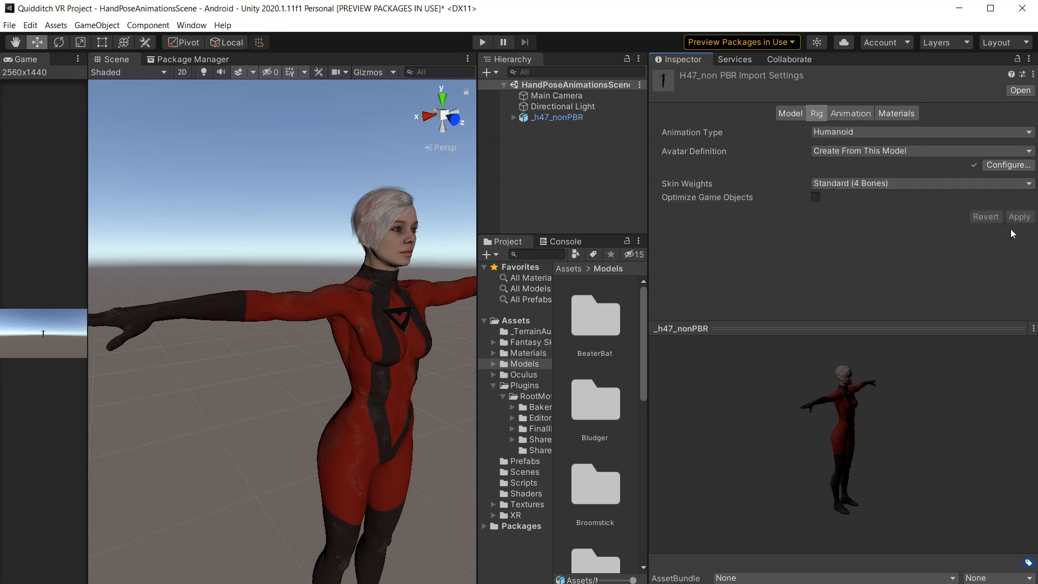
- Inspect the textured character in the scene view from different angles and distances
scroll(378, 234, "down", 5)
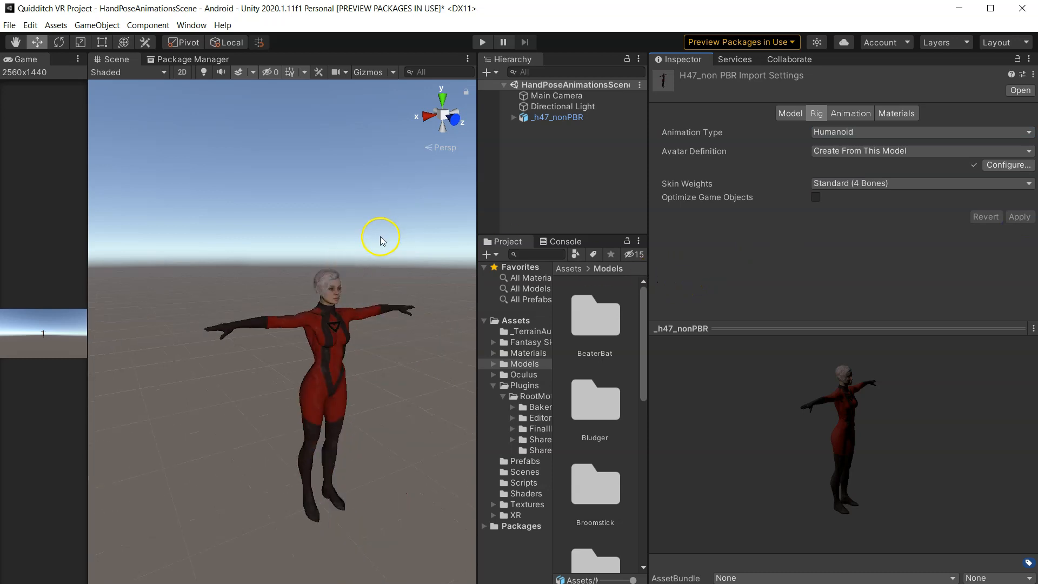
right_click_drag(355, 297, 288, 377)
scroll(333, 323, "up", 5)
scroll(292, 364, "down", 4)
middle_click_drag(336, 328, 304, 385)
right_click_drag(300, 385, 248, 494)
right_click_drag(266, 426, 327, 351)
left_click(312, 331)
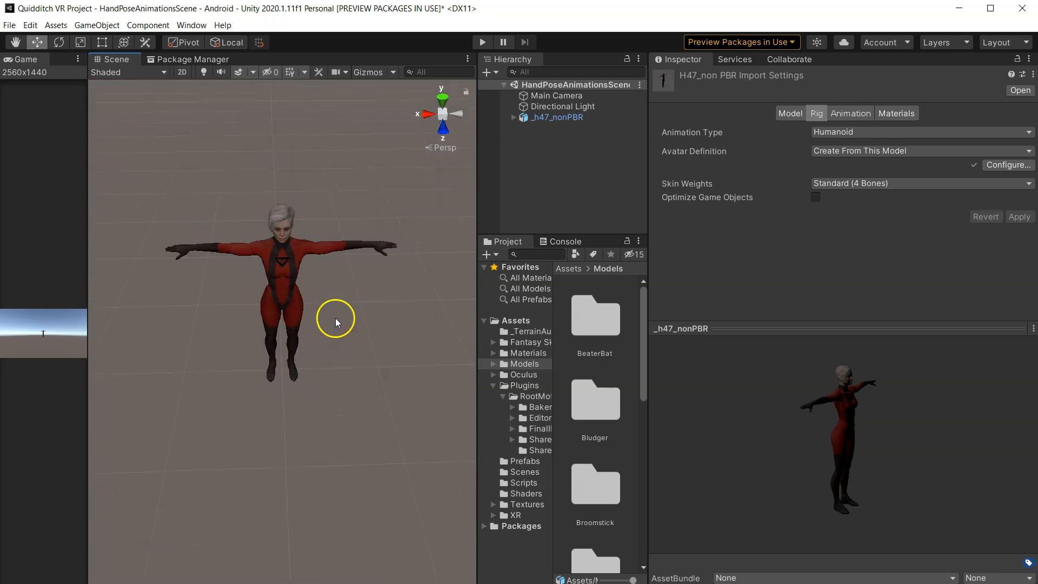
scroll(271, 257, "up", 3)
right_click_drag(336, 177, 337, 176)
middle_click_drag(211, 250, 234, 264)
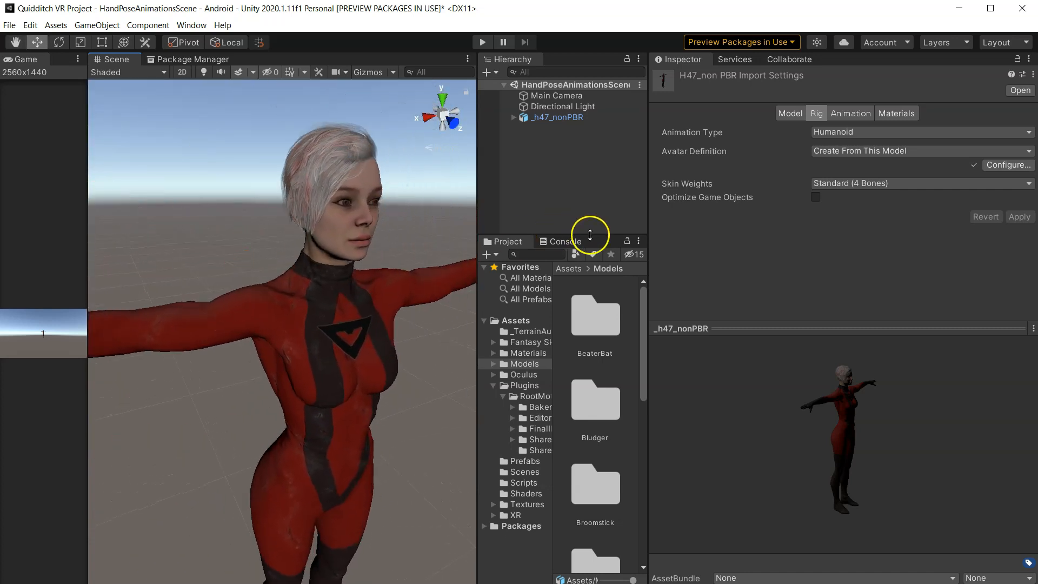
left_click_drag(568, 235, 581, 356)
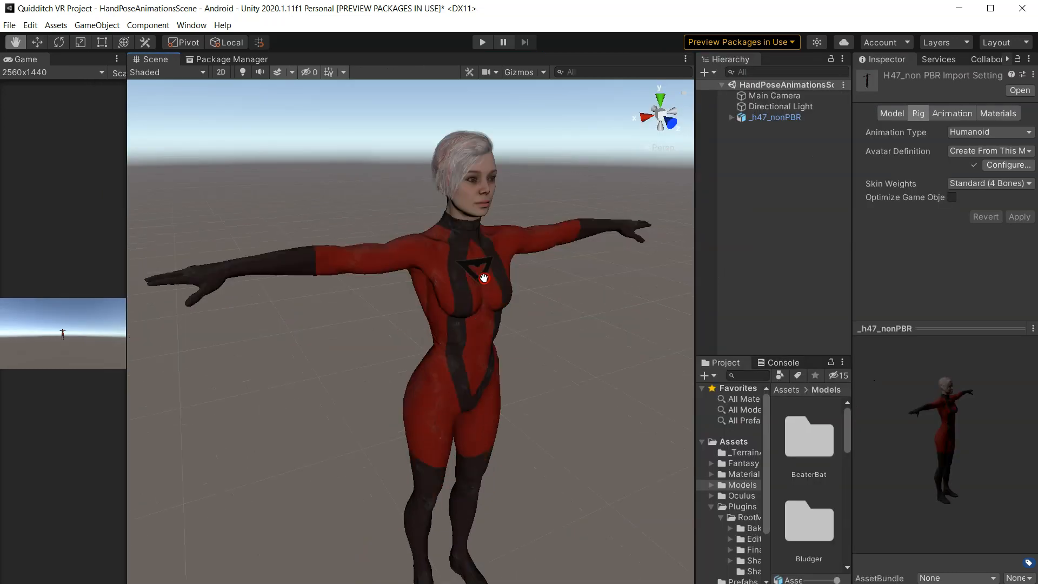
middle_click_drag(484, 276, 489, 277)
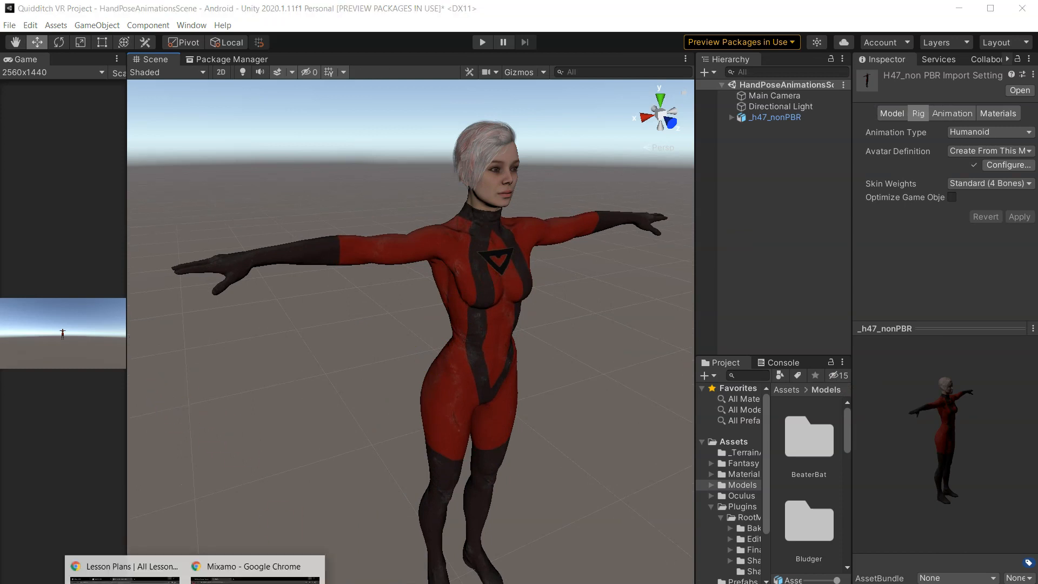
- Switch to the browser and open the UMotion Community - Animation Editor asset store page in the Unity Editor
left_click(259, 565)
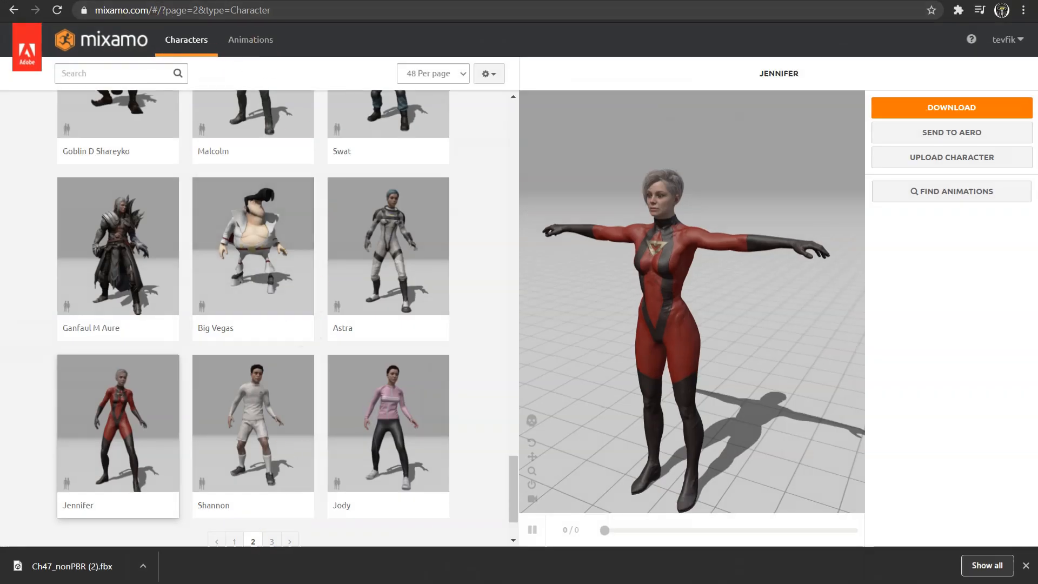
left_click(70, 1)
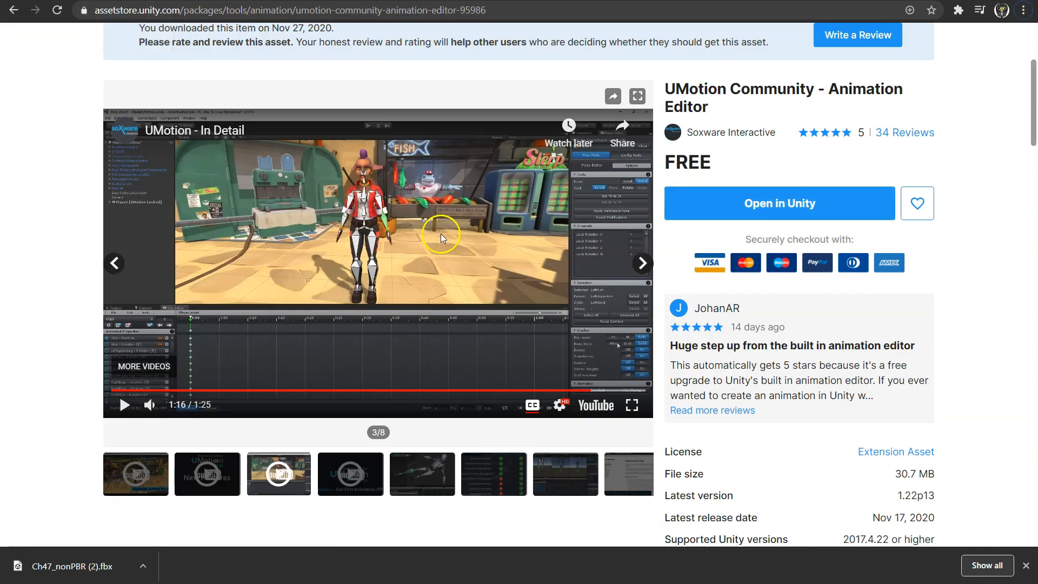
left_click(695, 204)
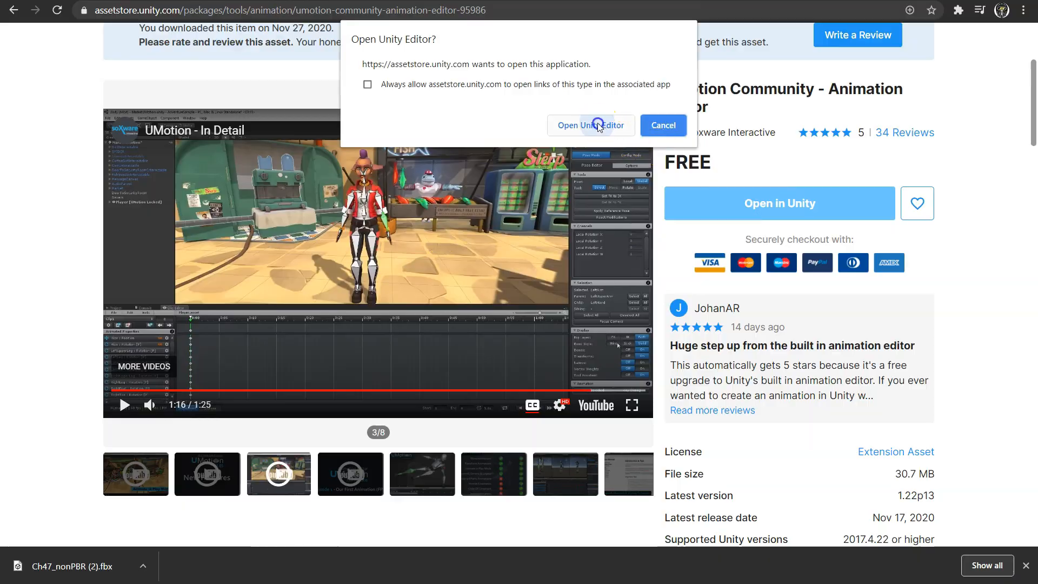
left_click(598, 126)
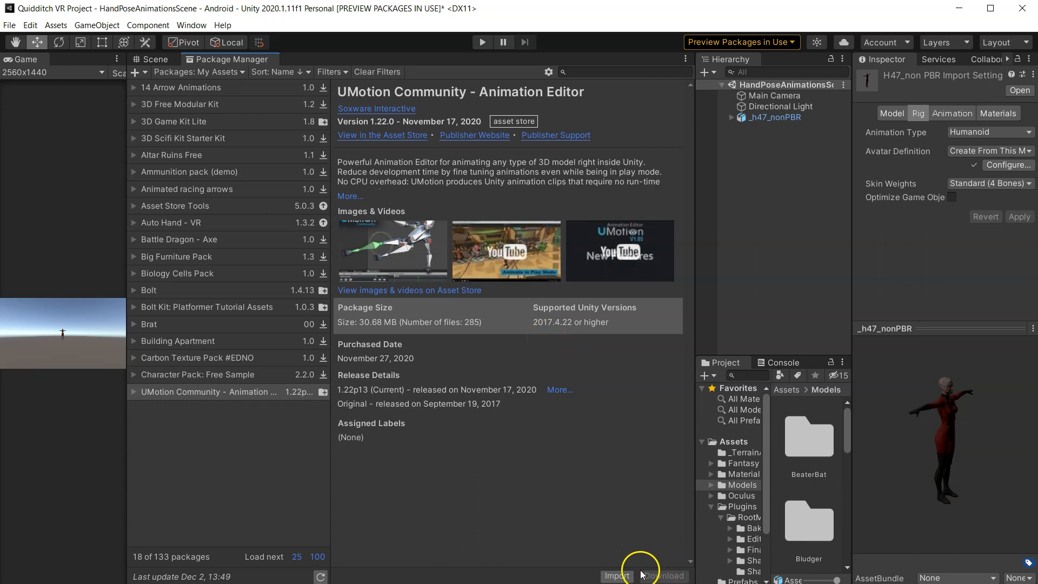
- Import the UMotion Community package with its UMotionEditor and UMotionExamples folders
left_click(613, 574)
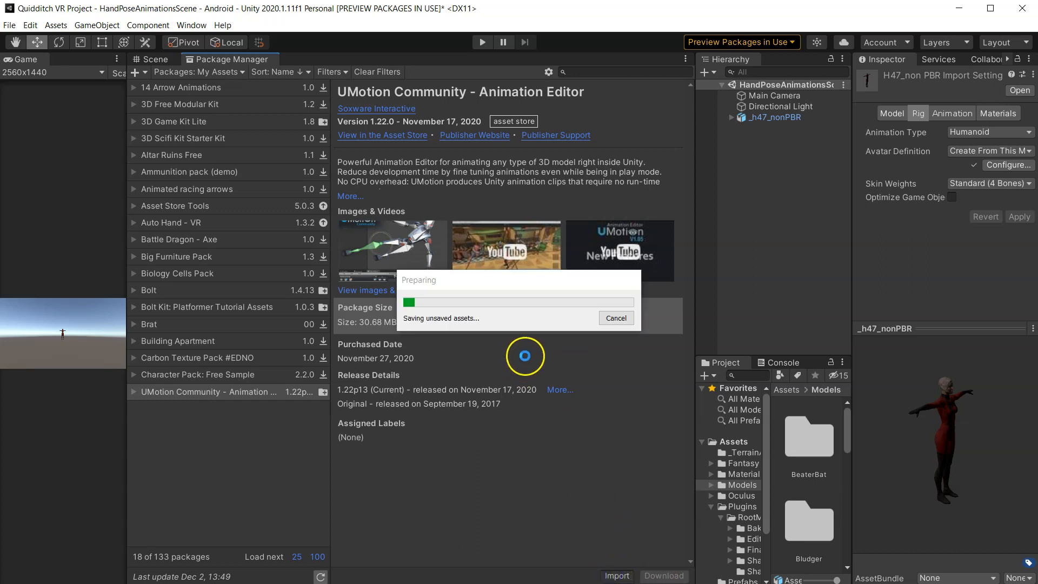
left_click(265, 197)
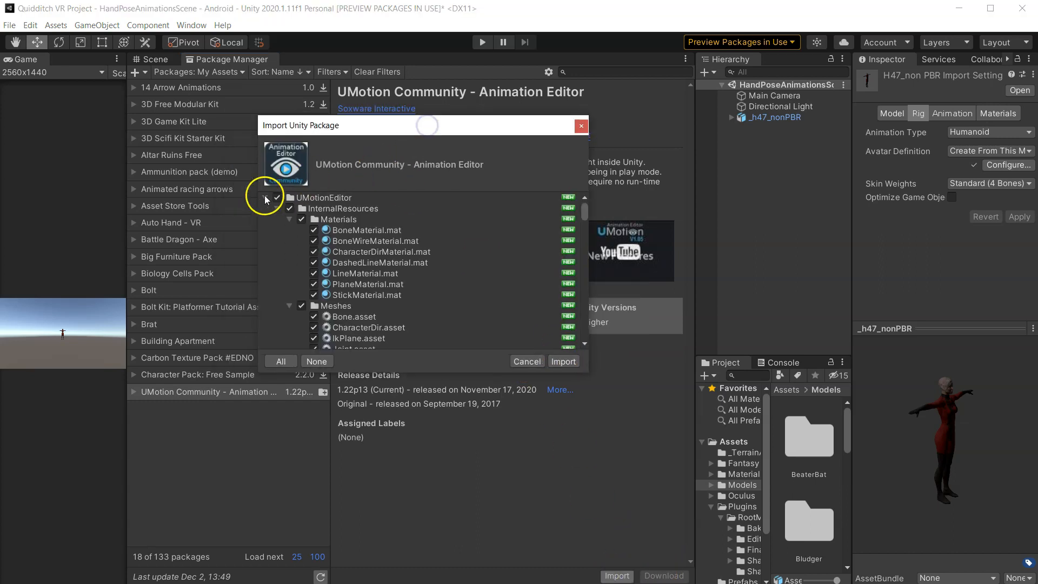
left_click(264, 209)
left_click(346, 209)
left_click(342, 197)
left_click(349, 208)
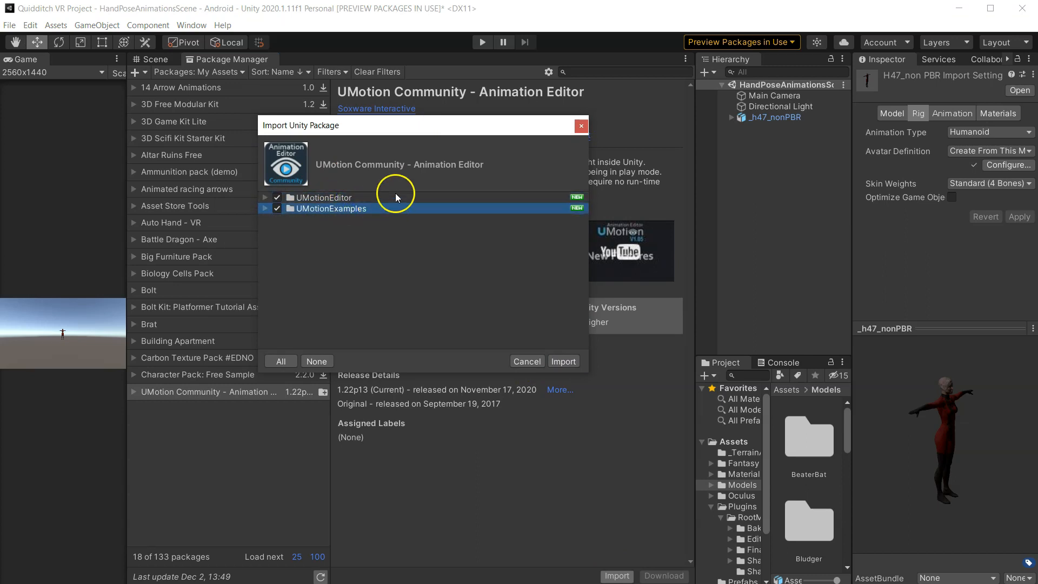
left_click(317, 198)
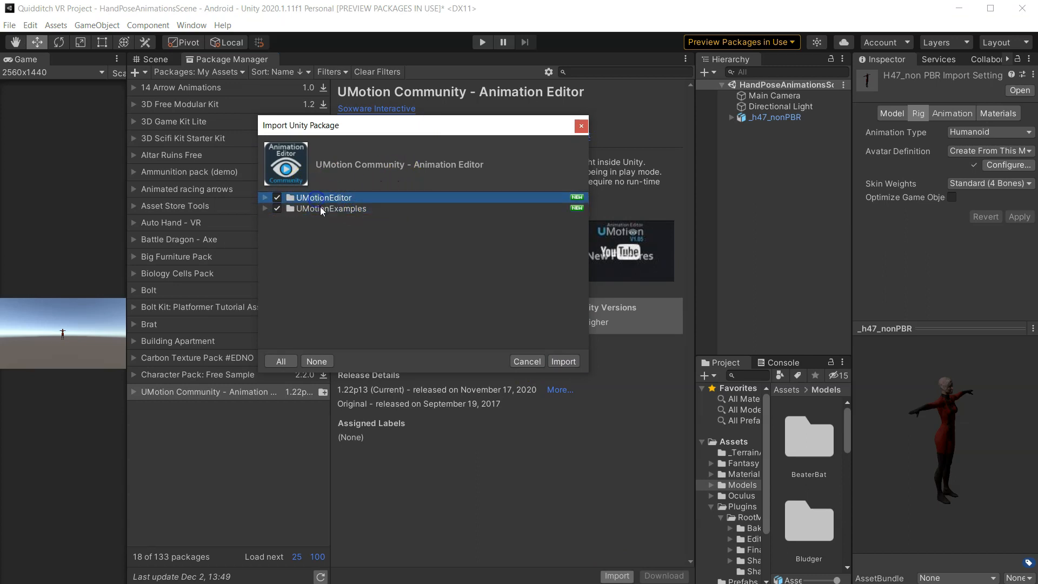
left_click(564, 361)
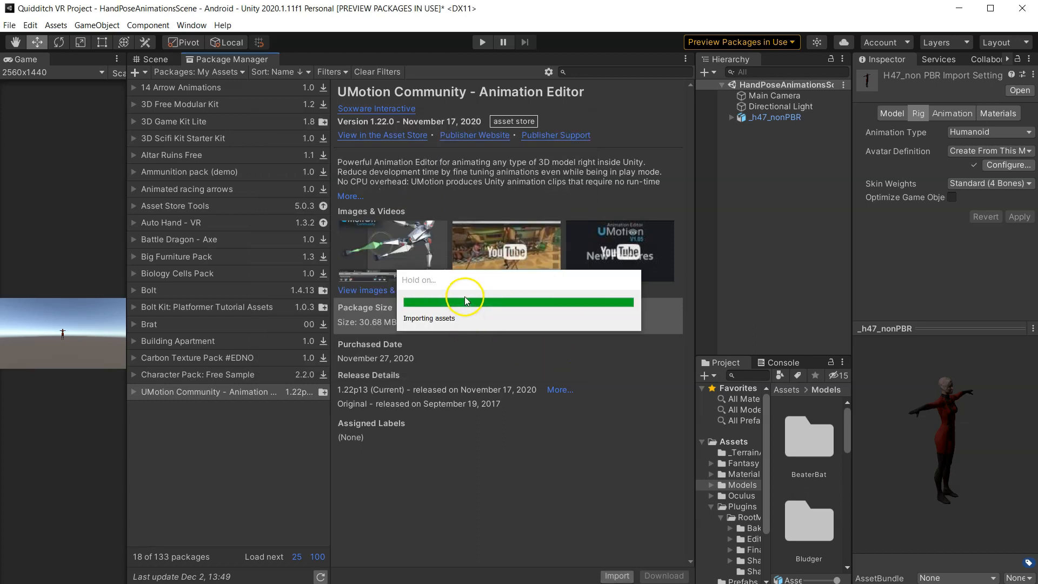
- Return to the Scene view and enlarge the Project panel to show the Assets folder
left_click(155, 59)
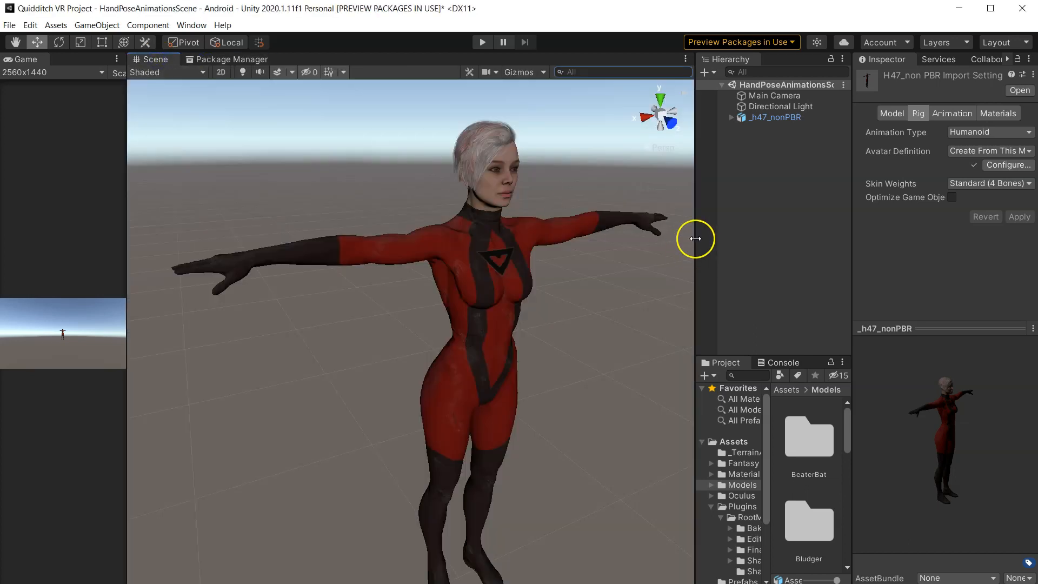
left_click_drag(696, 239, 313, 238)
left_click_drag(520, 361, 509, 256)
left_click(411, 290)
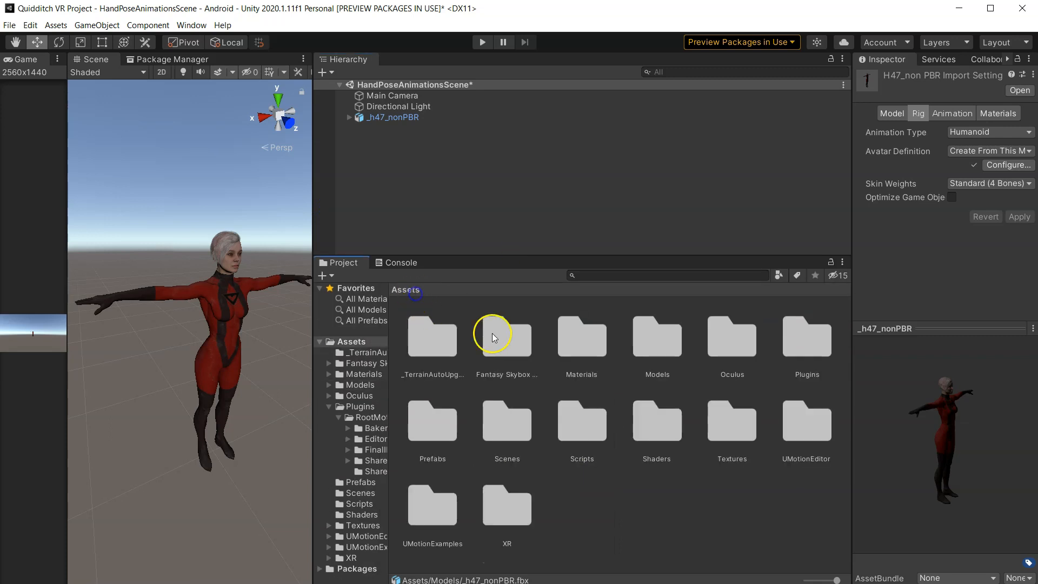
- Open the UMotion example scene from the UMotionExamples Example Scene folder
double_click(441, 513)
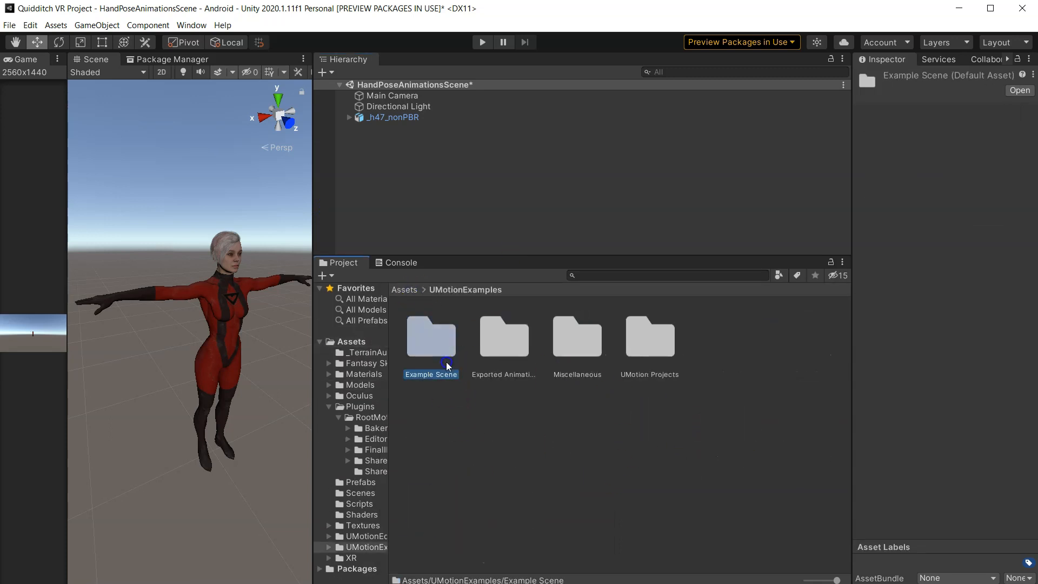
double_click(433, 338)
double_click(441, 348)
left_click(502, 336)
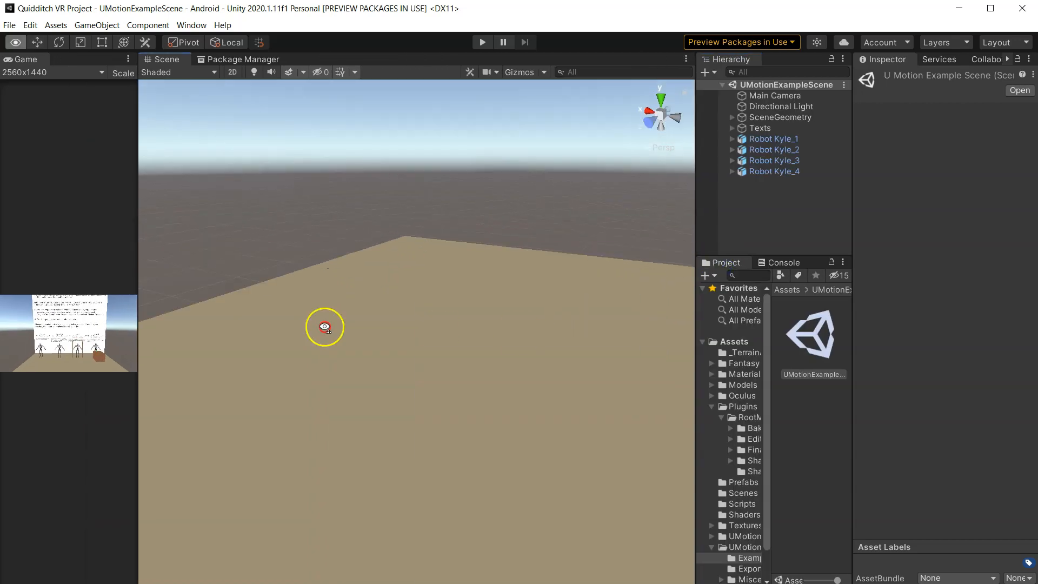
right_click_drag(324, 327, 482, 263)
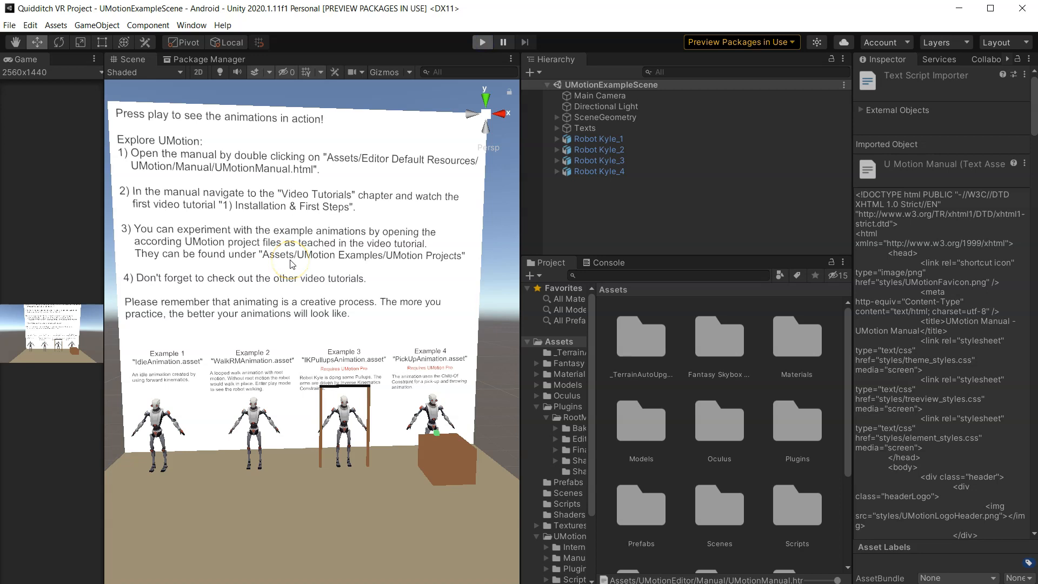
- Inspect the example robots and their animation descriptions from different angles in the Scene view
right_click_drag(292, 261, 146, 249)
scroll(248, 375, "up", 3)
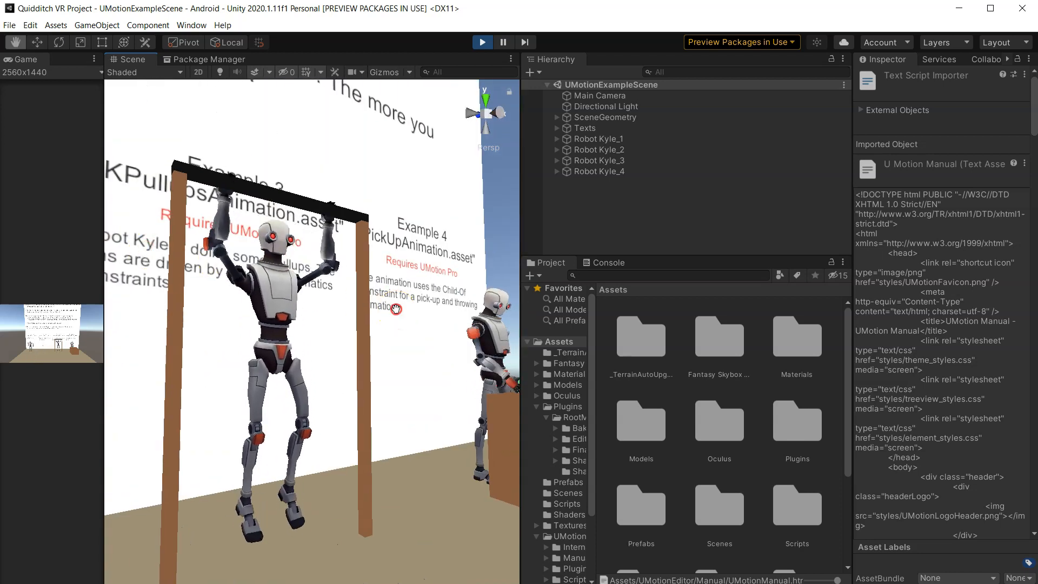
middle_click_drag(397, 310, 229, 290)
scroll(229, 290, "up", 3)
middle_click_drag(366, 343, 216, 362)
right_click_drag(308, 351, 255, 395)
middle_click_drag(346, 374, 292, 384)
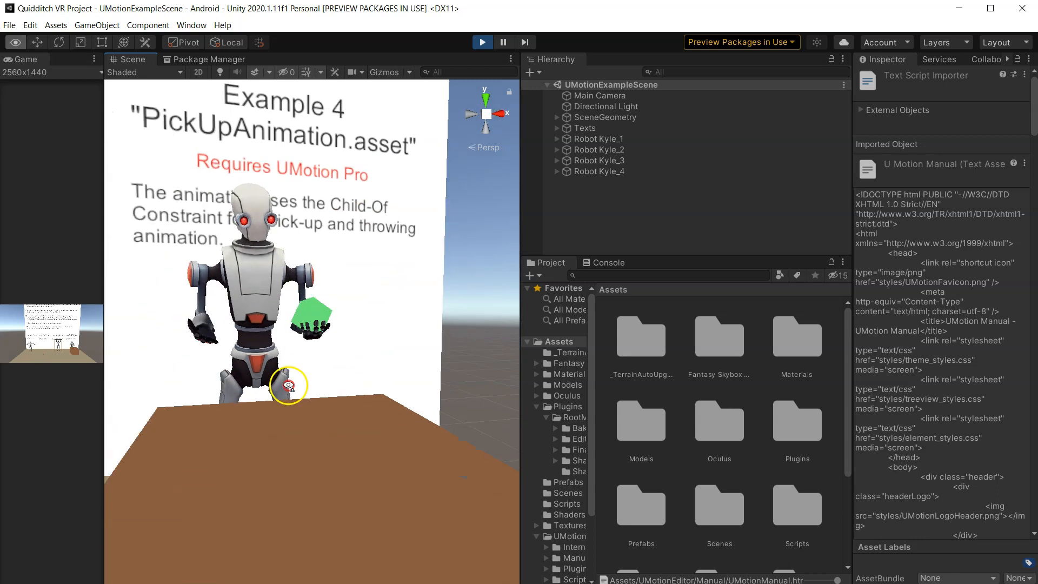
right_click_drag(292, 384, 264, 394)
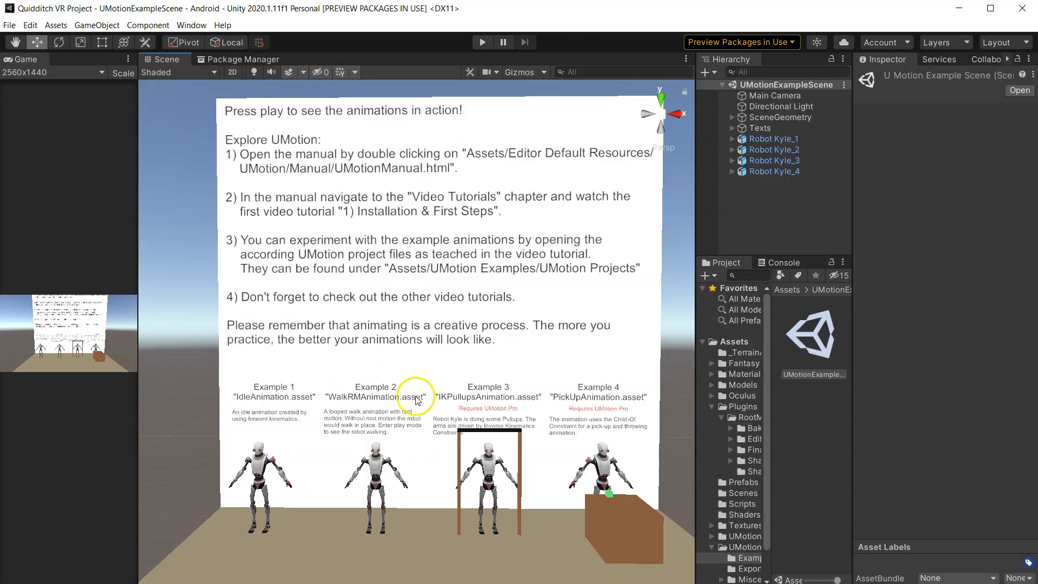
- Open the UMotionManual page from the UMotionEditor Manual folder in the browser
left_click_drag(697, 199, 386, 200)
left_click(536, 289)
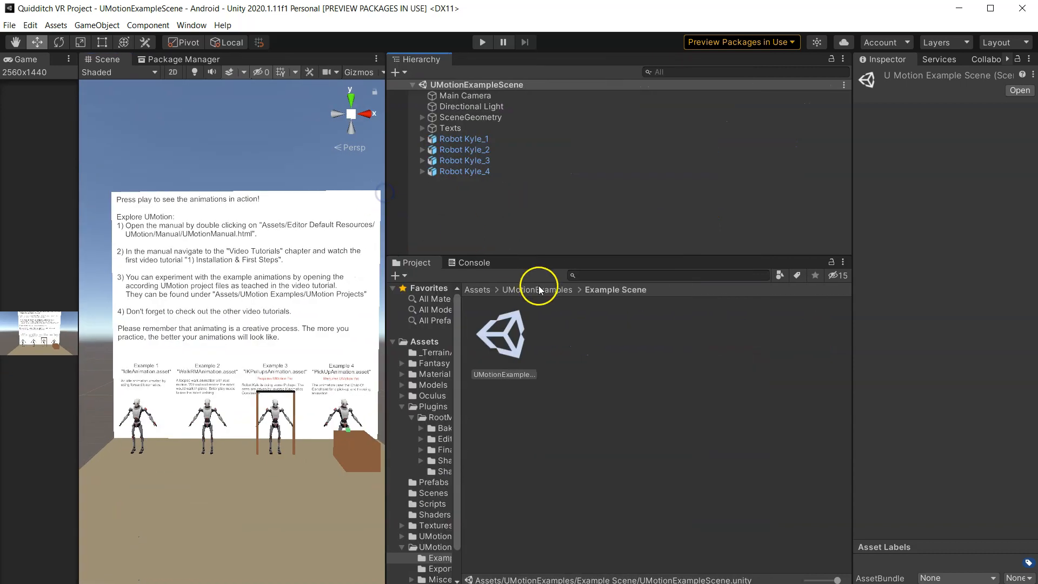
left_click(483, 290)
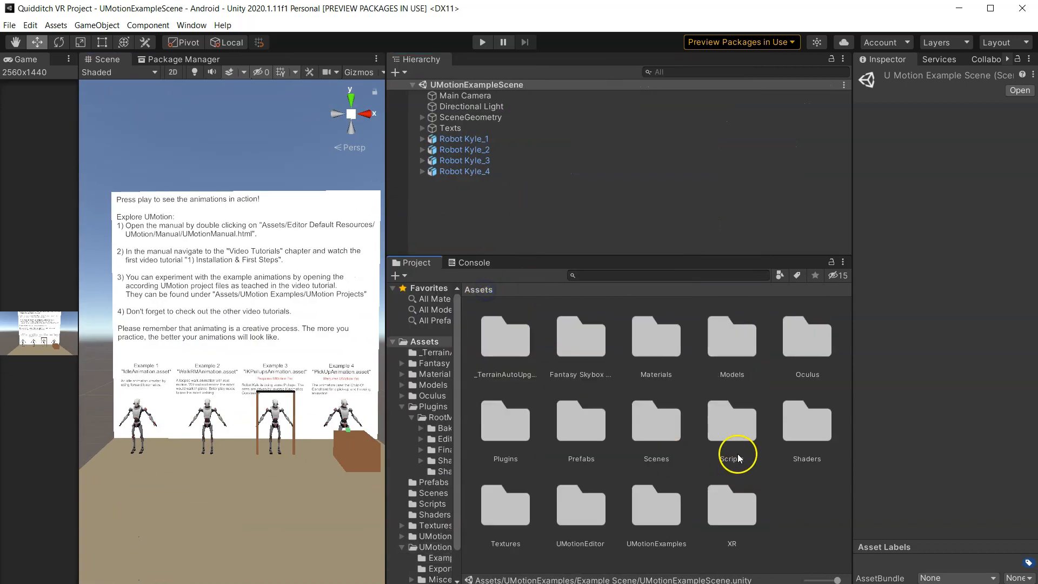
double_click(576, 505)
double_click(578, 346)
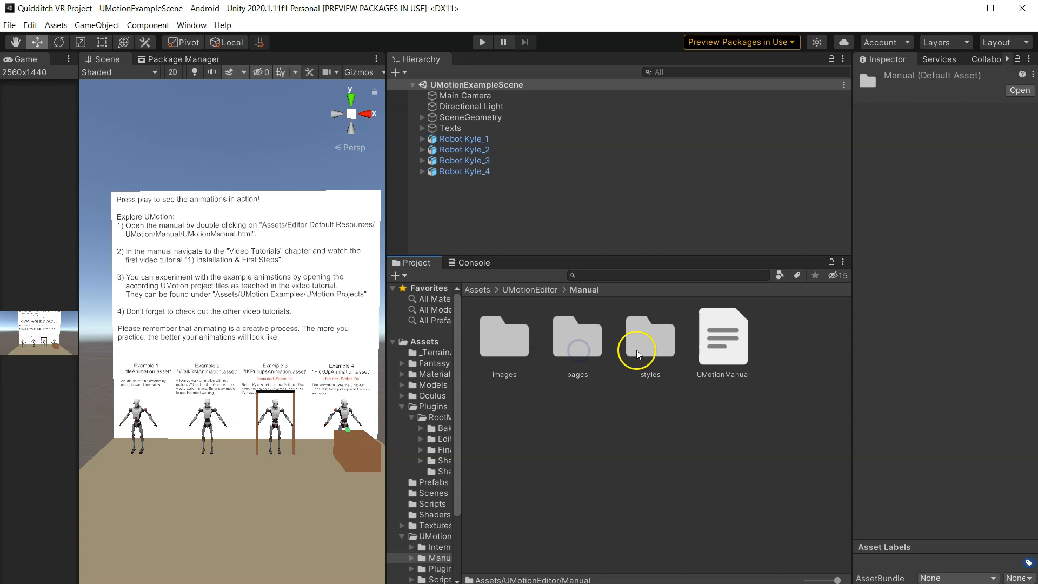
double_click(724, 346)
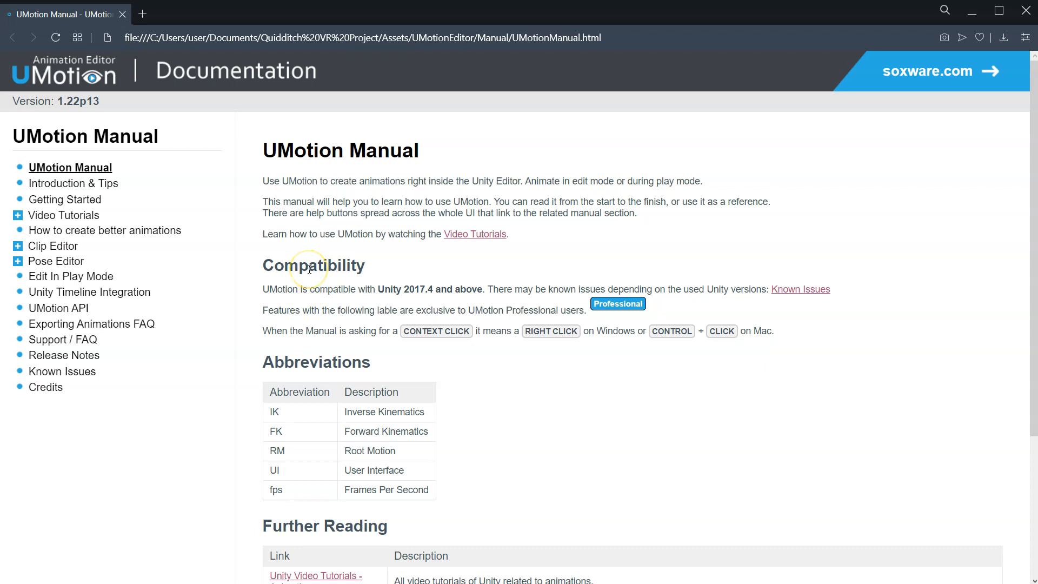
- Browse the manual's Introduction, Getting Started and Video Tutorials to the Installation & First Steps lesson
scroll(310, 268, "down", 4)
left_click(81, 184)
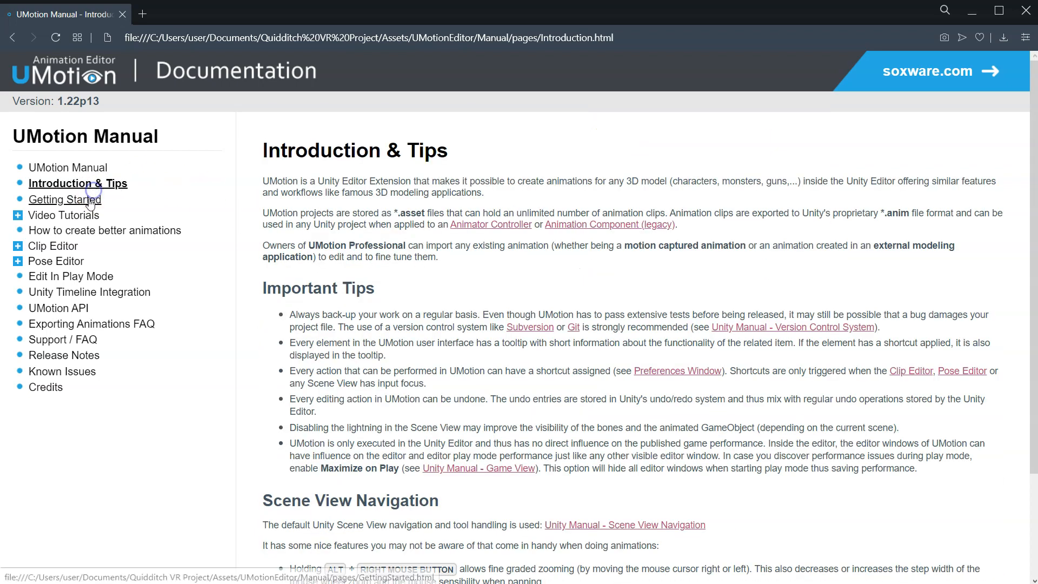
left_click(90, 201)
left_click(64, 215)
left_click(308, 296)
left_click(423, 288)
left_click(372, 382)
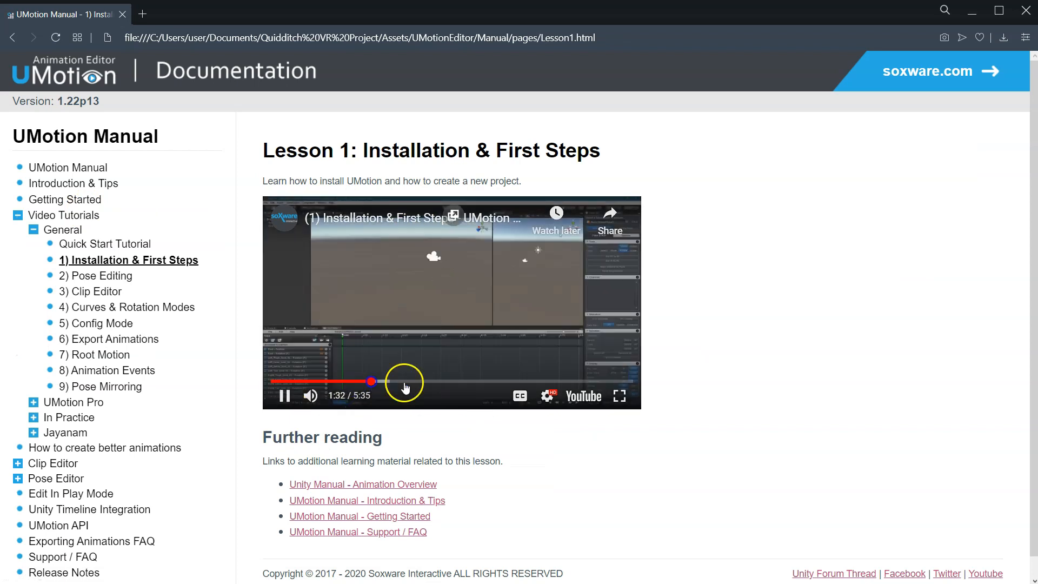
- Watch parts of the Installation & First Steps tutorial video
left_click(485, 381)
left_click(546, 382)
left_click(595, 381)
left_click(496, 382)
left_click(283, 397)
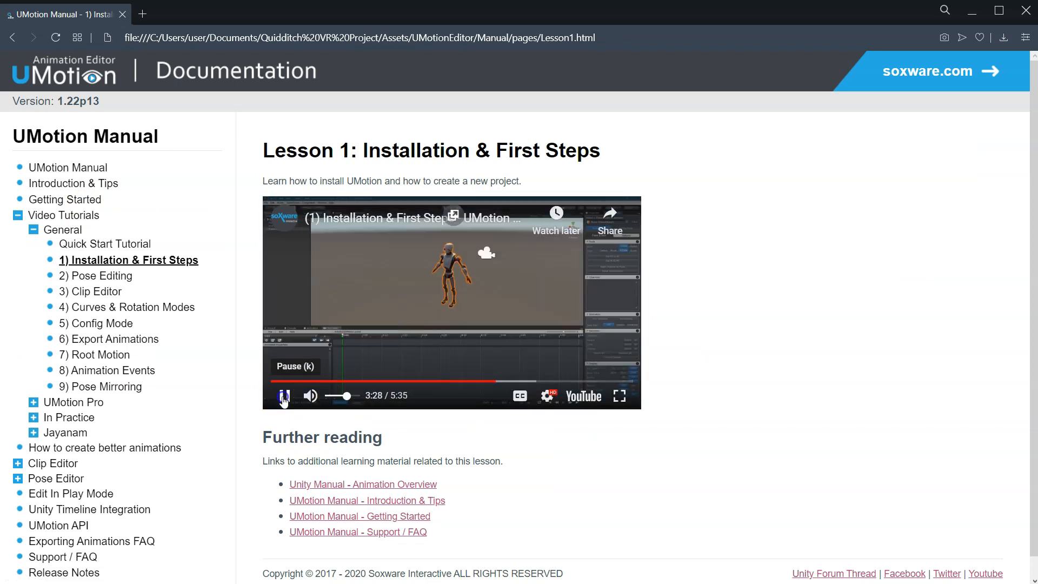
left_click(459, 300)
scroll(445, 300, "down", 1)
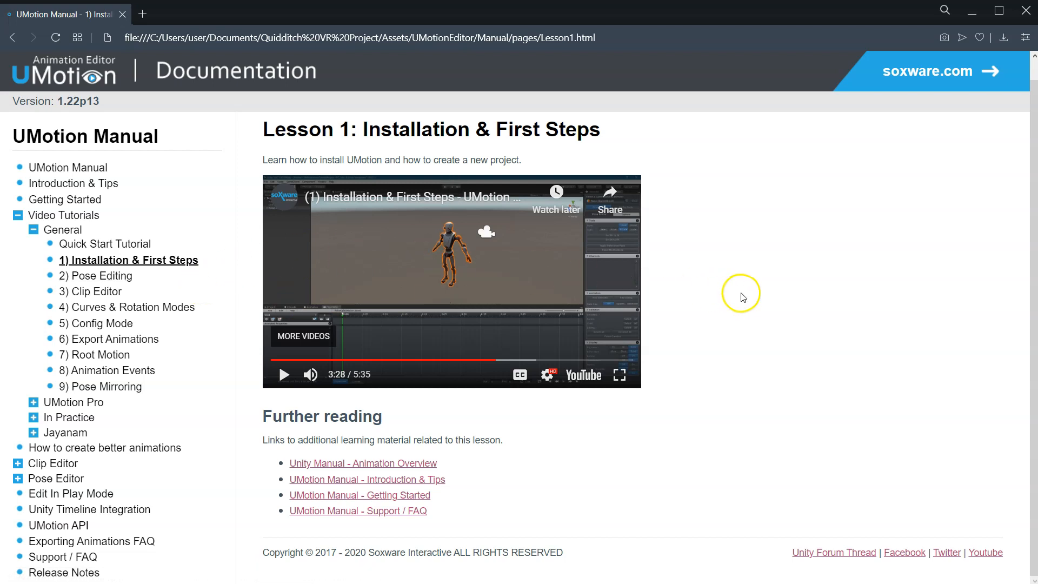
scroll(747, 298, "up", 1)
- Reopen the HandPoseAnimationsScene from the Scenes folder
left_click_drag(682, 350, 686, 235)
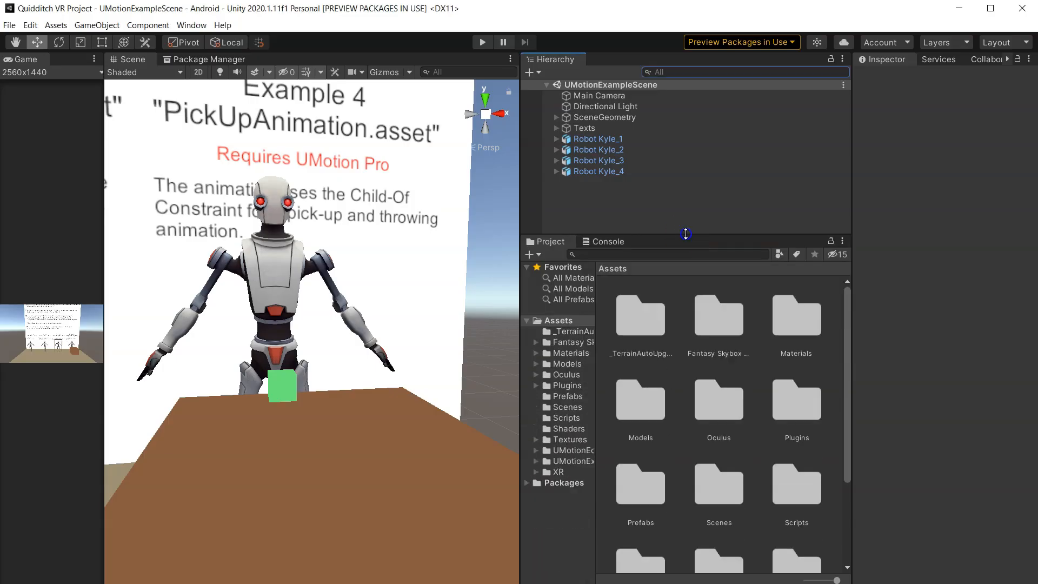
double_click(719, 486)
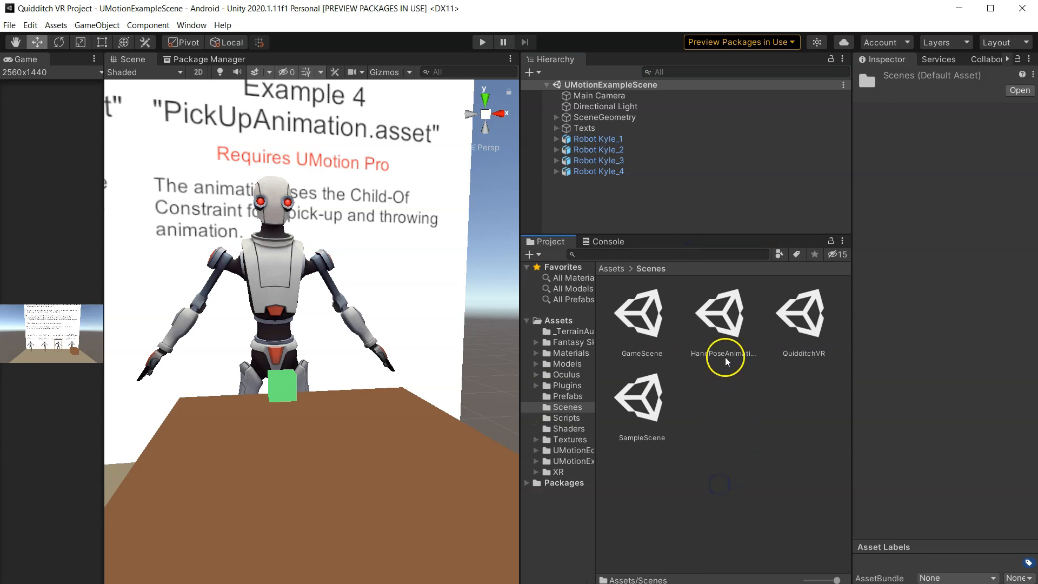
double_click(725, 330)
left_click_drag(729, 236, 742, 382)
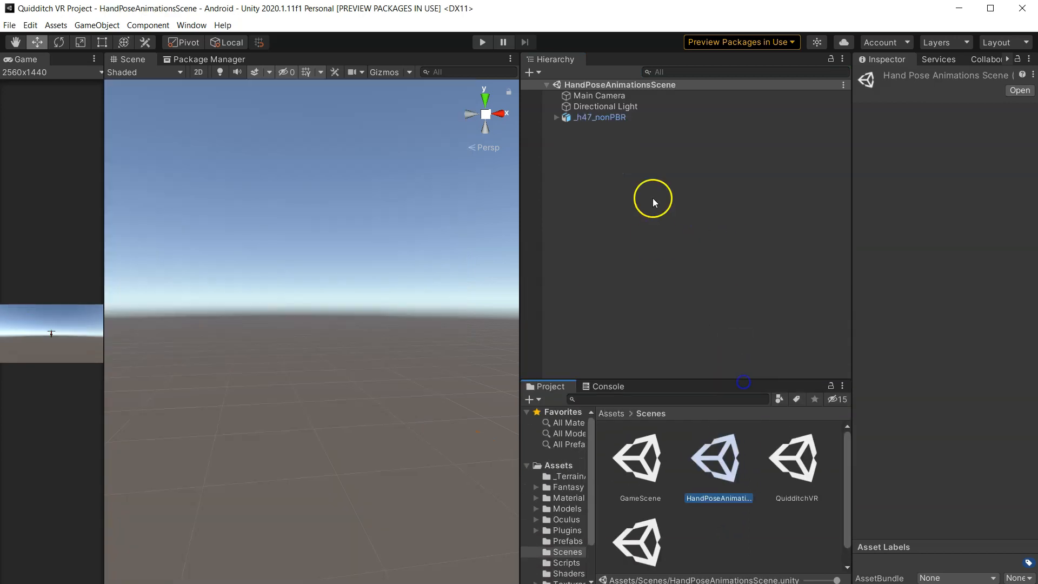
- Frame the _h47_nonPBR character from the front in the Scene view
double_click(615, 118)
middle_click_drag(375, 334, 375, 409)
right_click_drag(375, 408, 440, 441)
middle_click_drag(281, 411, 465, 400)
right_click_drag(324, 386, 394, 383)
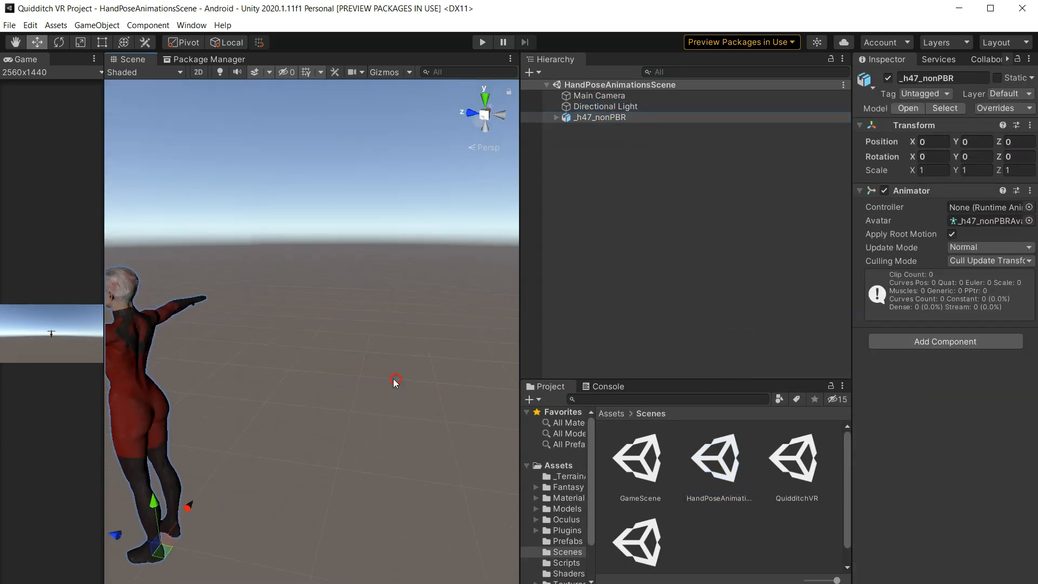
middle_click_drag(243, 379, 476, 376)
right_click_drag(346, 373, 445, 366)
middle_click_drag(244, 375, 480, 375)
right_click_drag(389, 375, 523, 350)
right_click_drag(380, 352, 285, 361)
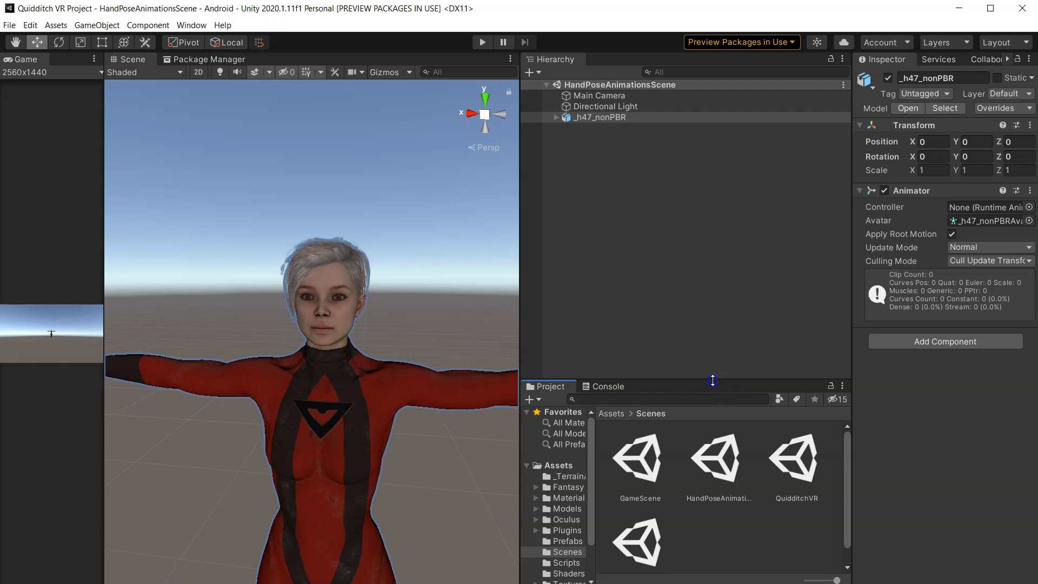
left_click_drag(713, 380, 723, 436)
scroll(365, 351, "down", 3)
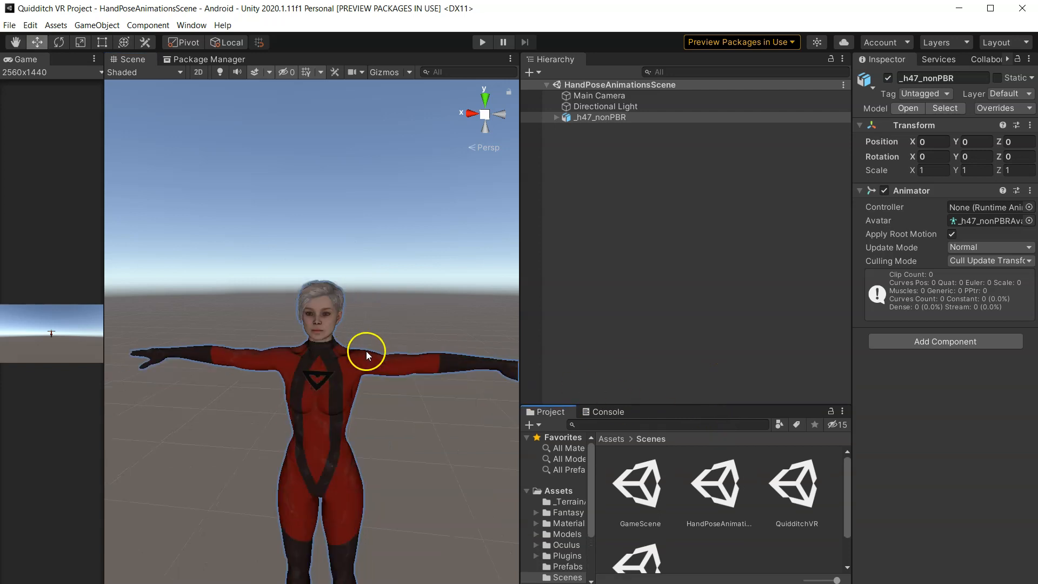
- Open the UMotion Clip Editor window and dock it below the Scene view
left_click(191, 25)
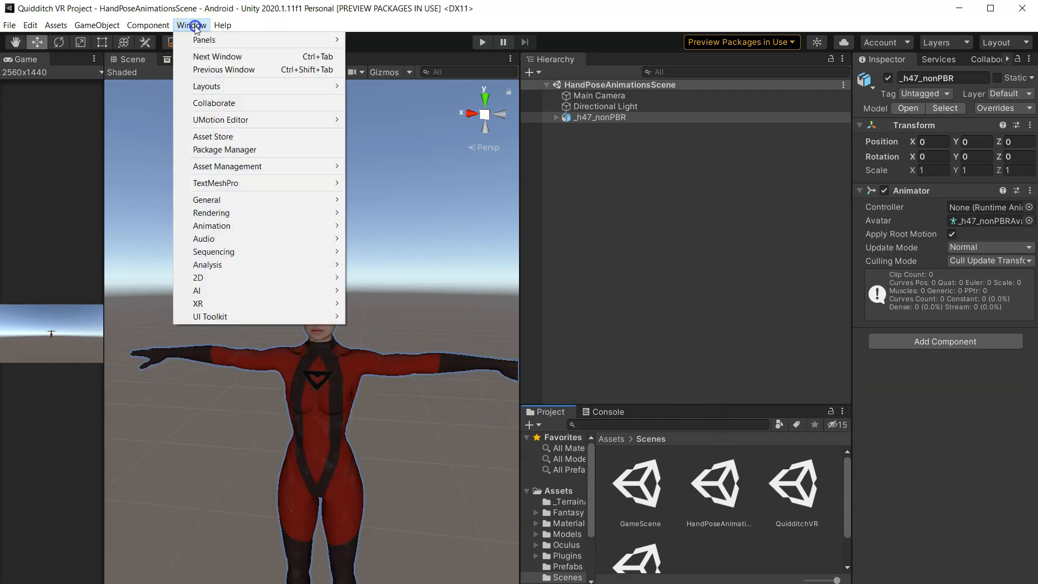
left_click(270, 119)
left_click(382, 124)
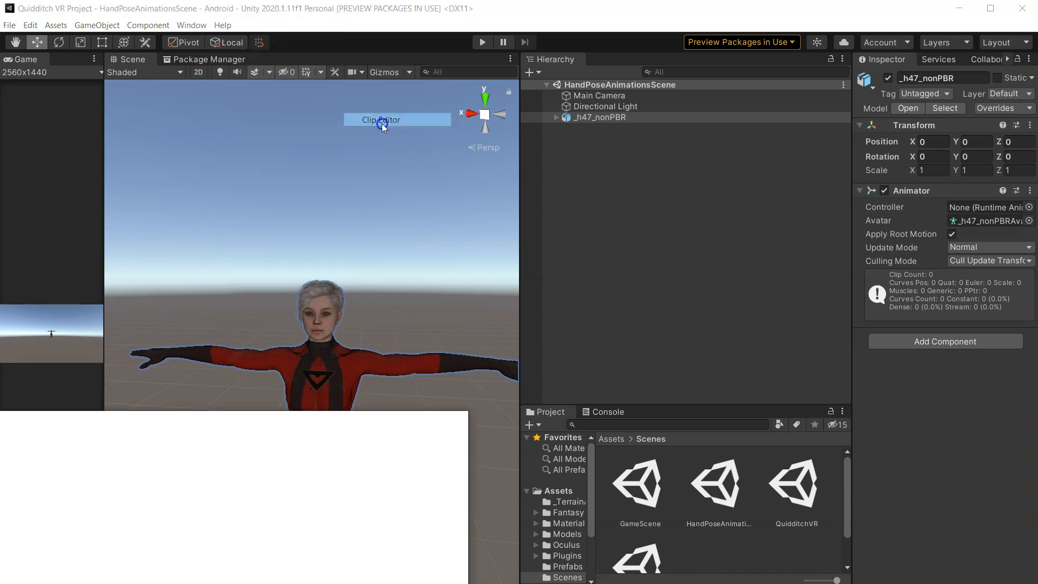
left_click_drag(202, 412, 326, 325)
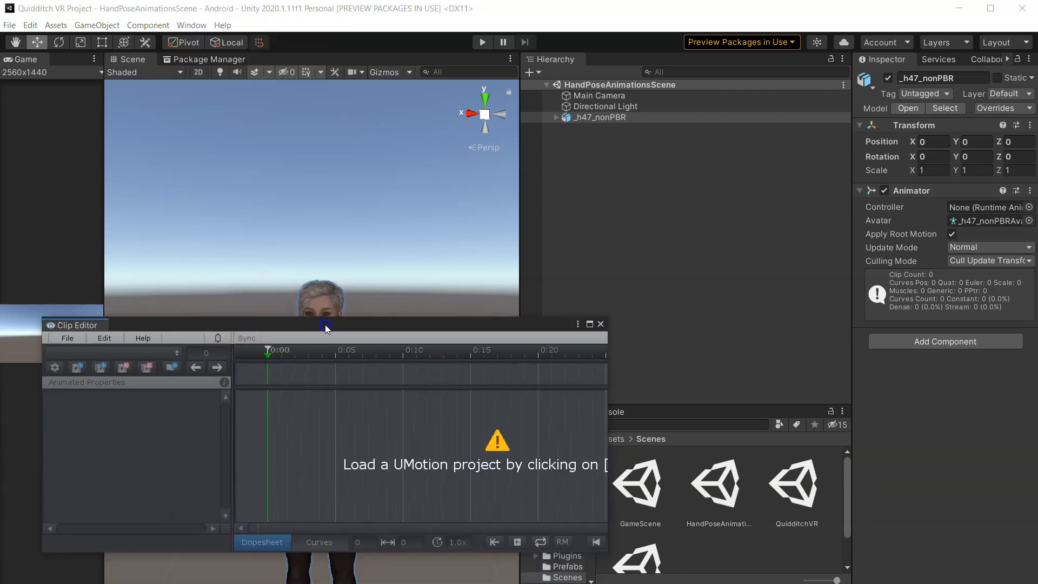
left_click_drag(81, 325, 229, 578)
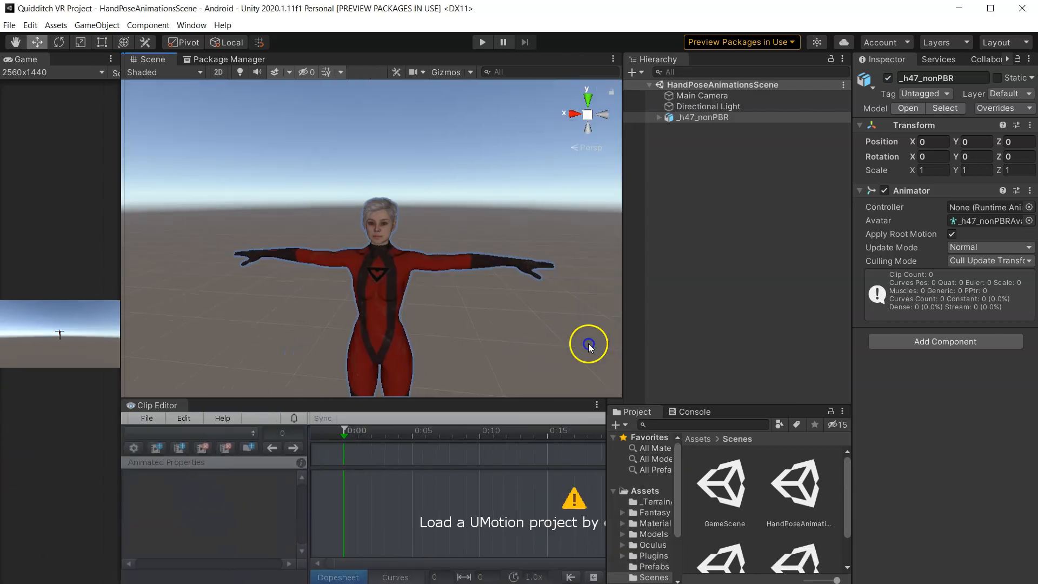
left_click_drag(137, 375, 67, 374)
mouse_move(283, 398)
left_mouse_down()
mouse_move(277, 449)
mouse_move(274, 385)
left_mouse_up()
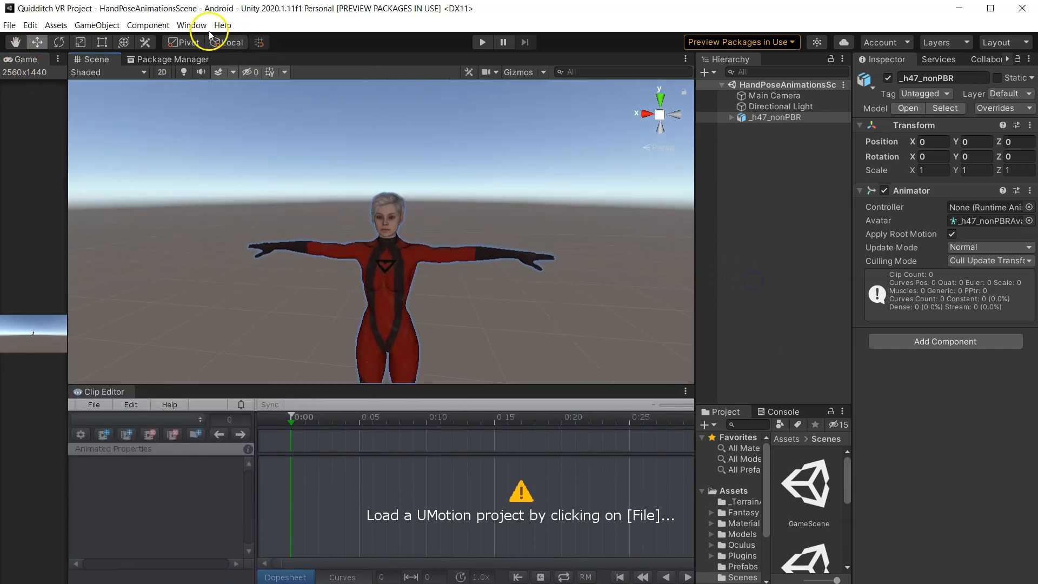
- Open the UMotion Pose Editor window and dock it as a tab beside the Inspector
left_click(192, 26)
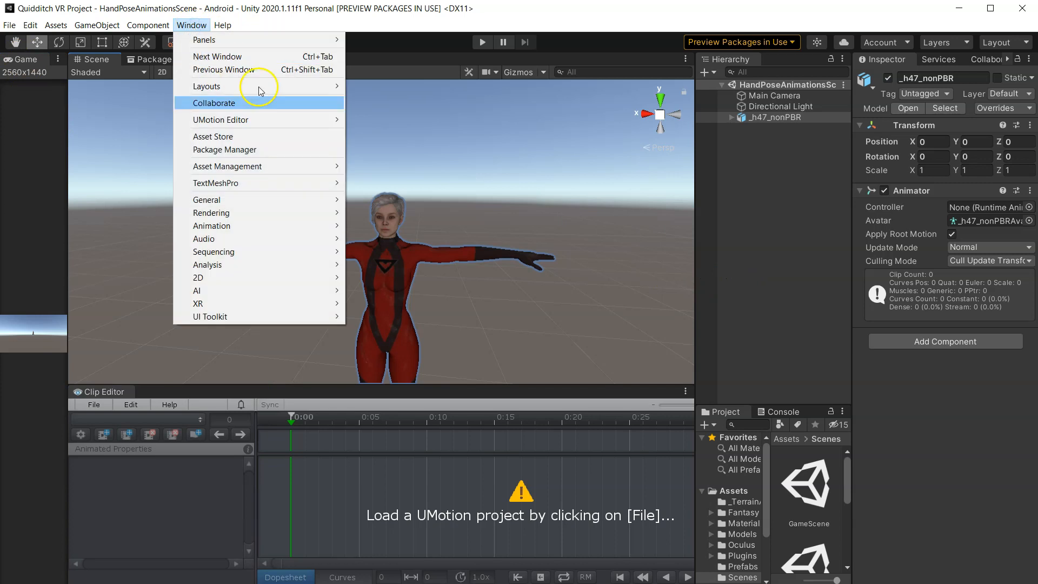
mouse_move(297, 119)
left_click(392, 133)
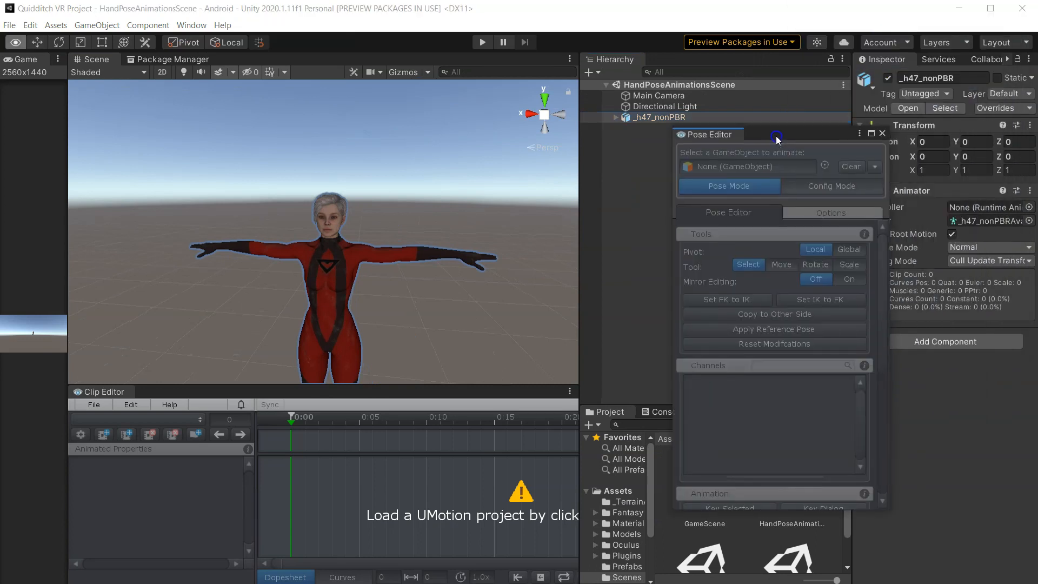
left_click_drag(728, 138, 922, 61)
left_click_drag(836, 157, 681, 157)
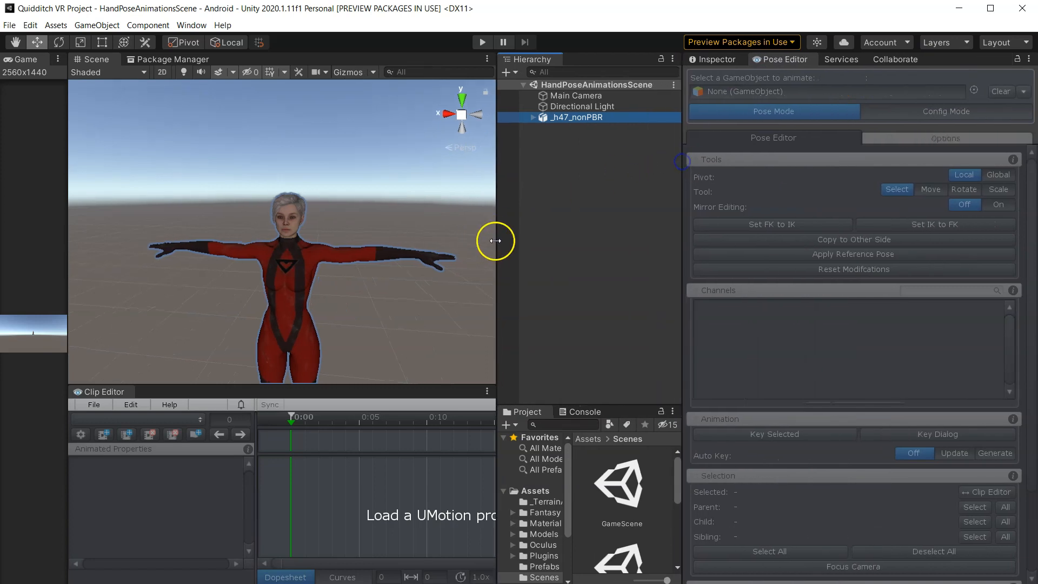
- Resize the Scene, Hierarchy, Clip Editor and Pose Editor panels to rearrange the layout
left_click_drag(500, 239, 626, 232)
left_click_drag(332, 385, 332, 336)
left_click(380, 456)
left_click_drag(626, 310, 704, 307)
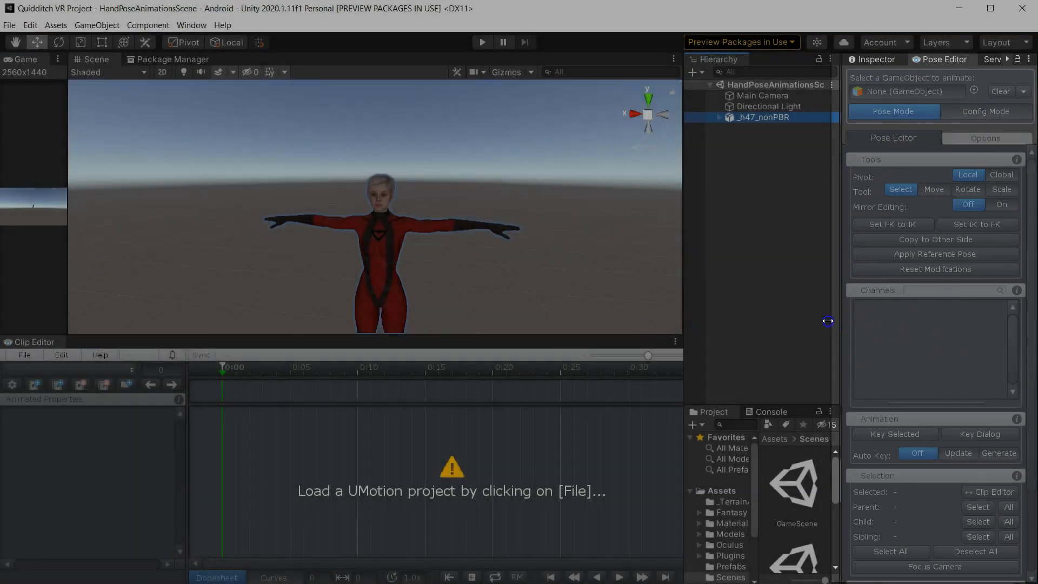
left_click_drag(827, 322, 731, 316)
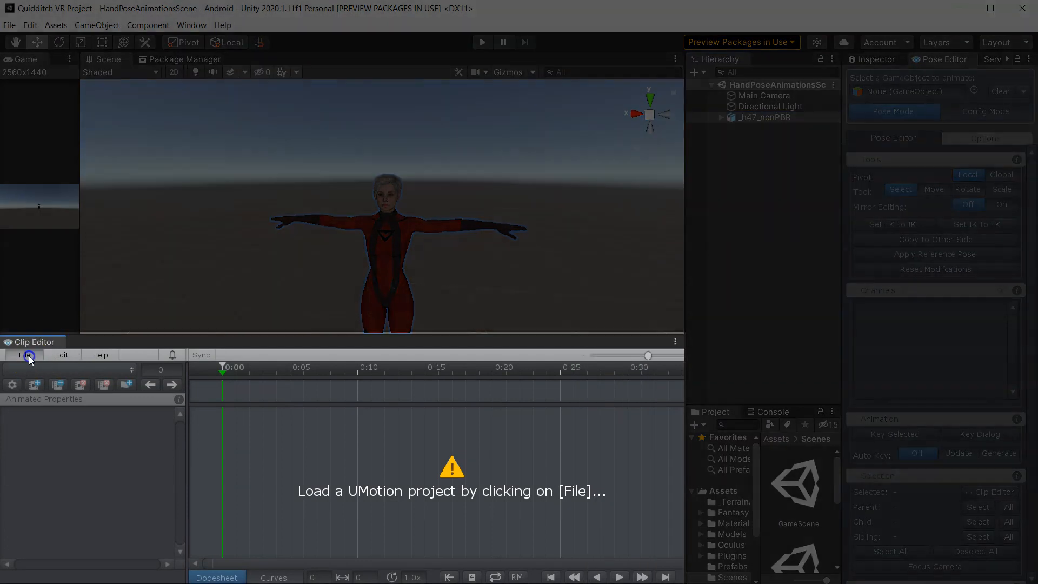
- Create a new Humanoid UMotion project saved in Assets as UMotion_VRHandAnimations
left_click(27, 356)
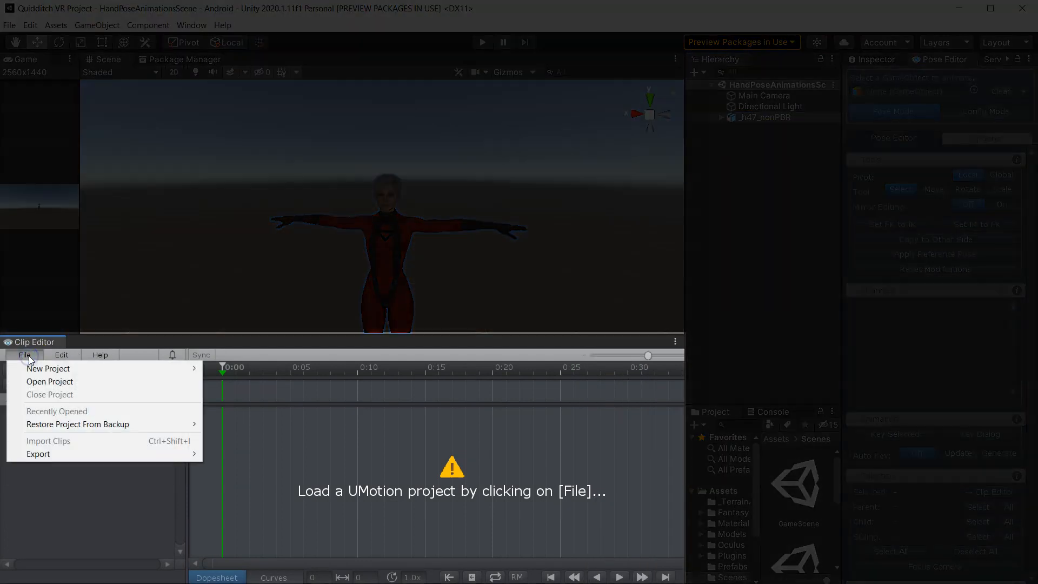
left_click(64, 369)
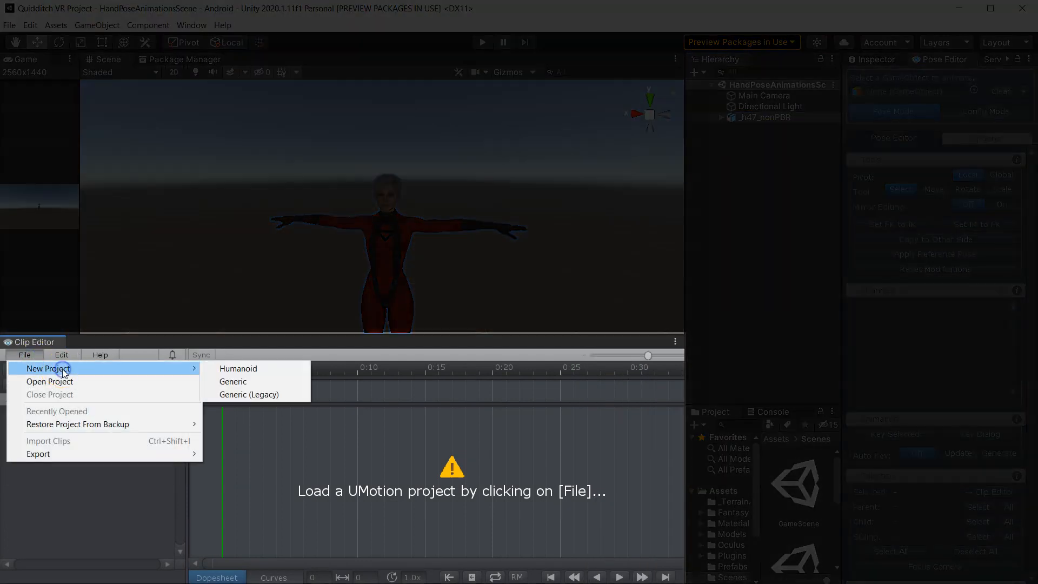
left_click(232, 369)
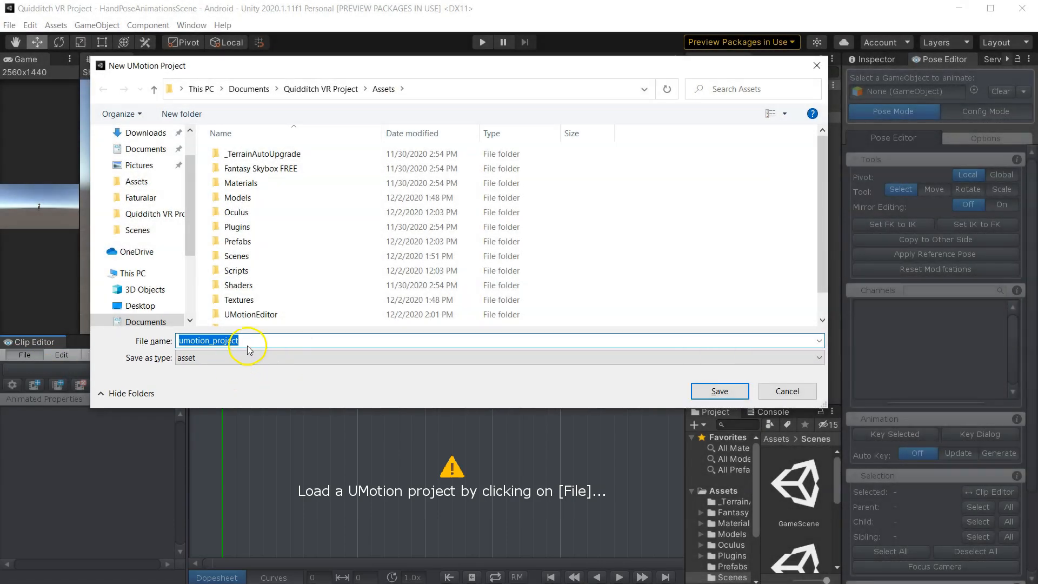
left_click(250, 341)
double_click(250, 341)
type("U")
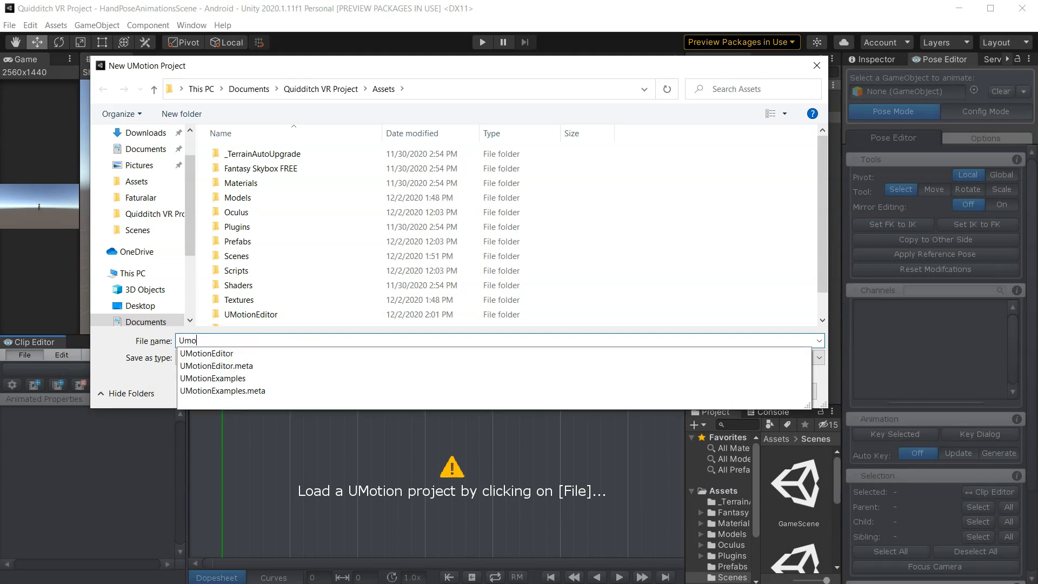
type("Motion_VRHandAnimations")
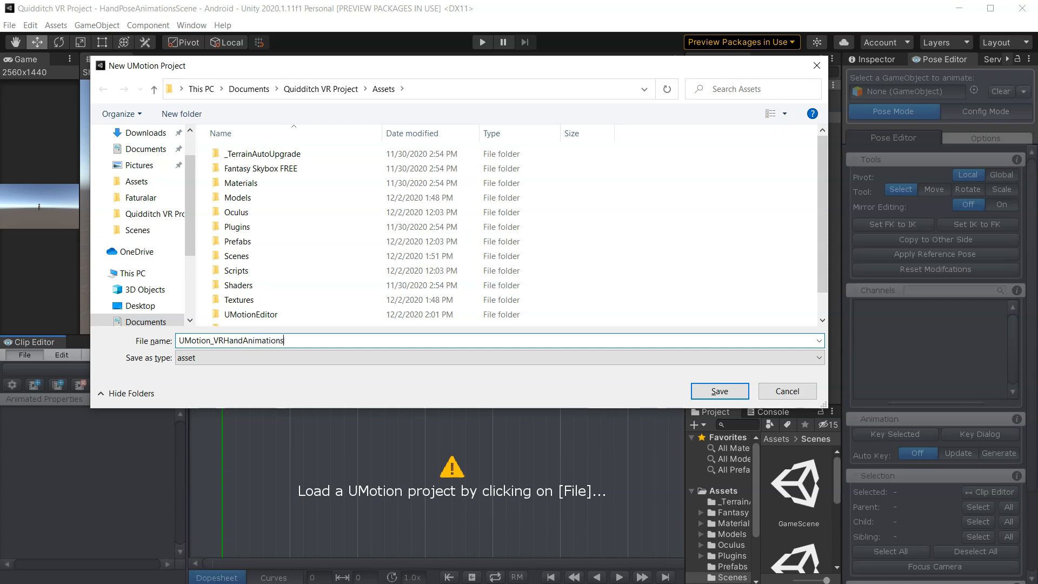
key("Return")
- Select the new UMotion_VRHandAnimations project asset in the Project window and view it in the Inspector
left_click_drag(684, 283, 357, 262)
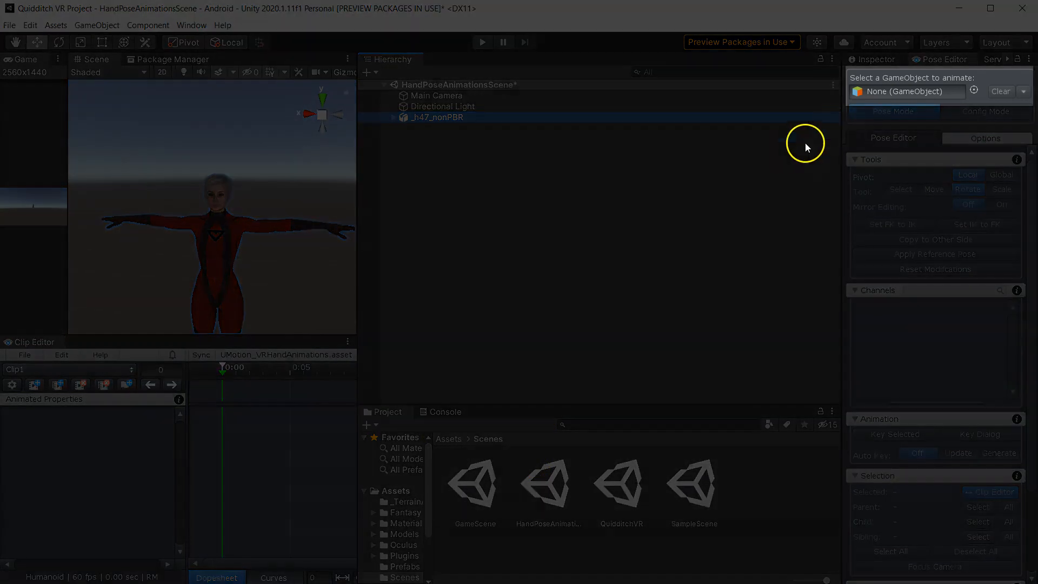
left_click(913, 91)
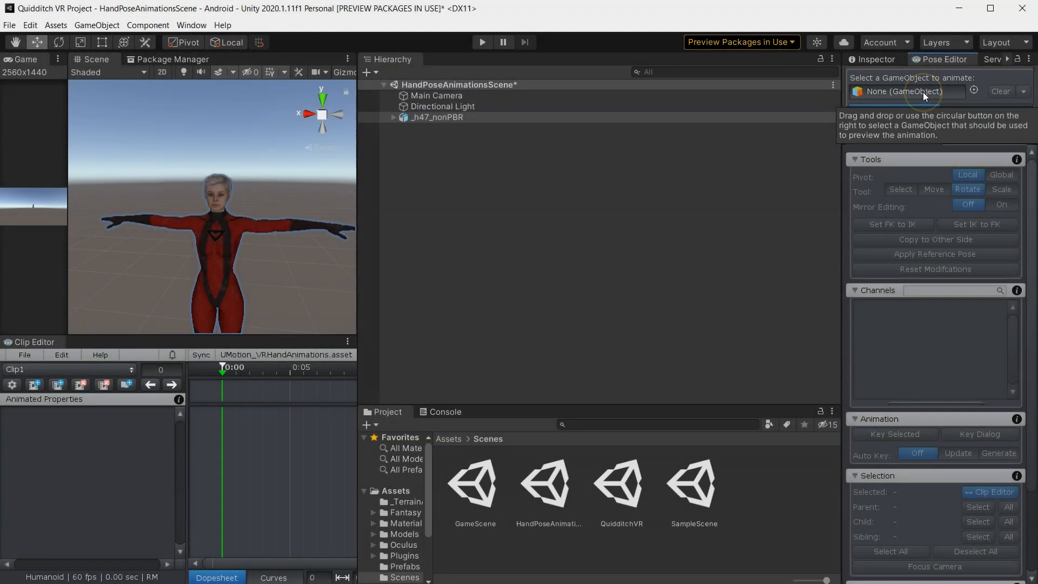
left_click(449, 439)
left_click_drag(508, 405, 538, 225)
left_click(782, 487)
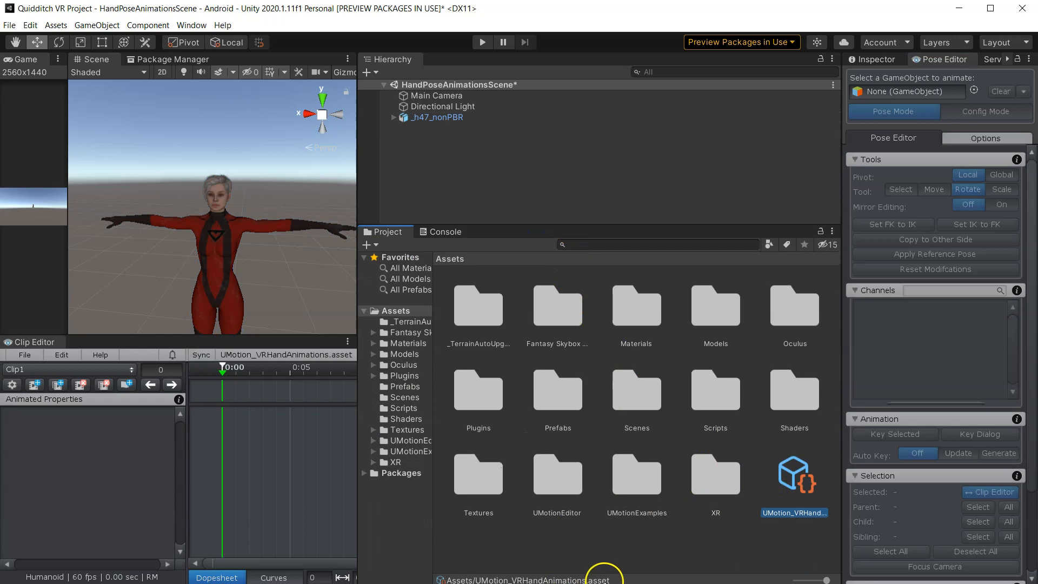
left_click(883, 60)
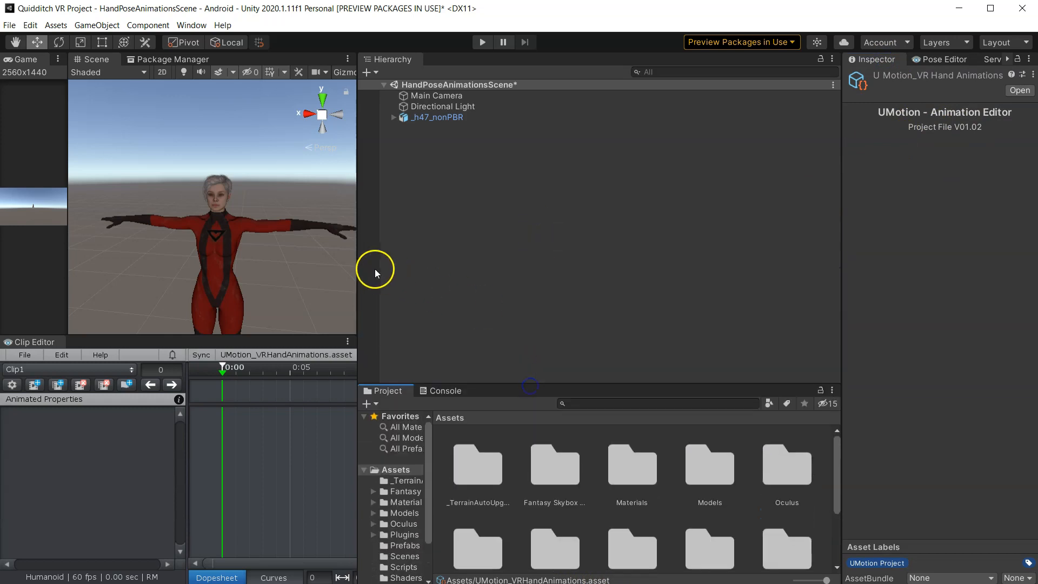
- Widen the Scene view and the Pose Editor panel, switching back to the Pose Editor tab
left_click_drag(360, 259, 622, 256)
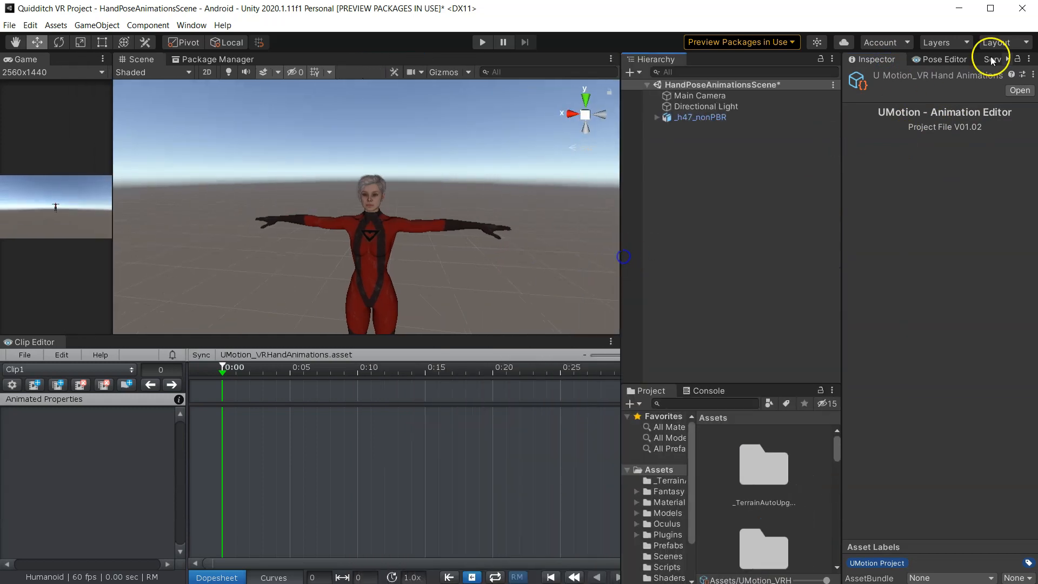
left_click(939, 59)
left_click_drag(842, 162, 676, 175)
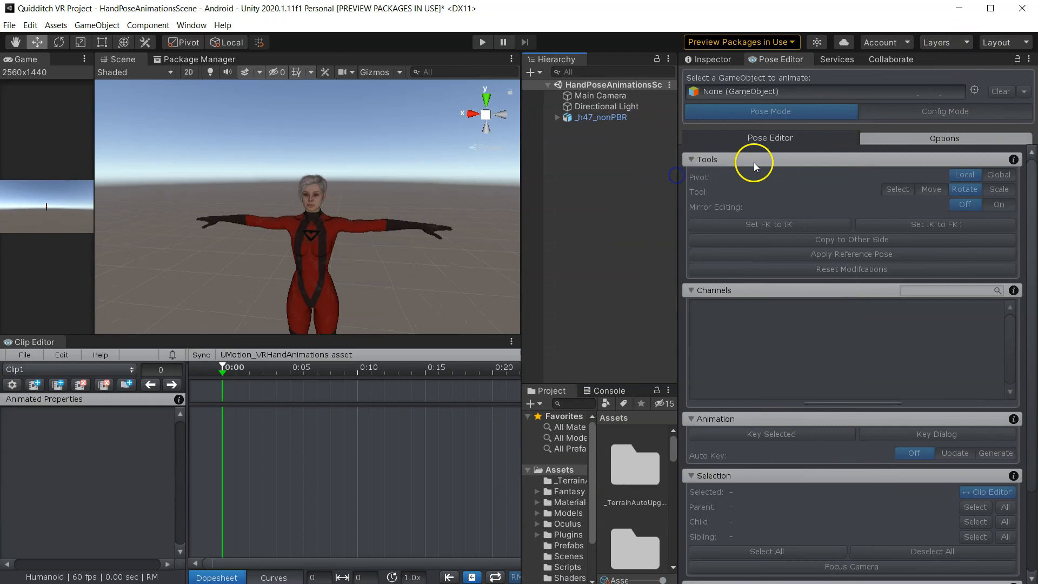
- Assign the _h47_nonPBR character as the Pose Editor's animated GameObject and create a configuration for its rig
left_click_drag(587, 118, 735, 91)
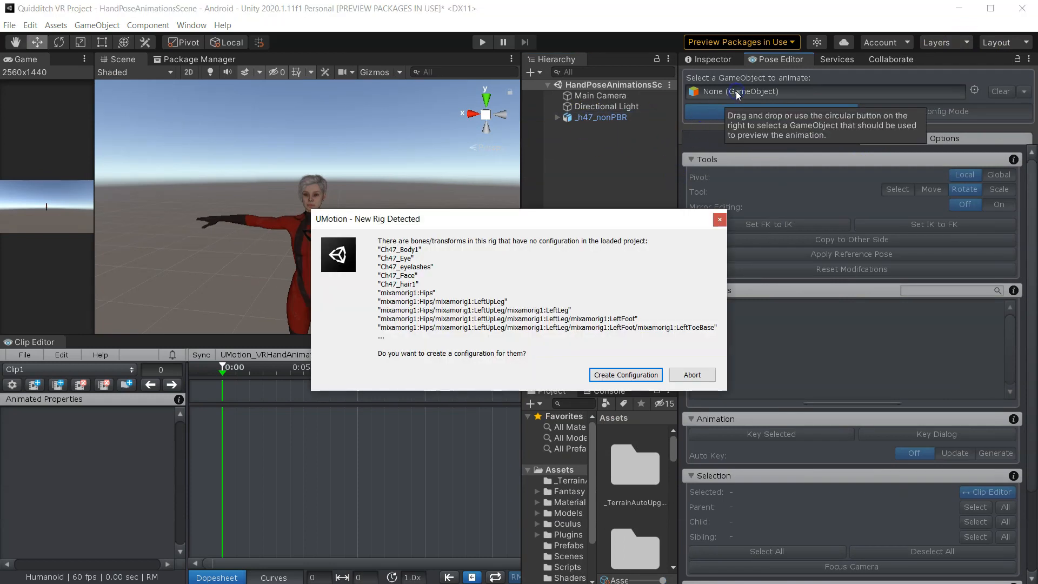
left_click_drag(588, 217, 633, 168)
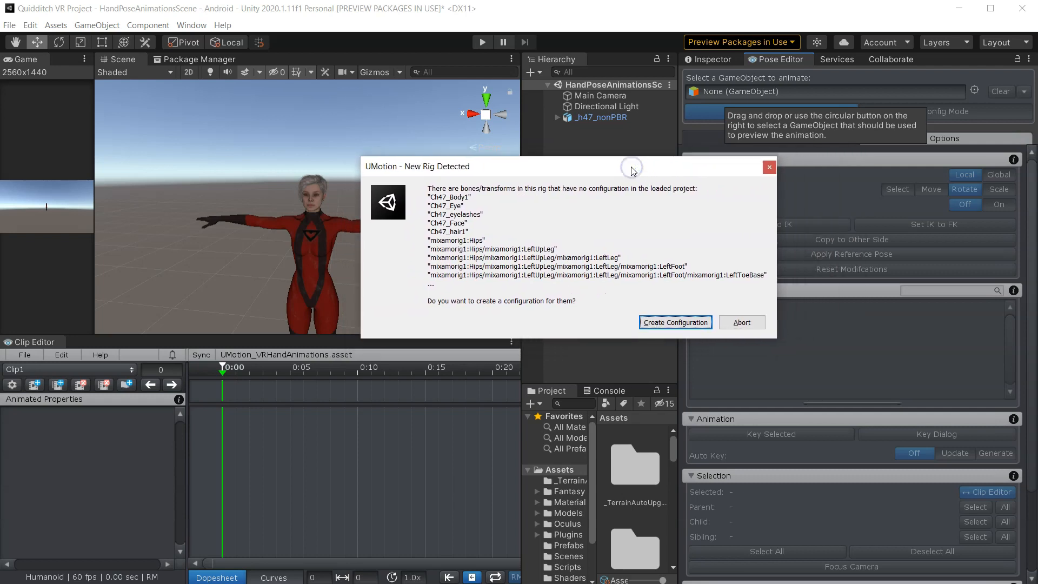
left_click(661, 322)
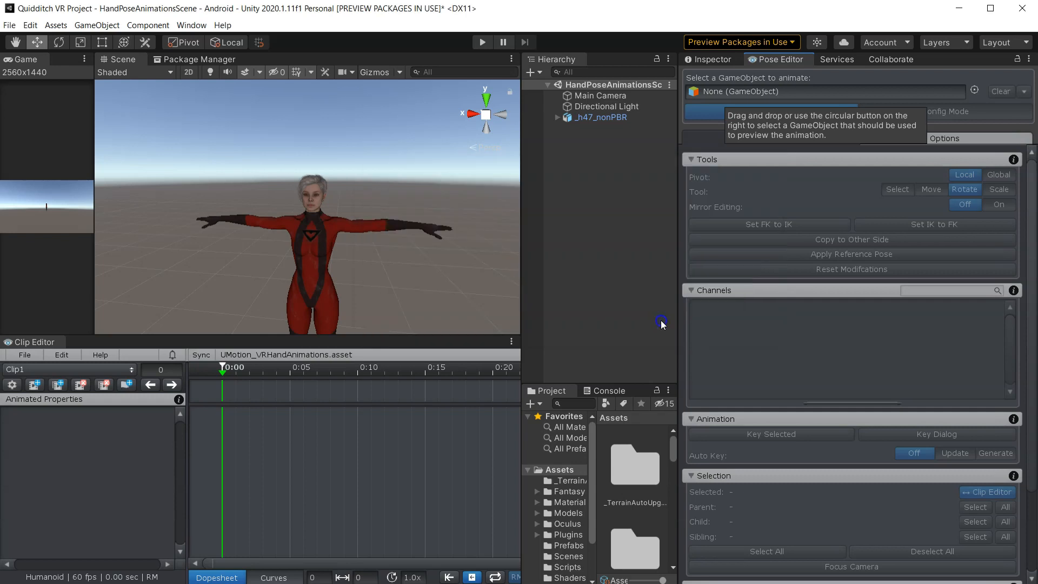
- Enlarge the Scene view, move the Muscle Groups window aside, and frame the character's upper body
left_click_drag(527, 260, 825, 247)
scroll(354, 248, "down", 4)
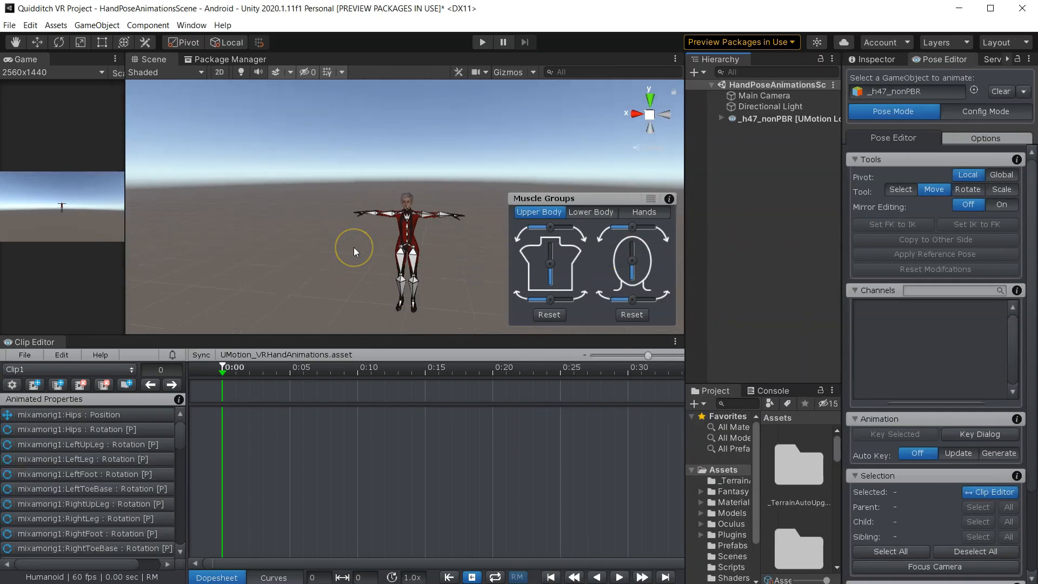
scroll(355, 260, "up", 3)
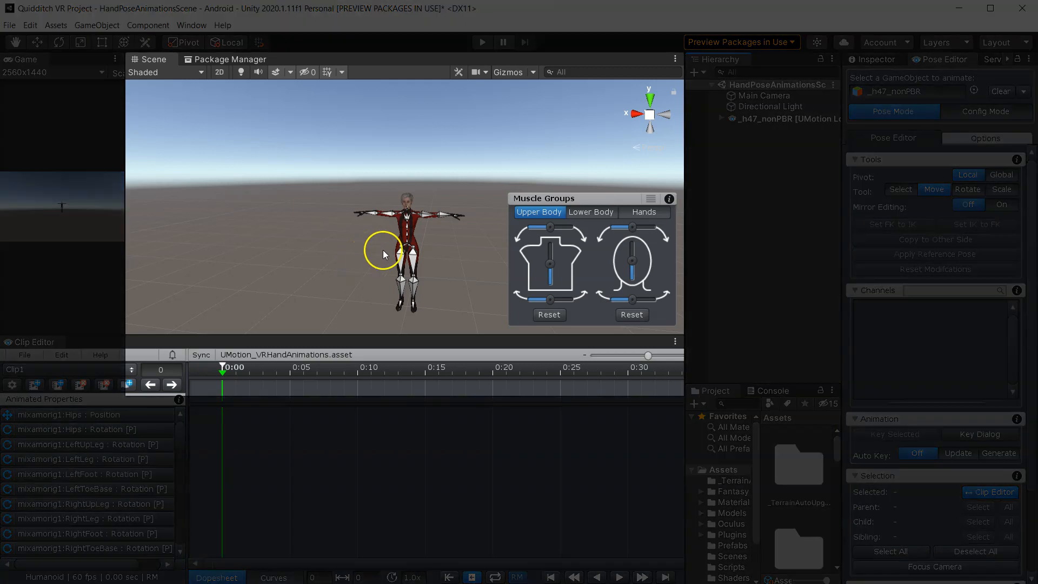
right_click_drag(386, 248, 381, 307)
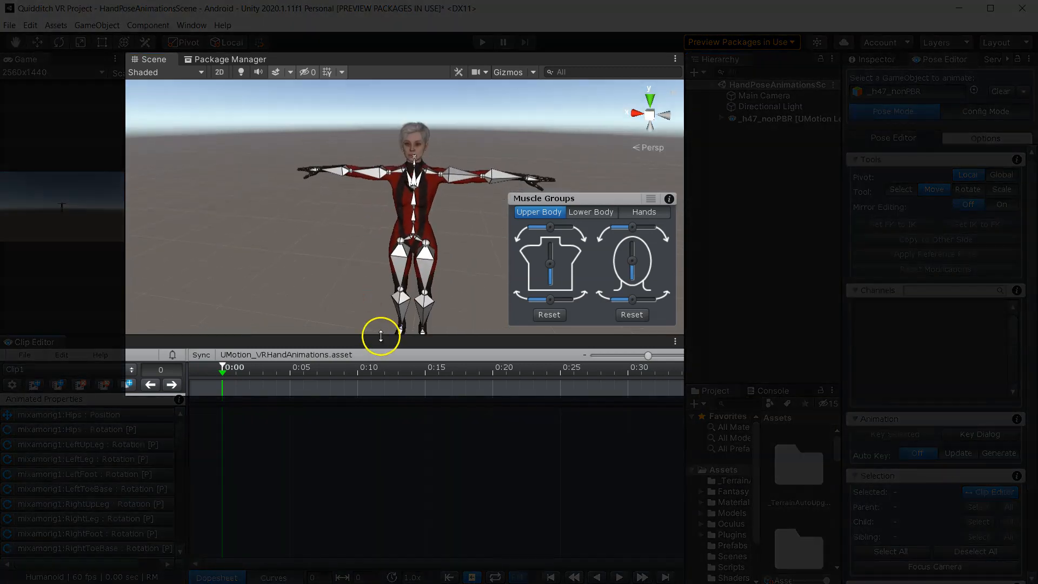
left_click_drag(381, 337, 378, 399)
middle_click_drag(379, 399, 414, 248)
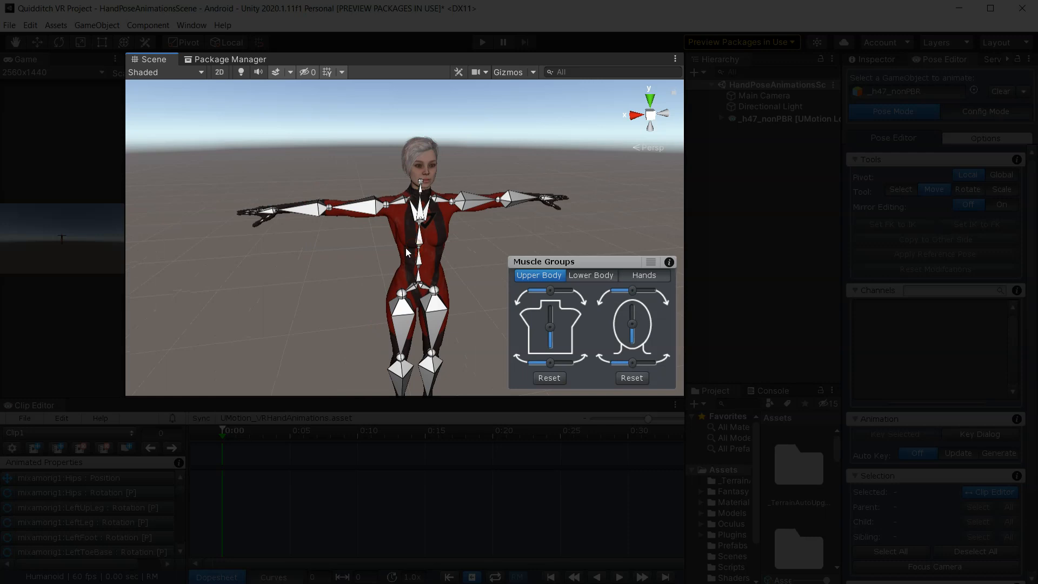
left_click_drag(567, 260, 186, 265)
left_click_drag(339, 242, 405, 255, "alt")
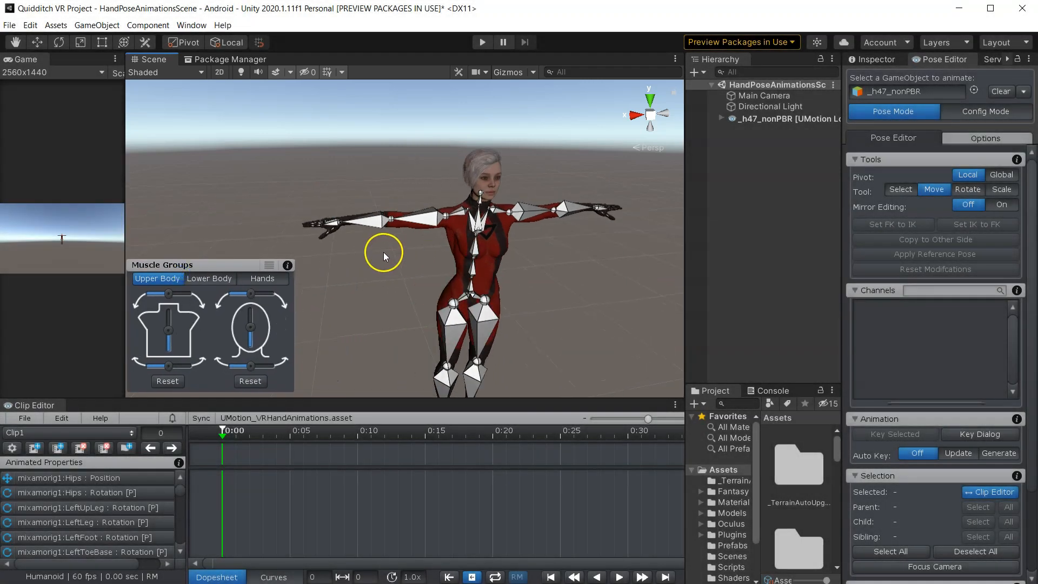
scroll(442, 241, "up", 4)
right_click_drag(465, 252, 430, 178)
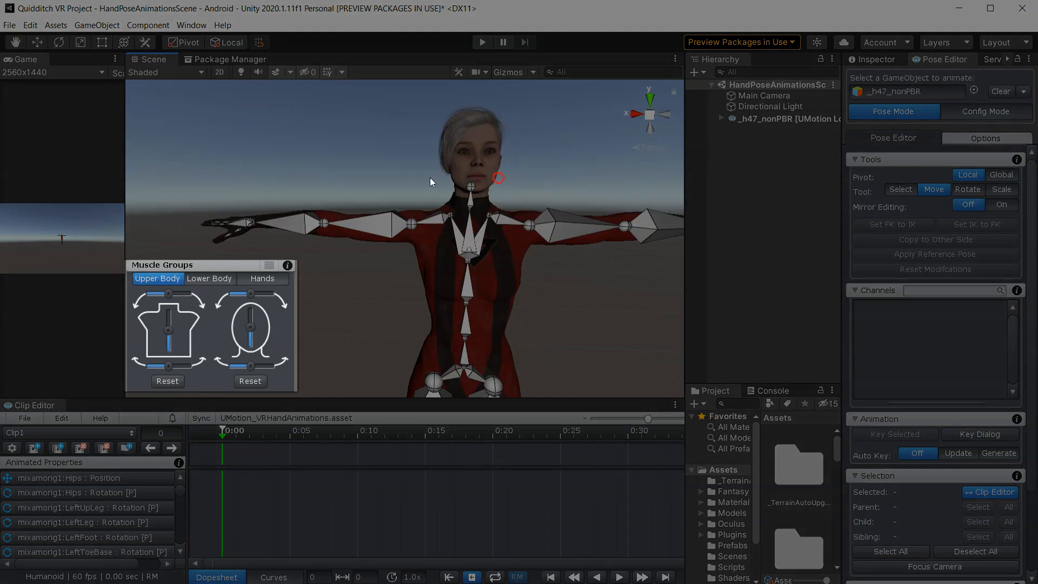
right_click_drag(500, 176, 561, 189)
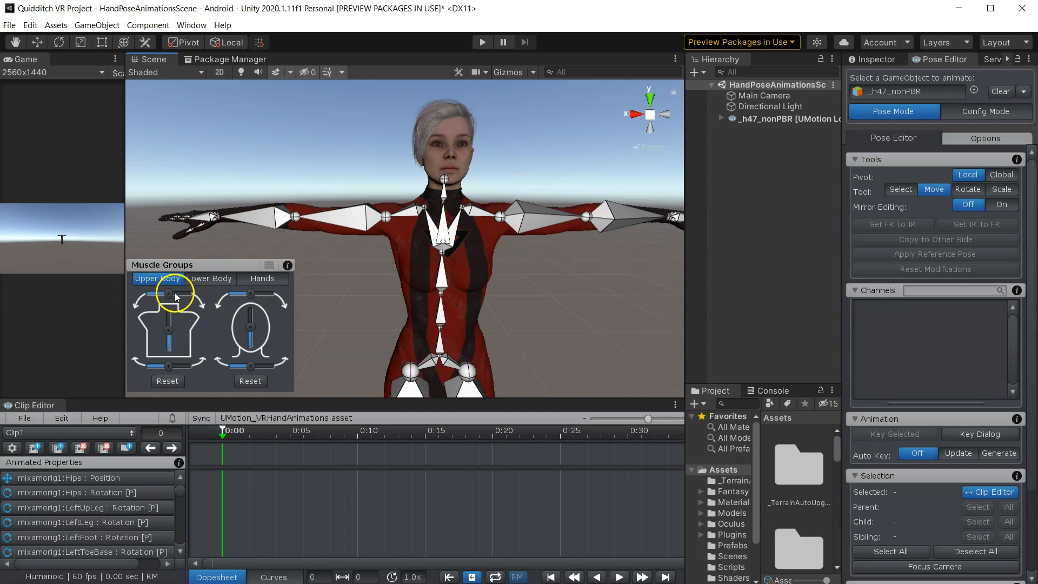
- Try the Upper Body muscle sliders, then reset them
left_click_drag(174, 293, 169, 293)
mouse_move(169, 331)
left_mouse_down()
mouse_move(181, 317)
mouse_move(186, 335)
left_mouse_up()
left_click(171, 382)
left_click(216, 403)
- Try the Lower Body leg sliders on both legs, then reset both legs
scroll(338, 294, "down", 5)
left_click(209, 278)
left_click_drag(385, 302, 515, 279, "alt")
scroll(371, 343, "up", 4)
middle_click_drag(514, 280, 536, 265)
left_click_drag(152, 306, 152, 331)
left_click_drag(234, 300, 230, 326)
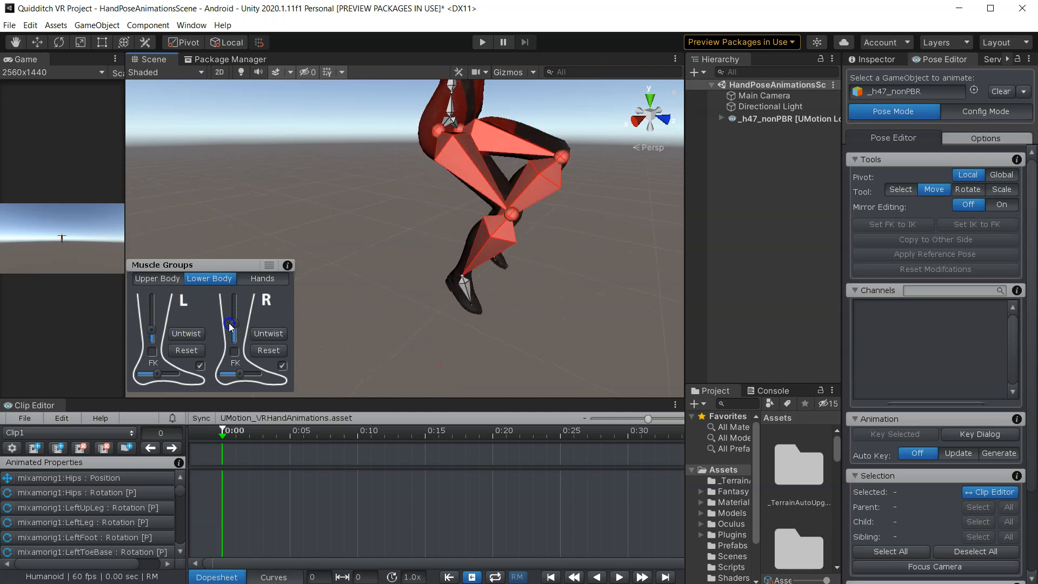
right_click(265, 351)
left_click(287, 372)
right_click(199, 352)
left_click(220, 374)
- Switch to the Hands muscle group and try curling the right hand's fingers, then reset it
middle_click_drag(492, 250, 408, 290)
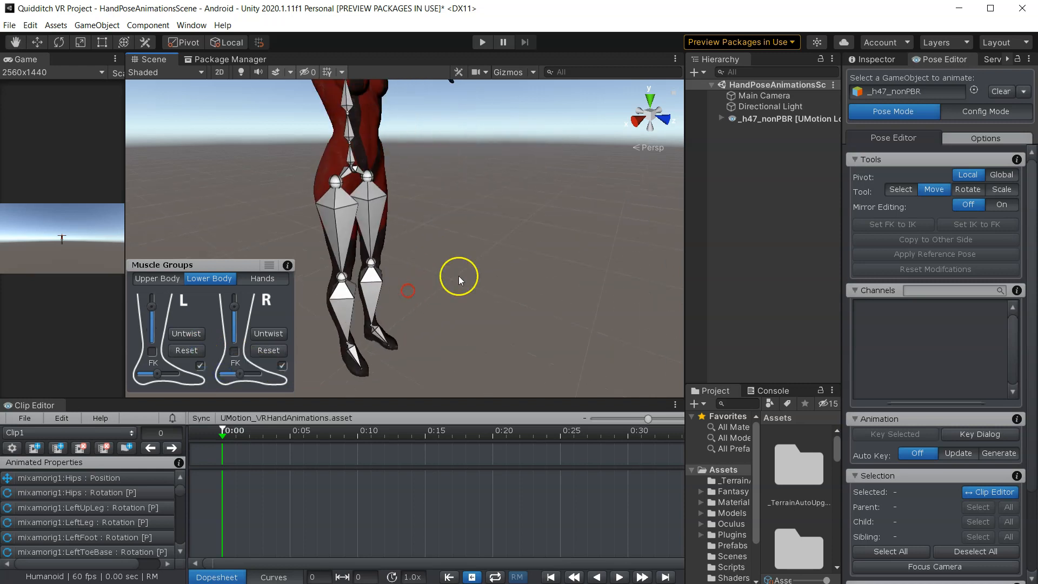
right_click_drag(459, 280, 371, 176)
scroll(423, 189, "down", 3)
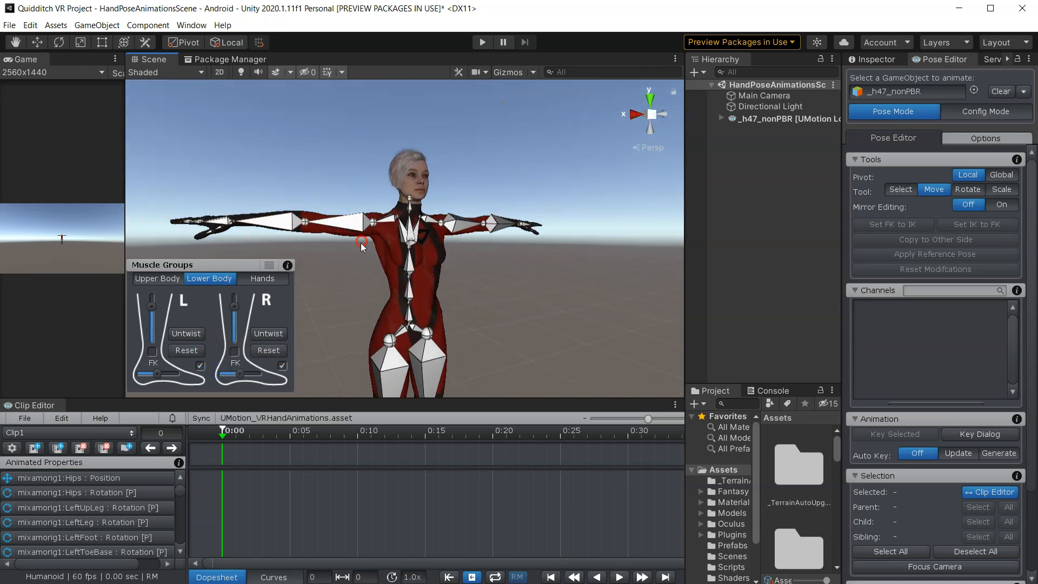
left_click(254, 280)
middle_click_drag(345, 271, 472, 322)
right_click_drag(374, 272, 397, 320)
middle_click_drag(404, 285, 450, 323)
scroll(450, 322, "up", 4)
right_click_drag(429, 297, 471, 359)
left_click_drag(283, 317, 241, 357)
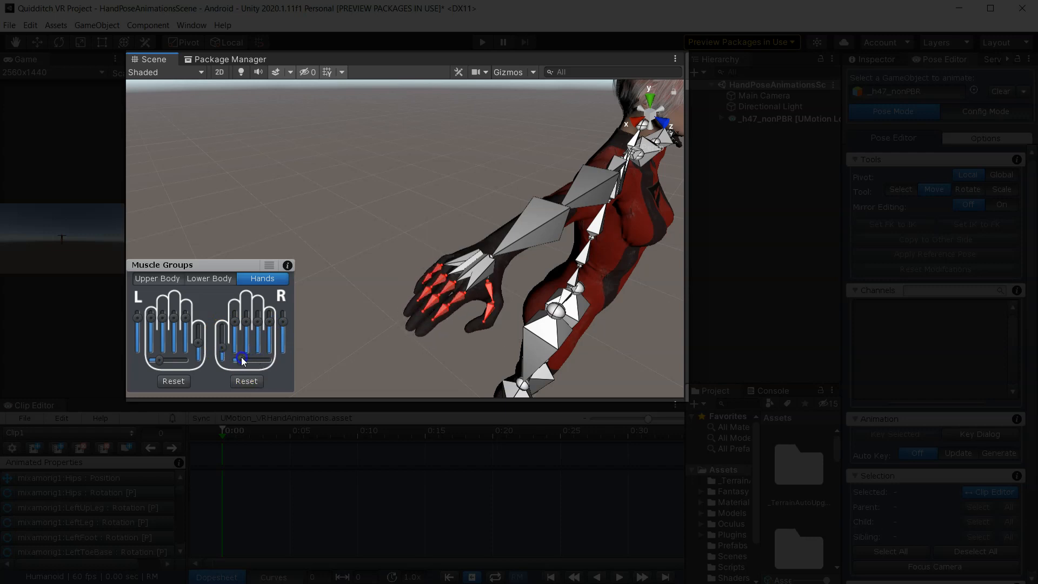
left_click(252, 378)
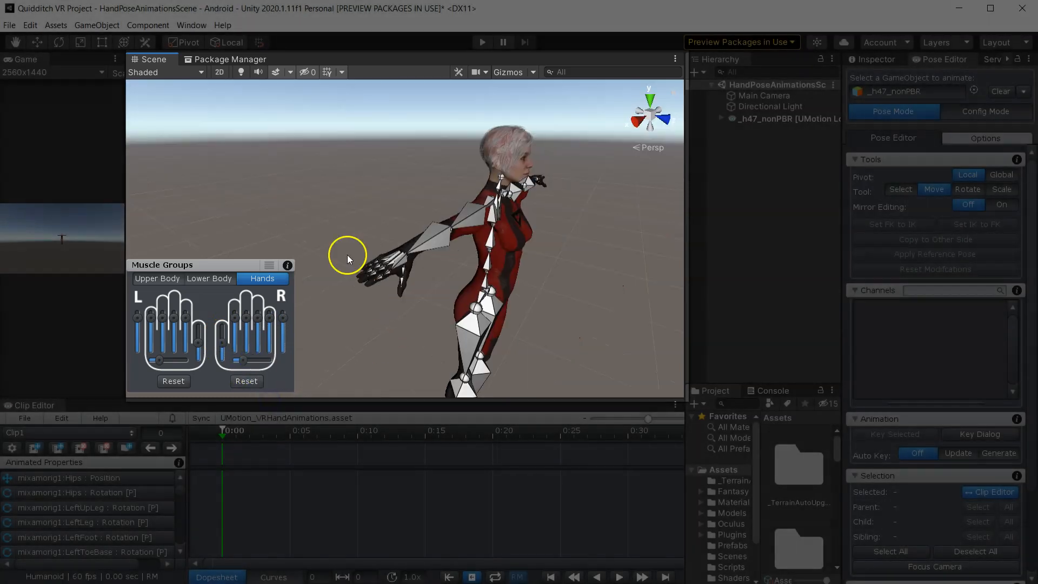
- Zoom in to examine the hand's finger bones in the Scene view
left_click_drag(348, 255, 537, 323, "alt")
scroll(389, 279, "up", 5)
scroll(440, 286, "down", 3)
scroll(446, 285, "down", 4)
scroll(449, 285, "up", 2)
left_click_drag(447, 285, 409, 284, "alt")
scroll(407, 282, "up", 5)
left_click(372, 259)
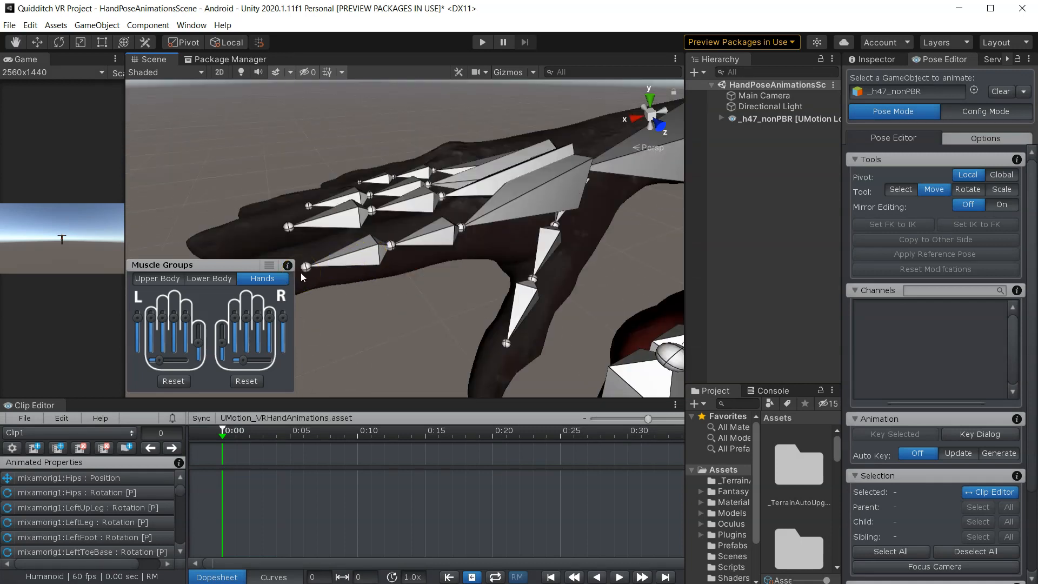
scroll(301, 273, "down", 10)
middle_click_drag(426, 278, 417, 278)
- Enlarge the Clip Editor panel upward
left_click(59, 406)
left_click_drag(64, 423, 63, 368)
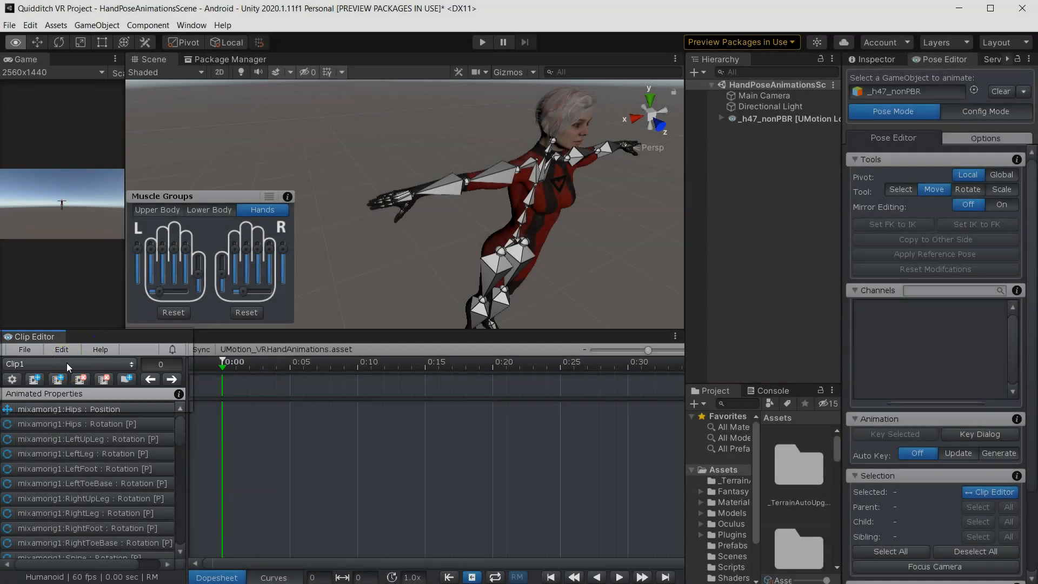
left_click(67, 364)
left_click(31, 379)
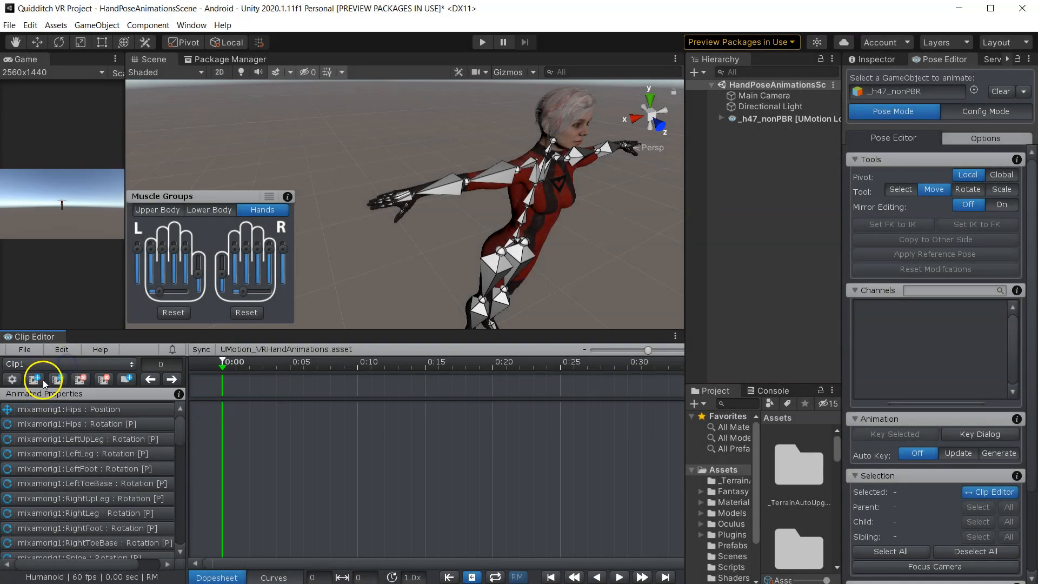
- Open the UMotion clip settings and rename the clip FirstHandAnimation
left_click(13, 380)
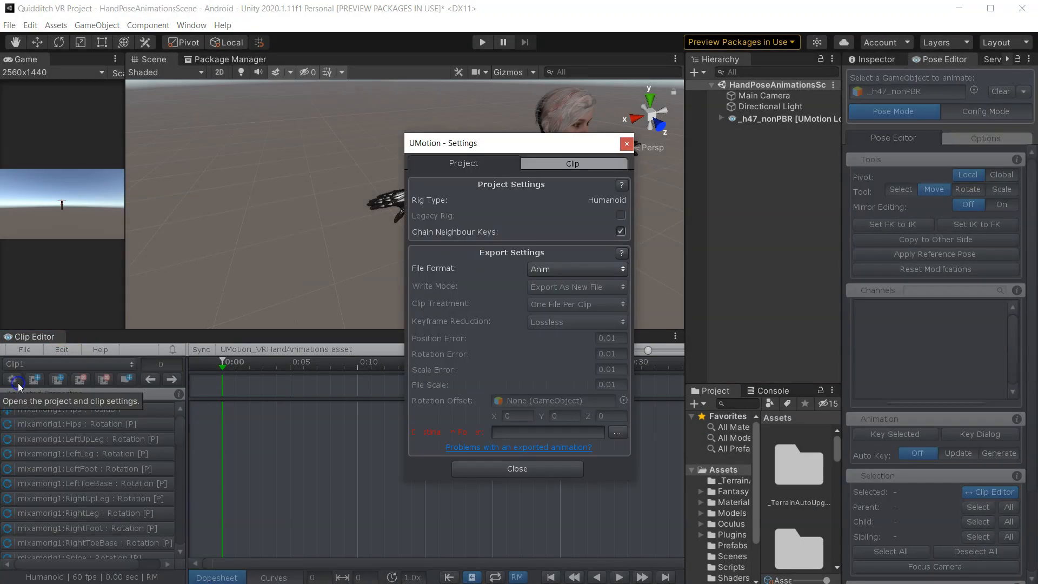
left_click(557, 164)
left_click(541, 201)
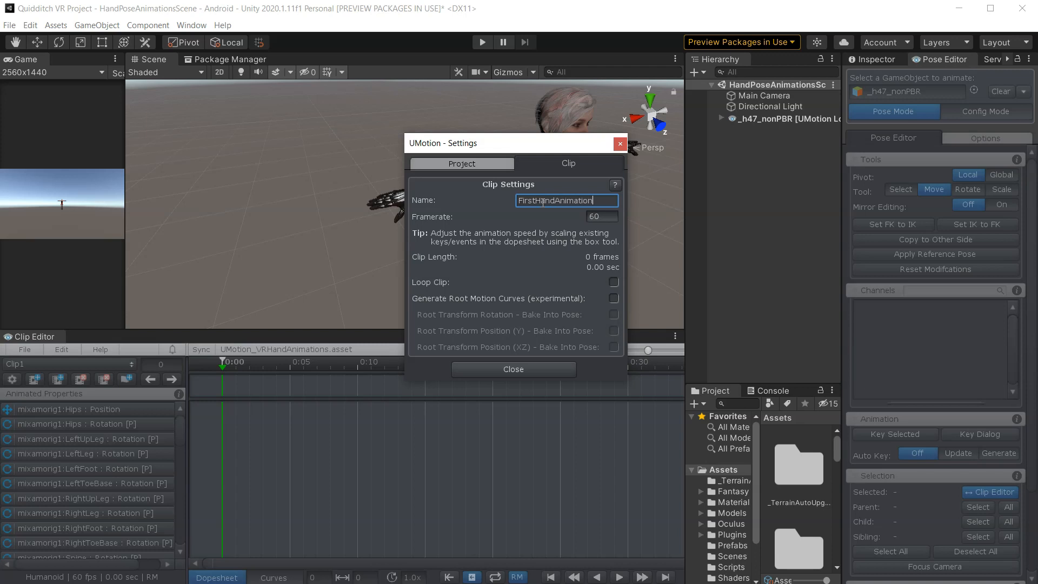
type("FirstHandAnimation")
left_click(604, 216)
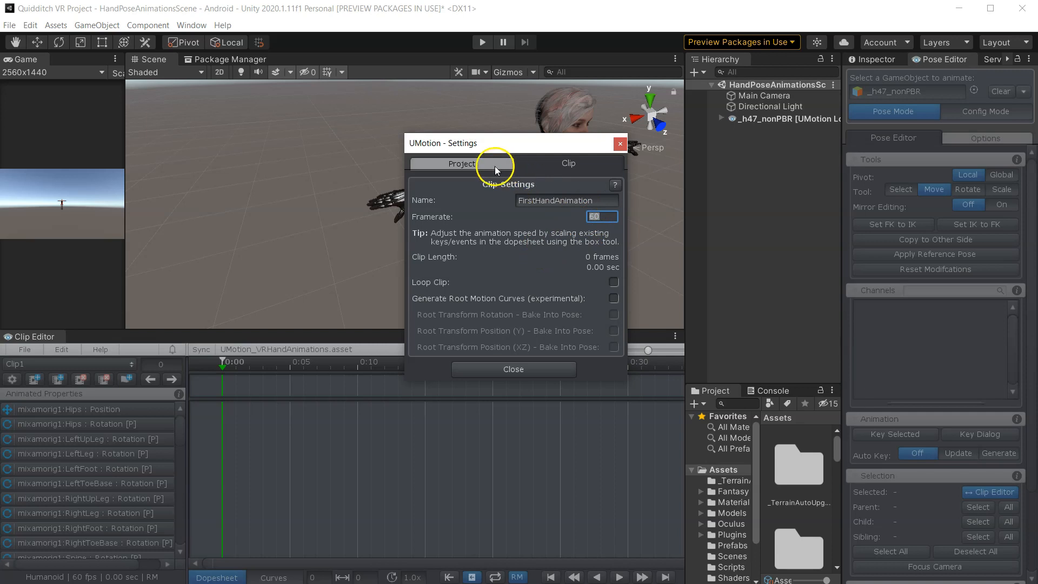
- Create an Animations folder inside Assets, set it as the UMotion project's export destination, and close the settings
left_click(476, 162)
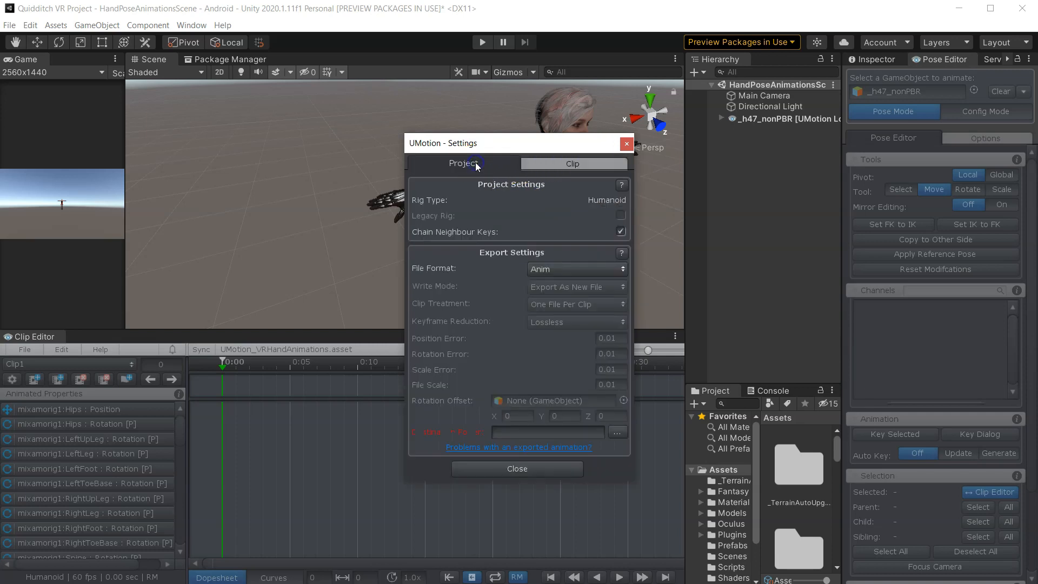
left_click(617, 432)
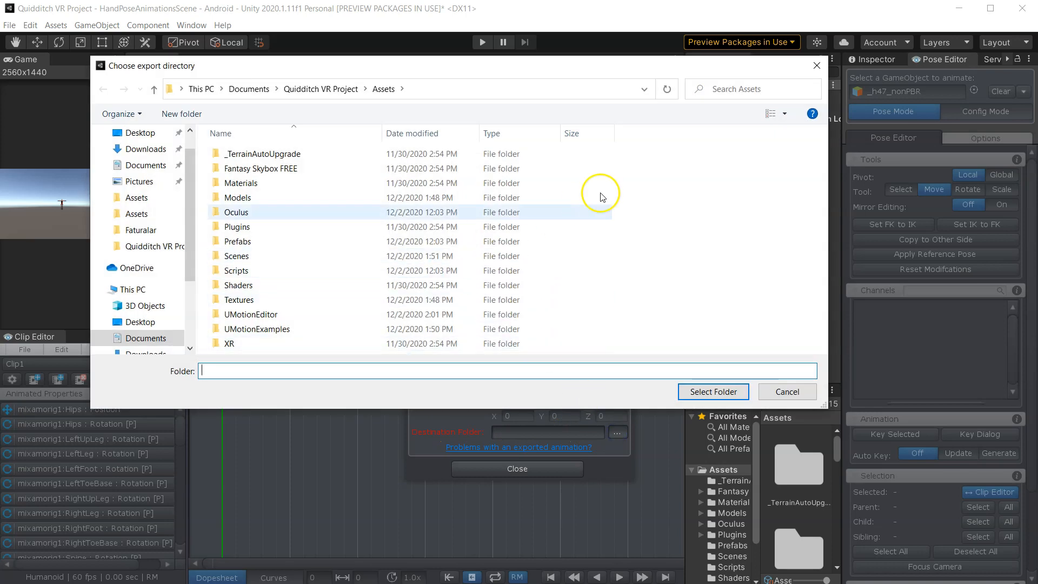
right_click(638, 173)
left_click(709, 334)
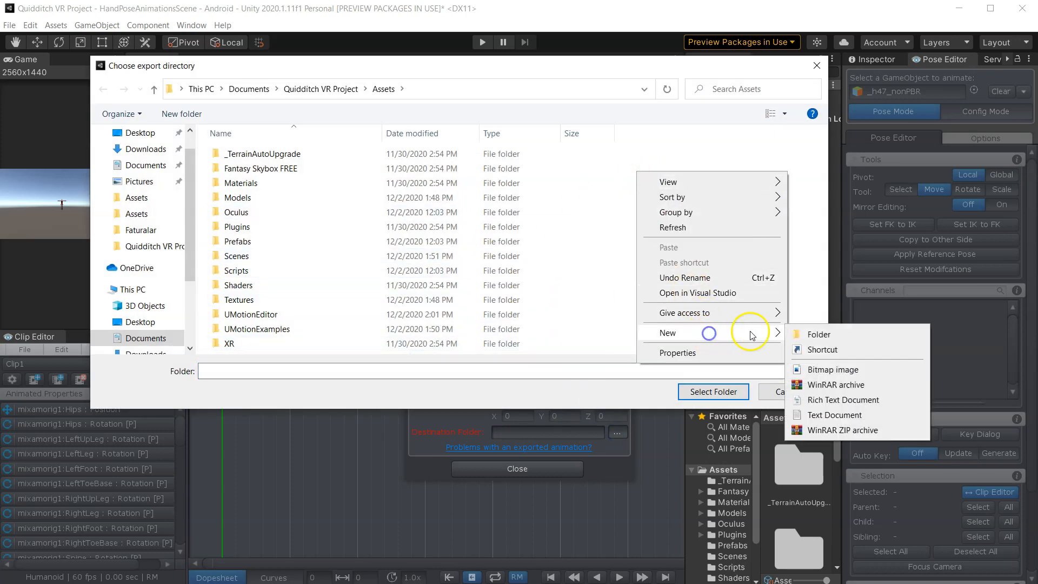
left_click(817, 335)
type("Animations")
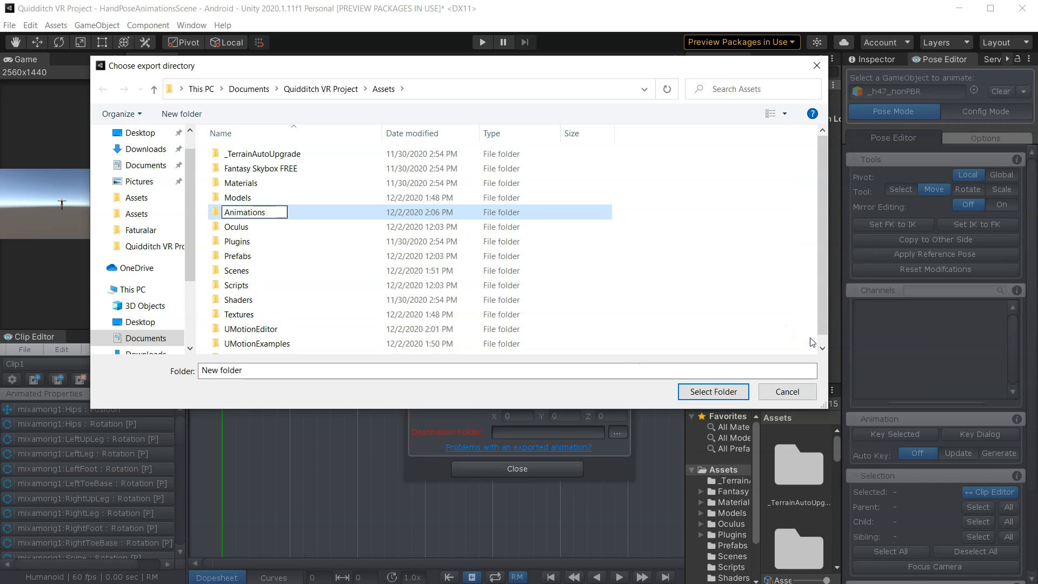
left_click(487, 201)
left_click(316, 168)
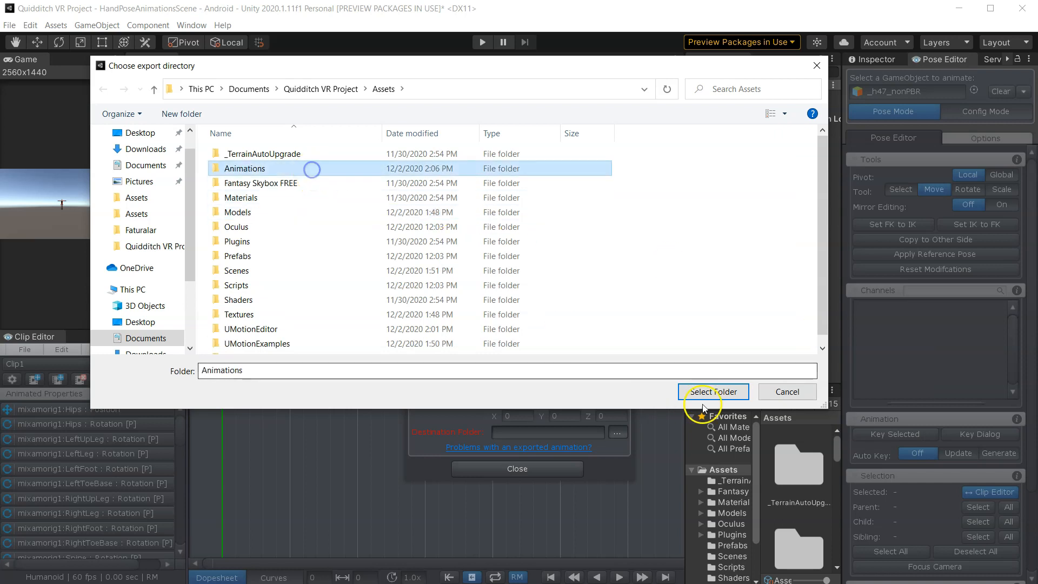
left_click(710, 390)
left_click(509, 469)
scroll(374, 271, "up", 10)
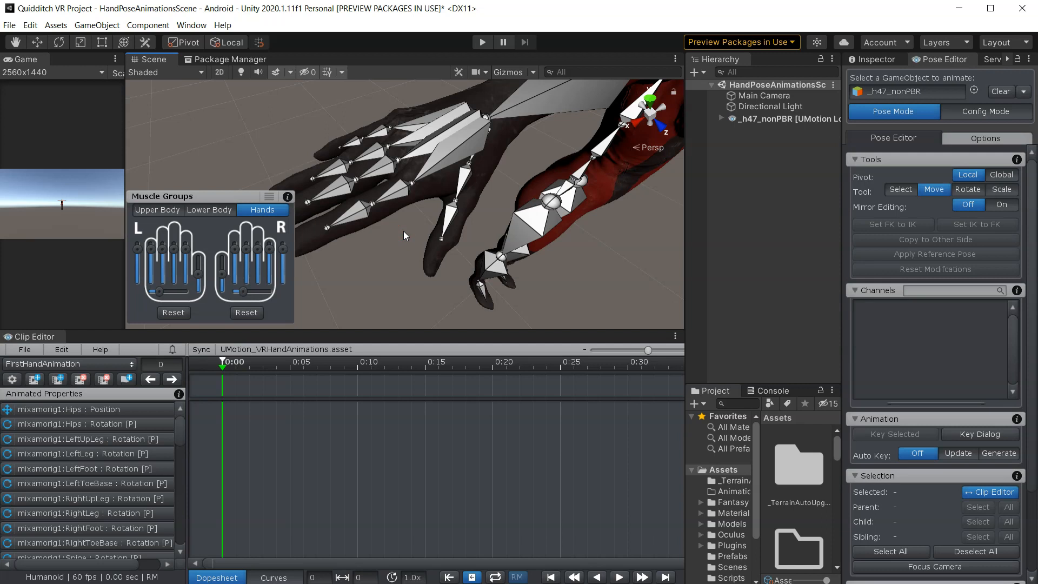
scroll(385, 416, "down", 2)
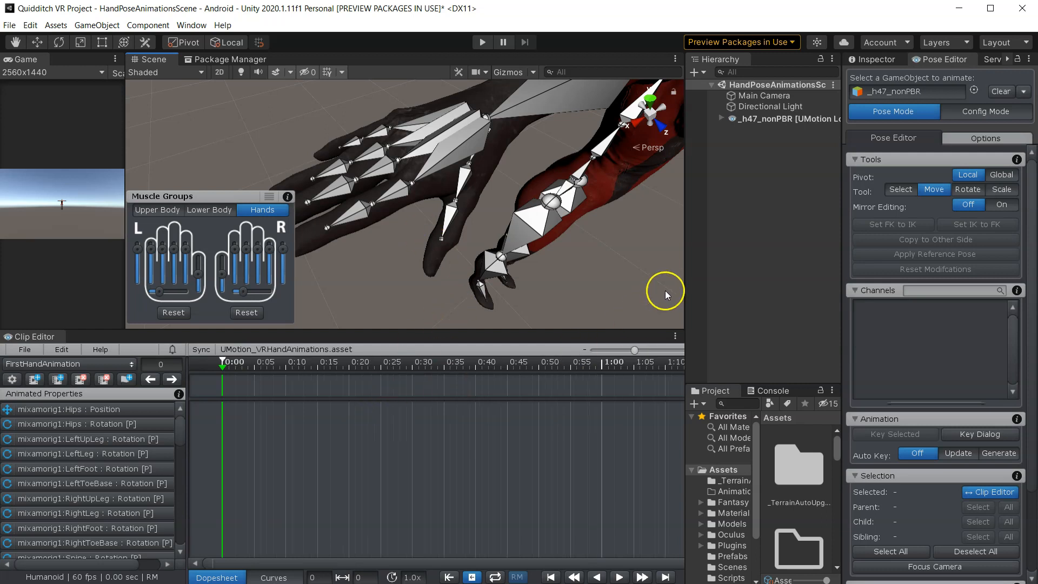
scroll(388, 432, "down", 2)
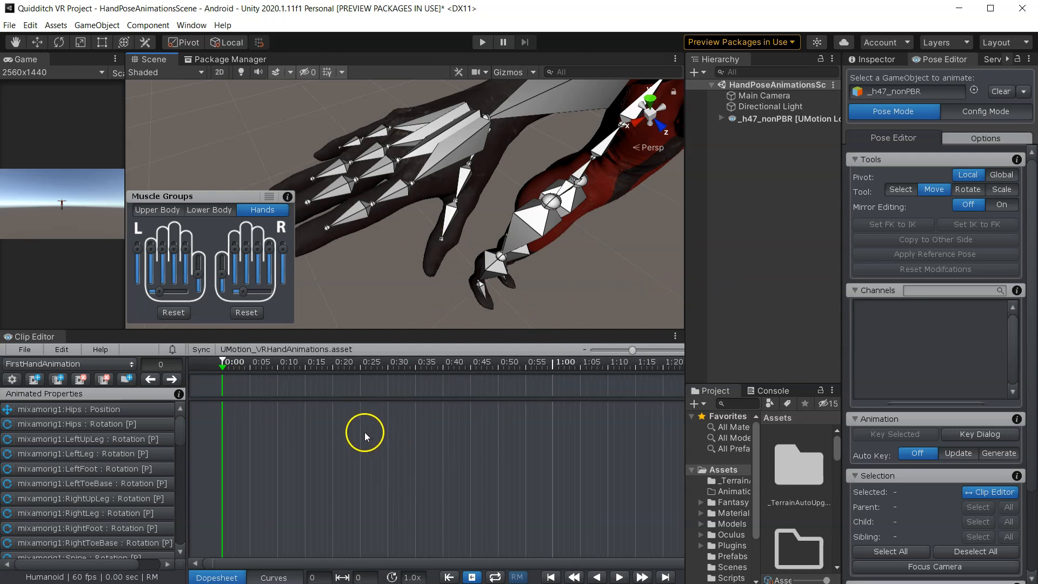
scroll(384, 410, "up", 1)
scroll(303, 521, "up", 1)
scroll(304, 523, "up", 2)
left_click_drag(328, 564, 281, 560)
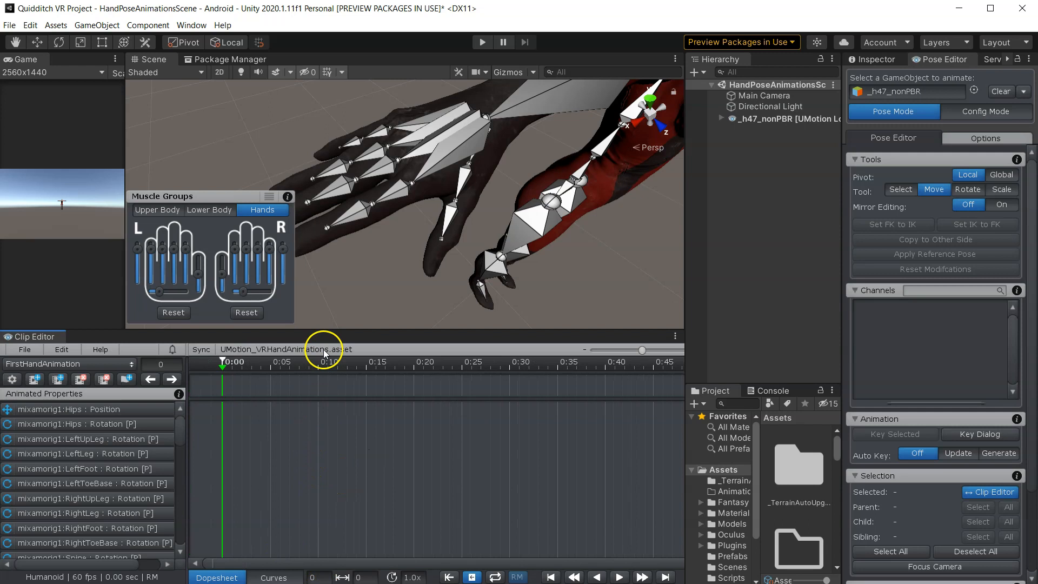
- Select the right hand with all its finger bones and key all their properties at the first frame
scroll(343, 296, "down", 5)
right_click_drag(383, 277, 452, 196)
middle_click_drag(452, 196, 357, 176)
left_click_drag(417, 200, 337, 169, "alt")
middle_click_drag(439, 203, 386, 193)
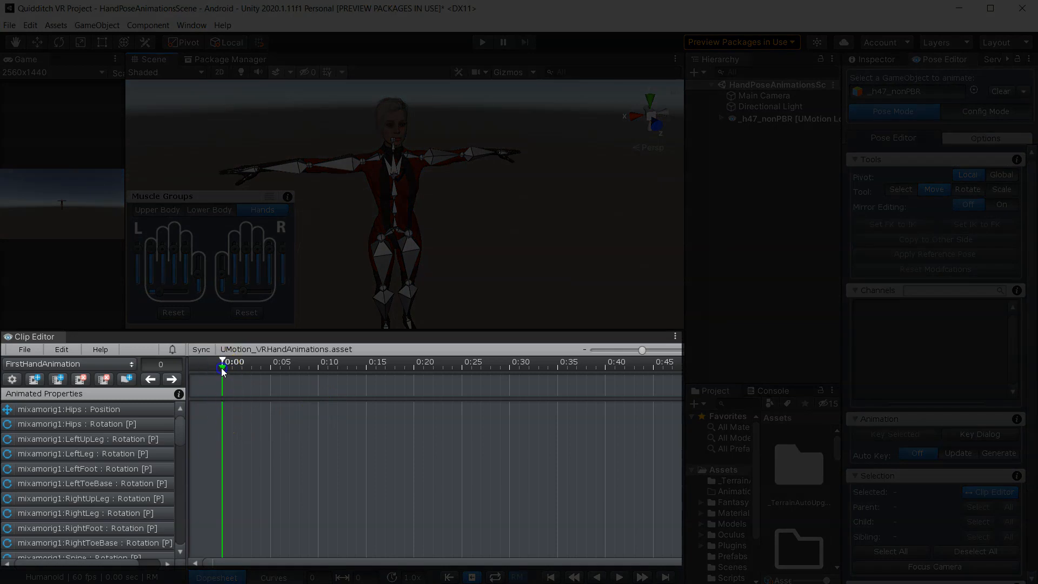
mouse_move(221, 368)
left_mouse_down()
mouse_move(277, 369)
mouse_move(220, 372)
left_mouse_up()
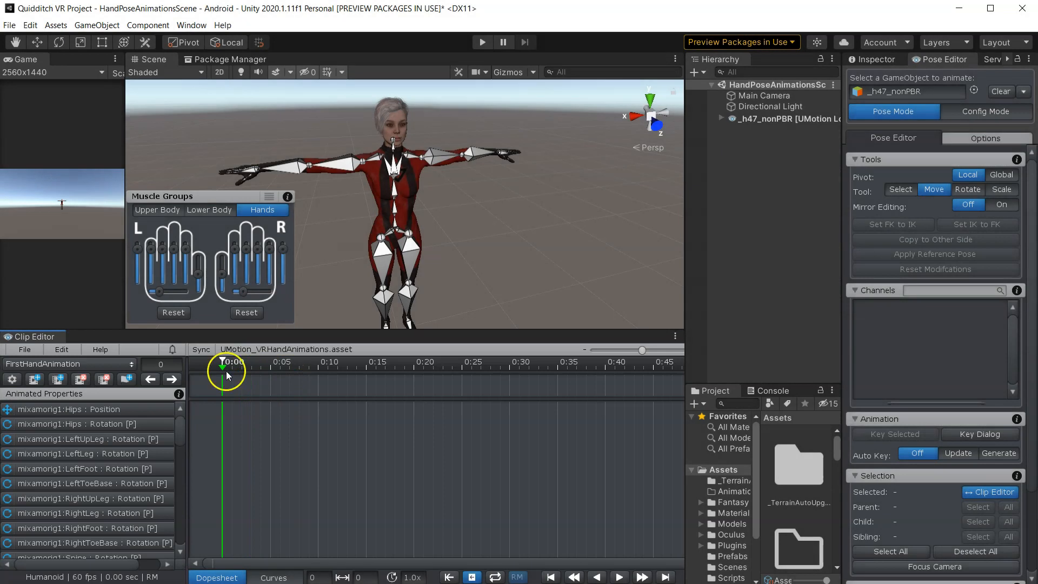
right_click_drag(339, 234, 411, 262)
scroll(366, 258, "up", 5)
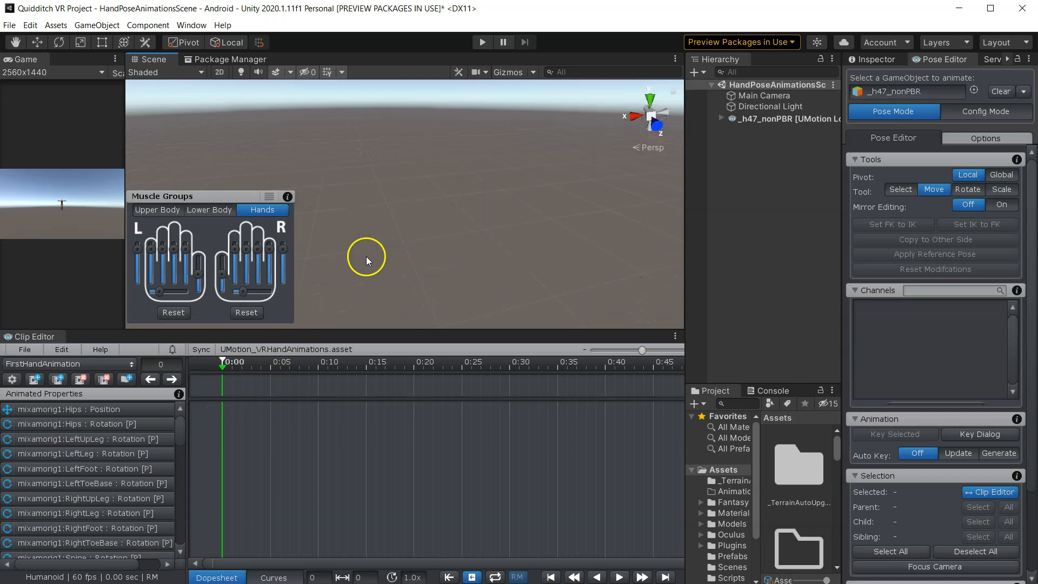
scroll(390, 278, "down", 3)
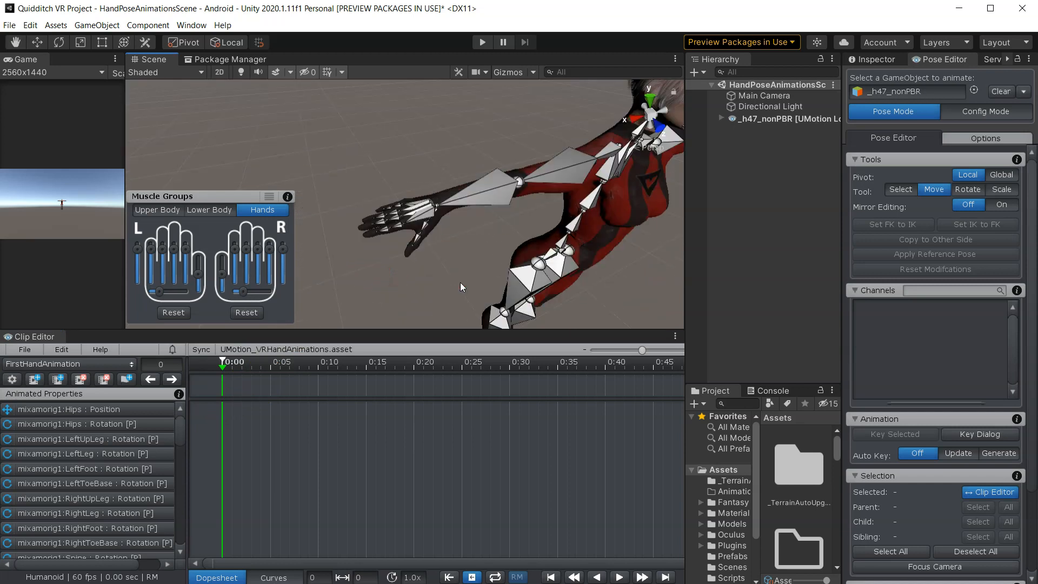
right_click_drag(393, 219, 500, 238)
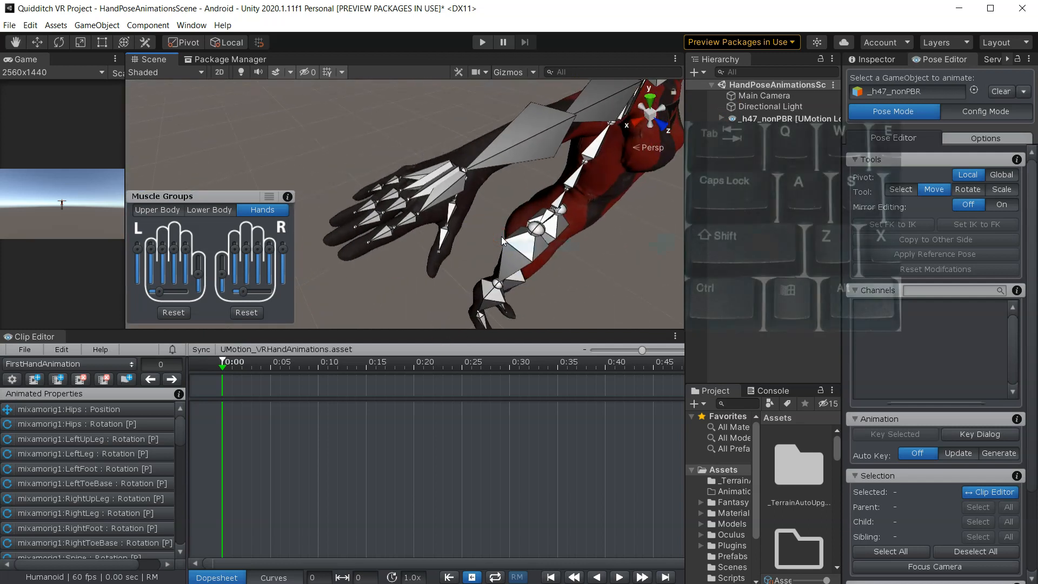
double_click(441, 190)
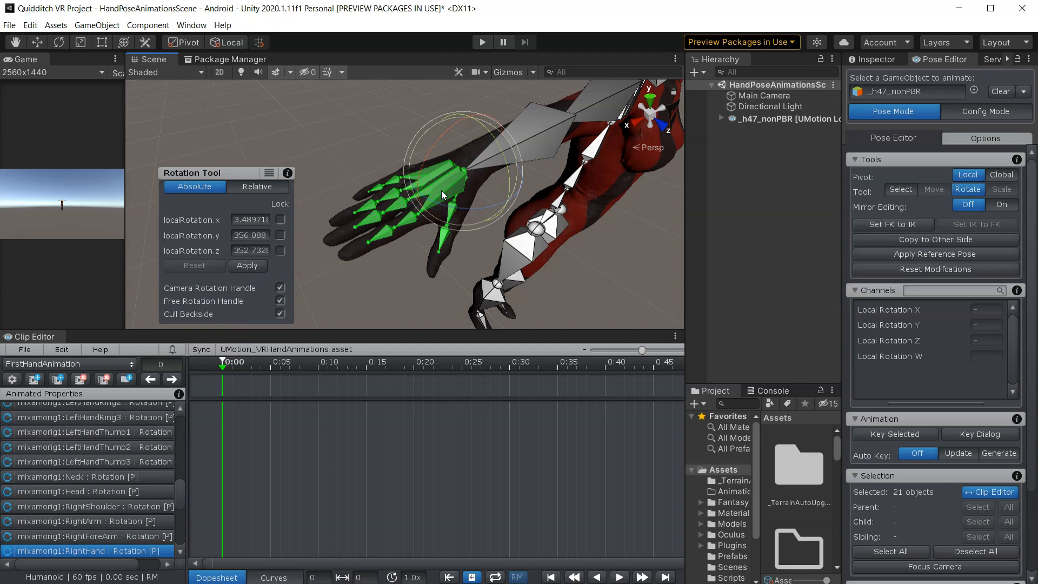
left_click(422, 184)
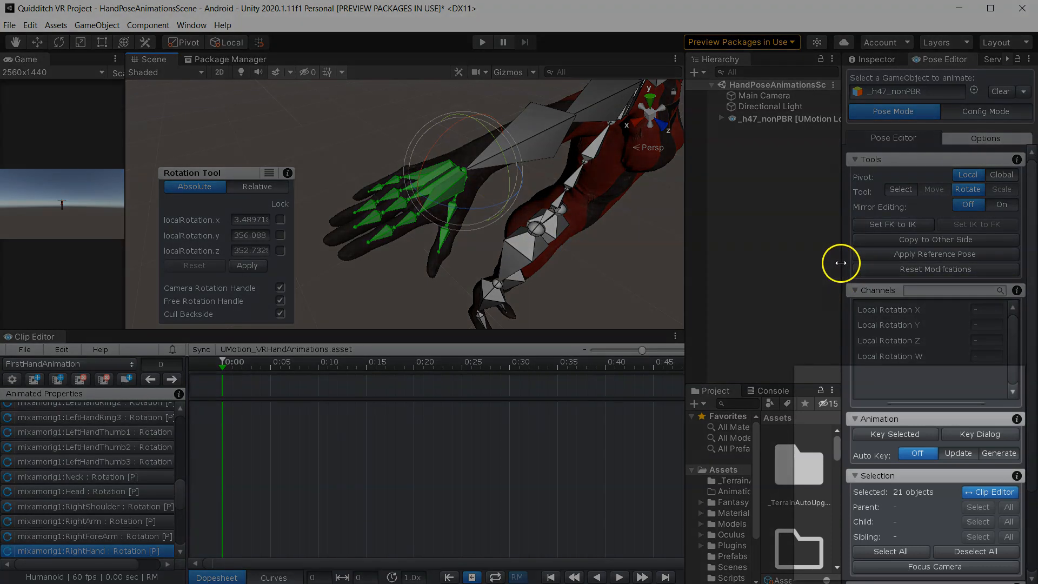
left_click_drag(842, 261, 791, 265)
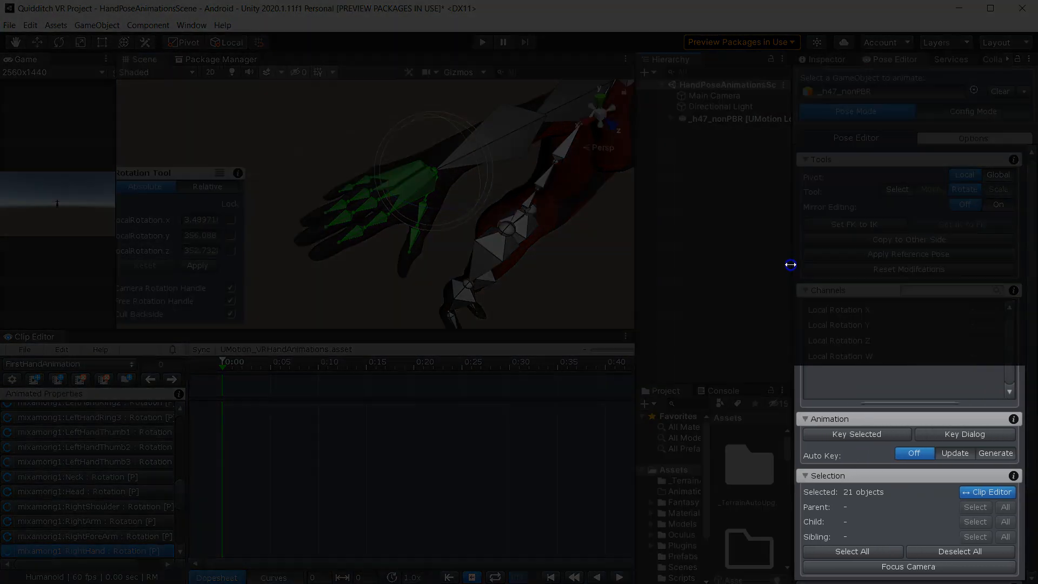
left_click(859, 435)
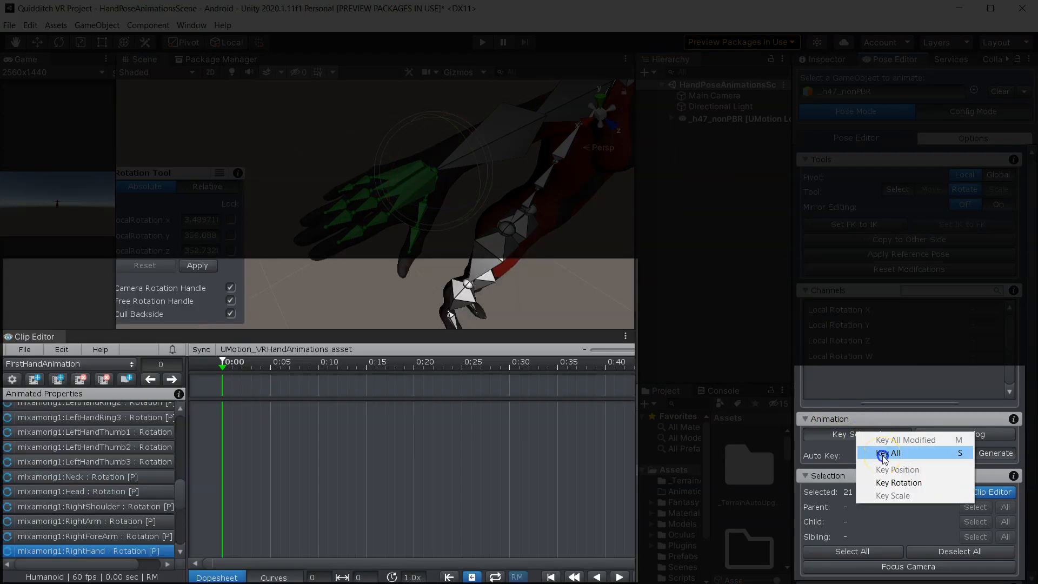
left_click(883, 455)
- Enlarge the Clip Editor, deselect the bones, and move the playhead to frame 60 (1:00)
left_click_drag(344, 331, 348, 257)
left_click_drag(181, 458, 189, 353)
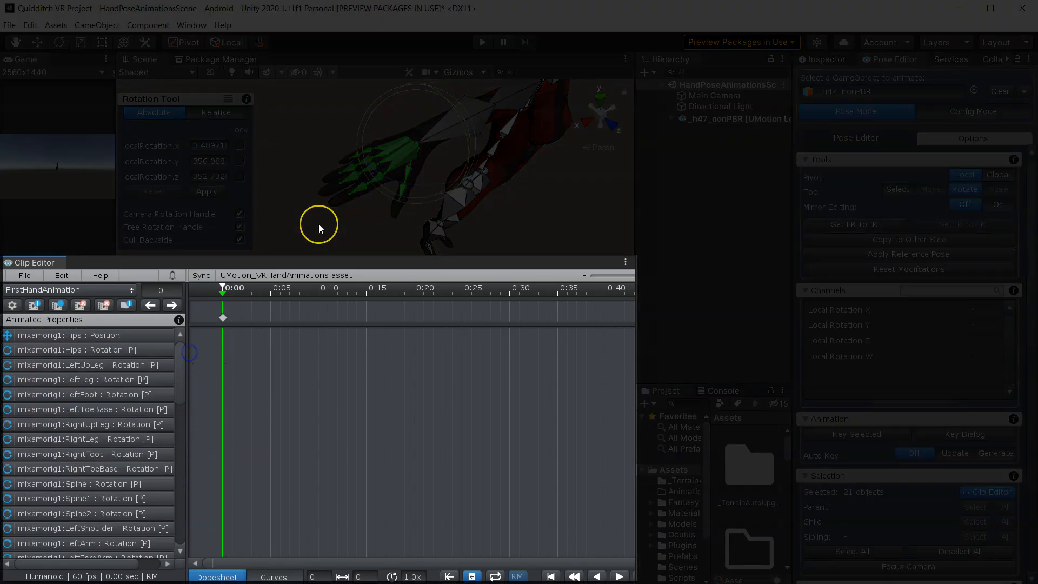
left_click(319, 224)
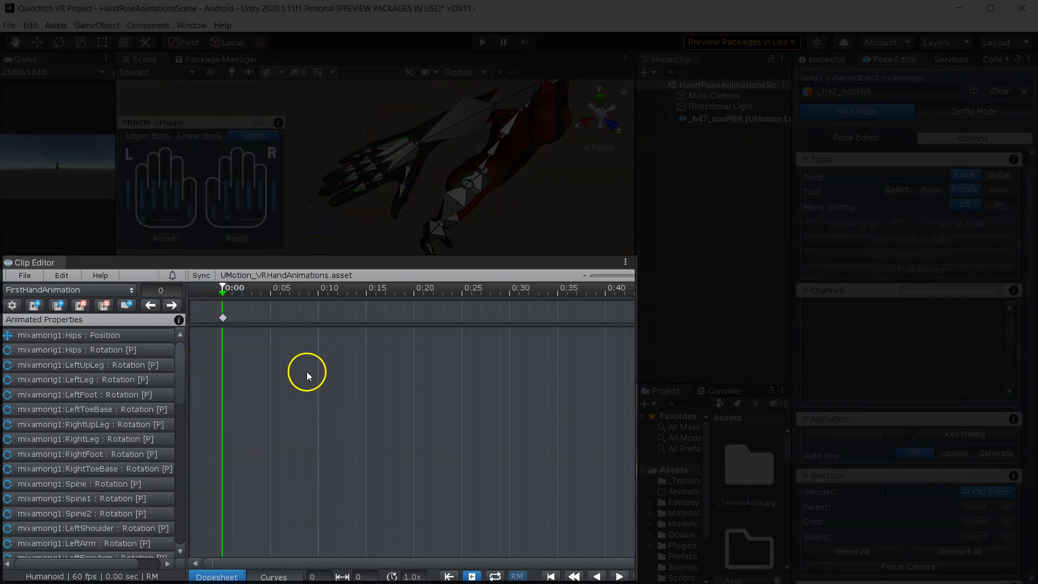
scroll(307, 373, "down", 3)
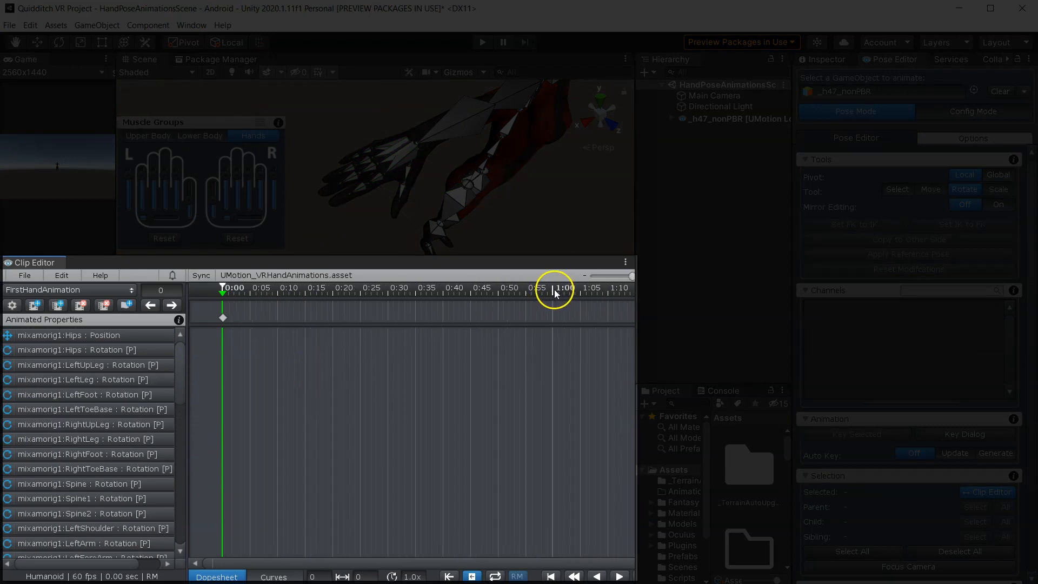
left_click_drag(223, 294, 533, 310)
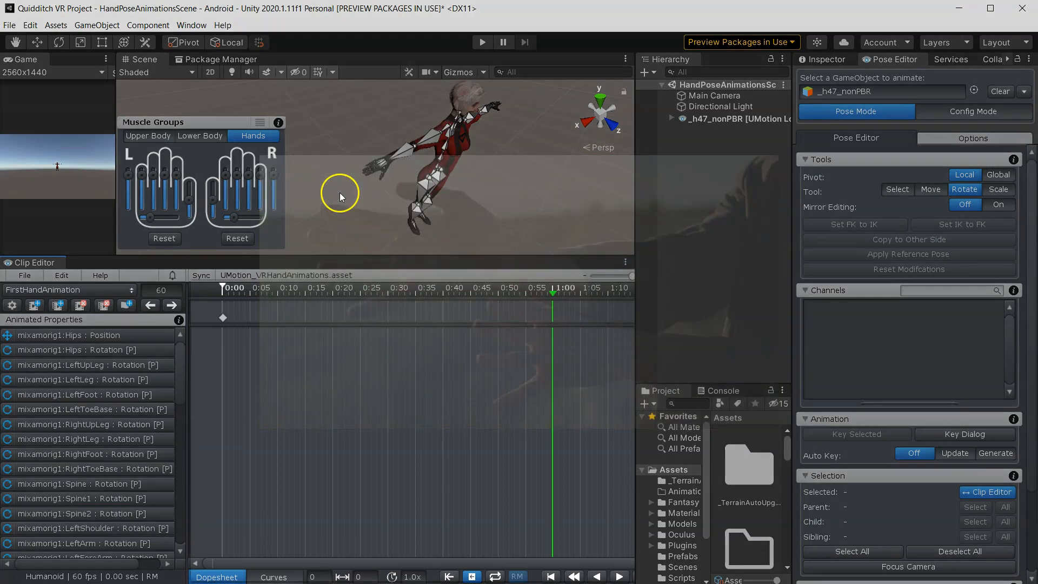
- Reset the right hand's pose from the Muscle Groups reset options
scroll(340, 192, "up", 3)
left_click_drag(380, 190, 348, 144, "alt")
scroll(364, 192, "up", 5)
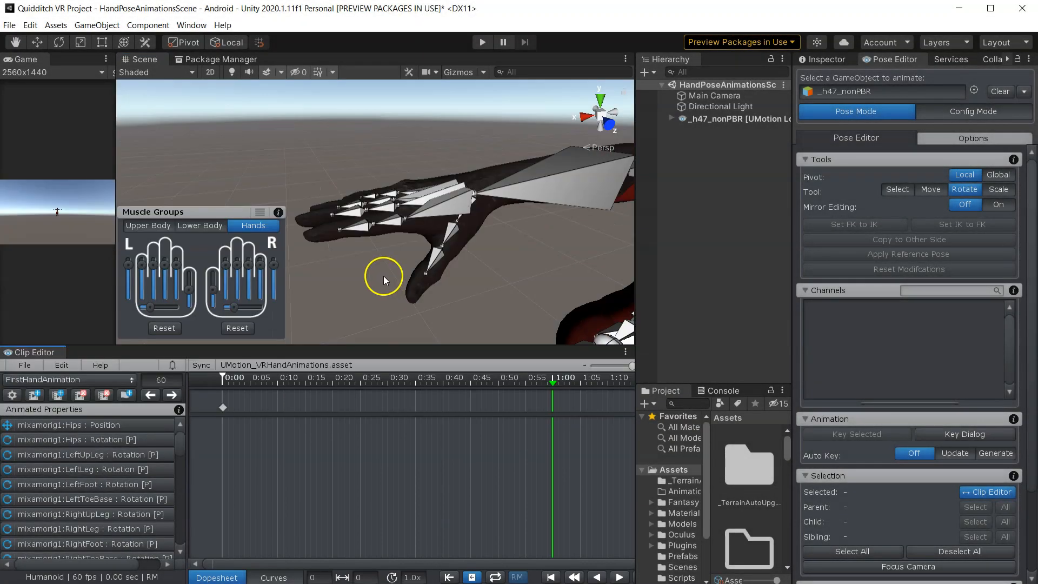
middle_click_drag(368, 262, 387, 295)
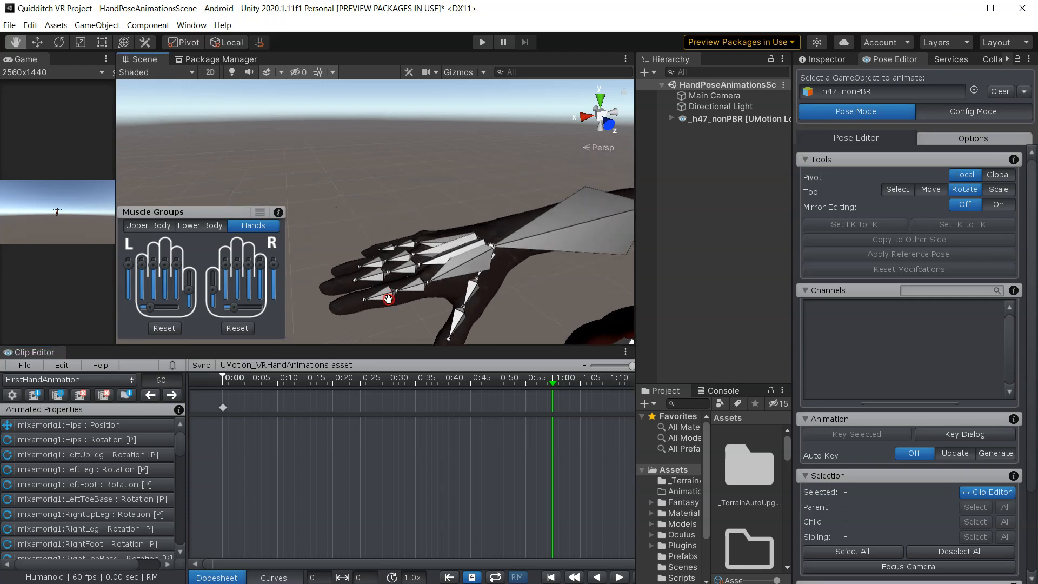
left_click_drag(387, 295, 391, 304, "alt")
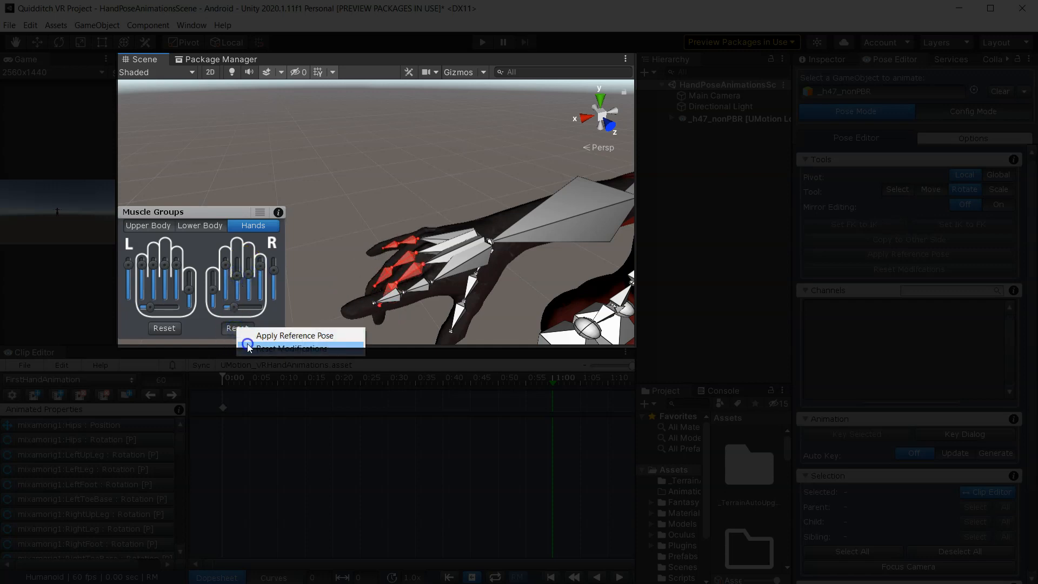
left_click(237, 335)
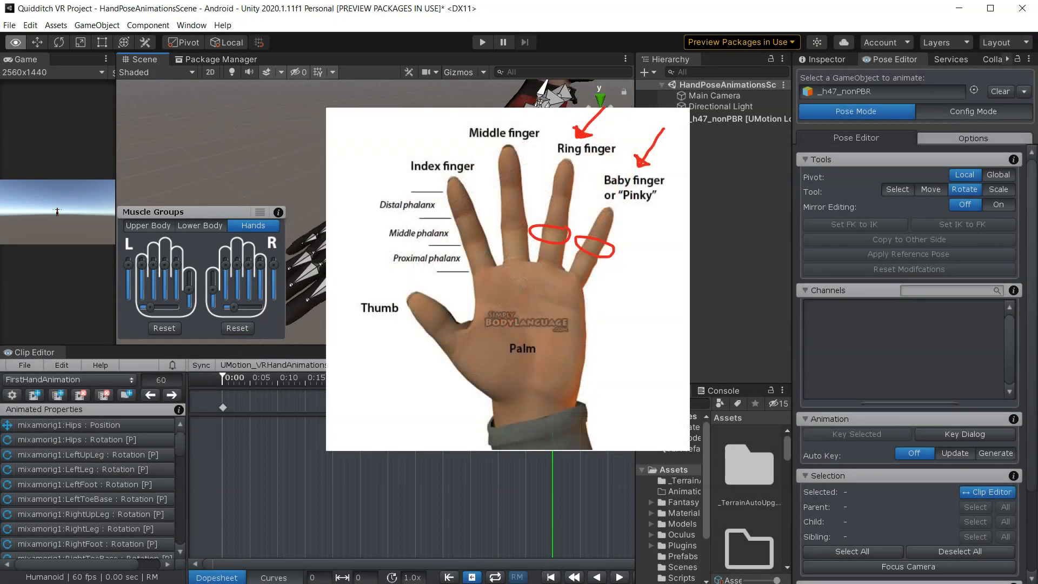
- Turn off bone display in the Pose Editor display options
middle_click_drag(541, 141, 460, 238)
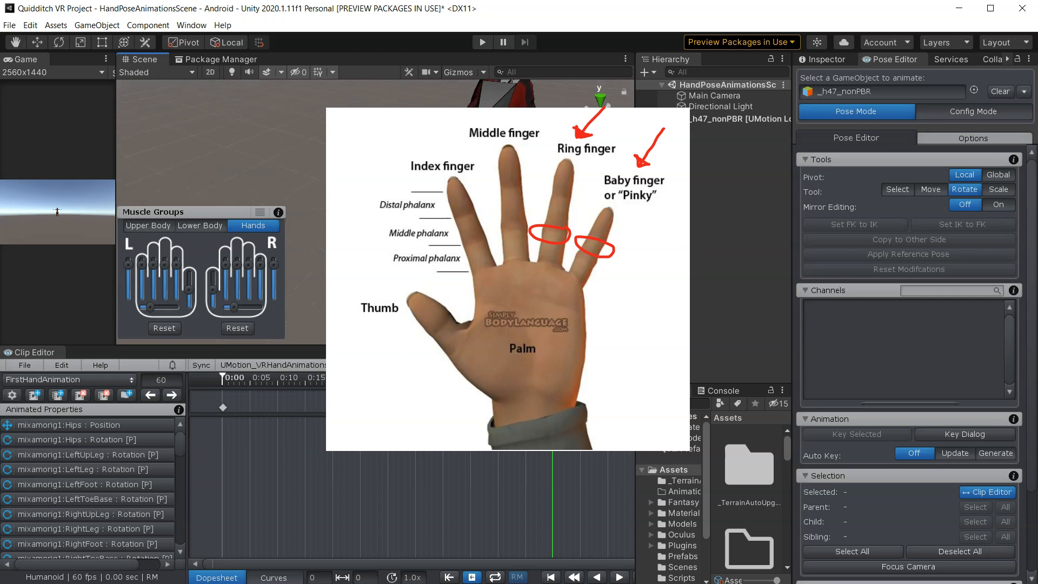
middle_click_drag(487, 206, 449, 238)
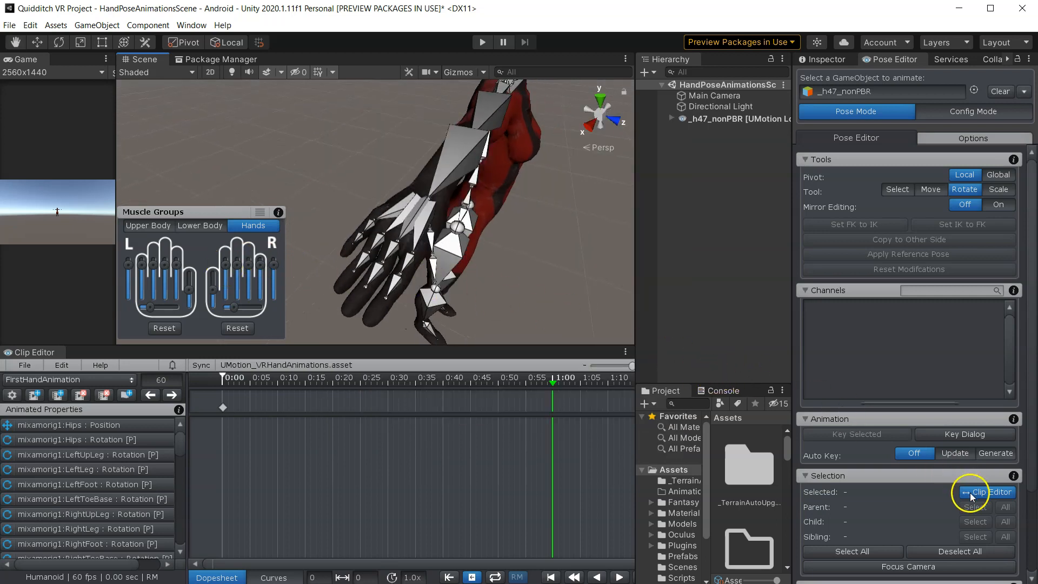
scroll(909, 455, "down", 5)
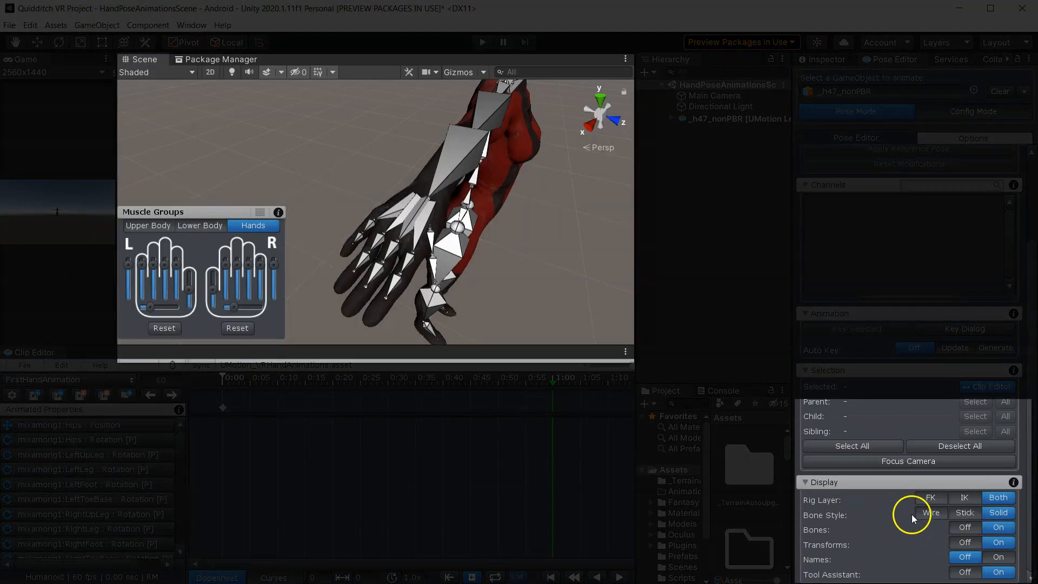
left_click(967, 527)
- Curl a right-hand finger by lowering its slider in the Hands muscle group
right_click_drag(514, 296, 505, 282)
middle_click_drag(505, 283, 482, 279)
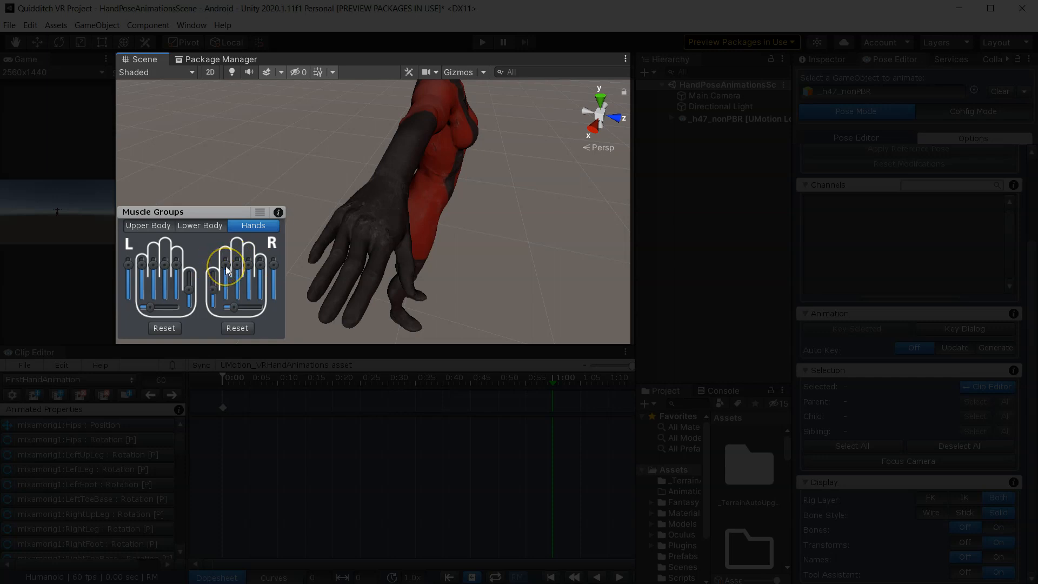
left_click_drag(260, 264, 252, 288)
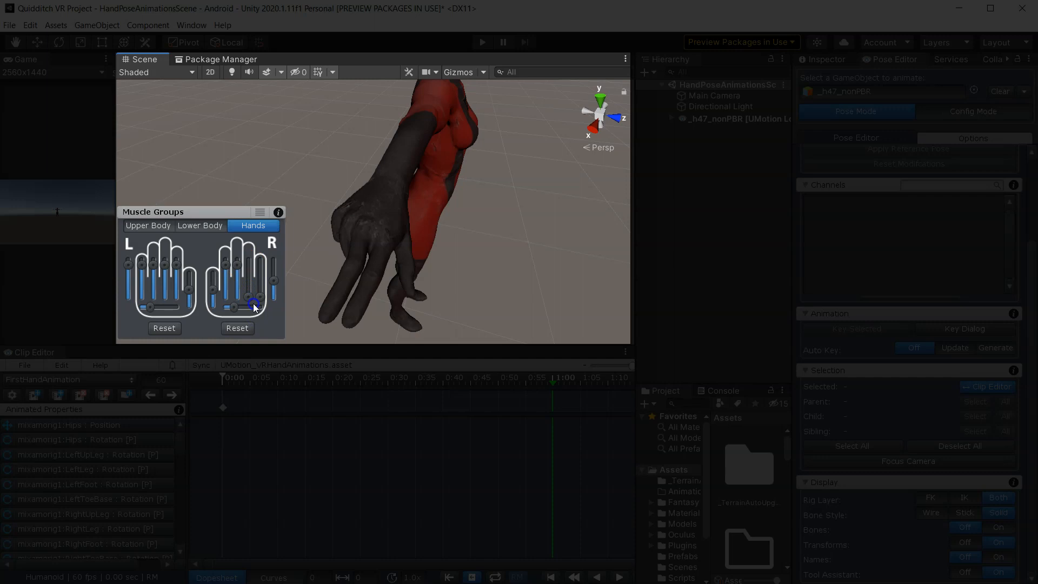
- Examine the right hand's finger pose from several angles
right_click_drag(433, 237, 563, 220)
middle_click_drag(364, 255, 482, 234)
right_click_drag(456, 264, 544, 222)
middle_click_drag(491, 278, 540, 211)
right_click_drag(505, 250, 544, 197)
right_click_drag(466, 257, 524, 258)
middle_click_drag(405, 254, 490, 233)
right_click_drag(478, 267, 515, 225)
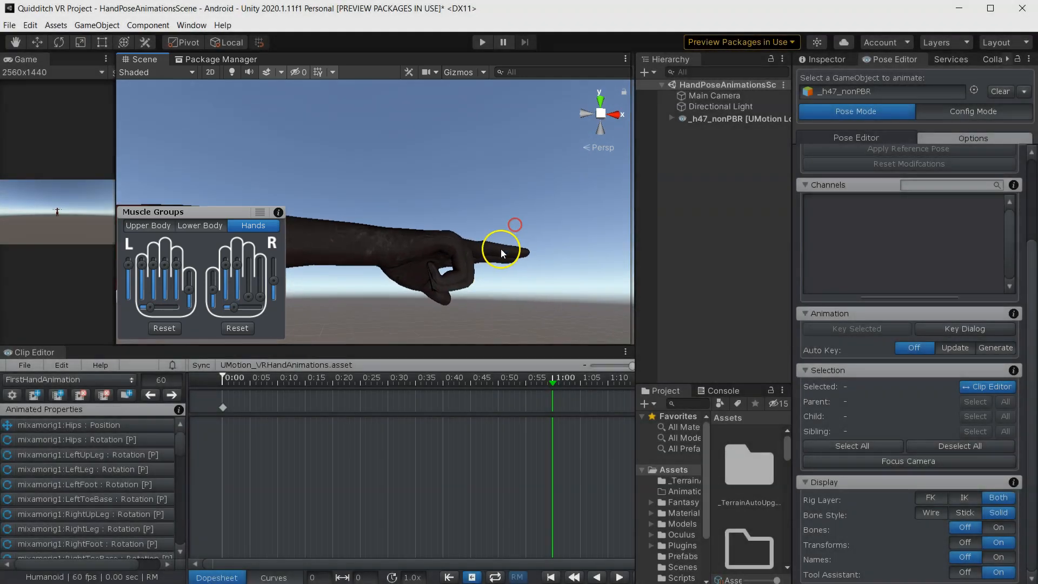
middle_click_drag(502, 253, 410, 190)
right_click_drag(410, 190, 536, 208)
right_click_drag(387, 162, 414, 190)
middle_click_drag(405, 197, 392, 255)
right_click_drag(433, 326, 368, 296)
middle_click_drag(385, 338, 391, 298)
middle_click_drag(388, 236, 388, 284)
right_click_drag(401, 255, 383, 313)
middle_click_drag(415, 253, 397, 310)
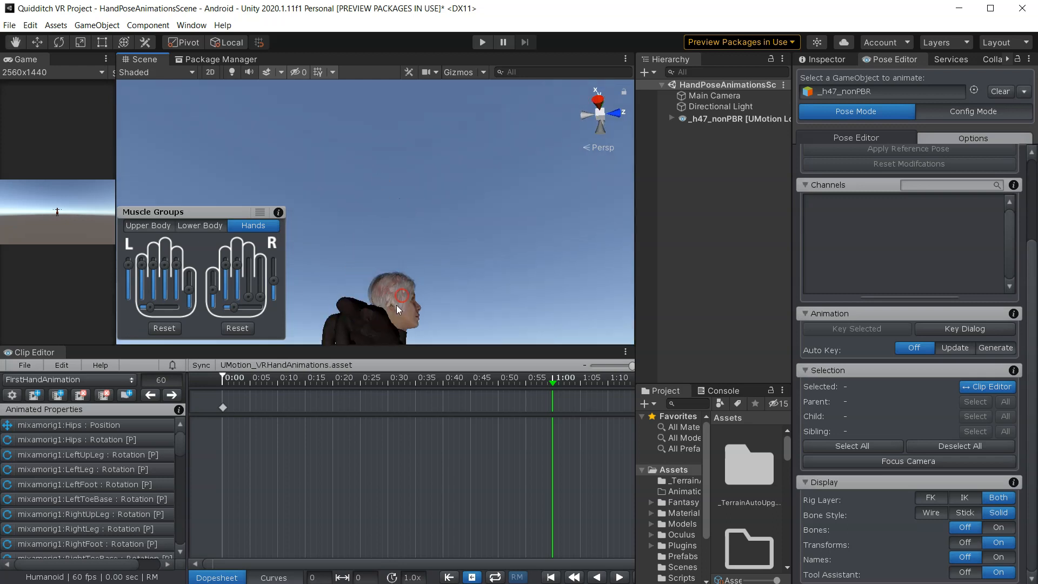
- Turn bone display back on in the Pose Editor display options
right_click_drag(396, 307, 375, 320)
middle_click_drag(375, 320, 397, 287)
right_click_drag(396, 275, 383, 305)
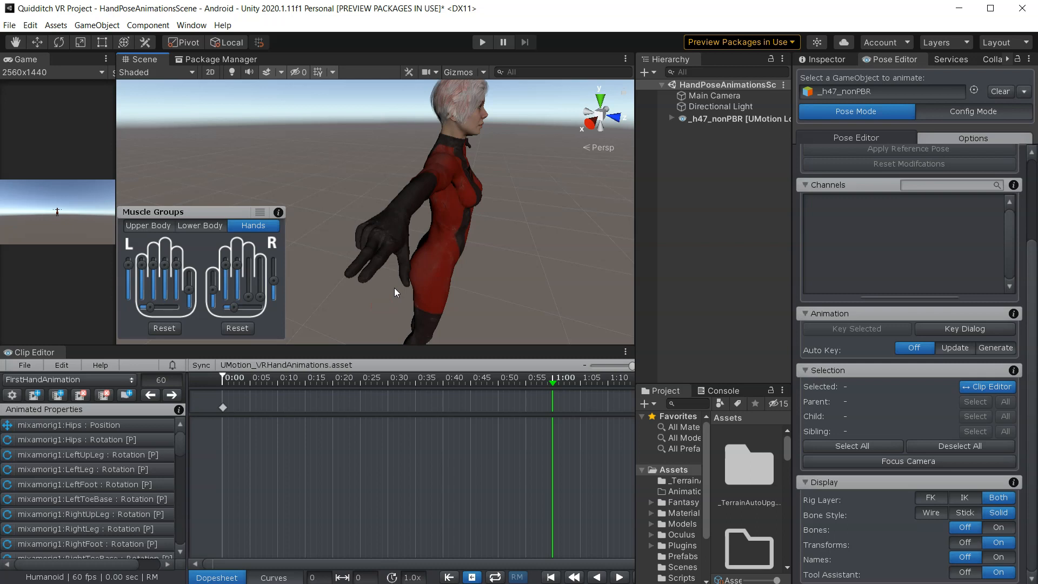
left_click(996, 528)
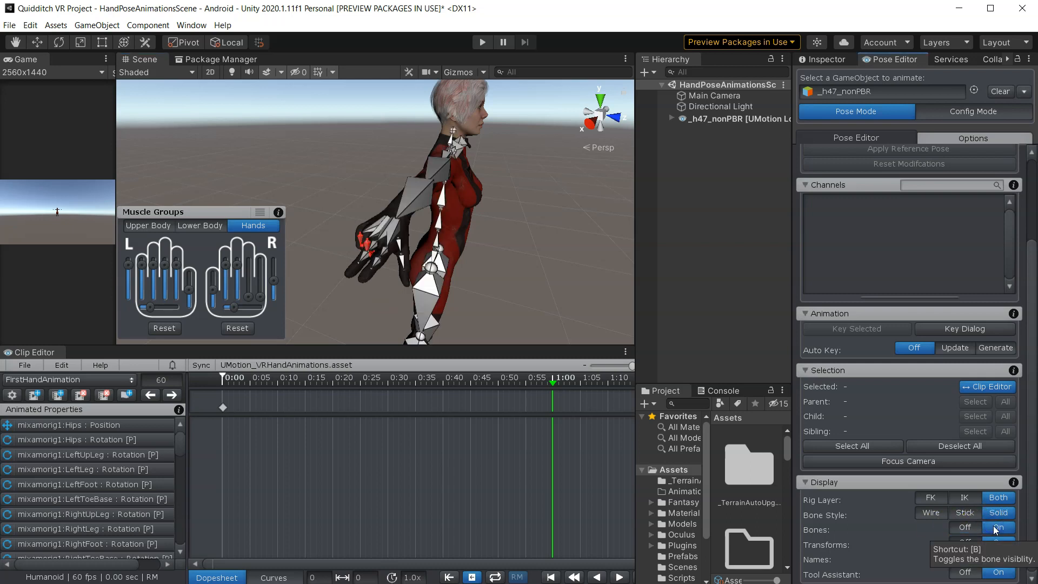
- Select the right hand's bones and set a key for them at frame 60
right_click_drag(335, 190, 326, 207)
middle_click_drag(326, 207, 356, 222)
scroll(359, 224, "up", 5)
right_click_drag(372, 233, 386, 118)
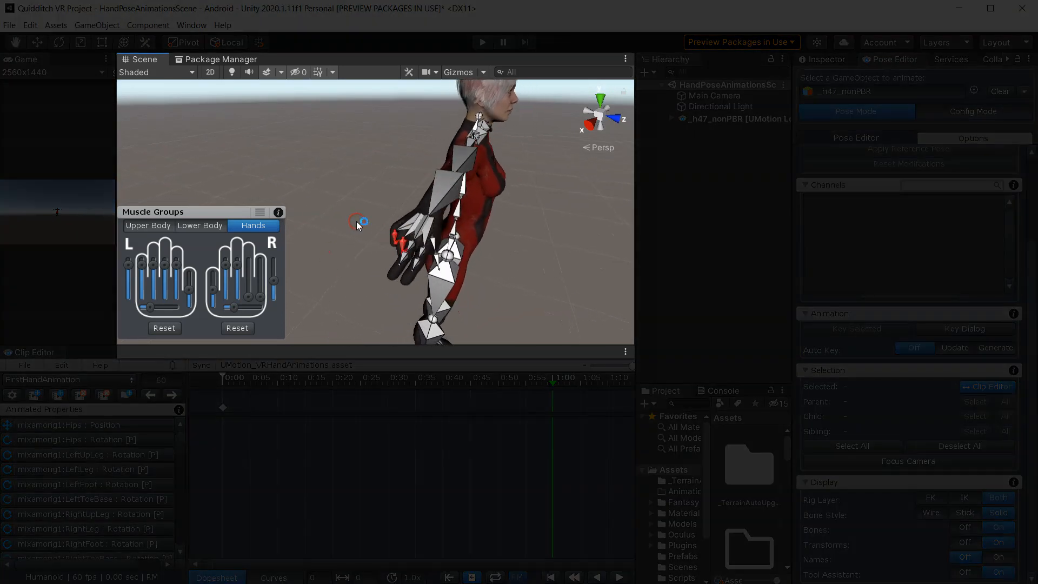
scroll(381, 128, "down", 5)
middle_click_drag(422, 145, 422, 233)
right_click_drag(436, 221, 387, 227)
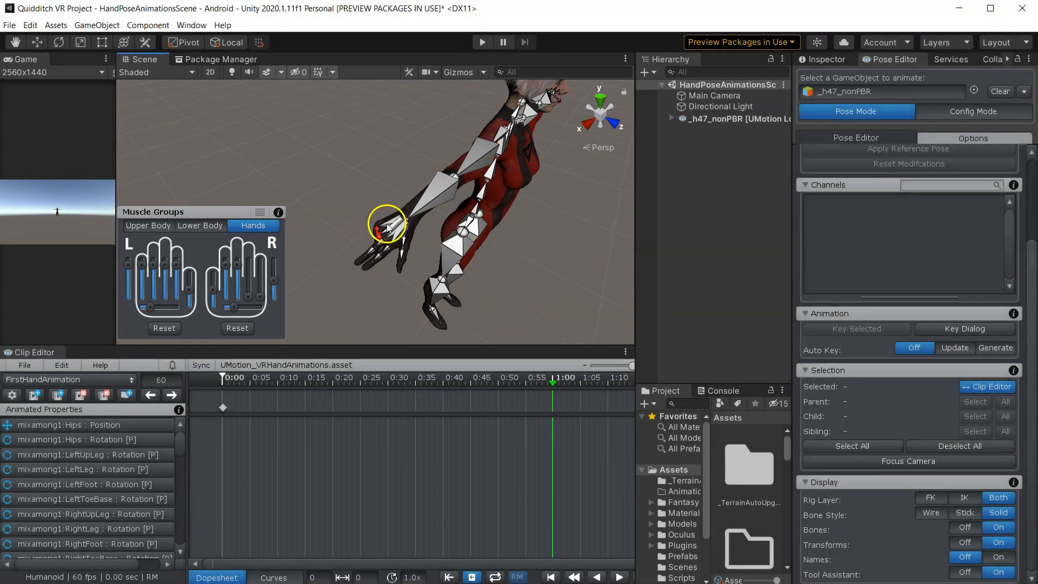
left_click(401, 233)
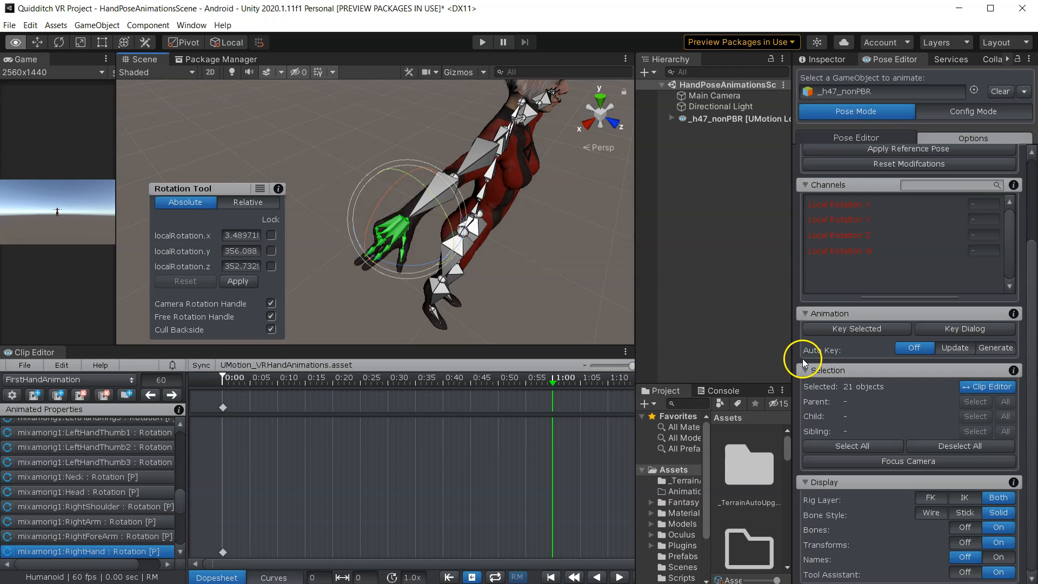
left_click(847, 333)
left_click(861, 352)
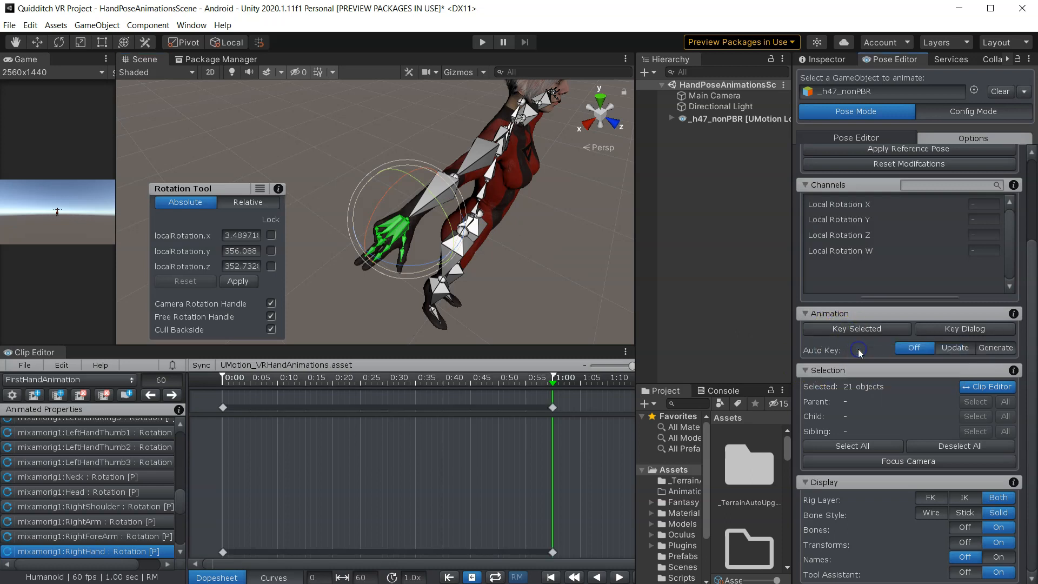
- Play back the clip and watch the hand motion from several angles
left_click(567, 303)
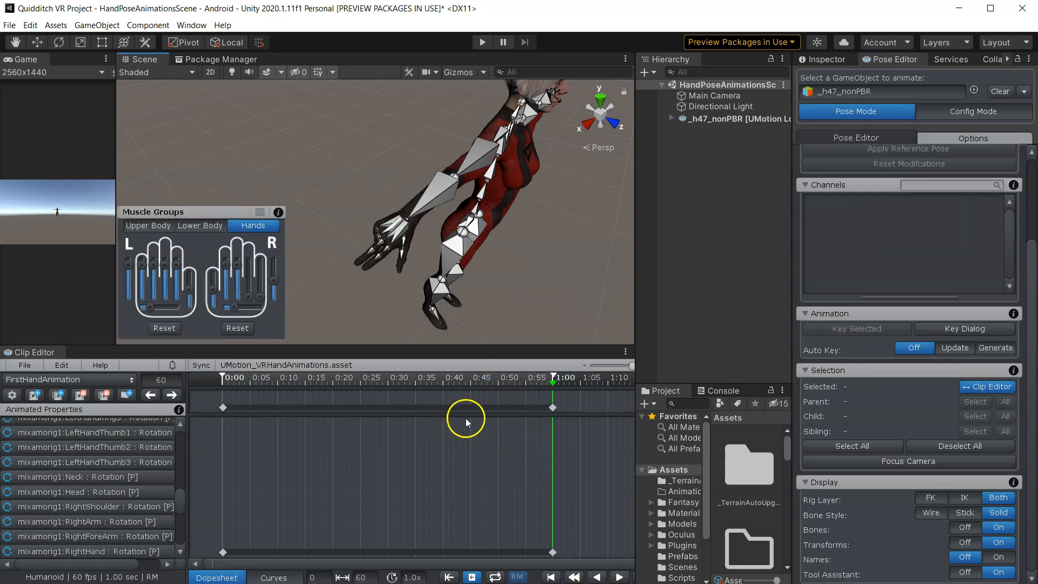
scroll(401, 452, "down", 1)
left_click(619, 577)
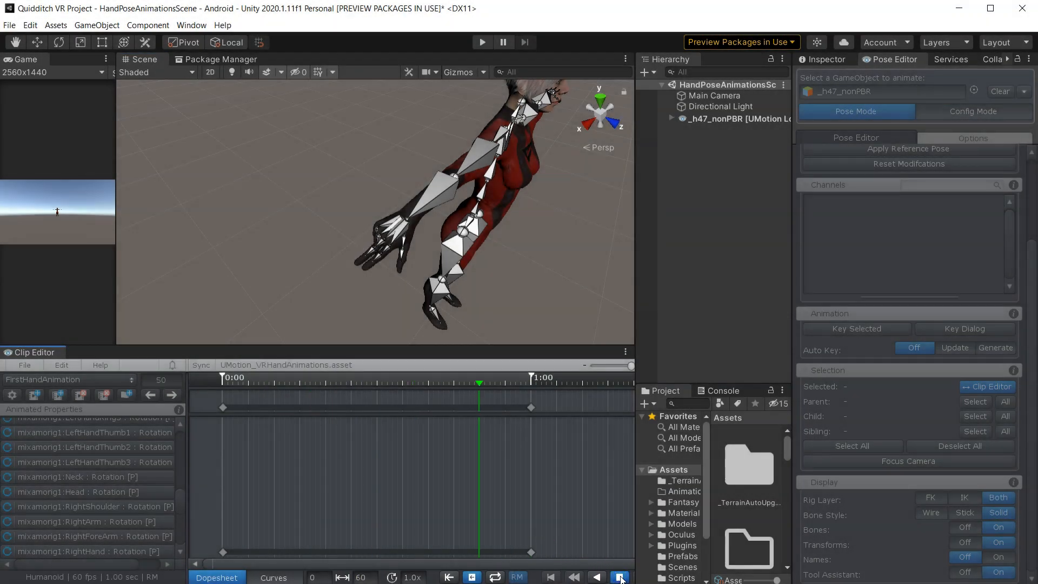
left_click(621, 577)
right_click_drag(330, 276, 515, 235)
right_click_drag(423, 259, 490, 234)
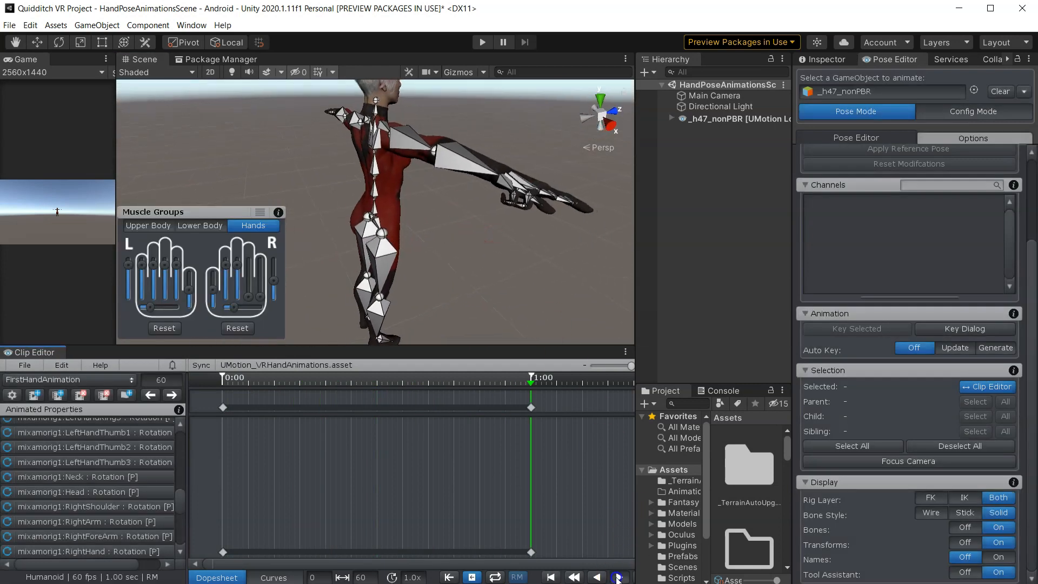
left_click(618, 577)
left_click(618, 577)
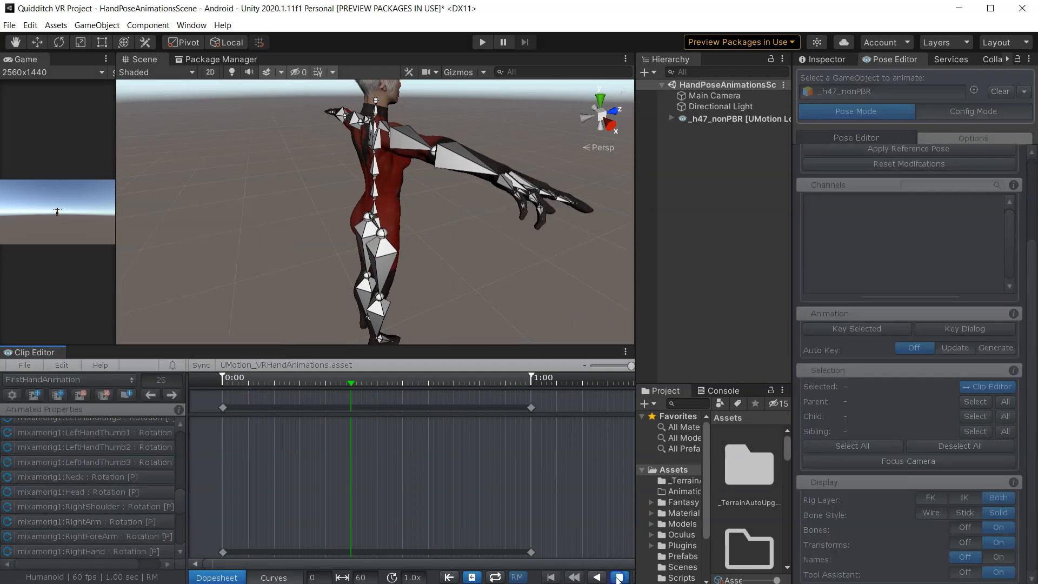
left_click(618, 577)
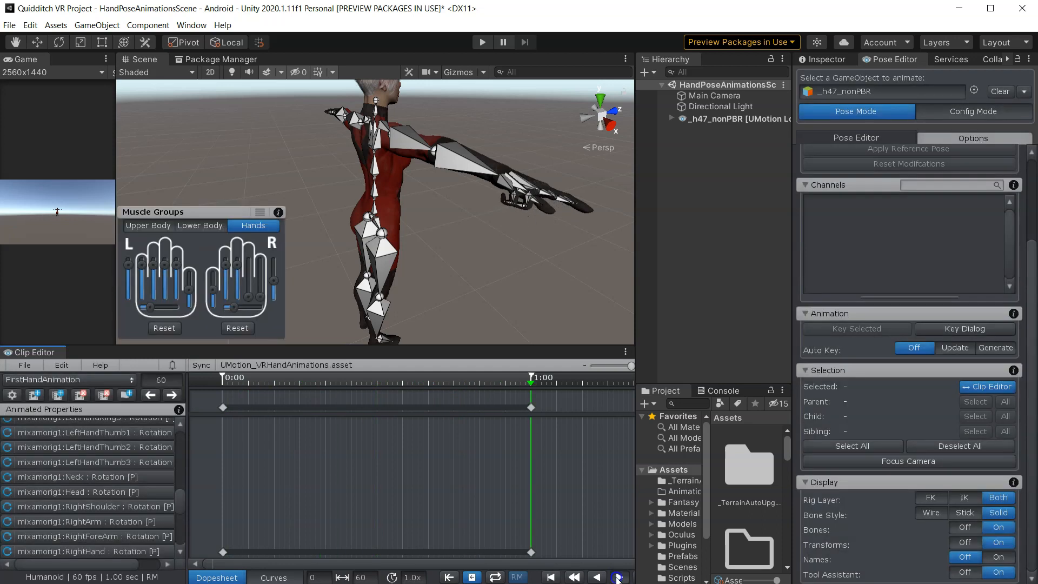
left_click(618, 578)
right_click_drag(460, 254, 500, 232)
right_click_drag(432, 270, 526, 215)
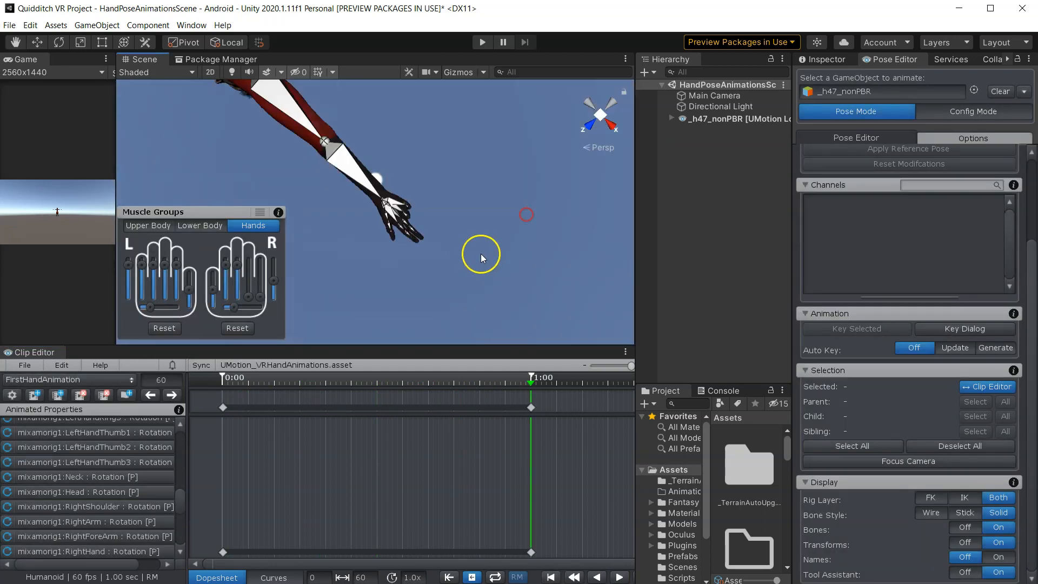
left_click(618, 578)
right_click_drag(443, 254, 531, 280)
left_click(618, 578)
left_click(487, 406)
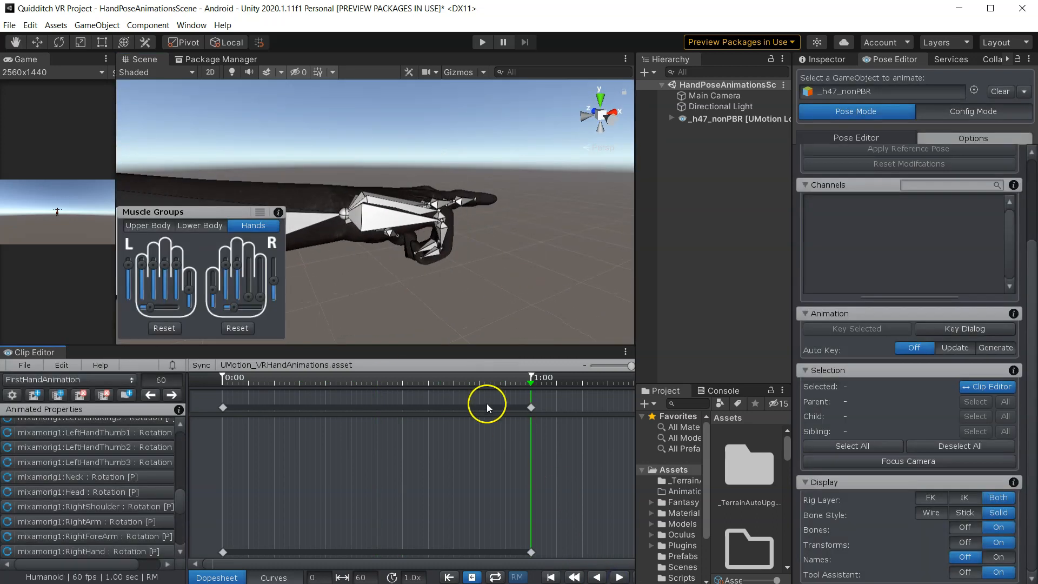
- Hide the bones, replay the hand animation, and return the playhead to frame 0
left_click(968, 528)
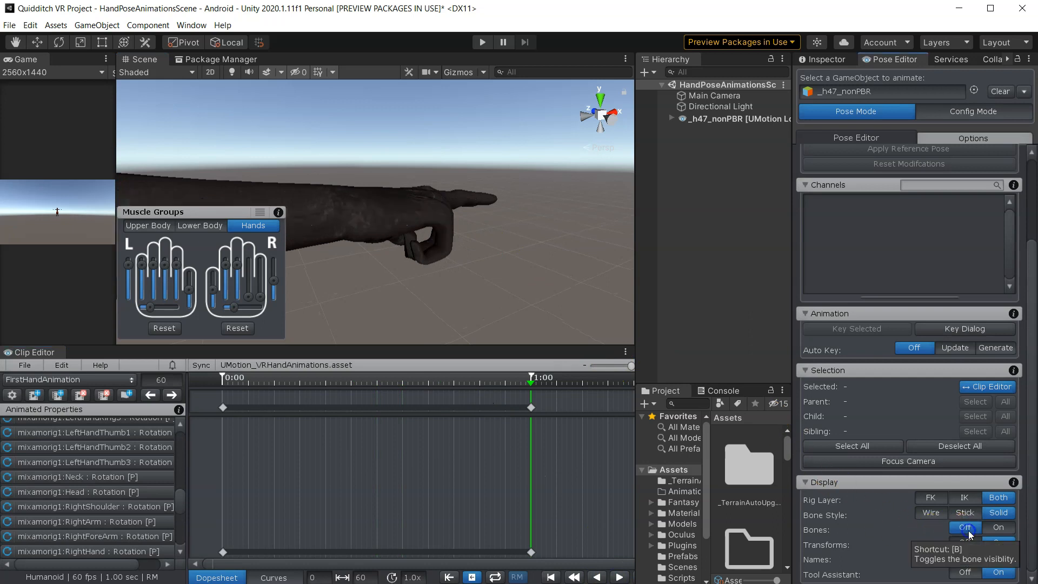
left_click(618, 577)
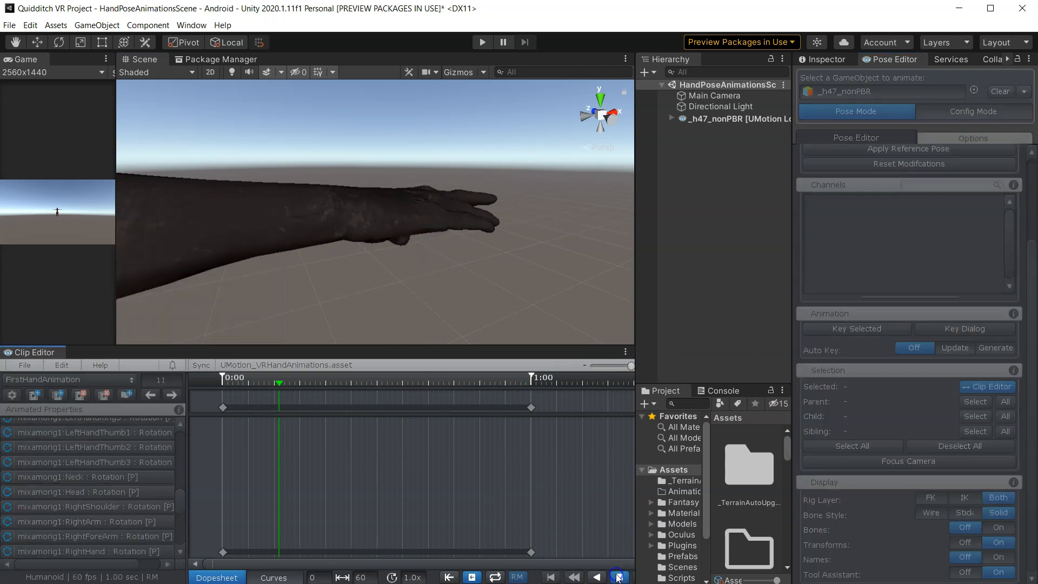
middle_click_drag(399, 272, 355, 306)
left_click_drag(355, 306, 303, 216, "alt")
left_click(618, 578)
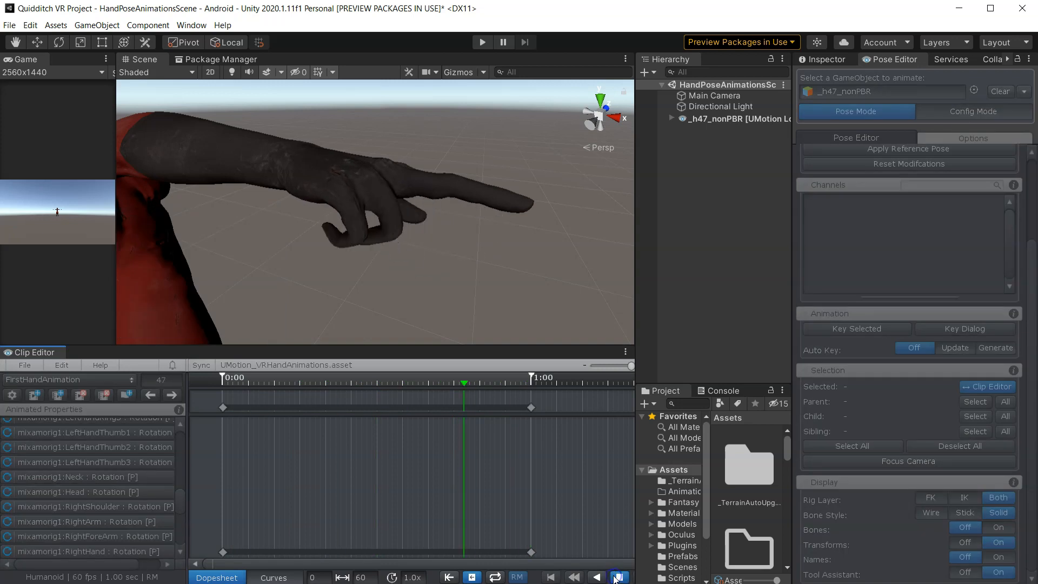
left_click(616, 577)
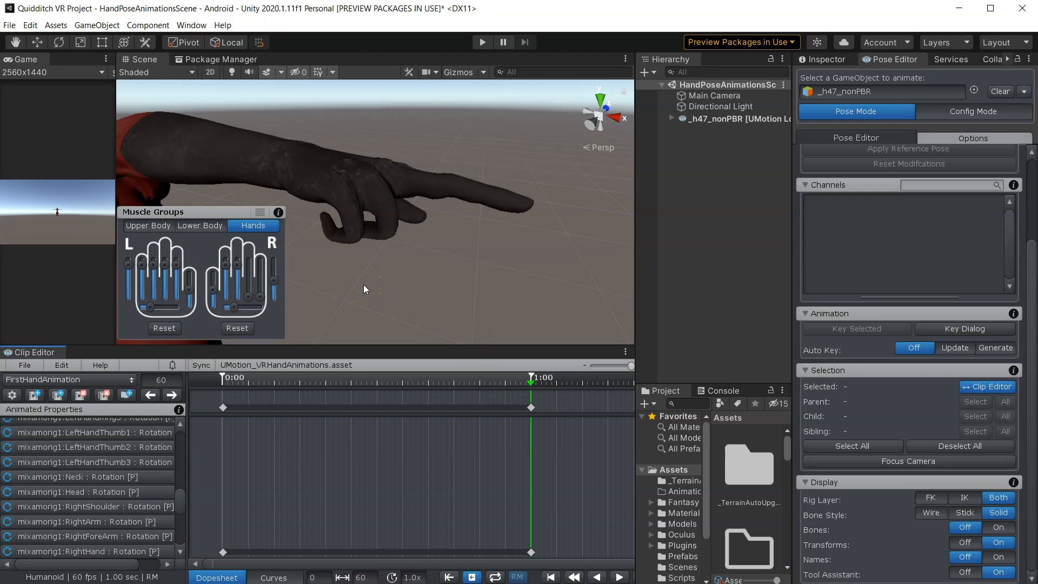
left_click_drag(533, 381, 195, 398)
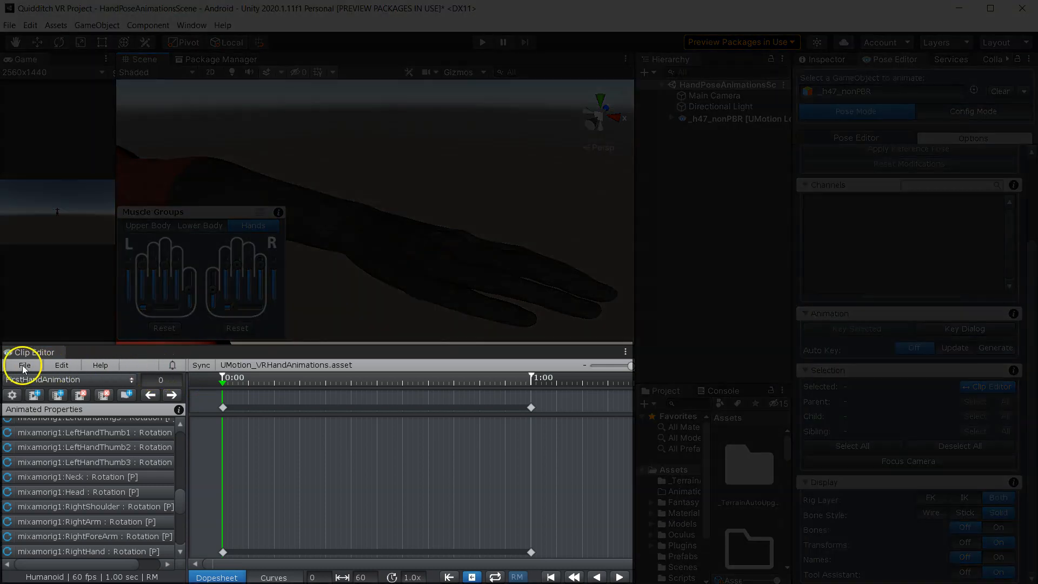
- Export the current clip from the Clip Editor
left_click(24, 366)
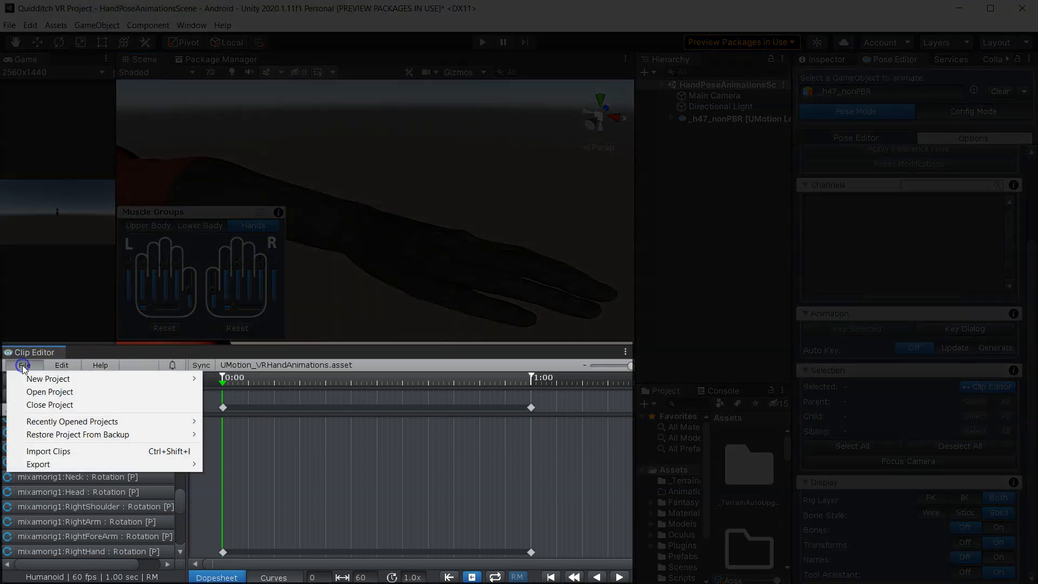
mouse_move(108, 464)
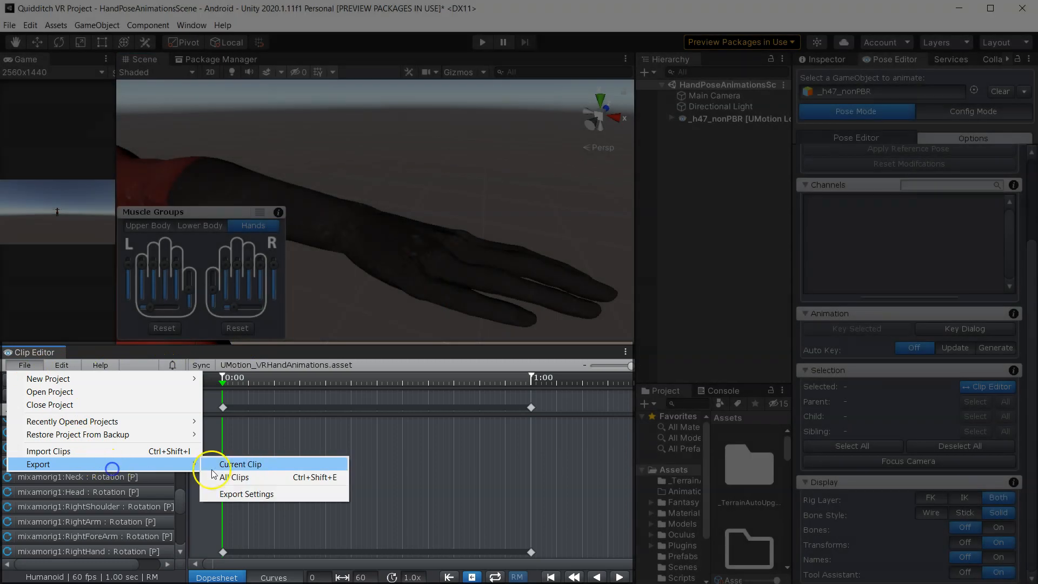
left_click(255, 464)
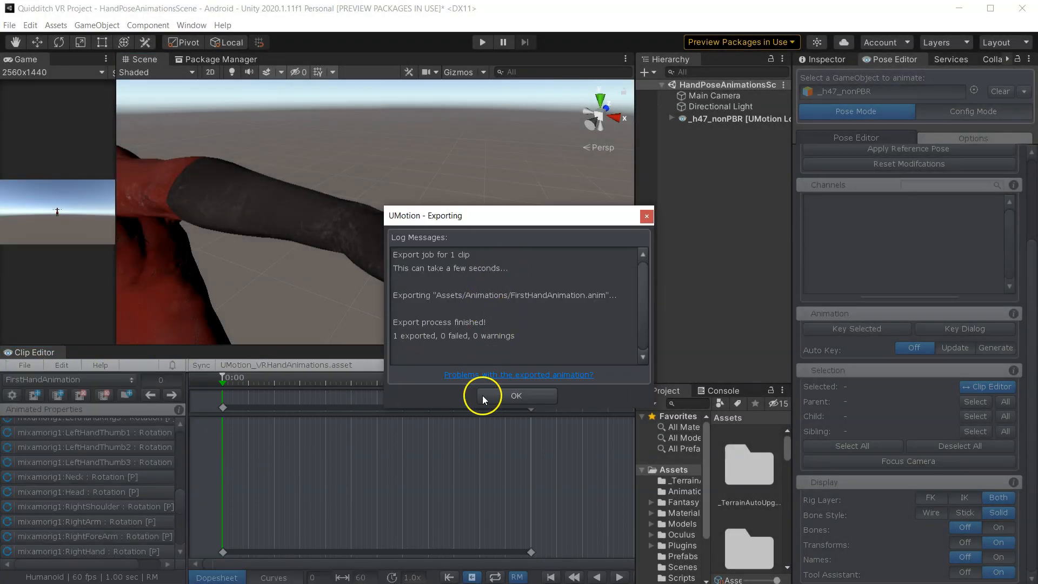
left_click(483, 397)
- Open the Animations folder in the Project window to find the exported clip
left_click_drag(636, 250, 424, 271)
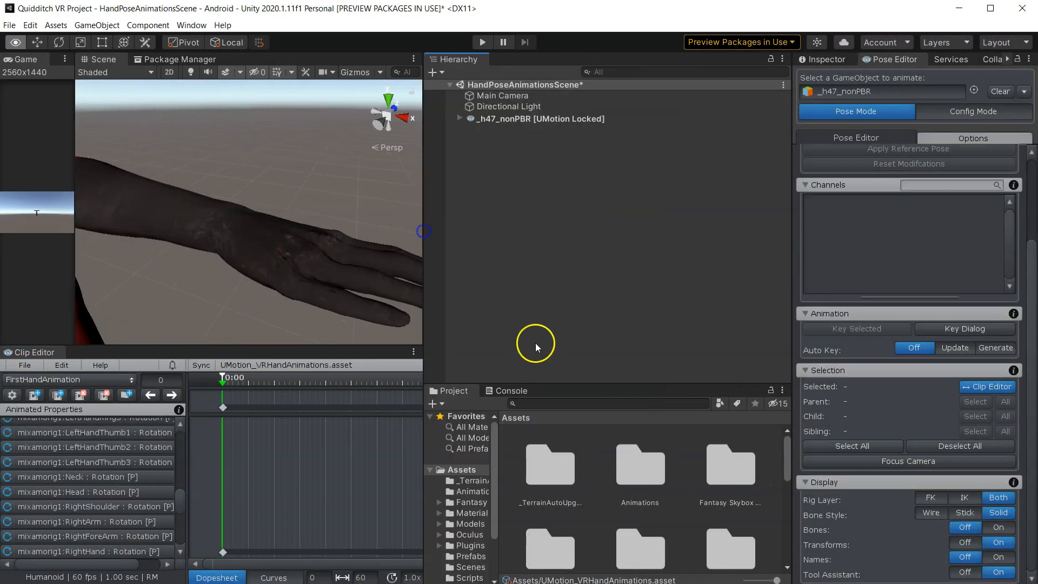
left_click_drag(609, 382, 619, 253)
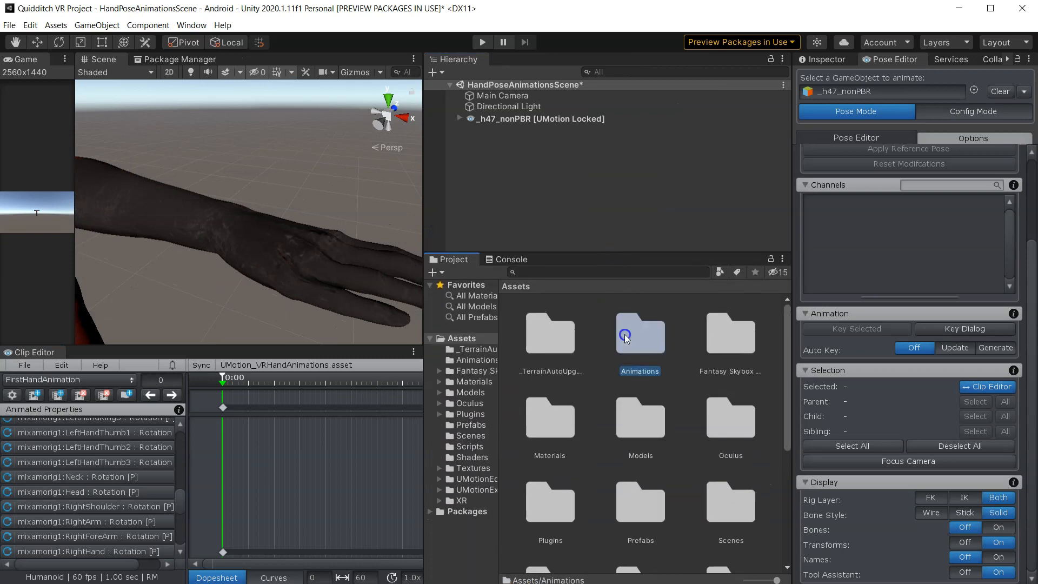
double_click(640, 332)
left_click(553, 418)
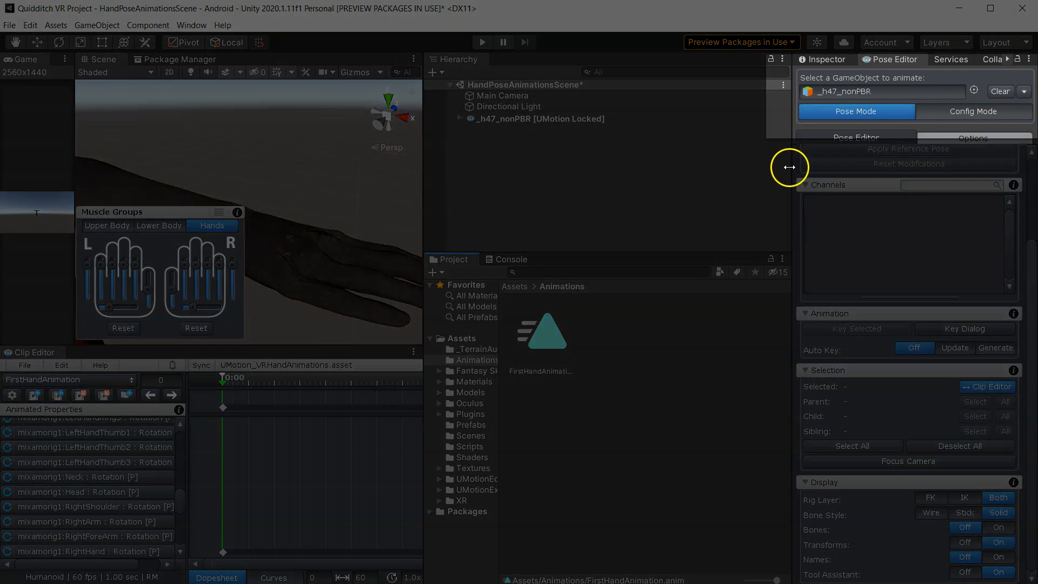
- Clear the animated GameObject from the Pose Editor to restore the character's pose
left_click_drag(791, 167, 655, 176)
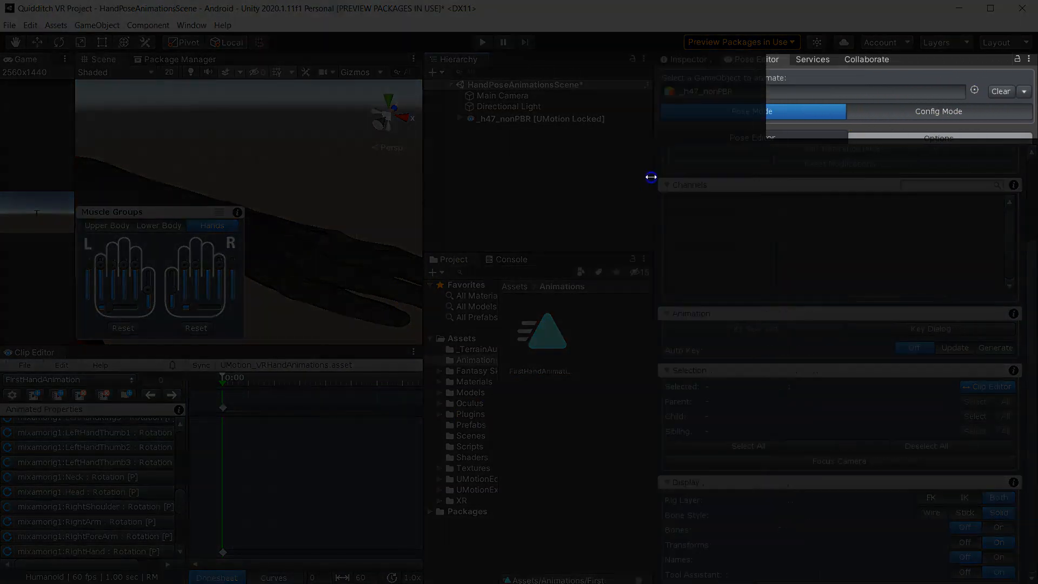
left_click(1000, 92)
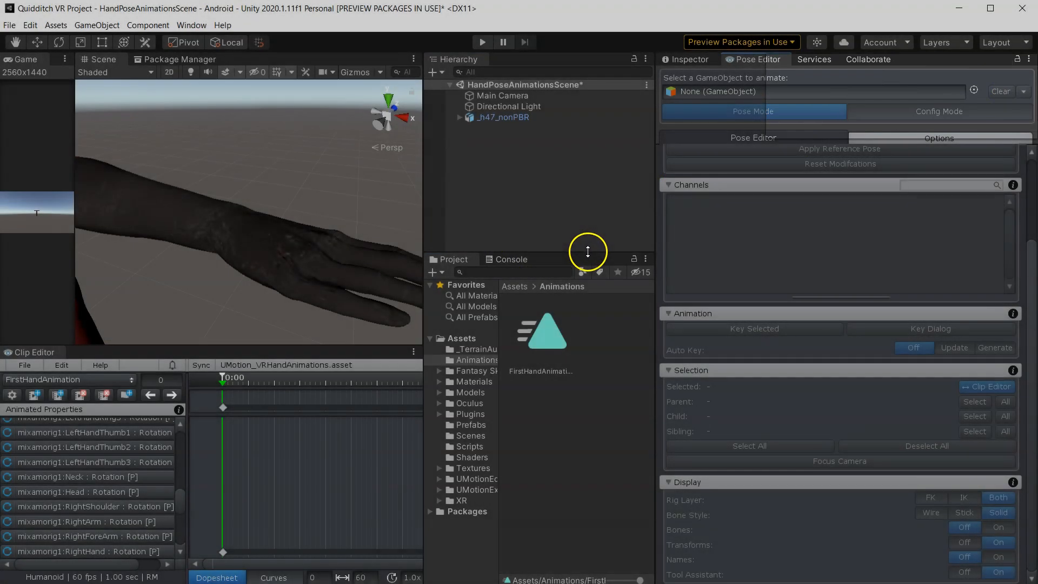
left_click_drag(588, 252, 641, 376)
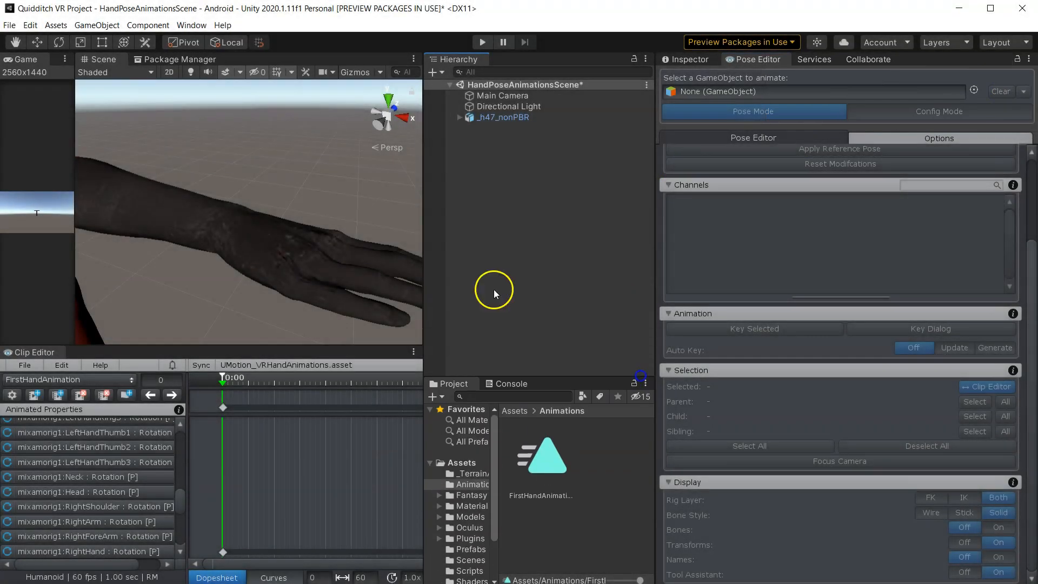
left_click_drag(423, 243, 684, 246)
scroll(431, 266, "down", 10)
right_click_drag(431, 266, 228, 231)
scroll(361, 234, "up", 5)
scroll(413, 235, "up", 3)
right_click_drag(392, 234, 361, 235)
left_click_drag(458, 232, 423, 242, "alt")
scroll(495, 245, "down", 5)
left_click_drag(538, 241, 339, 249, "alt")
scroll(331, 229, "up", 4)
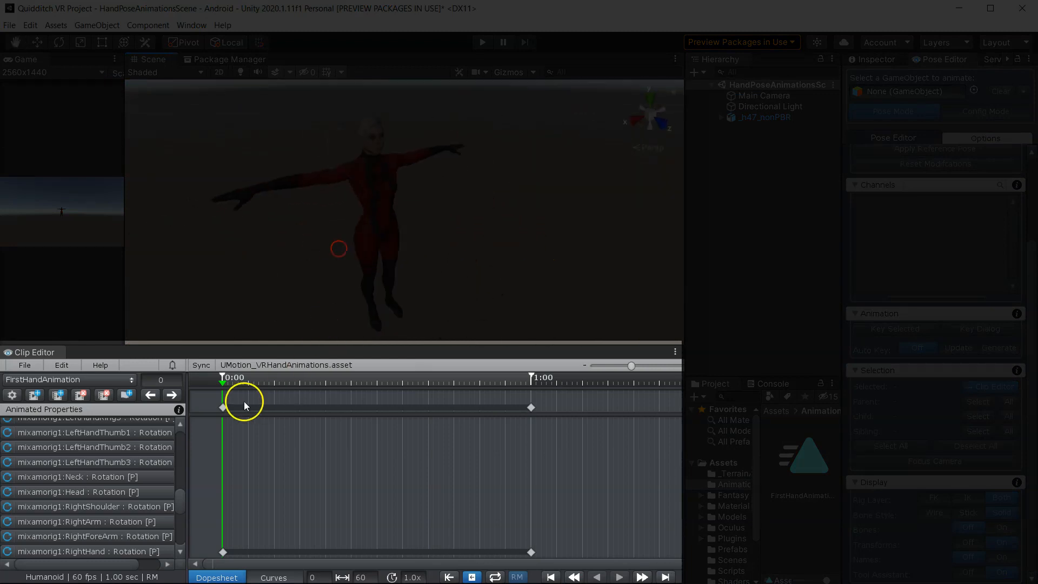
mouse_move(223, 383)
left_mouse_down()
mouse_move(239, 384)
mouse_move(207, 390)
left_mouse_up()
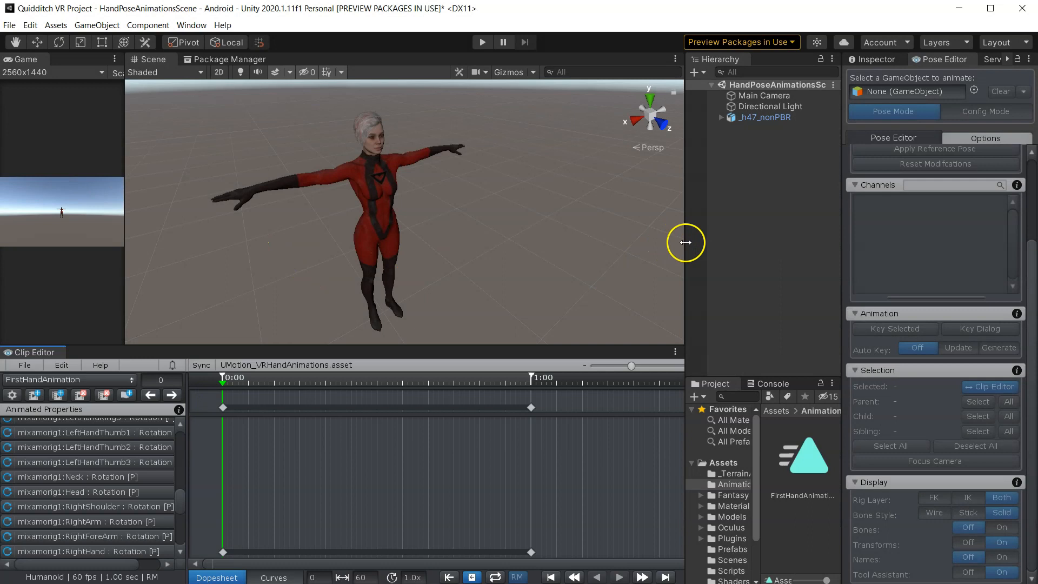
- Preview the FirstHandAnimation clip playing in the Inspector
left_click_drag(685, 243, 590, 236)
left_click_drag(738, 373, 730, 278)
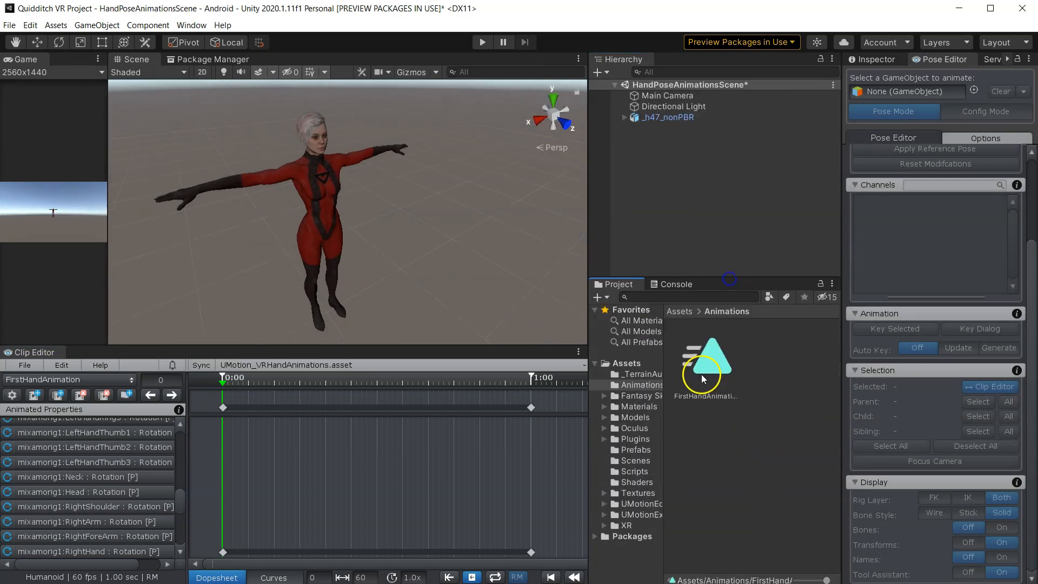
left_click(850, 61)
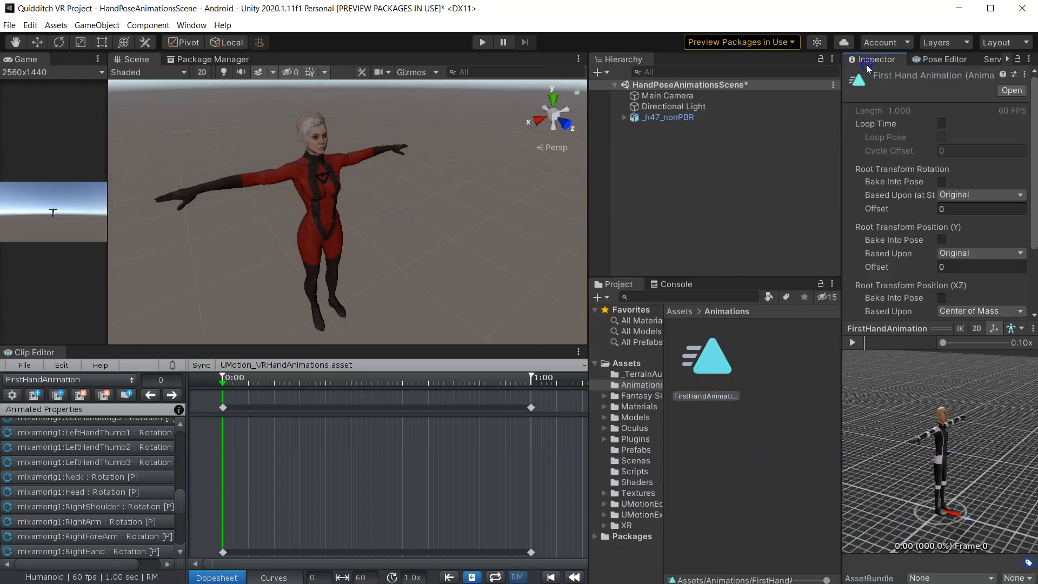
left_click(862, 345)
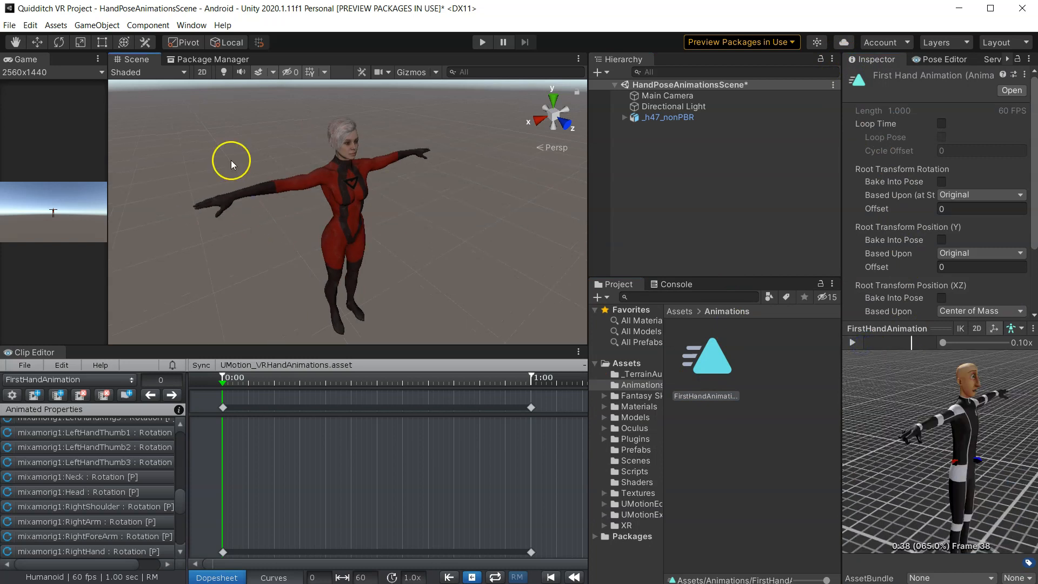
- Open the Animator window and dock it beside the Clip Editor
left_click(198, 27)
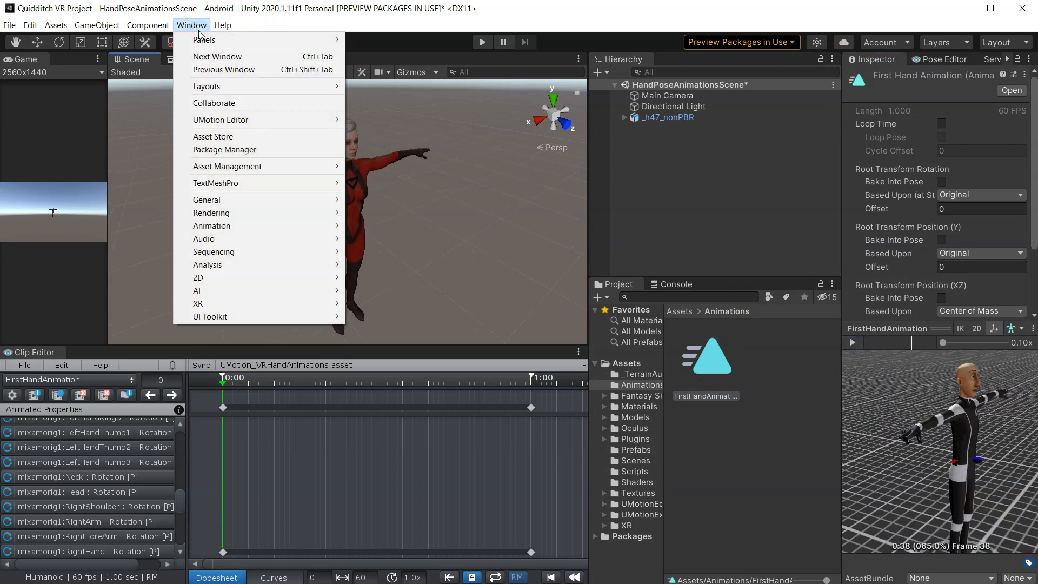
left_click(292, 208)
mouse_move(306, 226)
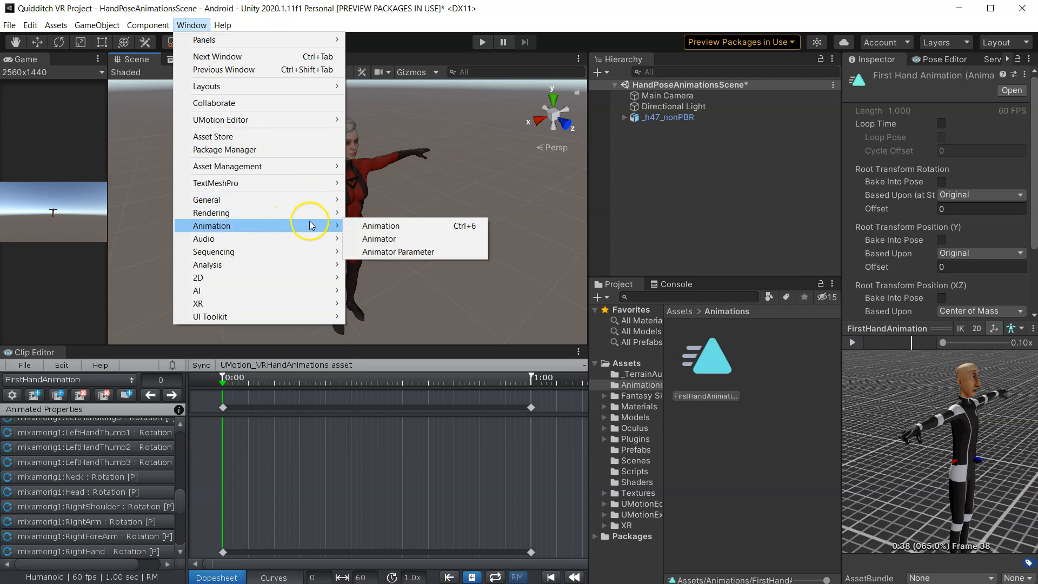
left_click(392, 240)
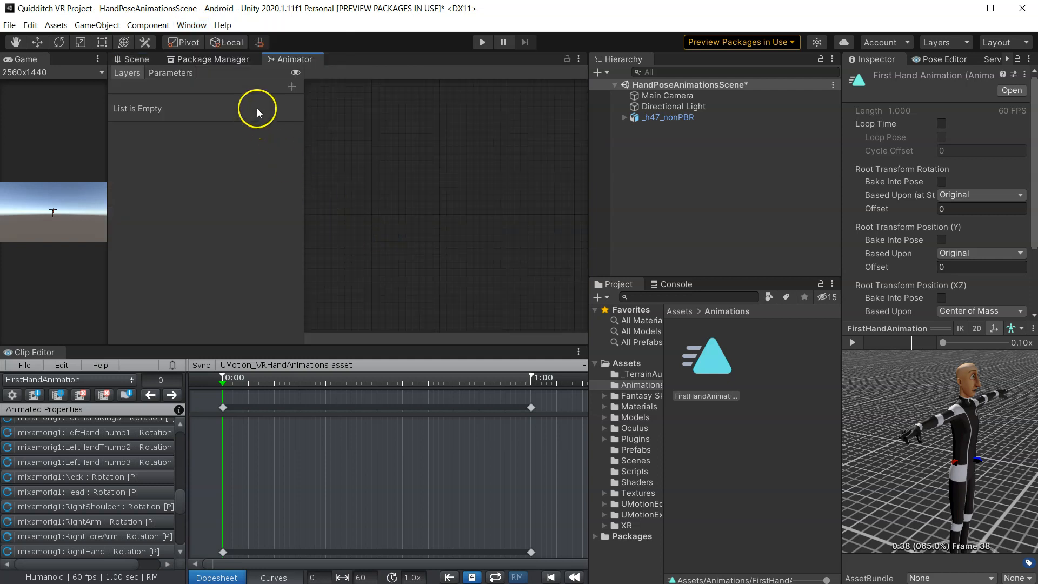
left_click_drag(289, 61, 108, 354)
left_click_drag(588, 248, 643, 246)
left_click_drag(361, 337, 316, 387)
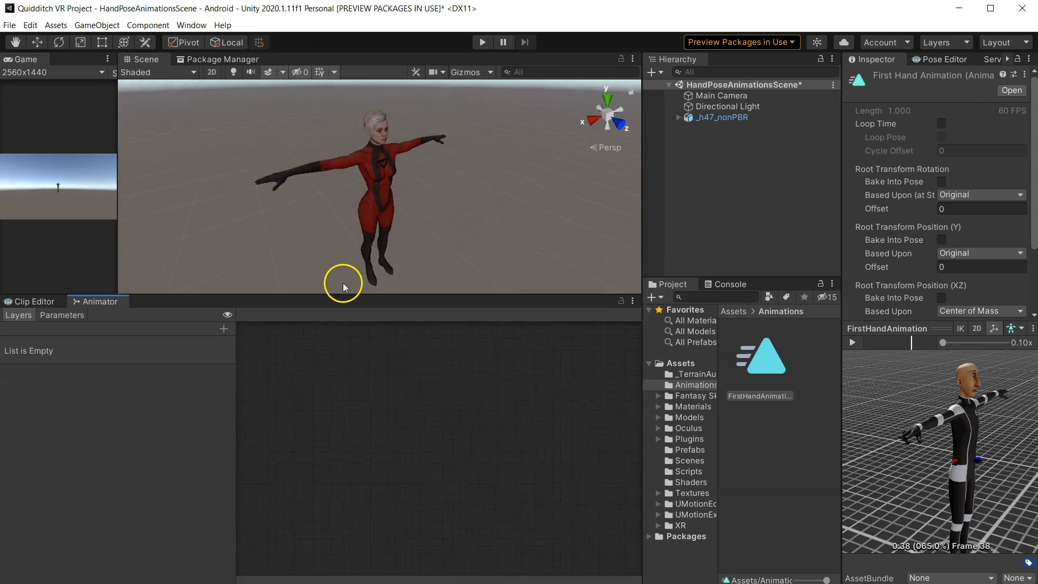
left_click_drag(644, 211, 547, 200)
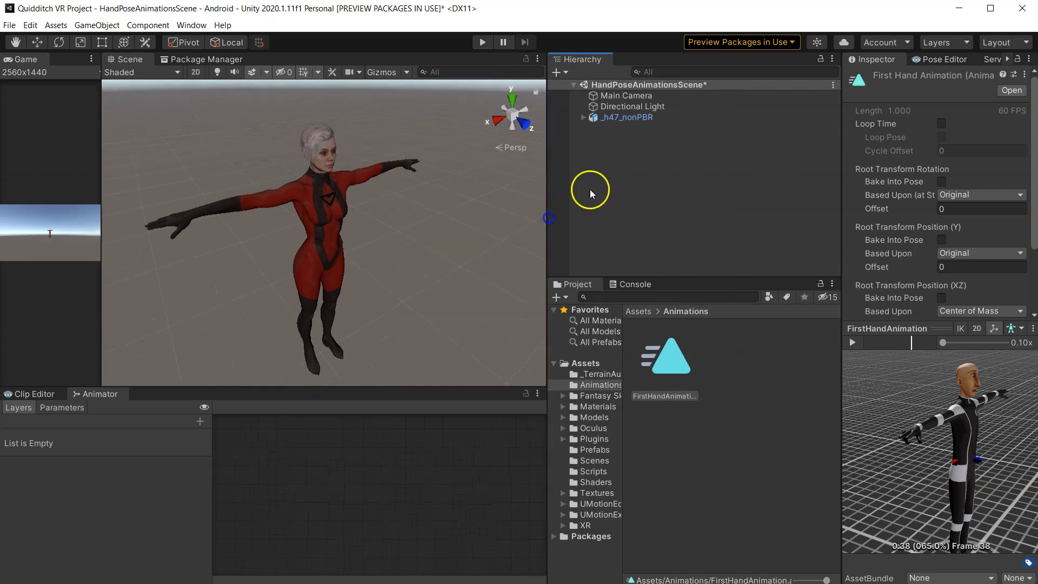
- Create an Animator Controller named Hand Animator in the Animations folder
left_click(647, 116)
left_click_drag(842, 194, 685, 214)
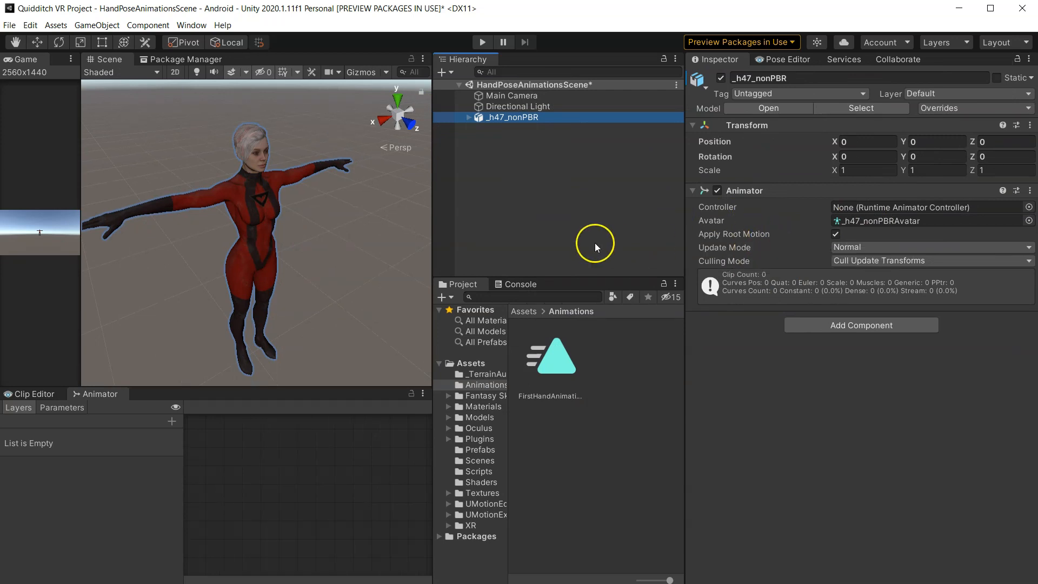
left_click(879, 209)
left_click_drag(433, 225, 255, 234)
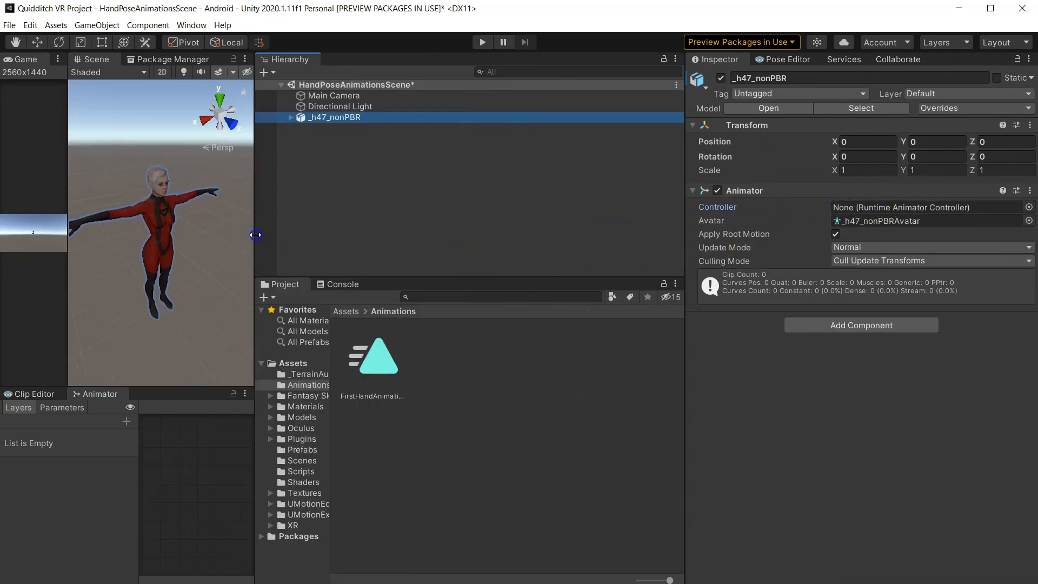
right_click(422, 433)
left_click(515, 110)
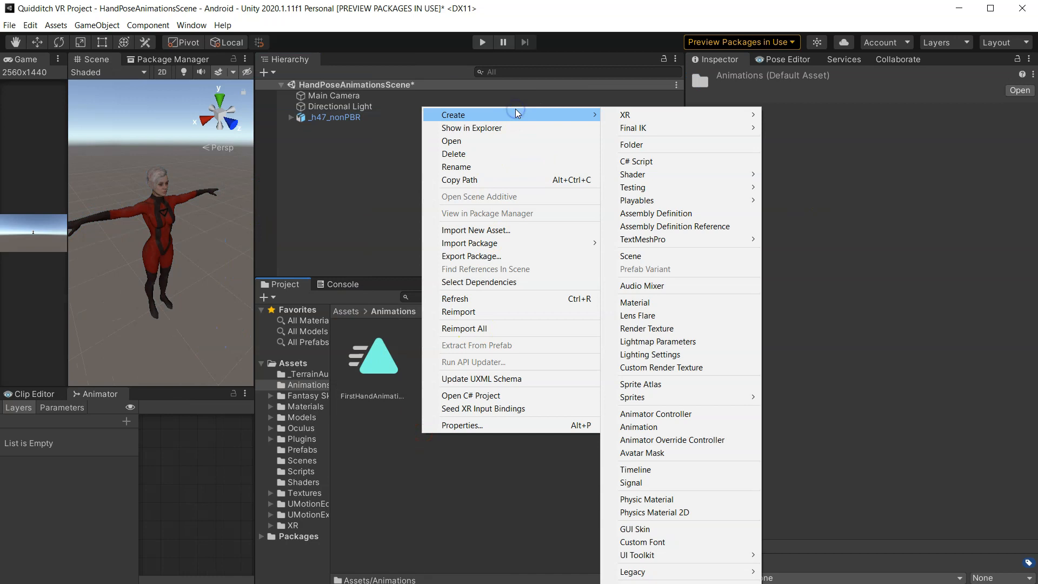
left_click(686, 415)
type("Han")
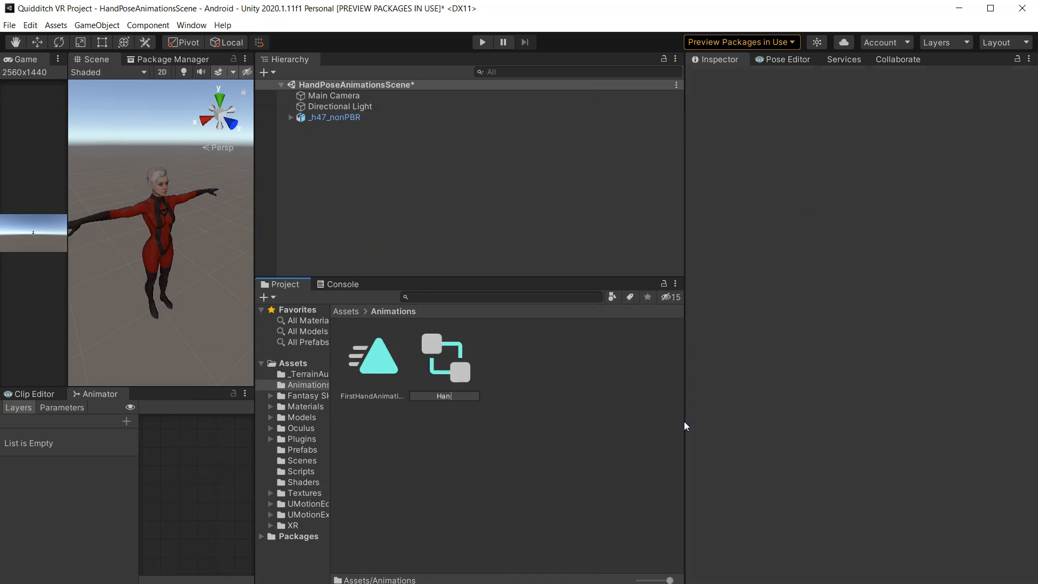
type("d Animator")
key("Return")
- Assign Hand Animator as the Animator controller of the _h47_nonPBR character and open it
left_click(336, 118)
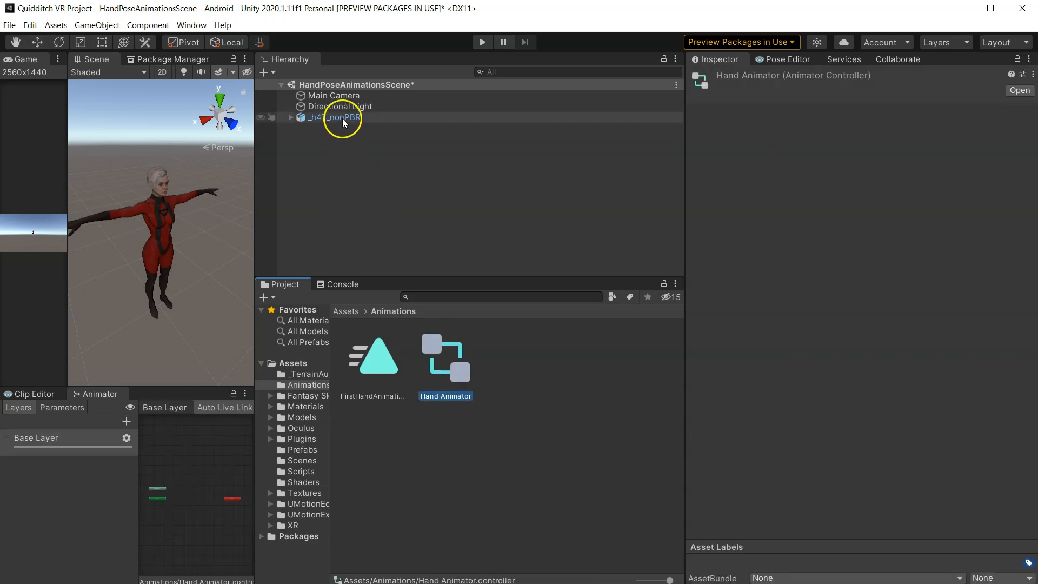
left_click_drag(446, 360, 852, 214)
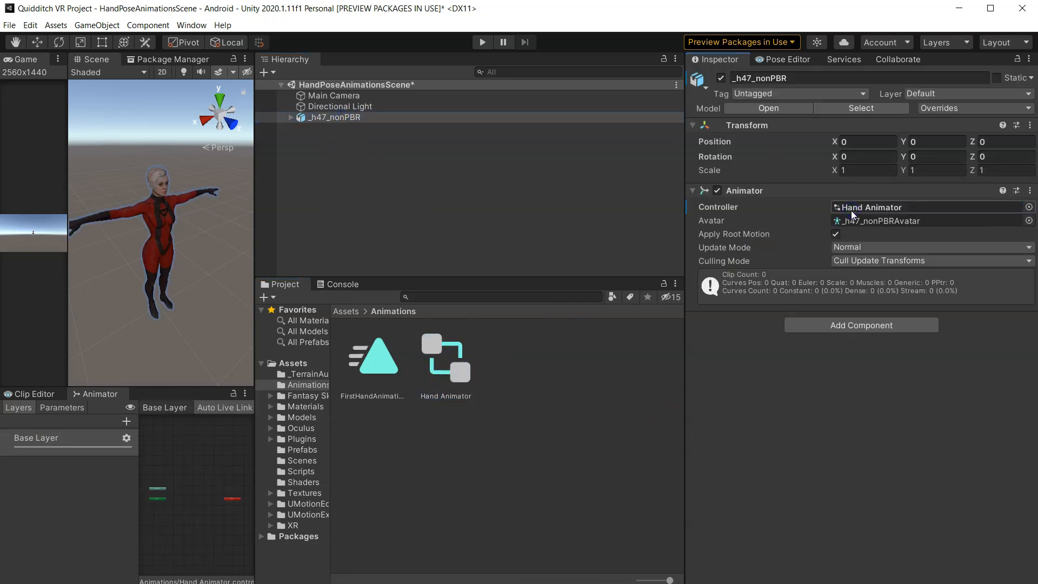
left_click_drag(253, 247, 383, 245)
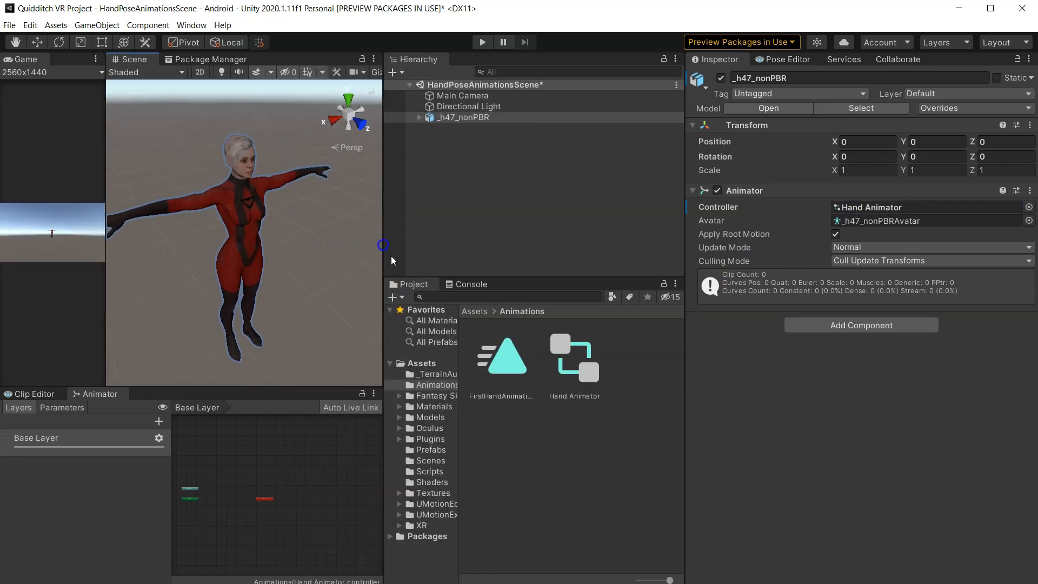
left_click(573, 371)
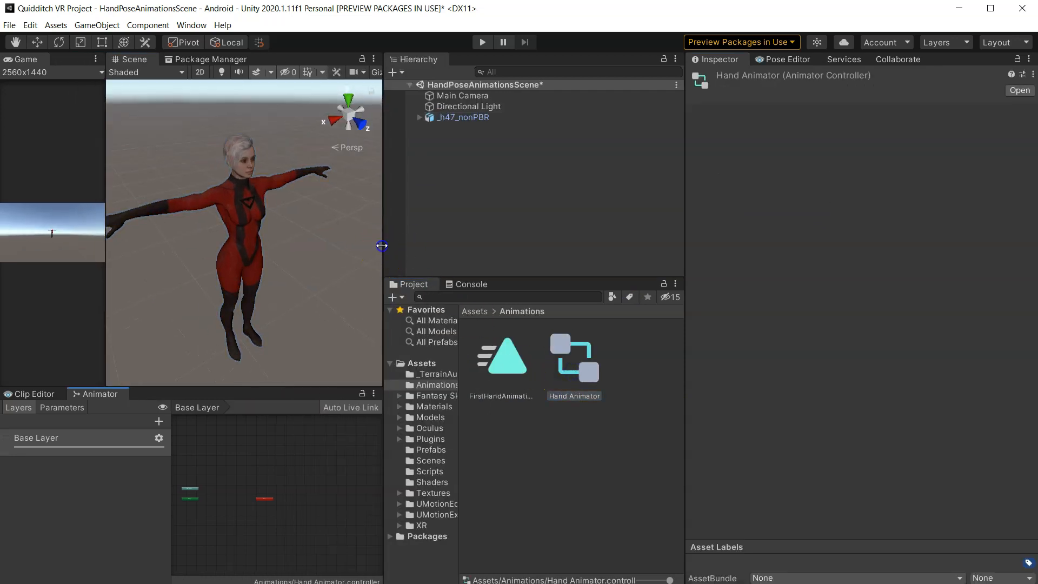
- Create an empty state in the Hand Animator's Base Layer graph
left_click_drag(382, 246, 598, 246)
left_click_drag(390, 387, 389, 273)
scroll(260, 395, "up", 5)
scroll(322, 412, "up", 3)
middle_click_drag(322, 412, 372, 527)
scroll(381, 514, "down", 5)
middle_click_drag(462, 490, 419, 423)
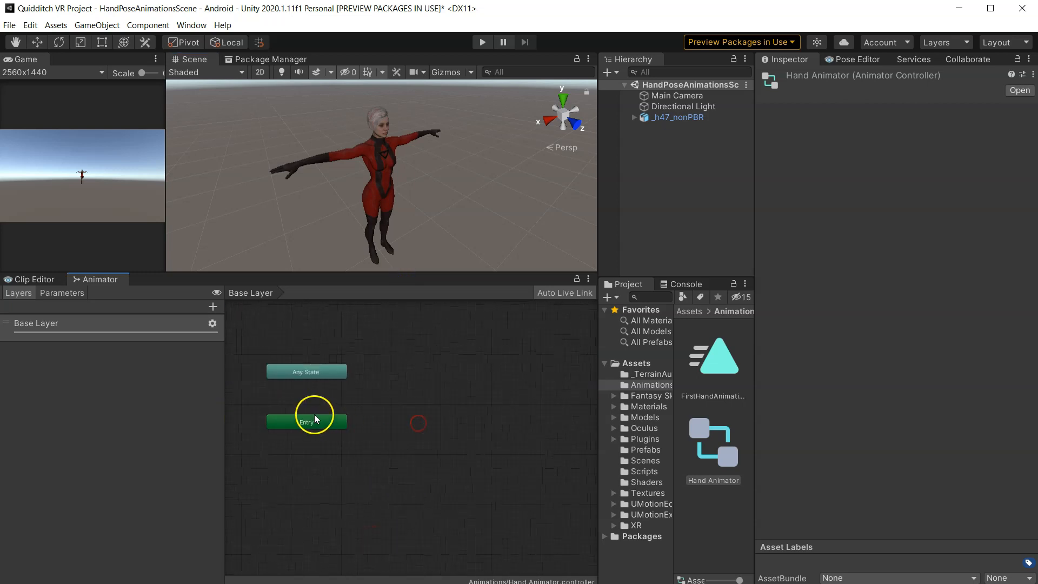
scroll(315, 417, "up", 2)
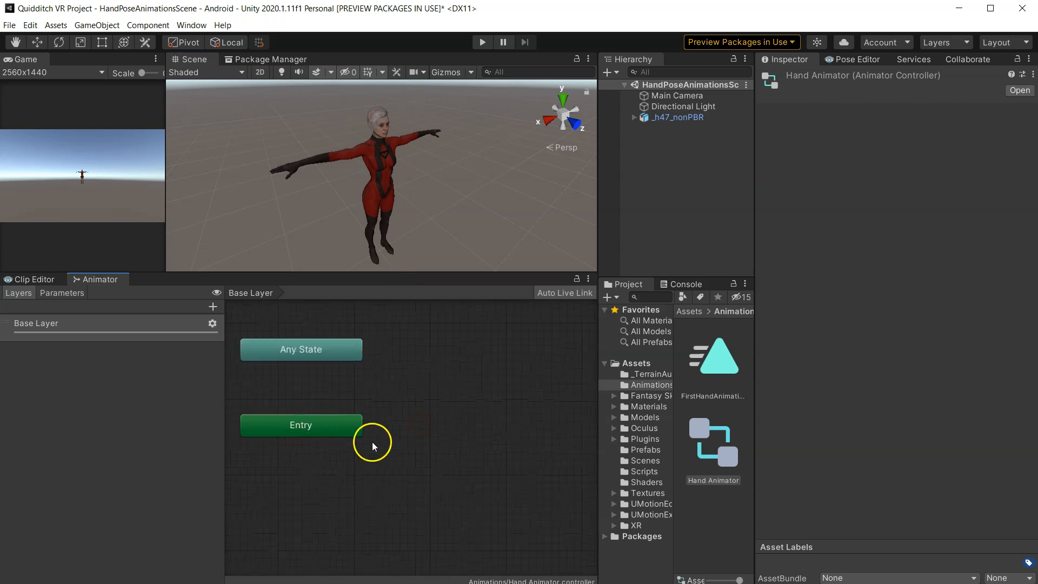
scroll(369, 438, "down", 2)
right_click_drag(408, 422, 342, 397)
mouse_move(380, 405)
left_click(514, 404)
left_click_drag(417, 406, 389, 391)
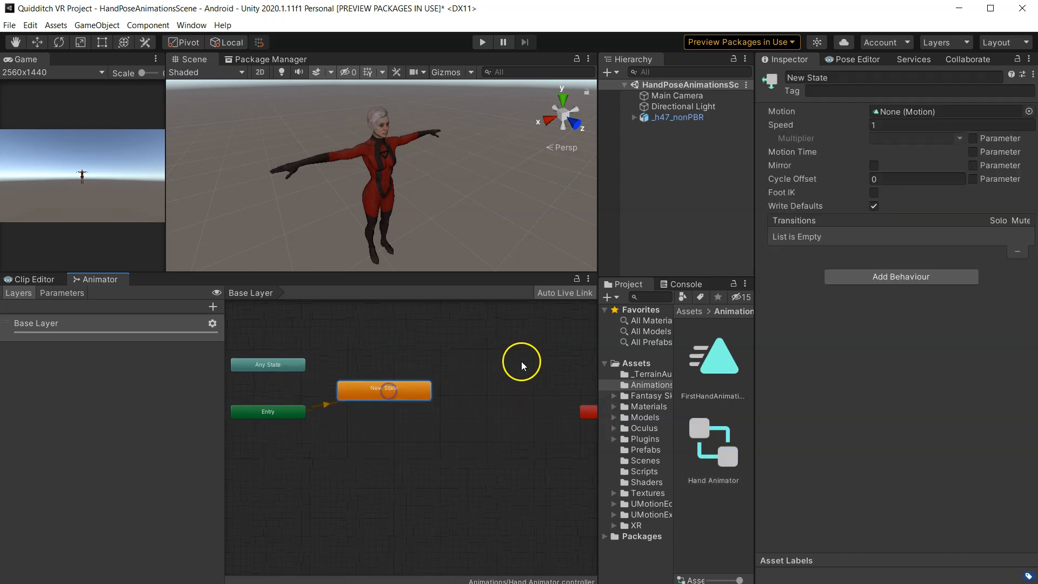
- Rename the state First Hand Animation and set its Motion to the FirstHandAnimation clip
left_click_drag(599, 177, 519, 186)
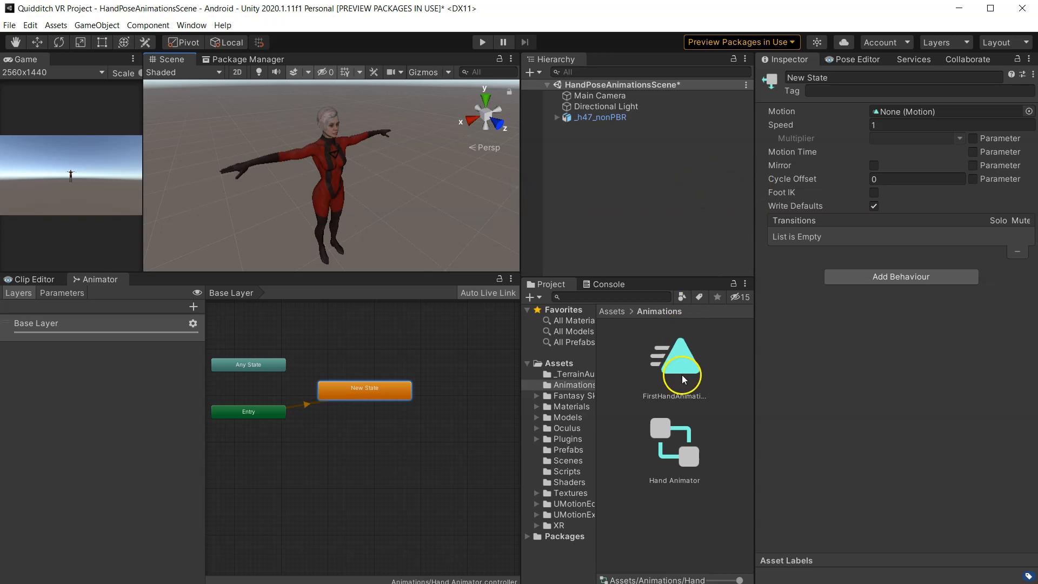
left_click(819, 77)
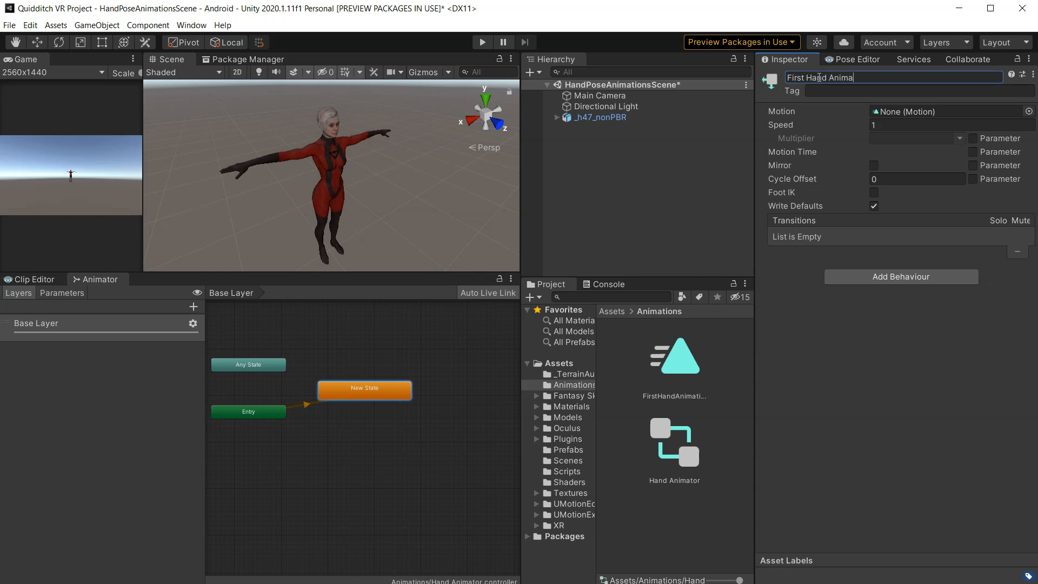
left_click_drag(676, 359, 921, 111)
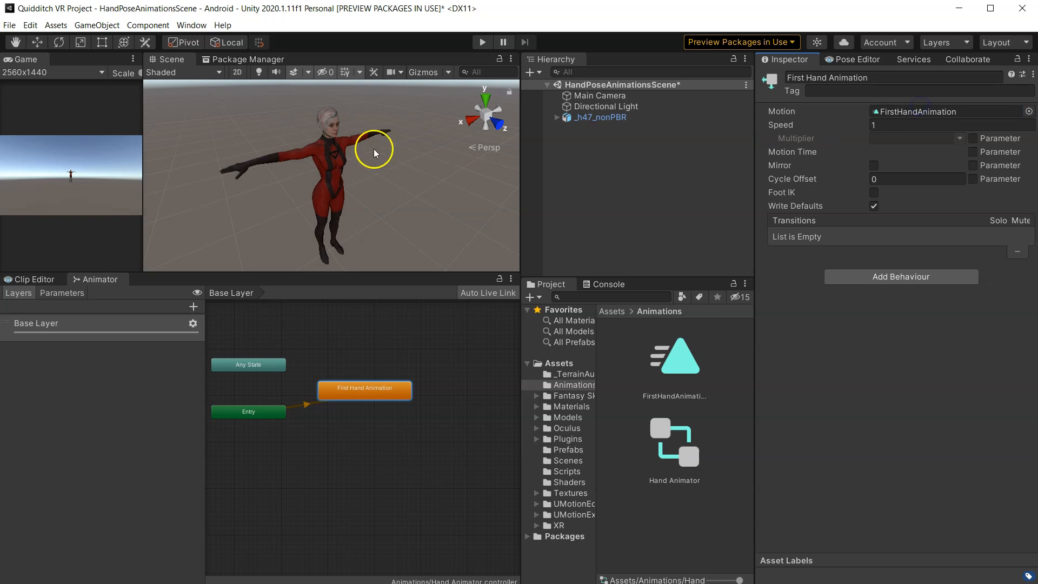
- Delete that state and add a new state by dropping the FirstHandAnimation clip into the Base Layer graph
scroll(260, 153, "up", 5)
scroll(260, 154, "down", 5)
middle_click_drag(260, 154, 390, 193)
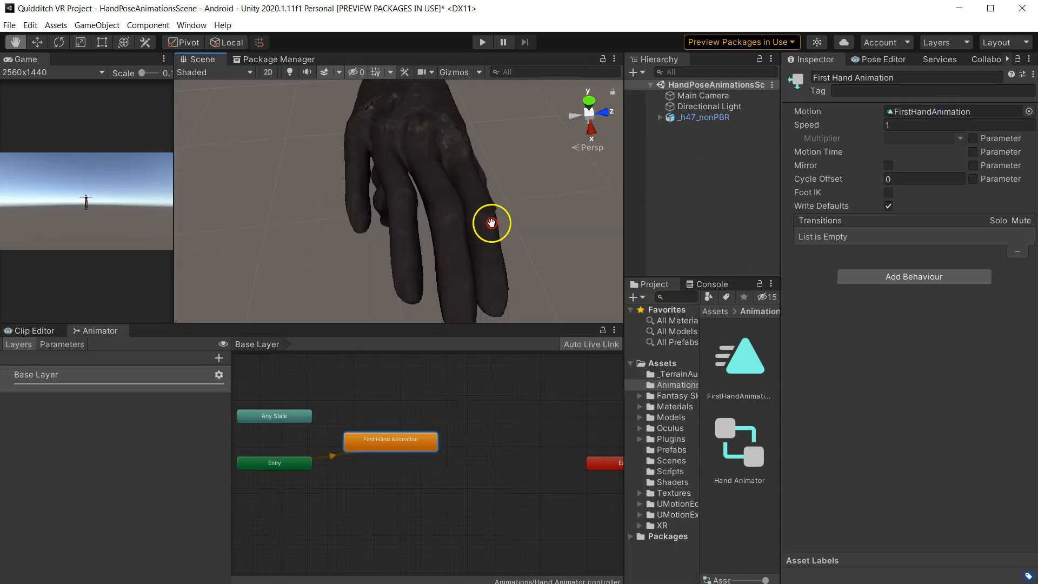
middle_click_drag(492, 222, 484, 229)
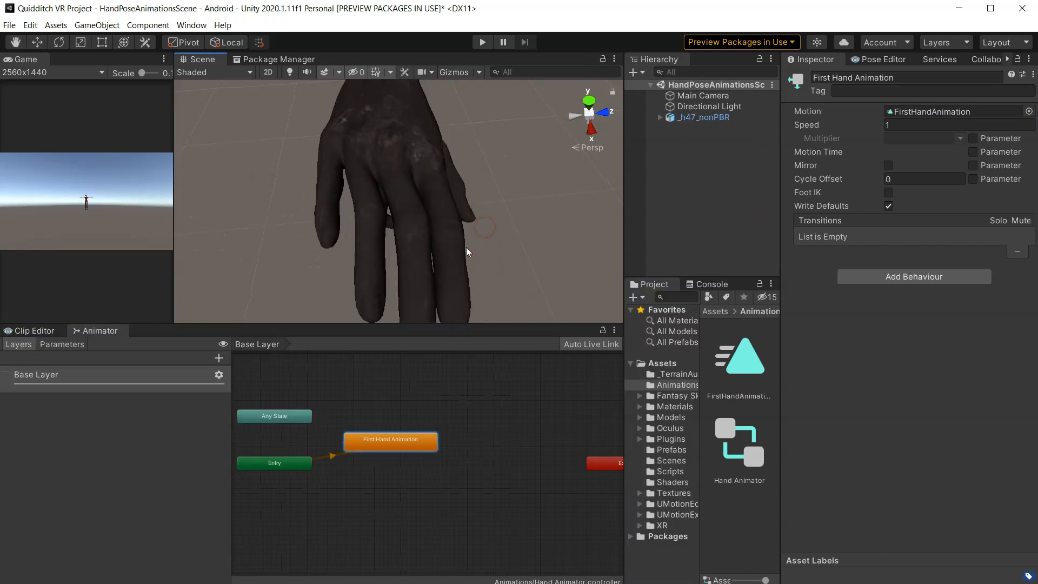
right_click(407, 437)
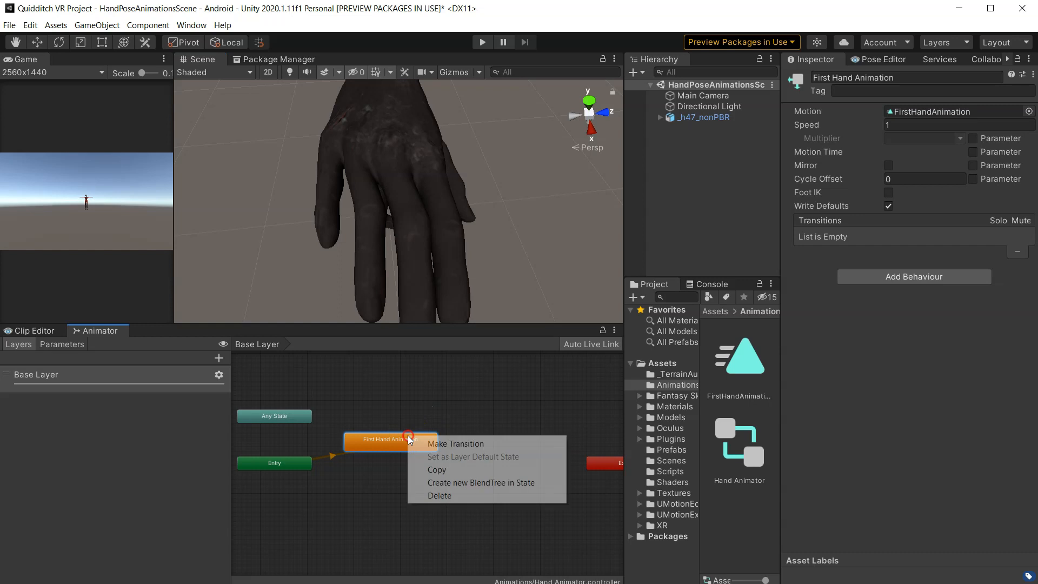
left_click(439, 496)
left_click_drag(709, 366, 407, 446)
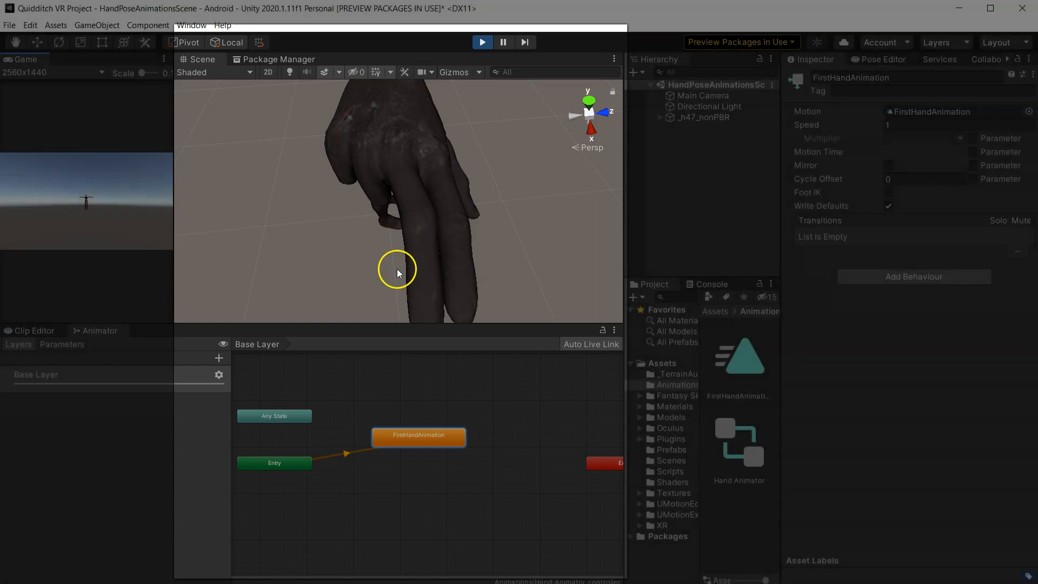
- Run Play Mode to watch the hand animation on the character
left_click_drag(396, 268, 624, 144, "alt")
left_click_drag(549, 194, 489, 226, "alt")
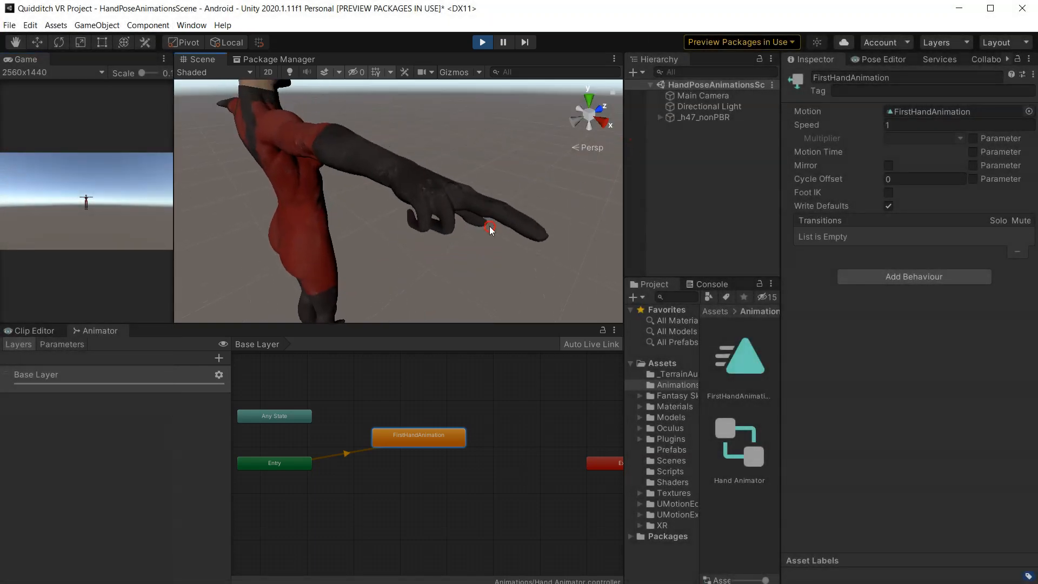
left_click(483, 42)
left_click(483, 43)
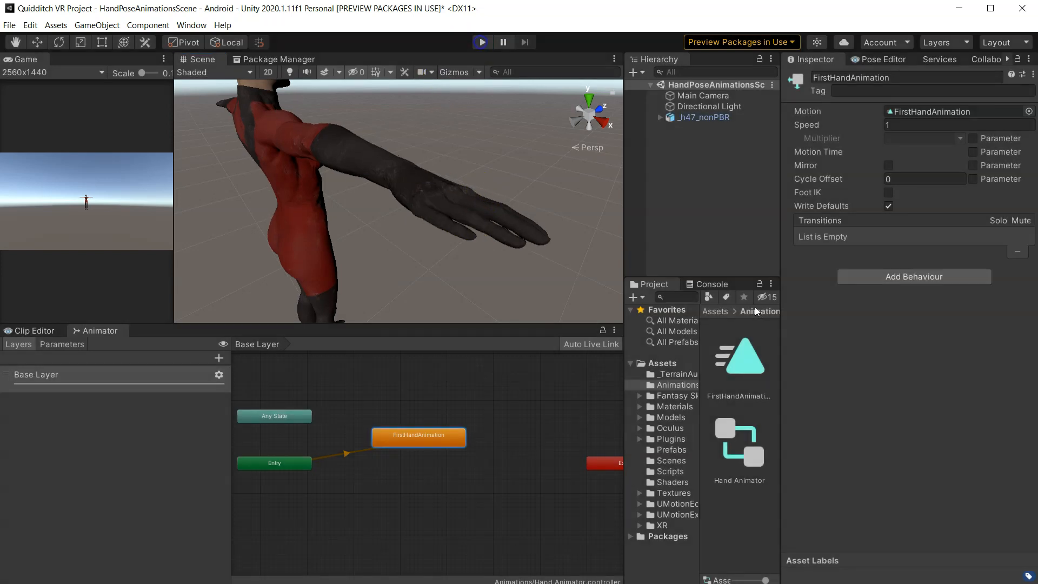
- Enable Loop Time on the FirstHandAnimation clip and enter Play Mode again with the character selected
left_click(742, 354)
left_click(887, 124)
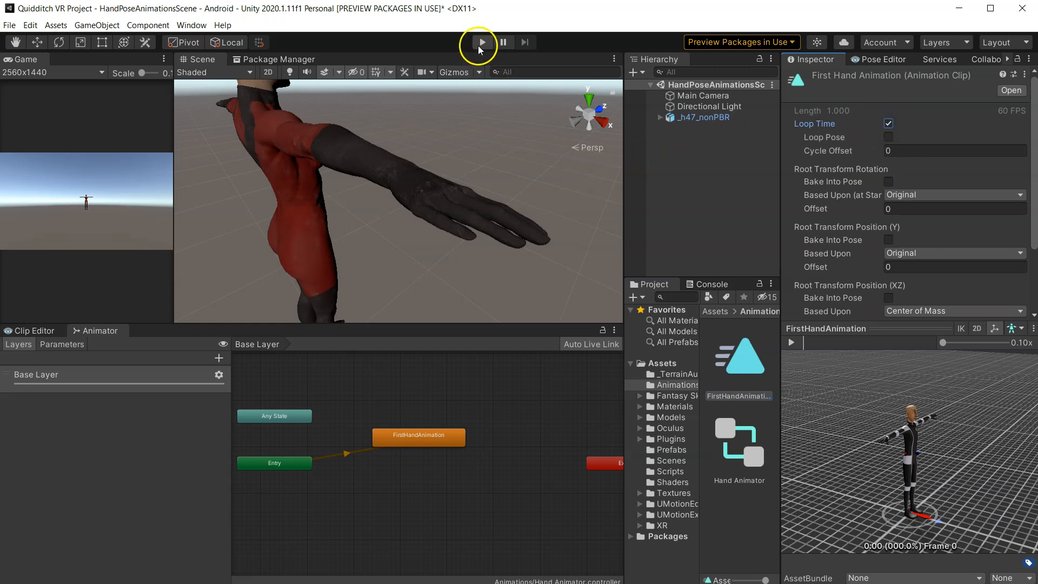
left_click(700, 117)
left_click(482, 43)
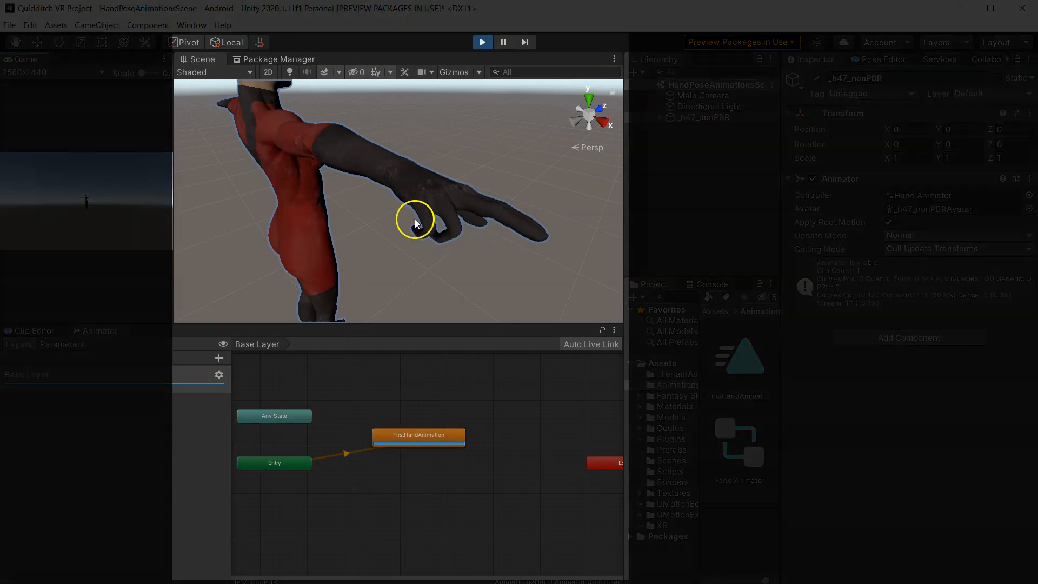
- Orbit around the character's hand to examine the looping animation, then exit Play Mode
right_click_drag(416, 220, 533, 181)
middle_click_drag(460, 210, 508, 120)
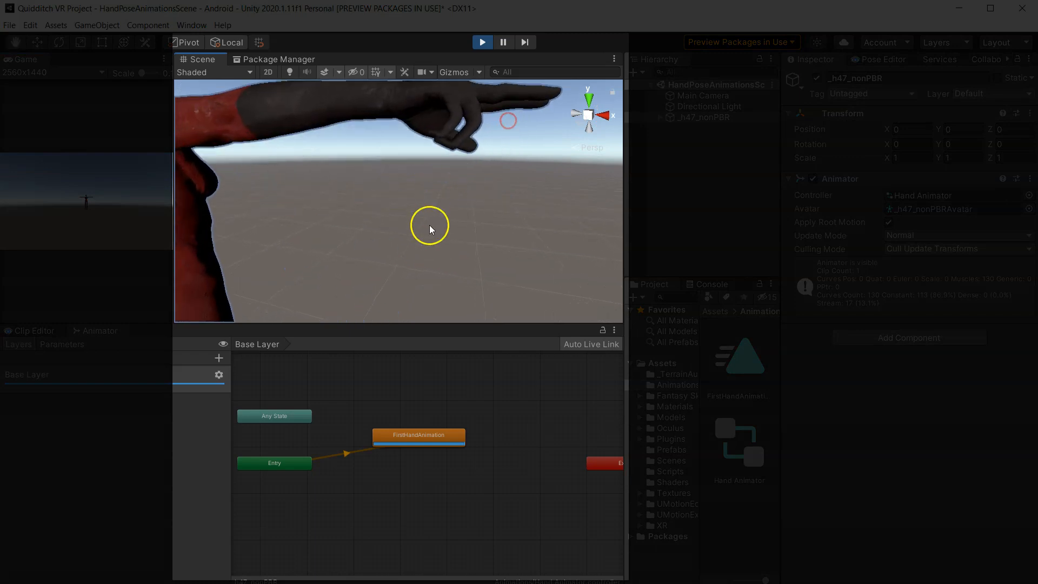
right_click_drag(431, 227, 355, 130)
middle_click_drag(533, 184, 324, 115)
right_click_drag(356, 217, 332, 132)
middle_click_drag(346, 170, 461, 129)
right_click_drag(431, 208, 428, 151)
middle_click_drag(422, 196, 415, 152)
right_click_drag(417, 179, 421, 154)
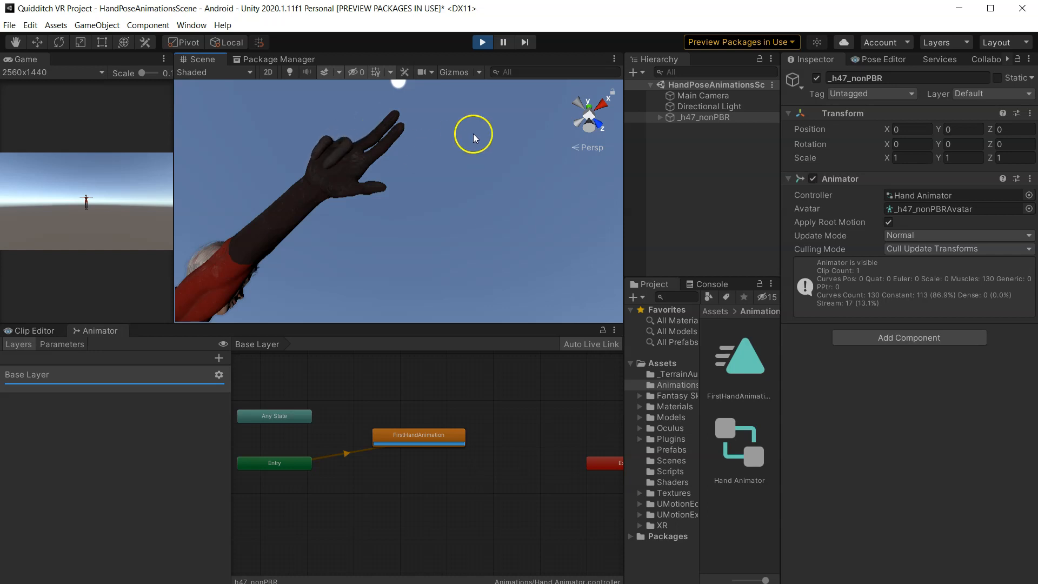
middle_click_drag(378, 122, 355, 227)
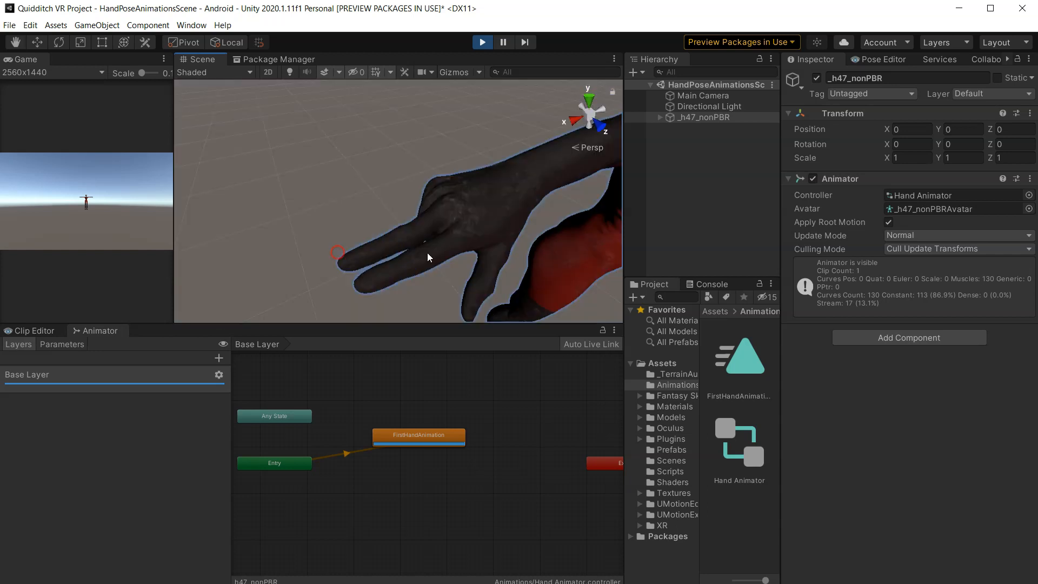
middle_click_drag(445, 246, 384, 216)
left_click_drag(384, 215, 543, 219, "alt")
left_click_drag(446, 226, 482, 168, "alt")
left_click(482, 42)
- Select the _h47_nonPBR character as the GameObject to animate in the Pose Editor
left_click(52, 331)
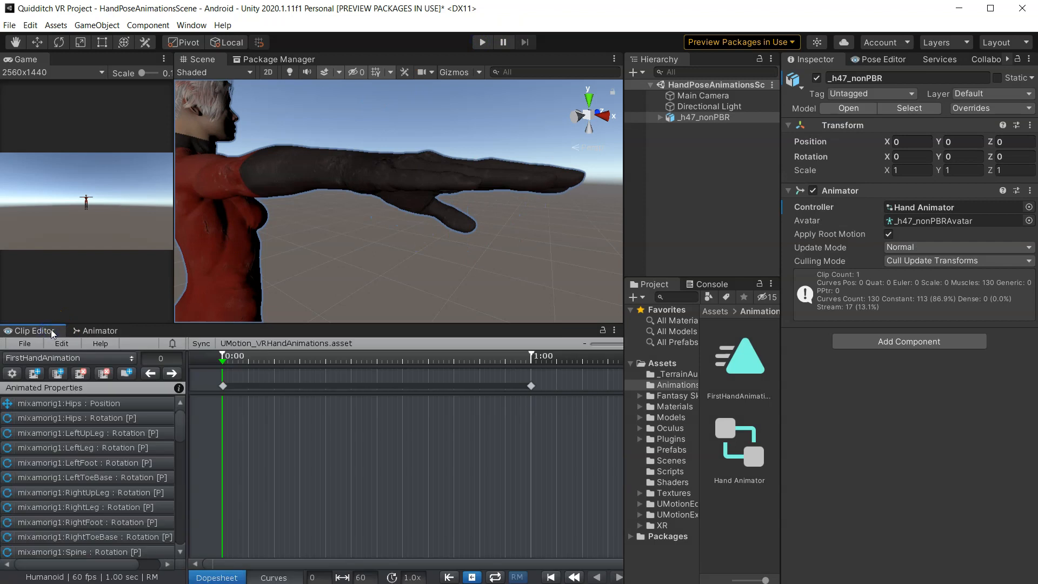
left_click(867, 60)
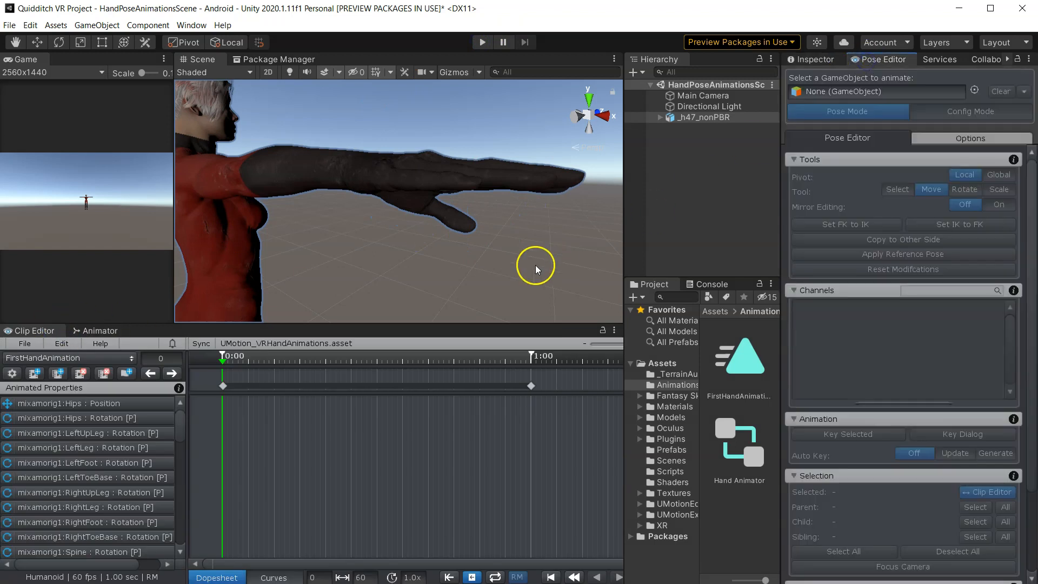
scroll(536, 270, "down", 5)
left_click_drag(623, 230, 510, 234)
left_click_drag(649, 278, 656, 406)
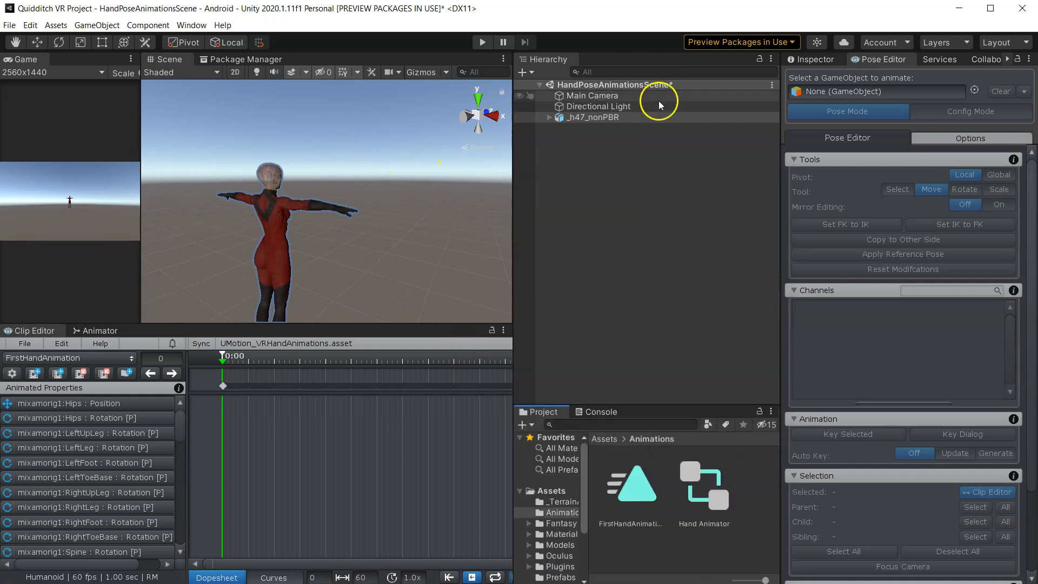
left_click(974, 89)
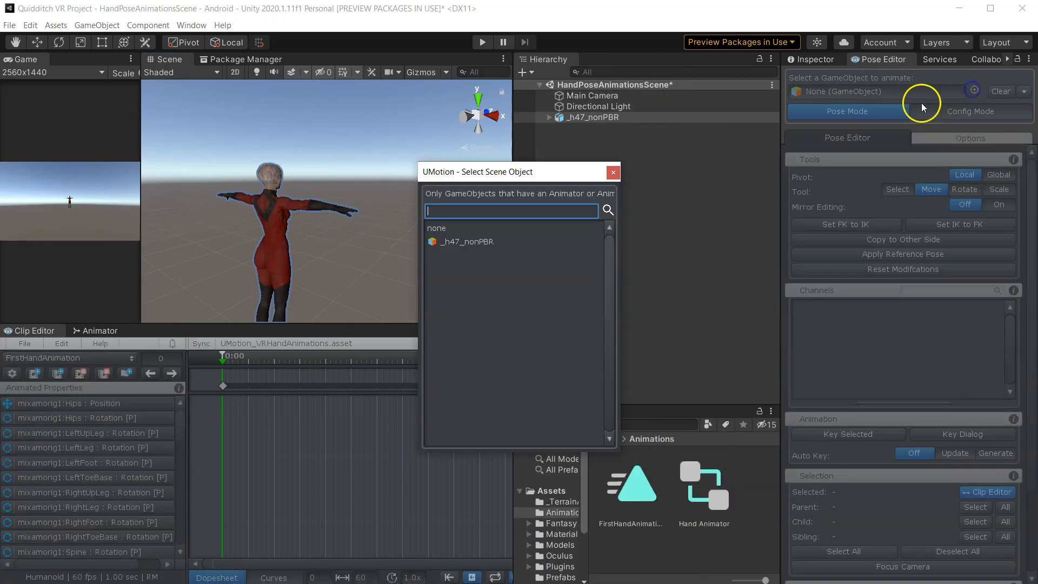
left_click(478, 246)
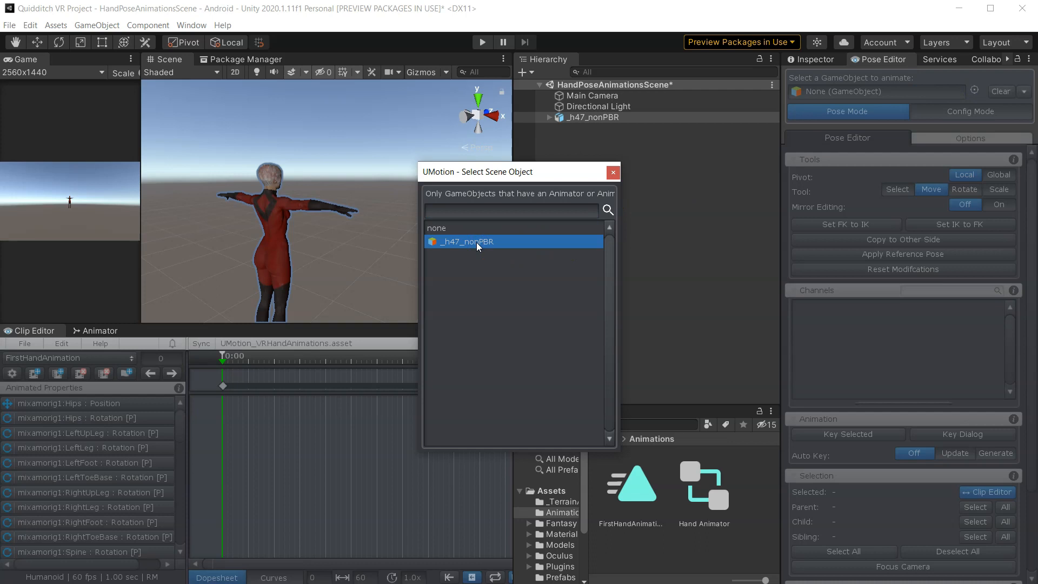
double_click(476, 243)
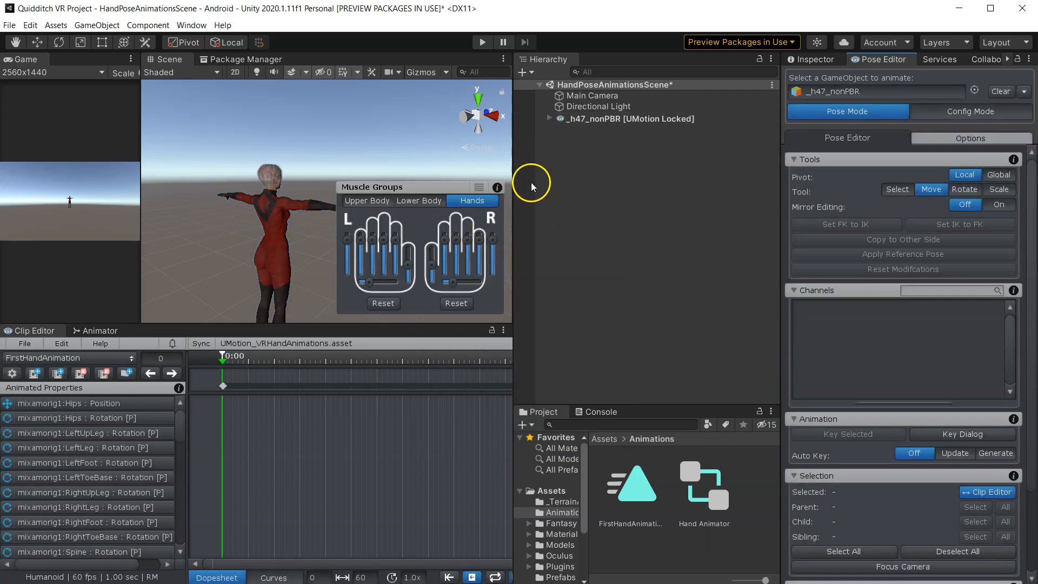
- Turn on the rig bones display so the character's bones show in the Scene view
scroll(847, 357, "down", 4)
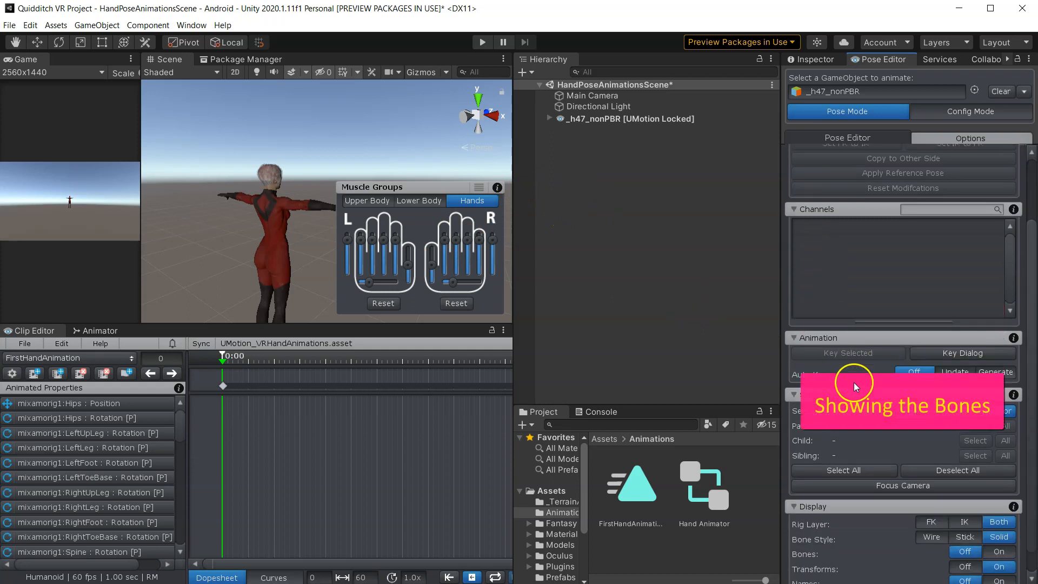
left_click(999, 527)
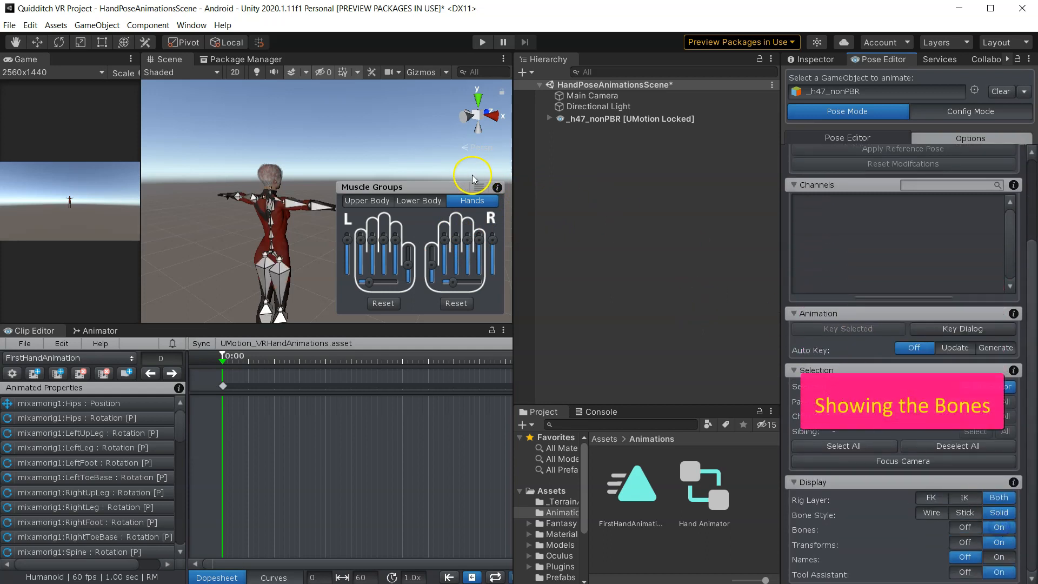
left_click_drag(515, 181, 685, 183)
right_click_drag(459, 193, 180, 179)
key("d")
right_click_drag(336, 177, 292, 162)
key("w")
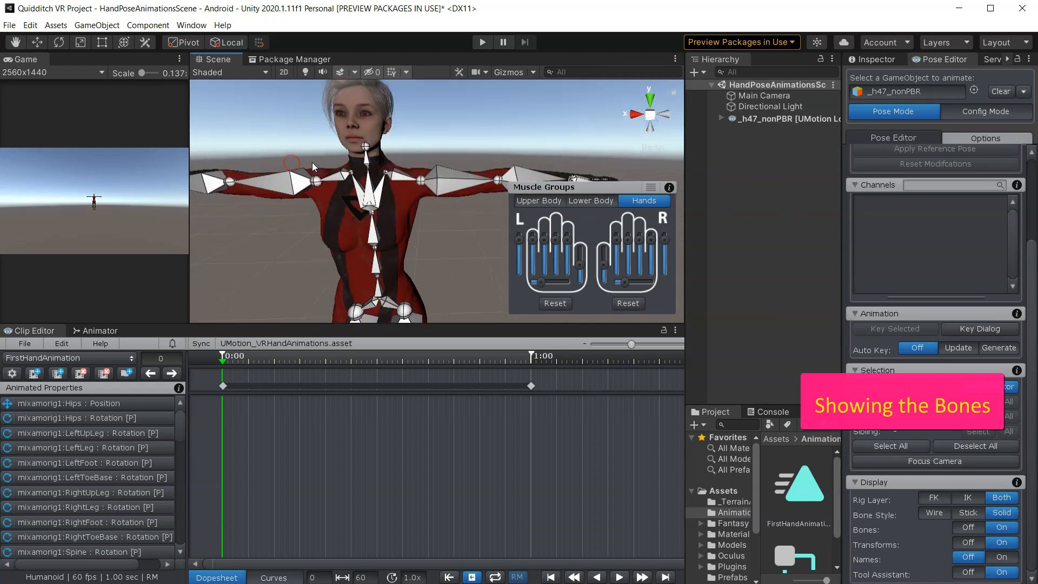
middle_click_drag(306, 134, 405, 154)
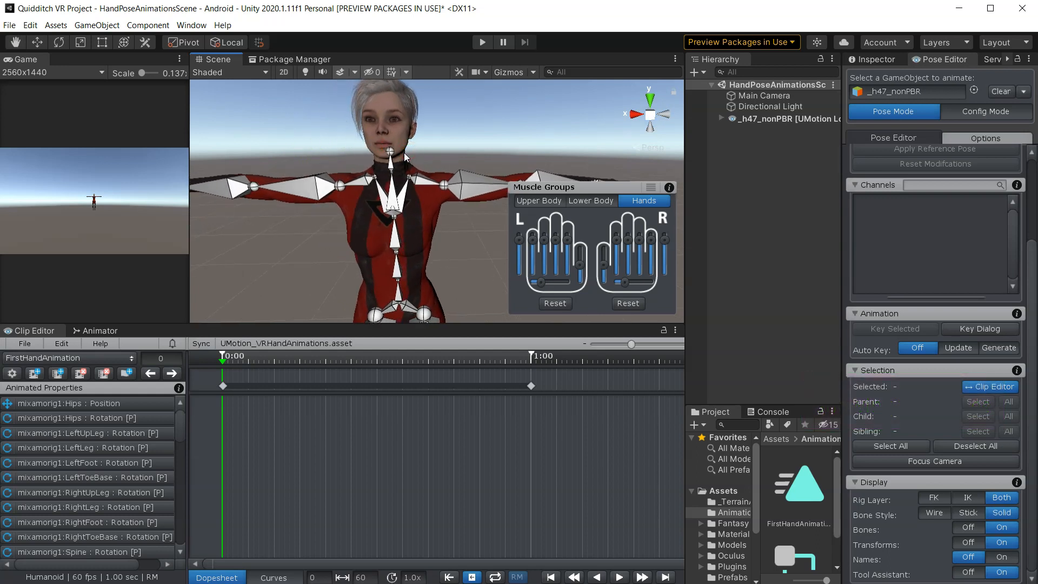
scroll(346, 191, "down", 3)
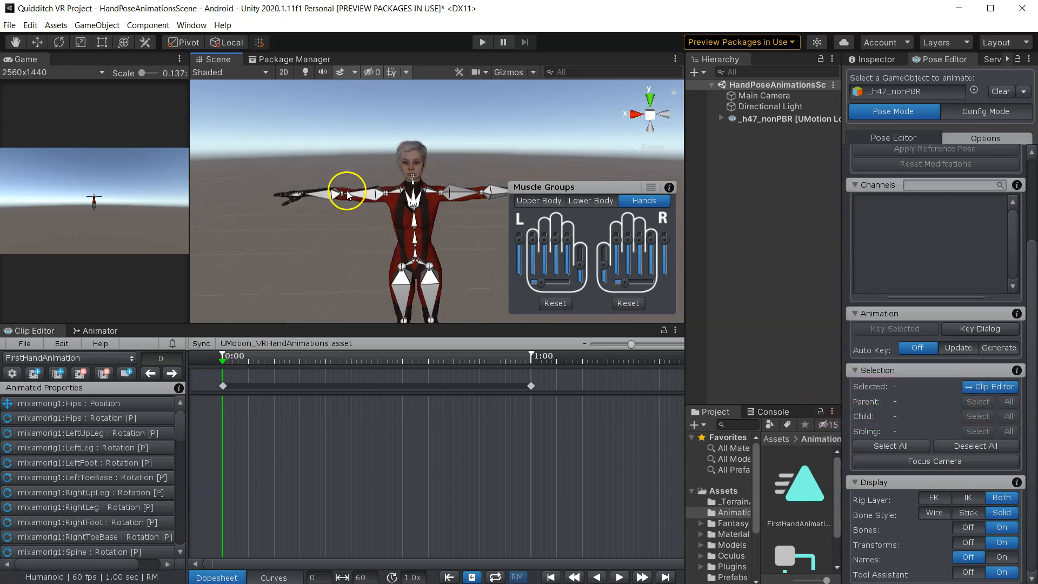
left_click(24, 344)
left_click(46, 356)
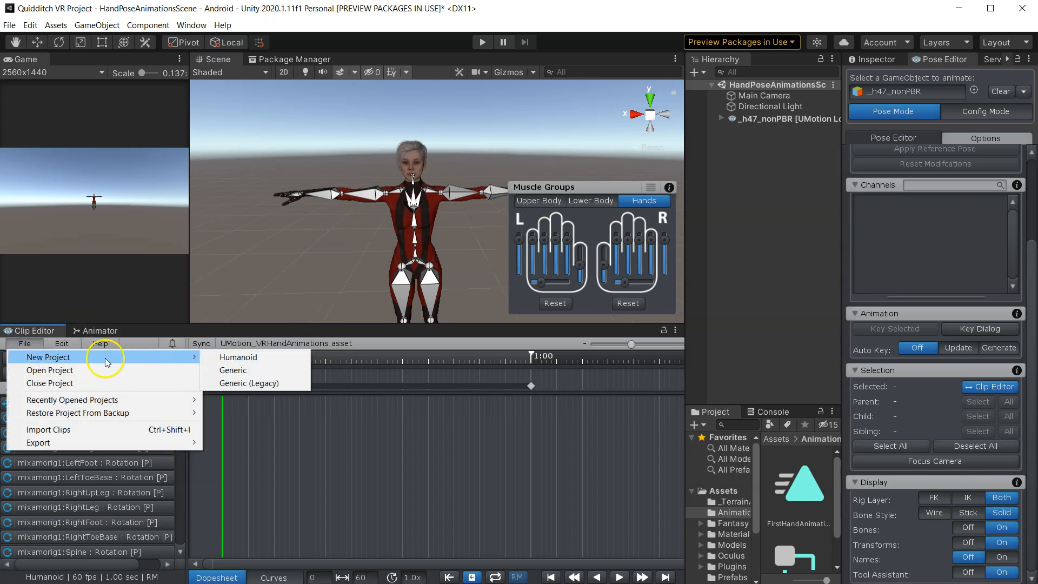
left_click(16, 346)
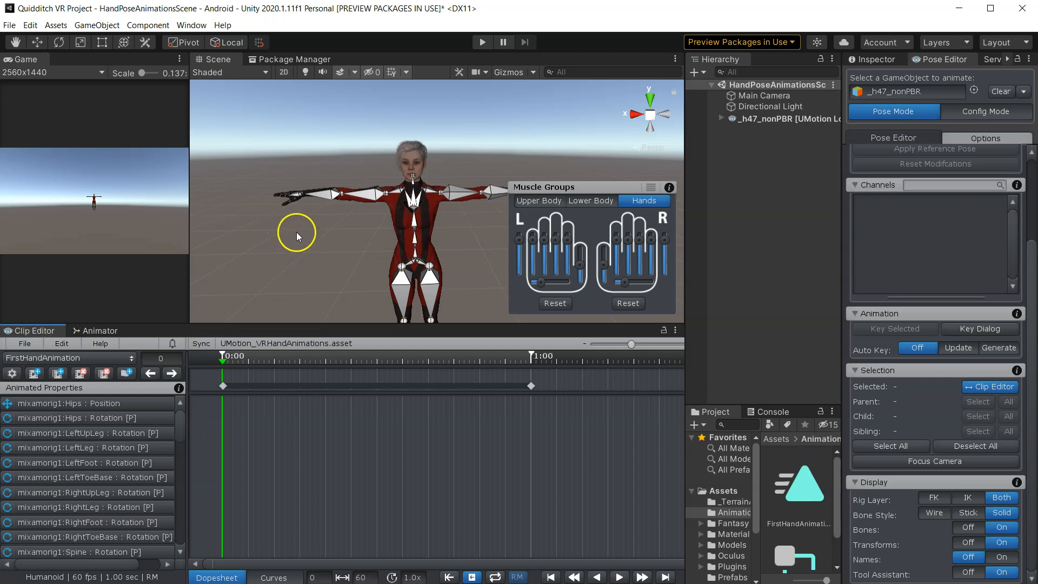
scroll(296, 232, "down", 2)
middle_click_drag(340, 220, 278, 225)
right_click_drag(278, 225, 327, 230)
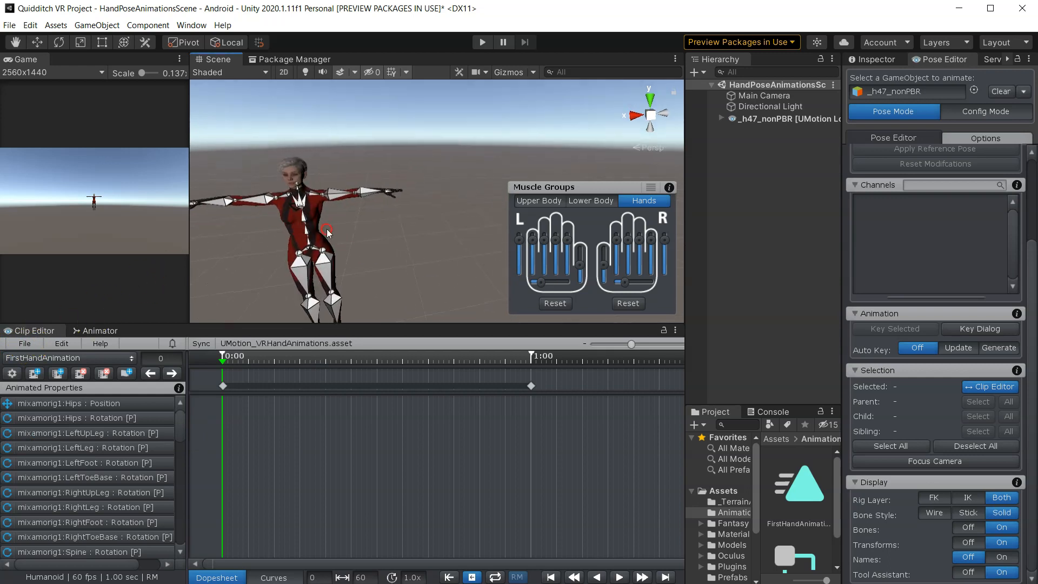
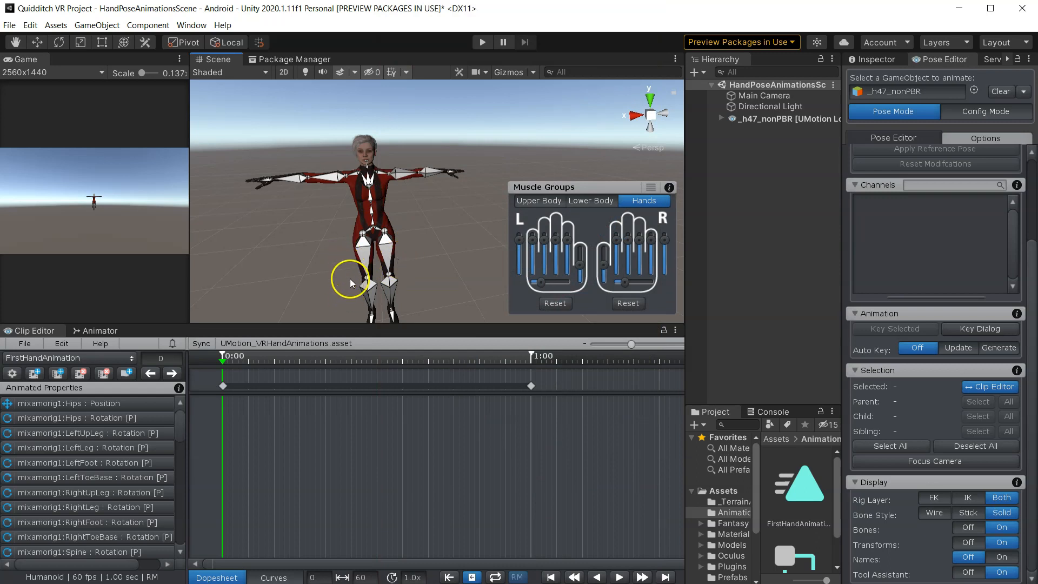
- Create a new animation clip named Grip
scroll(350, 280, "down", 8)
middle_click_drag(366, 237, 362, 265)
scroll(358, 274, "up", 4)
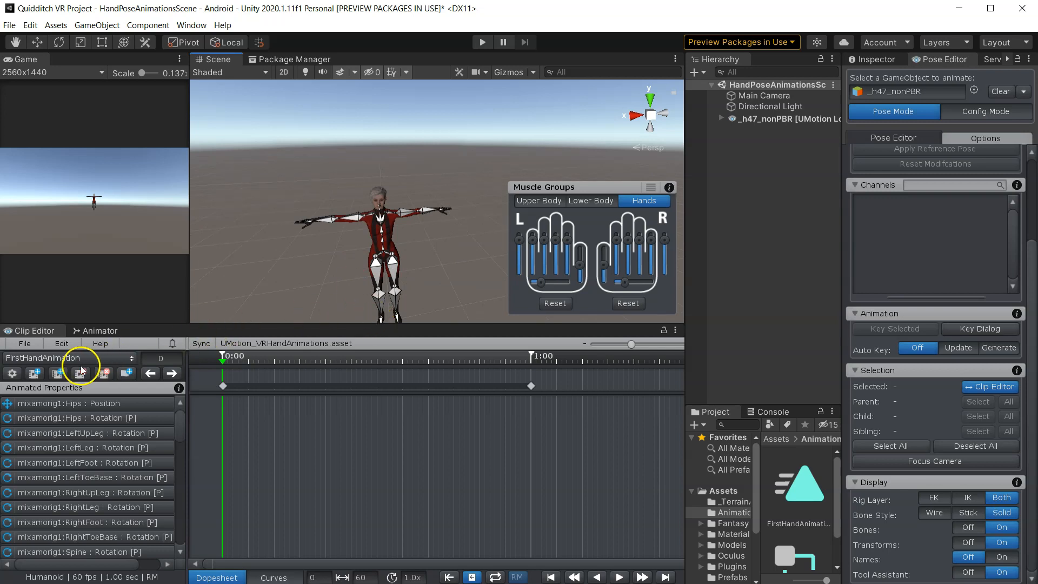
left_click(34, 373)
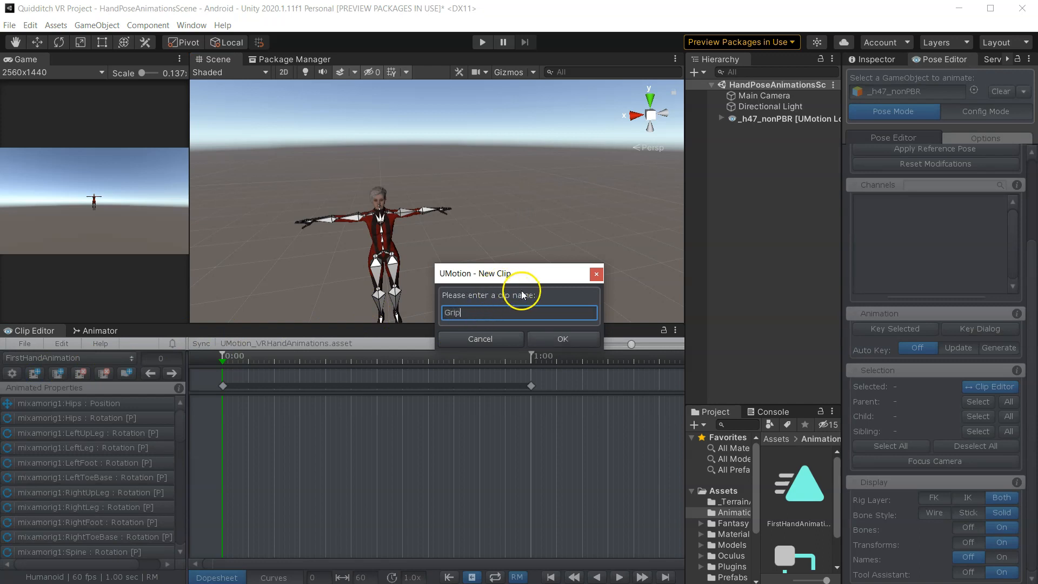
left_click(542, 339)
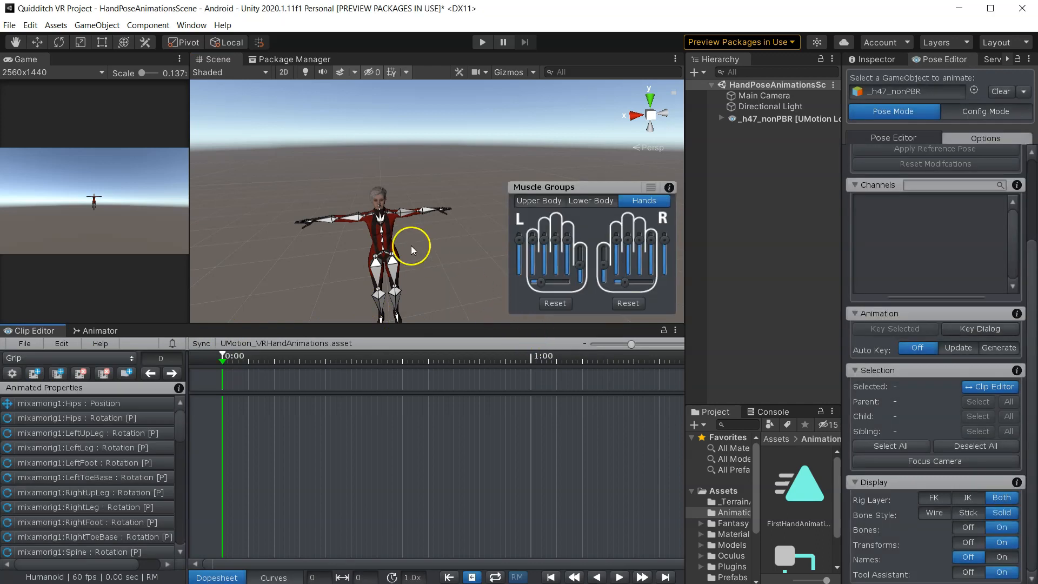
- Zoom and orbit the Scene view to examine the bones of the character's hands
scroll(358, 238, "up", 5)
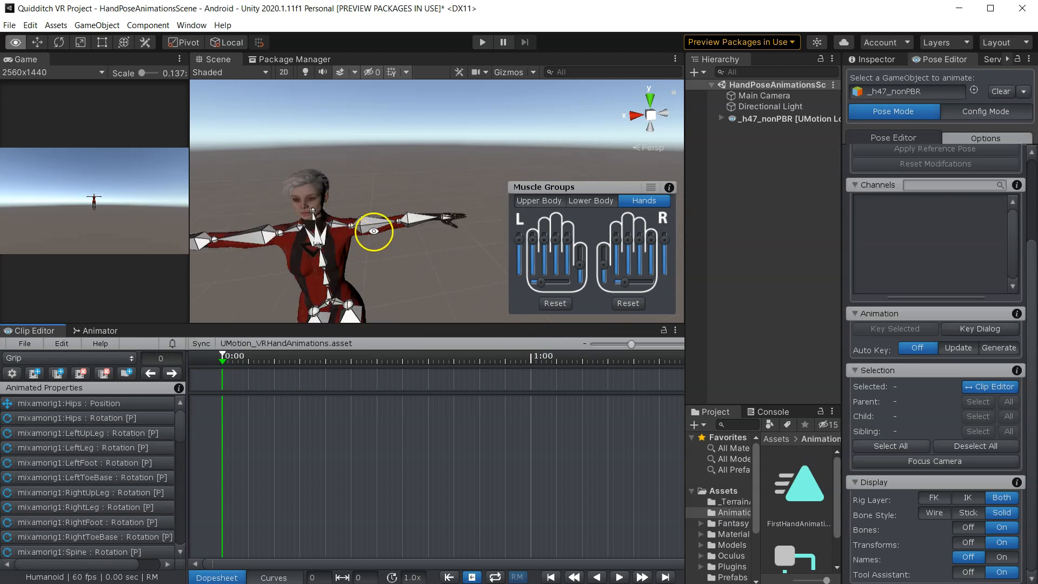
middle_click_drag(374, 231, 500, 246)
right_click_drag(374, 246, 325, 248)
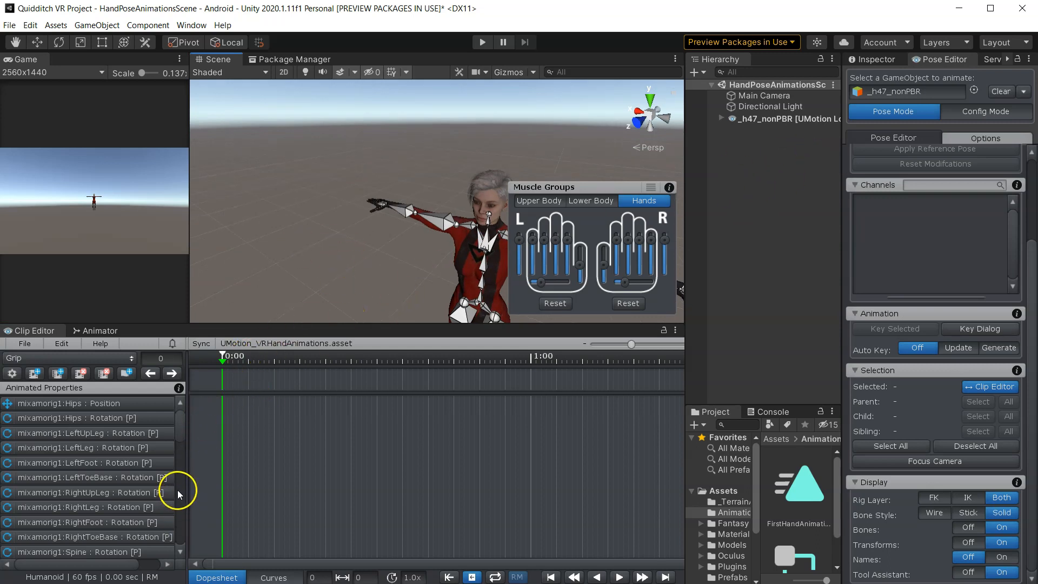
mouse_move(179, 432)
left_mouse_down()
mouse_move(183, 530)
mouse_move(197, 431)
left_mouse_up()
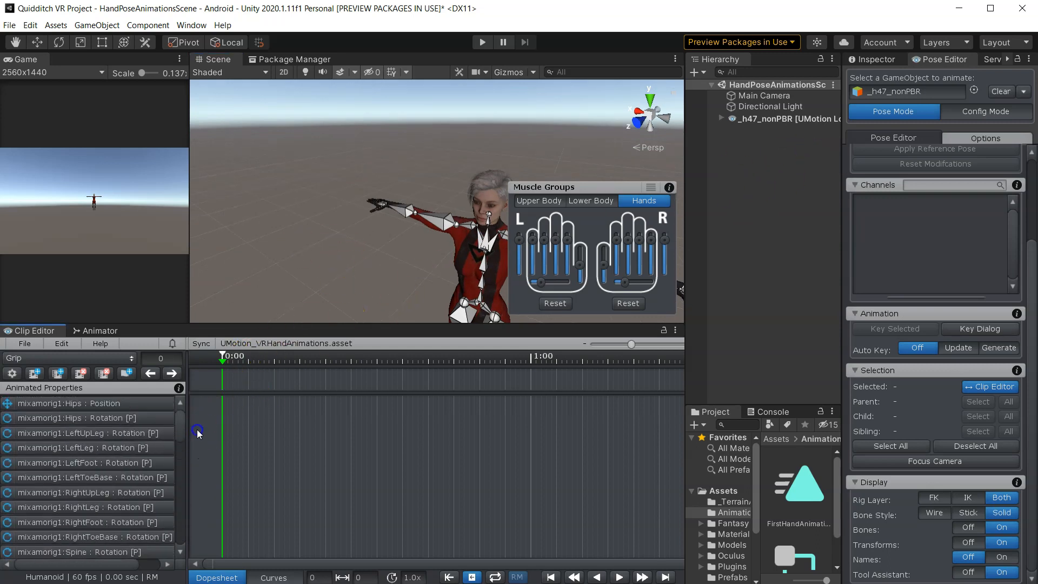
scroll(371, 245, "down", 4)
middle_click_drag(371, 245, 323, 252)
left_click_drag(322, 253, 410, 377, "alt")
scroll(384, 319, "up", 5)
scroll(384, 318, "down", 5)
middle_click_drag(385, 318, 405, 300)
scroll(405, 301, "up", 5)
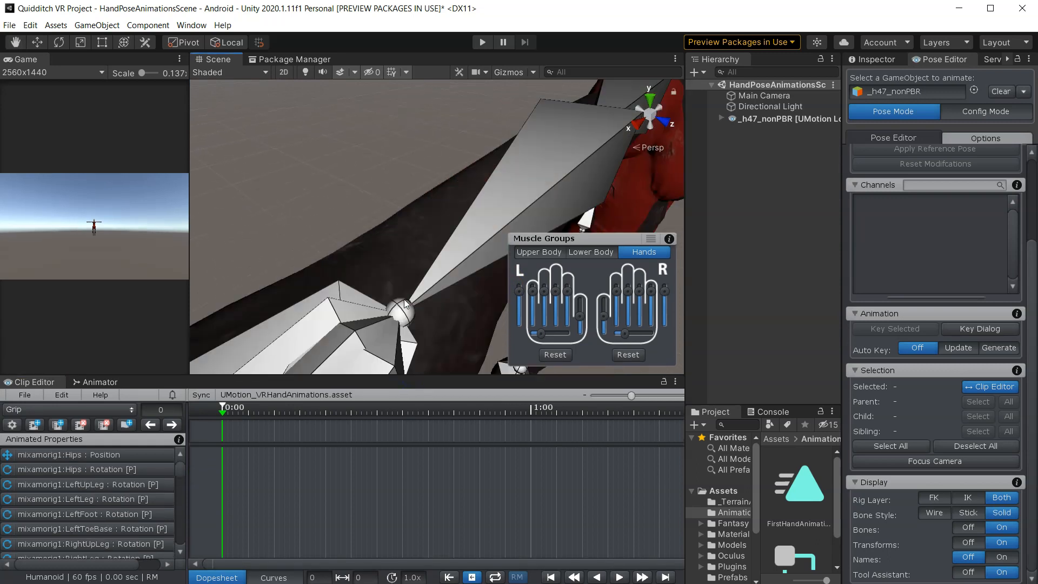
scroll(407, 300, "down", 8)
left_click_drag(222, 412, 216, 416)
right_click_drag(385, 265, 326, 263)
scroll(347, 294, "up", 8)
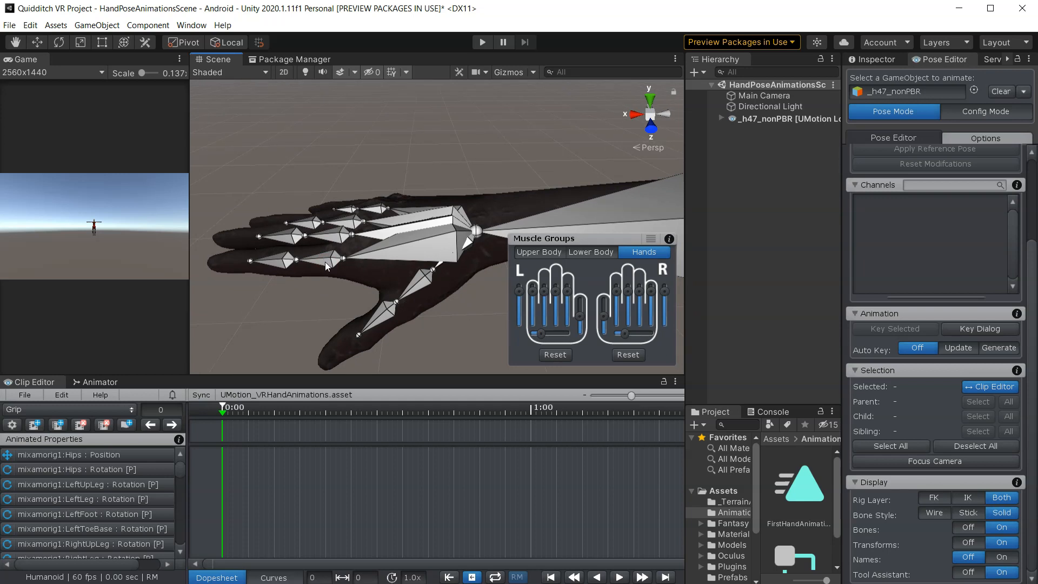
right_click_drag(326, 262, 364, 331)
scroll(361, 308, "down", 6)
middle_click_drag(382, 275, 245, 263)
middle_click_drag(457, 223, 313, 238)
scroll(315, 239, "up", 4)
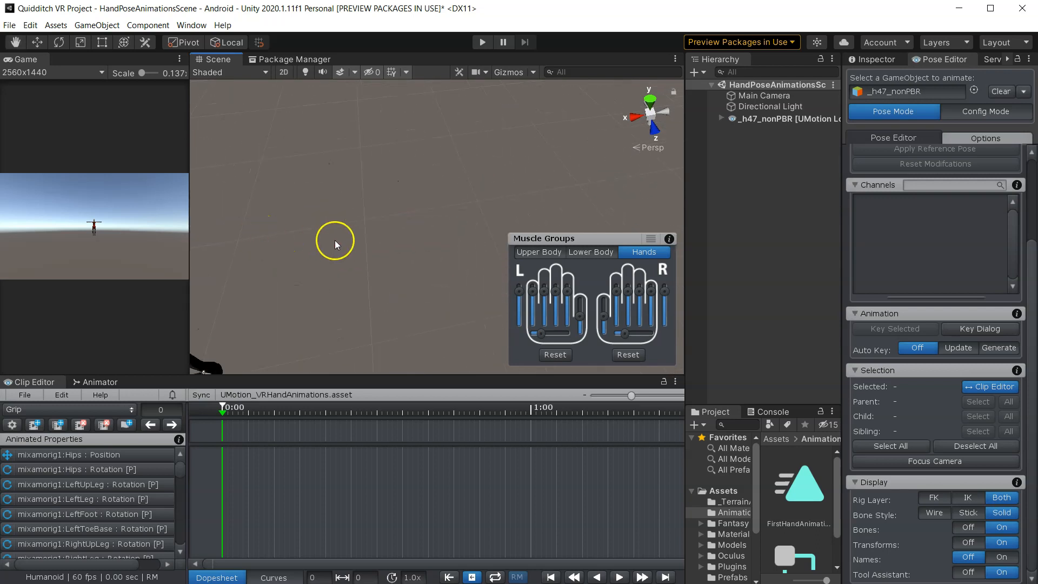
right_click_drag(336, 240, 140, 210)
middle_click_drag(254, 198, 283, 274)
scroll(313, 255, "up", 3)
right_click_drag(313, 254, 433, 250)
middle_click_drag(359, 247, 433, 262)
right_click_drag(434, 261, 415, 323)
middle_click_drag(415, 322, 420, 368)
right_click_drag(406, 319, 417, 346)
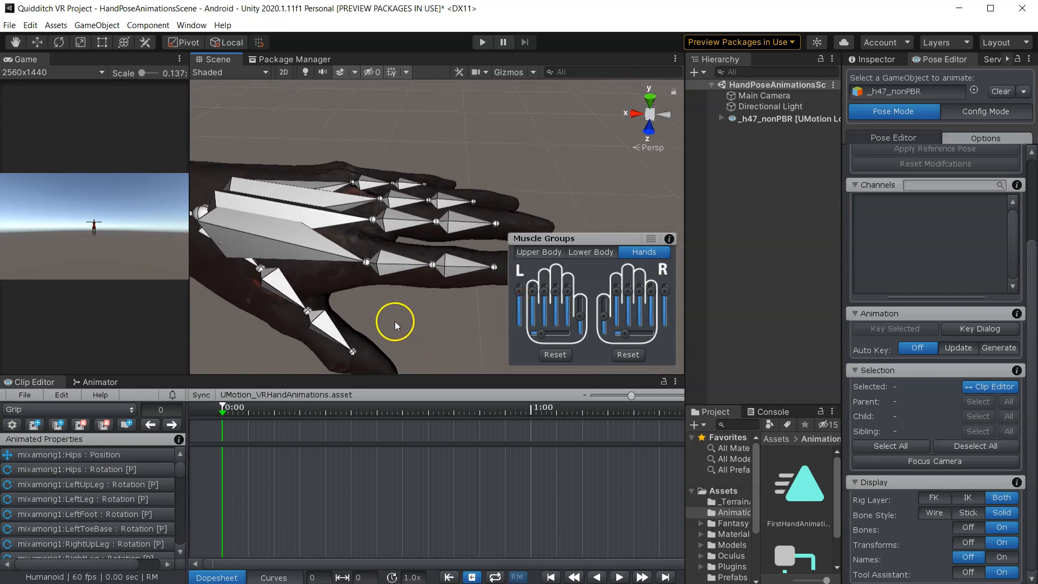
scroll(395, 324, "down", 5)
middle_click_drag(313, 281, 411, 274)
scroll(342, 261, "up", 5)
middle_click_drag(331, 260, 373, 260)
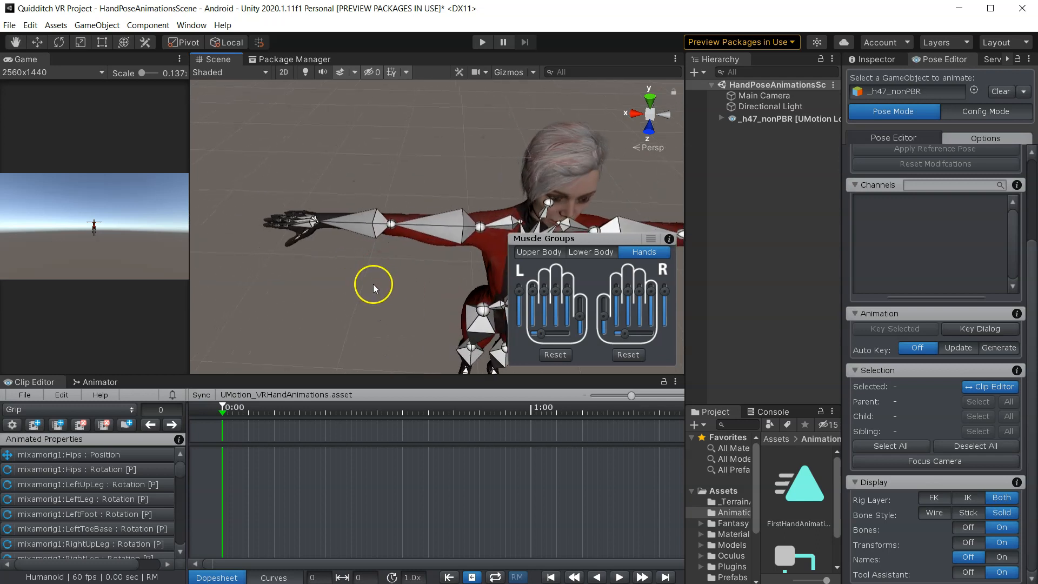
right_click_drag(326, 271, 336, 270)
middle_click_drag(334, 270, 396, 269)
scroll(373, 263, "up", 5)
right_click_drag(368, 263, 320, 255)
middle_click_drag(324, 260, 511, 315)
- Select the full bone hierarchies of both the right and left hands
double_click(335, 236)
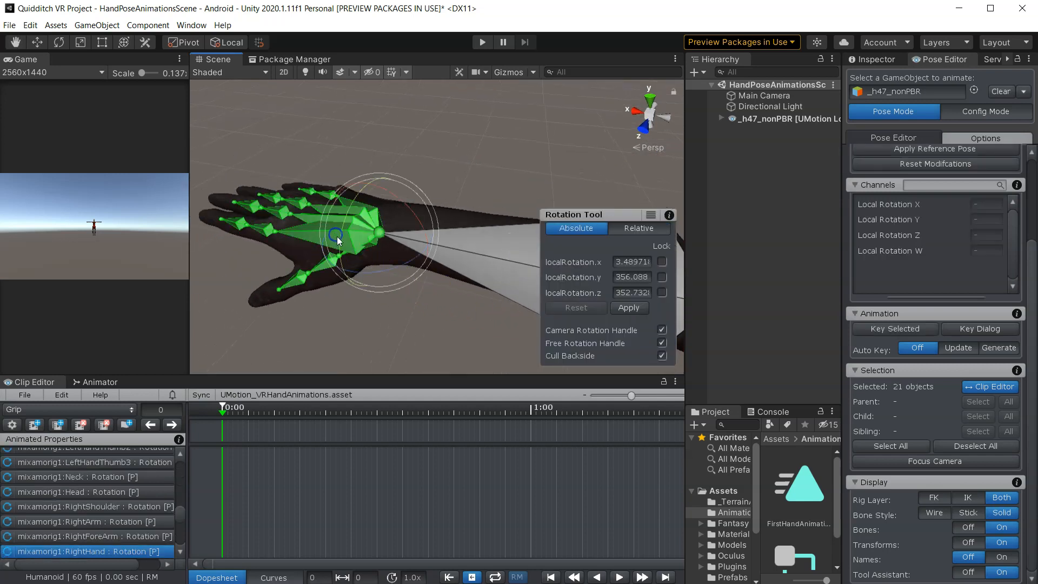
scroll(424, 304, "down", 8)
middle_click_drag(468, 297, 352, 273)
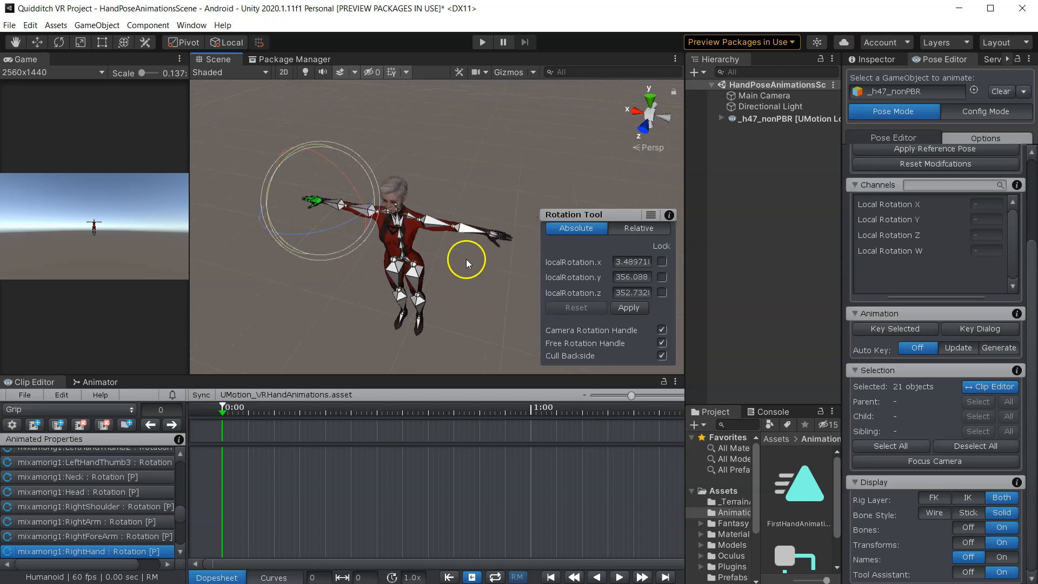
scroll(432, 257, "up", 5)
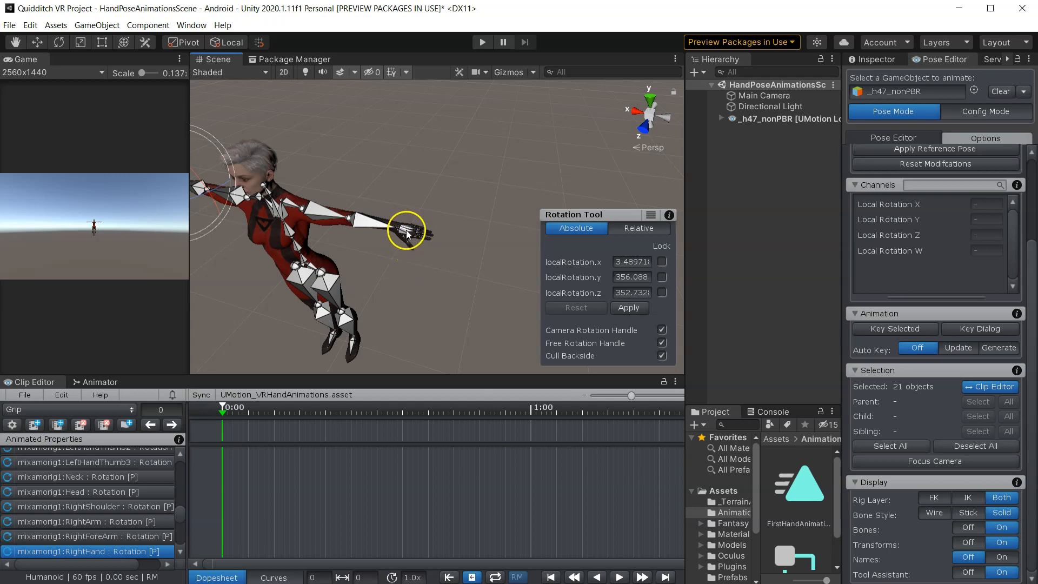
double_click(407, 230, "shift")
middle_click_drag(318, 266, 401, 263)
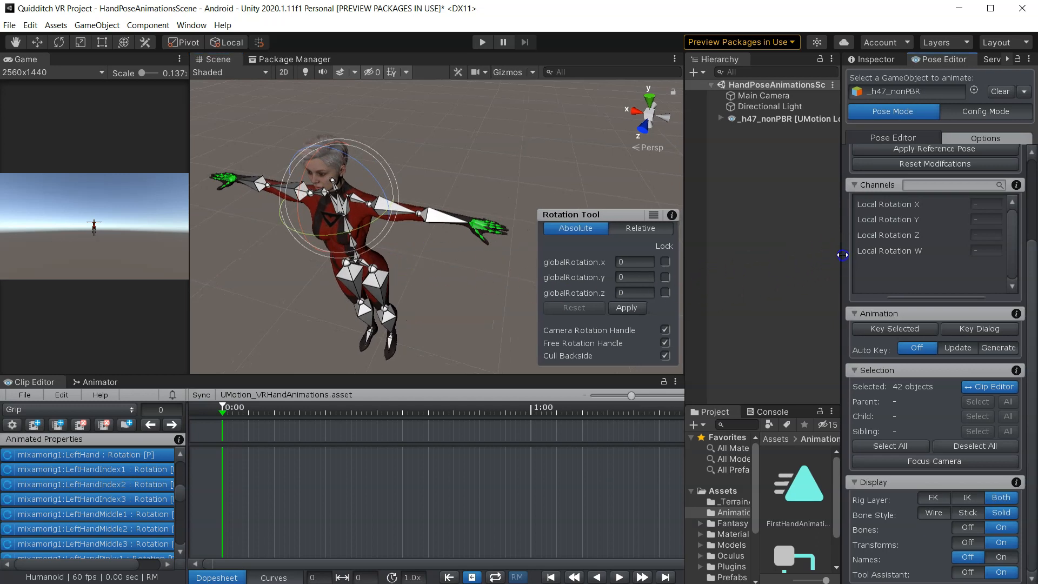
- Key all properties of the selected hand bones at the first frame
left_click_drag(842, 254, 756, 244)
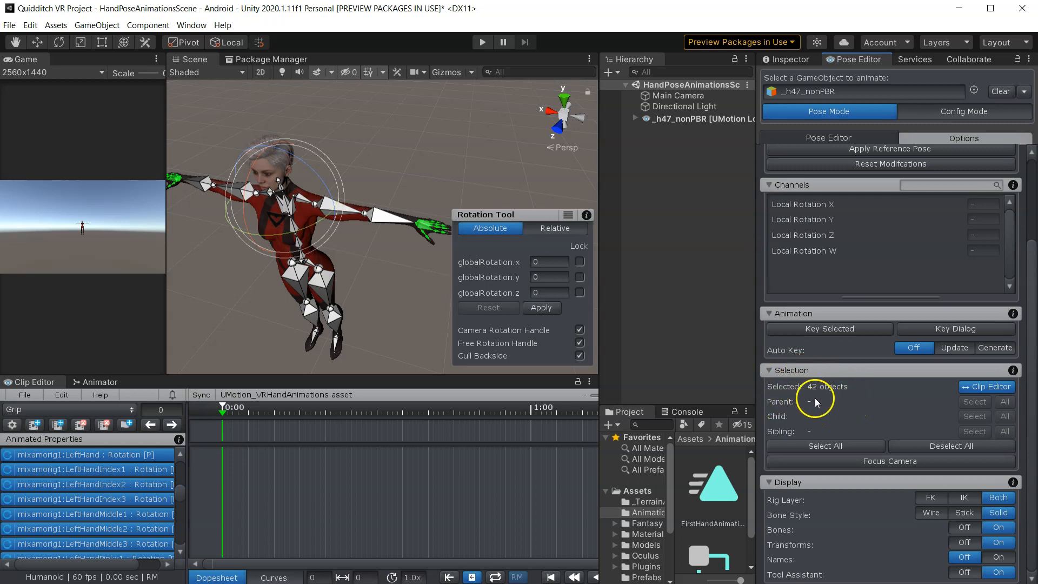
middle_click_drag(352, 287, 368, 300)
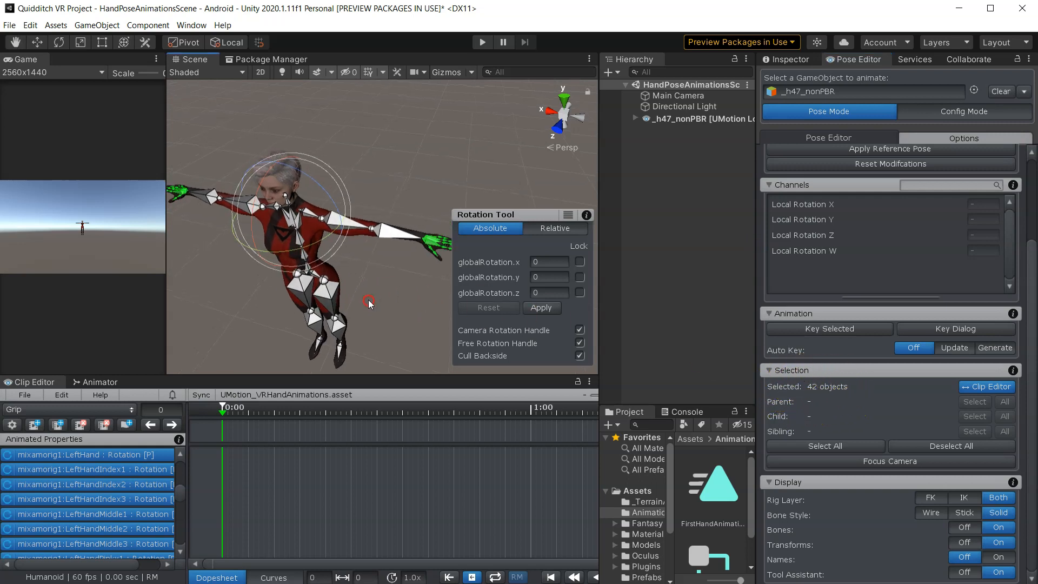
scroll(368, 299, "down", 2)
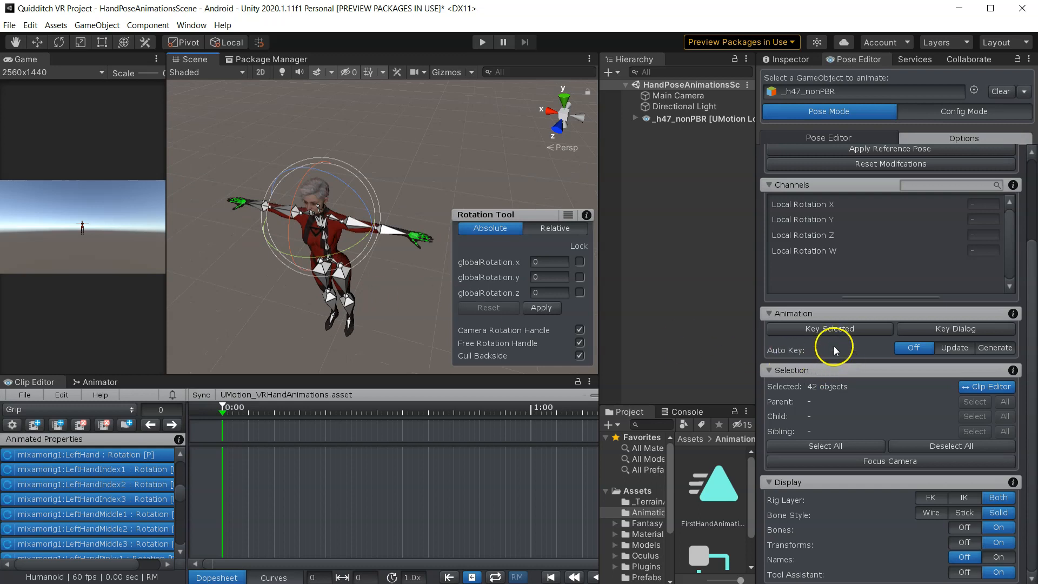
left_click(824, 329)
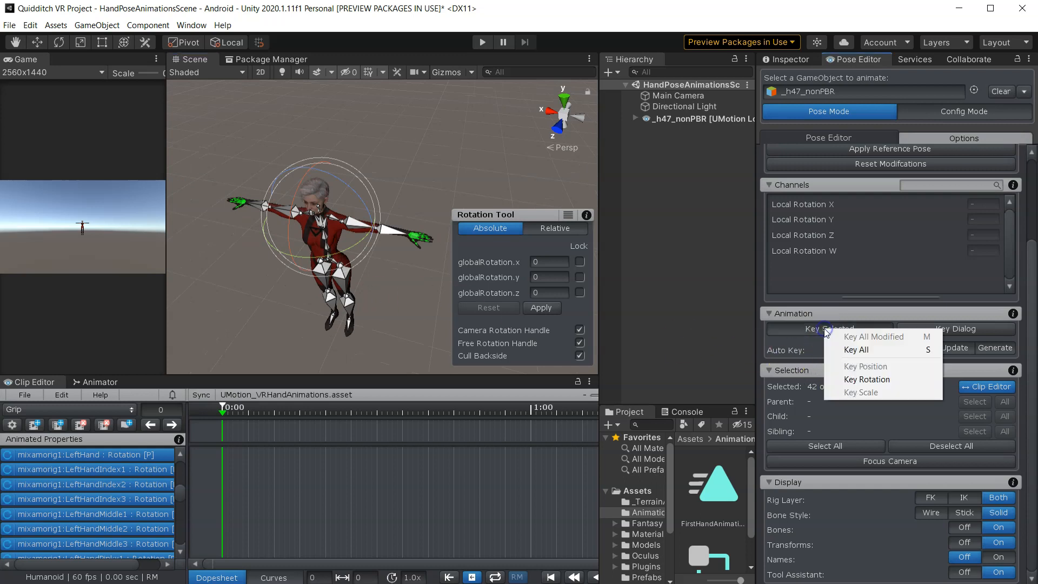
left_click(848, 351)
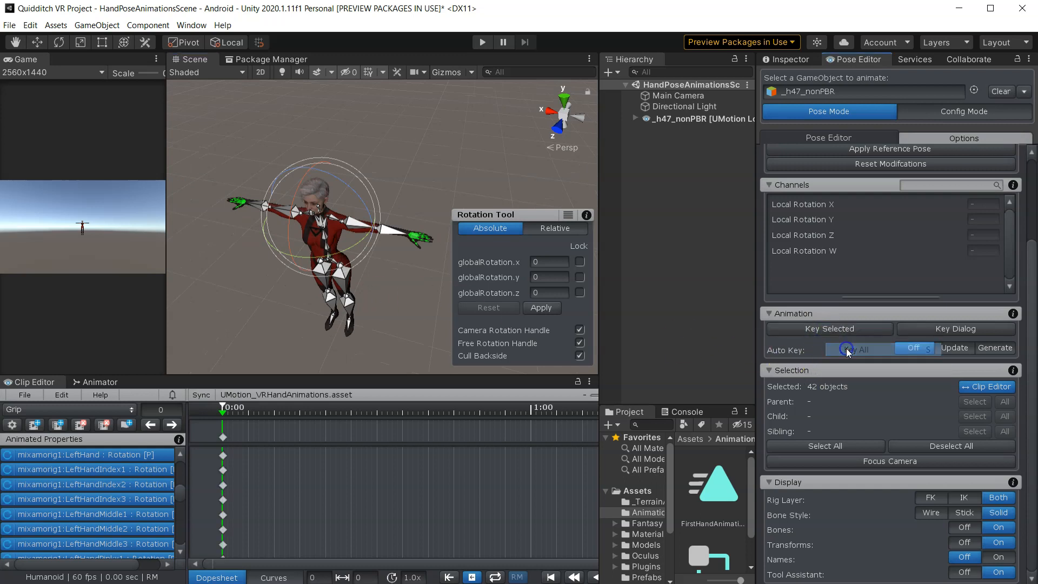
- Move the playhead to frame 60 of the Grip clip
left_click(381, 333)
left_click_drag(300, 377, 314, 236)
left_click_drag(180, 405, 197, 513)
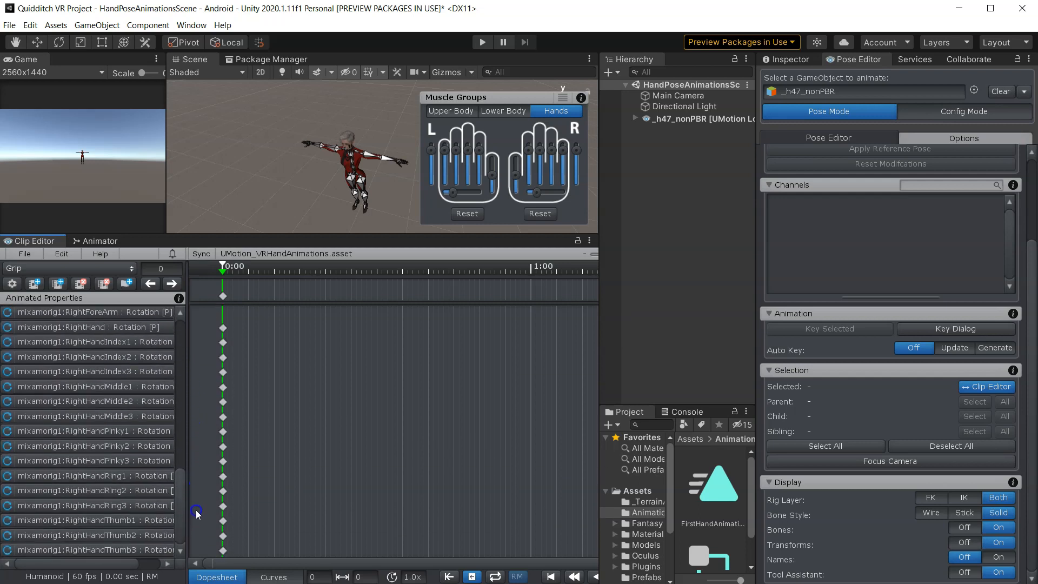
left_click_drag(339, 235, 352, 434)
middle_click_drag(296, 278, 375, 292)
right_click_drag(363, 291, 440, 282)
middle_click_drag(272, 287, 319, 263)
scroll(269, 298, "up", 7)
middle_click_drag(269, 298, 441, 216)
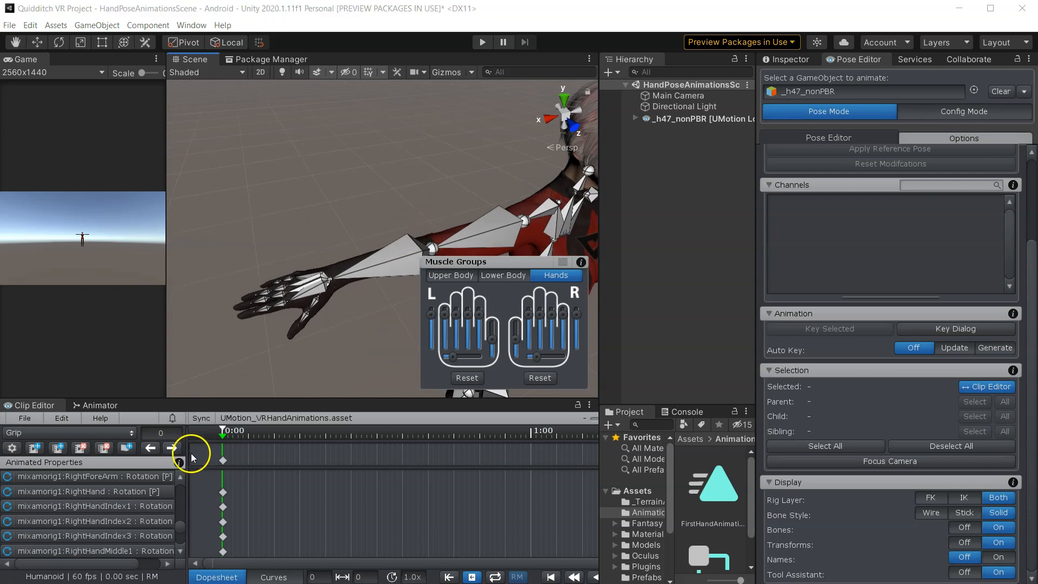
left_click_drag(223, 437, 236, 439)
left_click_drag(470, 459, 527, 459)
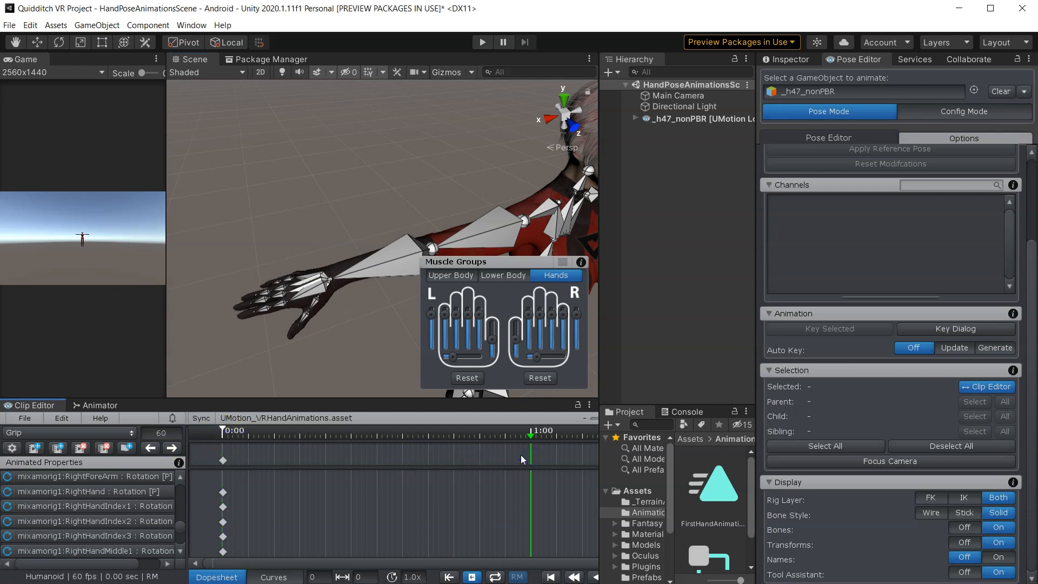
- Move the Muscle Groups overlay to the left side of the Scene view
scroll(358, 268, "down", 5)
left_click_drag(601, 227, 686, 227)
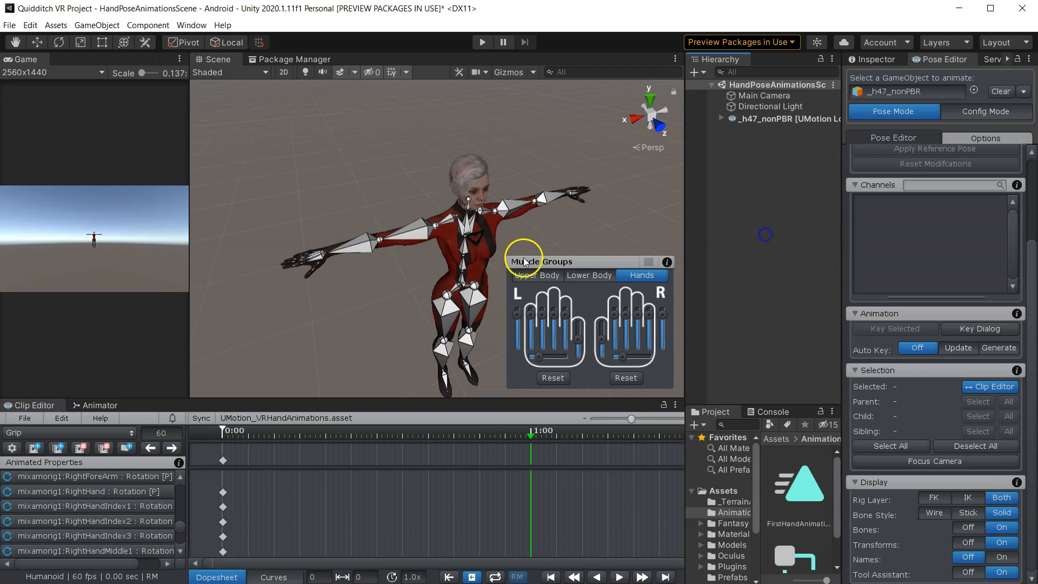
left_click_drag(185, 197, 68, 194)
left_click_drag(560, 261, 138, 229)
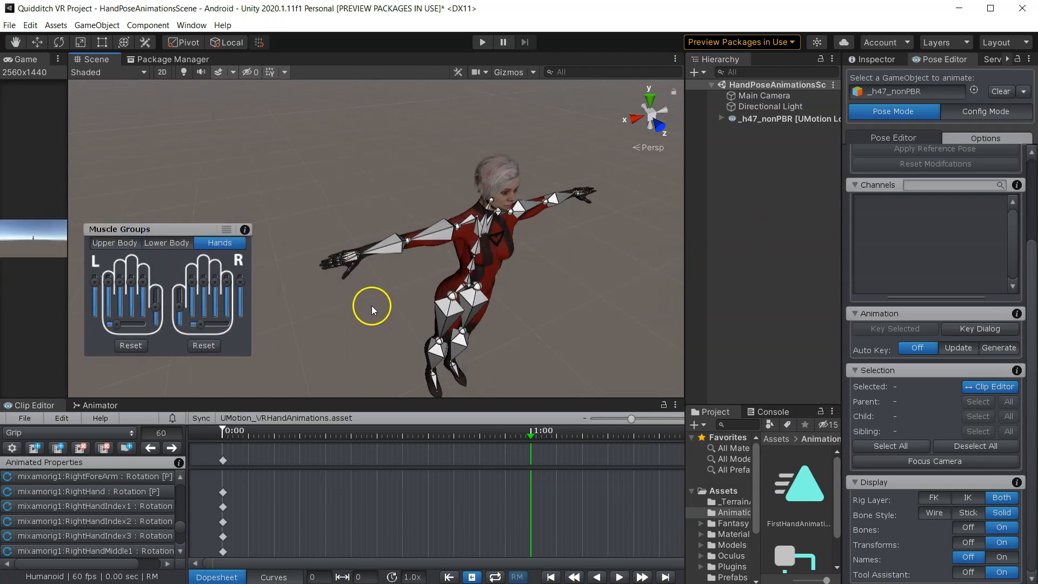
scroll(302, 242, "up", 2)
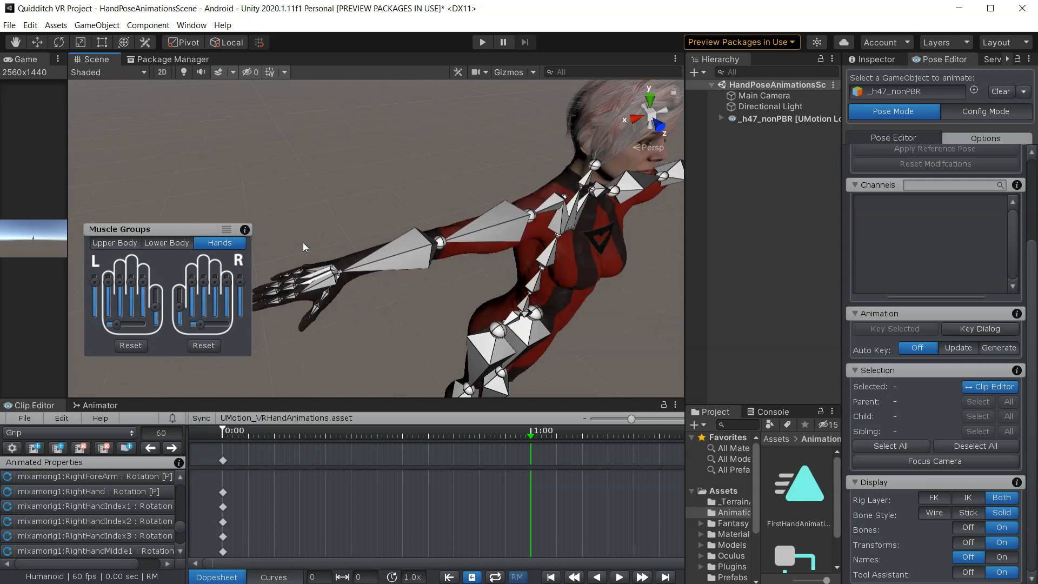
scroll(296, 238, "up", 3)
left_click_drag(331, 247, 392, 253, "alt")
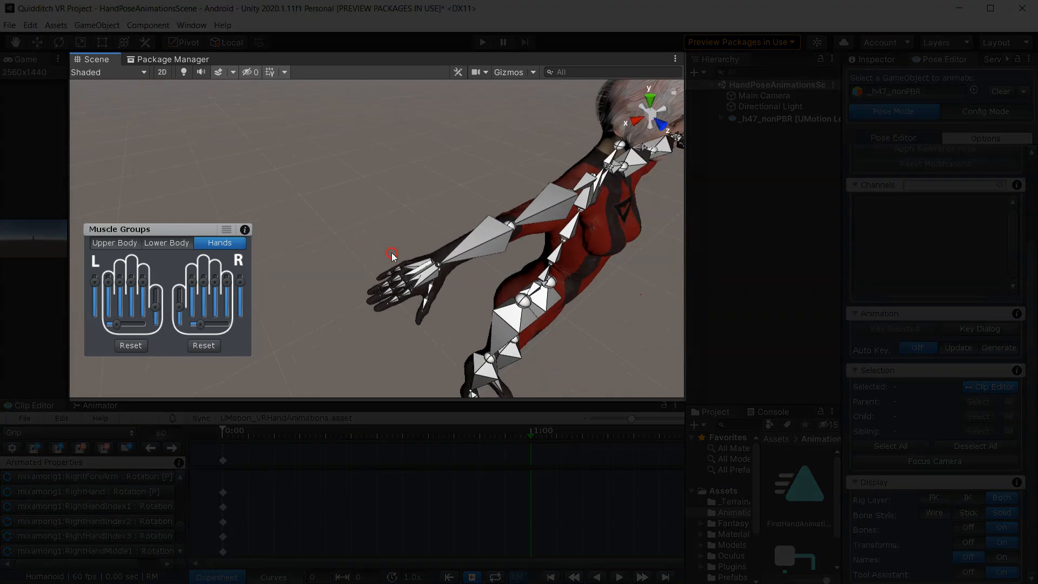
- Try bending the right hand's fingers with the muscle sliders, then reset the right hand
left_click_drag(196, 282, 201, 304)
scroll(617, 295, "down", 4)
middle_click_drag(617, 294, 388, 300)
middle_click_drag(543, 220, 350, 297)
scroll(350, 297, "up", 6)
mouse_move(466, 206)
middle_mouse_down()
mouse_move(365, 299)
mouse_move(421, 272)
middle_mouse_up()
scroll(300, 327, "down", 8)
scroll(422, 272, "up", 2)
left_click_drag(514, 263, 438, 281, "alt")
middle_click_drag(454, 284, 490, 264)
left_click(230, 286)
left_click(205, 347)
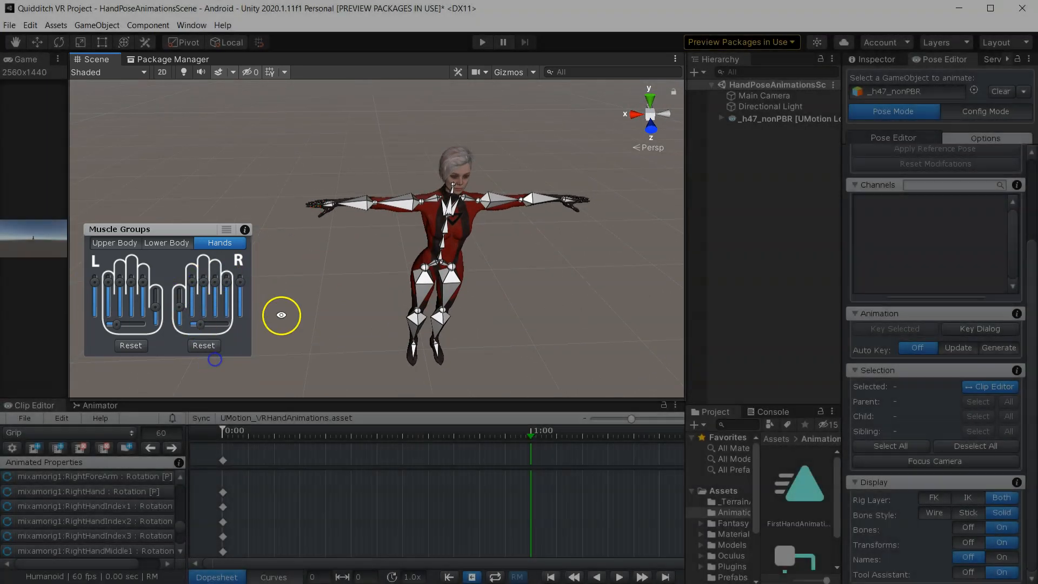
- Turn on Mirror Editing in the Pose Editor options
scroll(313, 193, "up", 4)
middle_click_drag(310, 191, 268, 239)
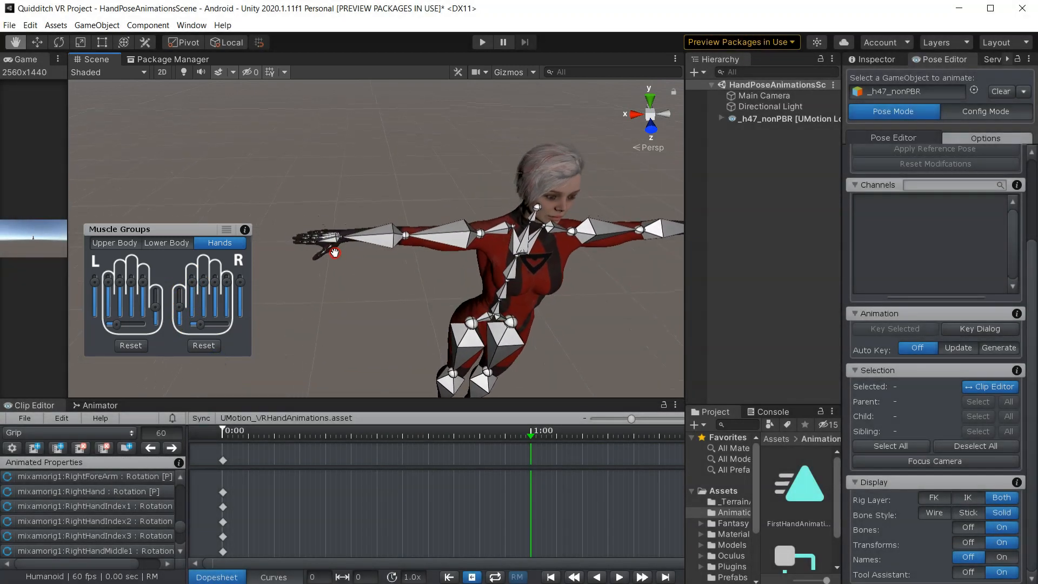
right_click_drag(346, 248, 327, 276)
middle_click_drag(368, 241, 293, 284)
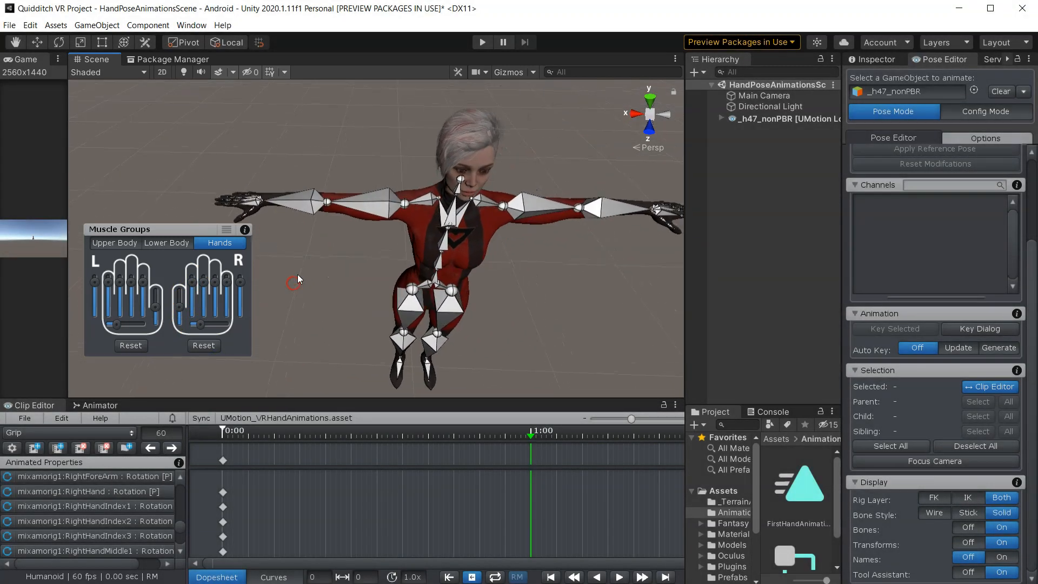
right_click_drag(298, 275, 343, 271)
scroll(238, 213, "up", 5)
middle_click_drag(239, 213, 333, 179)
right_click_drag(324, 208, 314, 231)
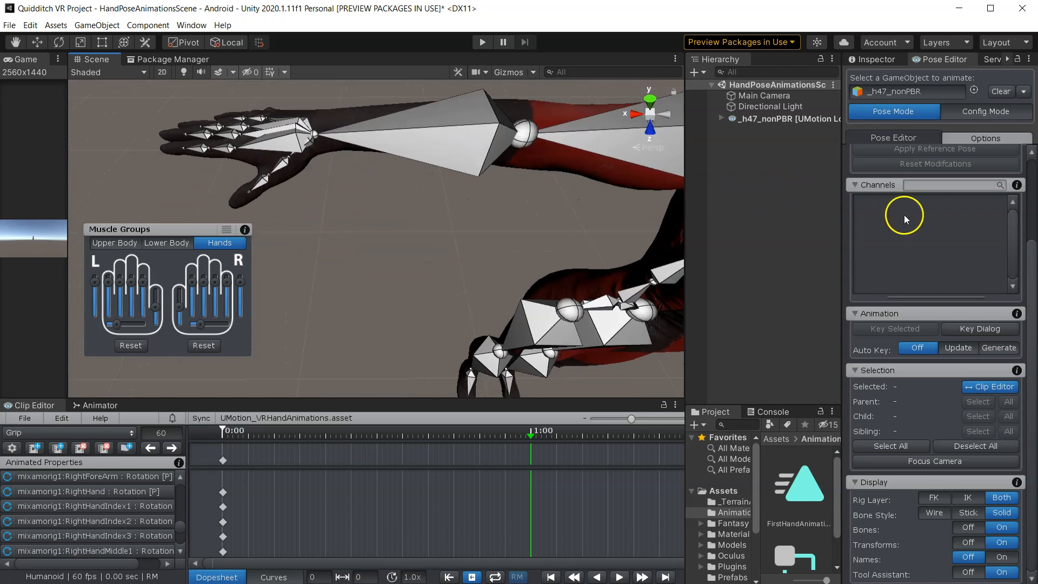
scroll(908, 222, "up", 3)
scroll(912, 230, "up", 1)
left_click_drag(846, 157, 696, 162)
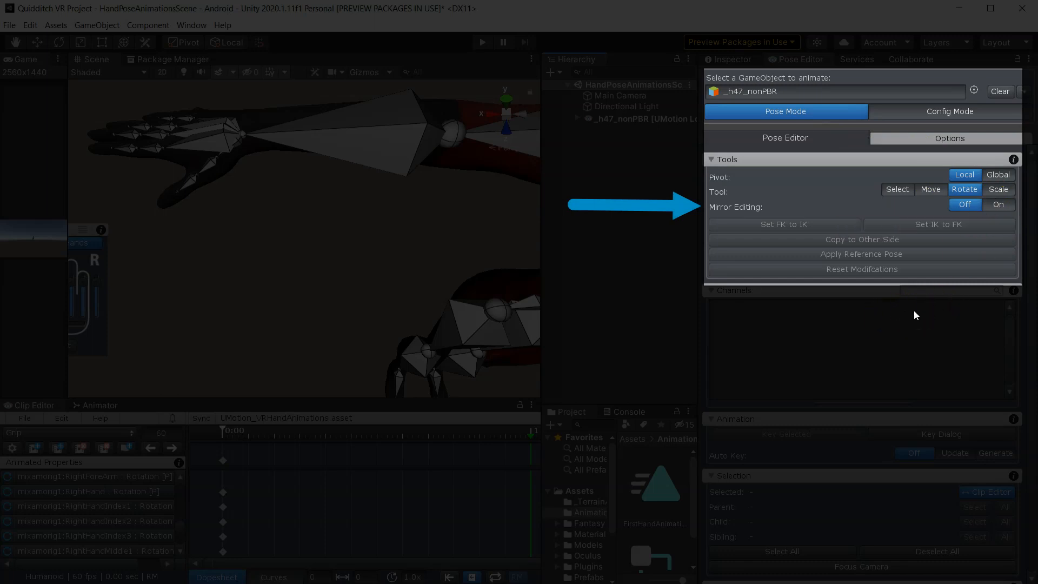
left_click(992, 206)
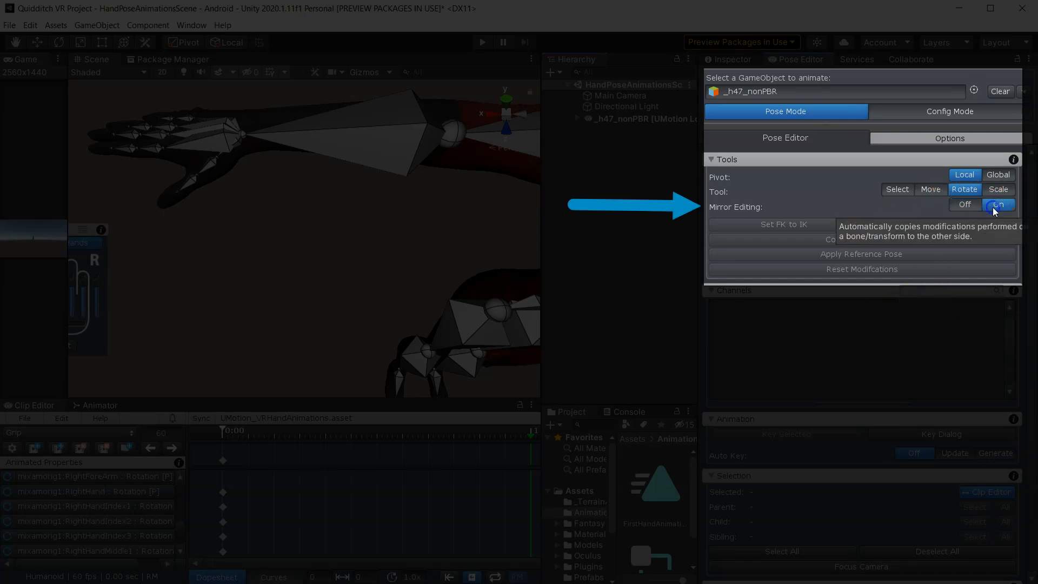
- Orbit and zoom around the character to inspect both hands
left_click_drag(373, 248, 352, 282, "alt")
left_click_drag(425, 270, 235, 195, "alt")
middle_click_drag(404, 291, 213, 274)
middle_click_drag(357, 282, 342, 281)
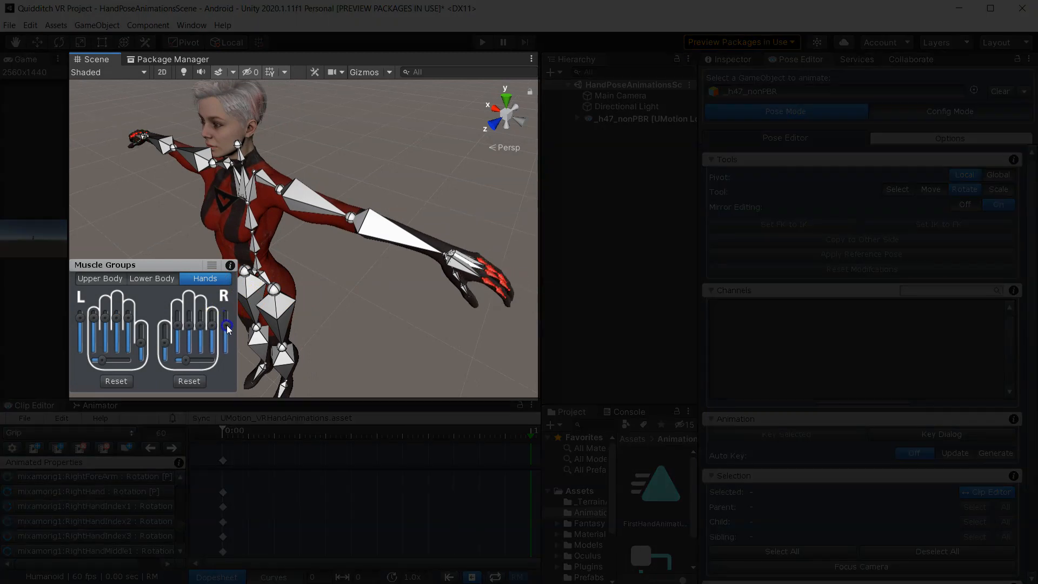
right_click_drag(362, 305, 229, 299)
scroll(375, 299, "up", 4)
right_click_drag(437, 303, 415, 299)
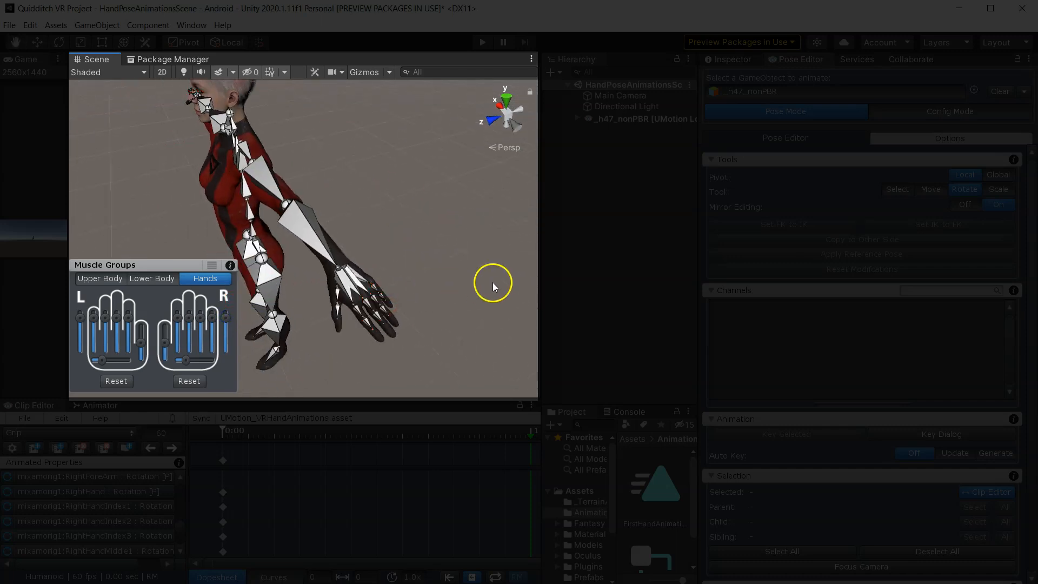
scroll(393, 281, "up", 3)
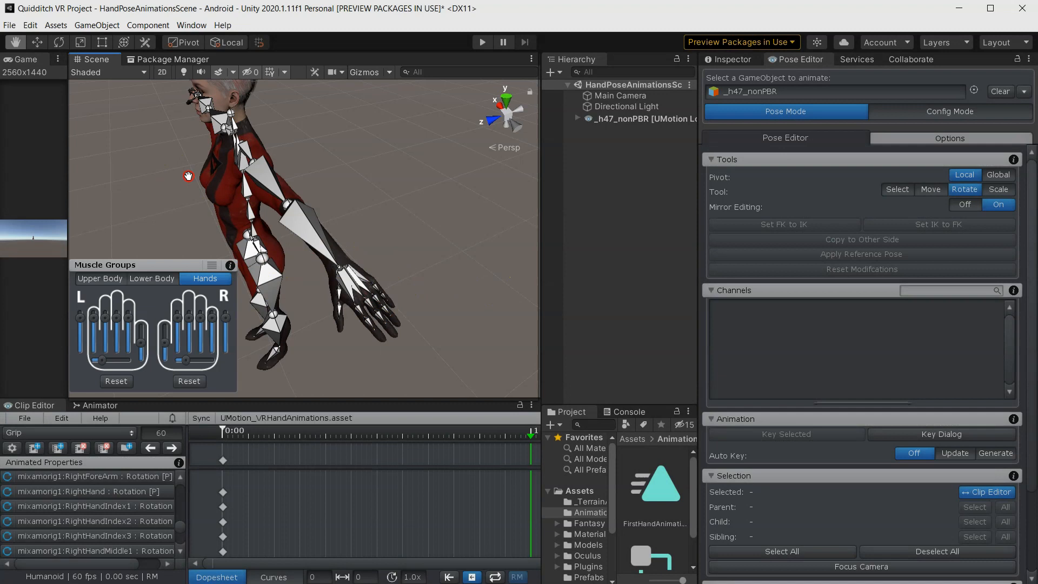
- Adjust a right-hand finger muscle slider to shape the pointing hand pose
middle_click_drag(190, 174, 424, 229)
scroll(303, 215, "down", 5)
left_click_drag(177, 209, 352, 210, "alt")
middle_click_drag(257, 225, 152, 200)
left_click_drag(152, 200, 366, 184, "alt")
scroll(365, 184, "up", 3)
middle_click_drag(216, 157, 402, 180)
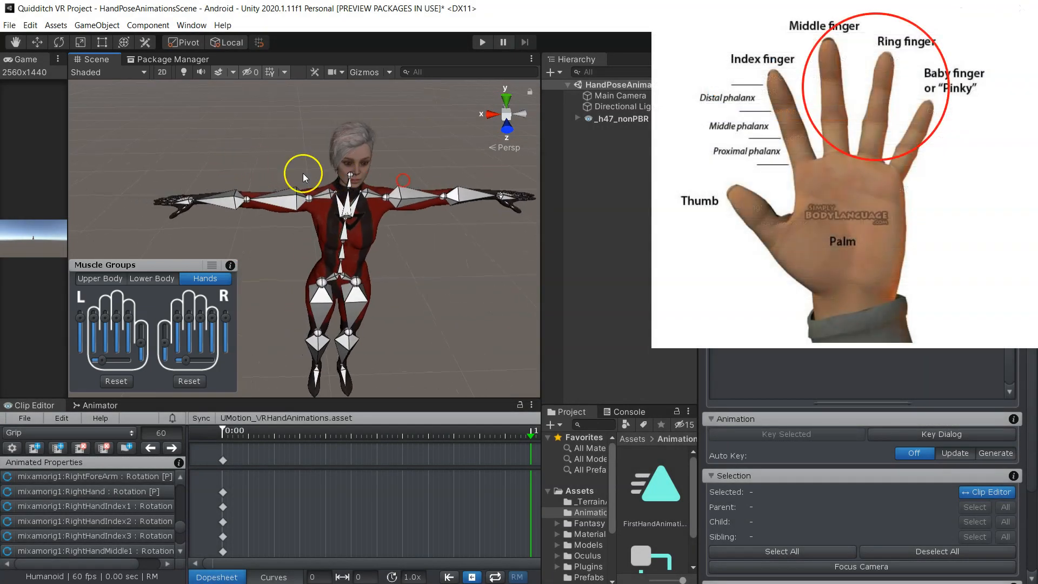
middle_click_drag(142, 179, 176, 182)
scroll(146, 178, "up", 4)
left_click_drag(146, 178, 225, 204, "alt")
scroll(151, 180, "down", 6)
middle_click_drag(205, 190, 460, 202)
scroll(364, 213, "up", 3)
left_click_drag(364, 213, 477, 176, "alt")
middle_click_drag(346, 268, 289, 307)
right_click_drag(408, 209, 381, 233)
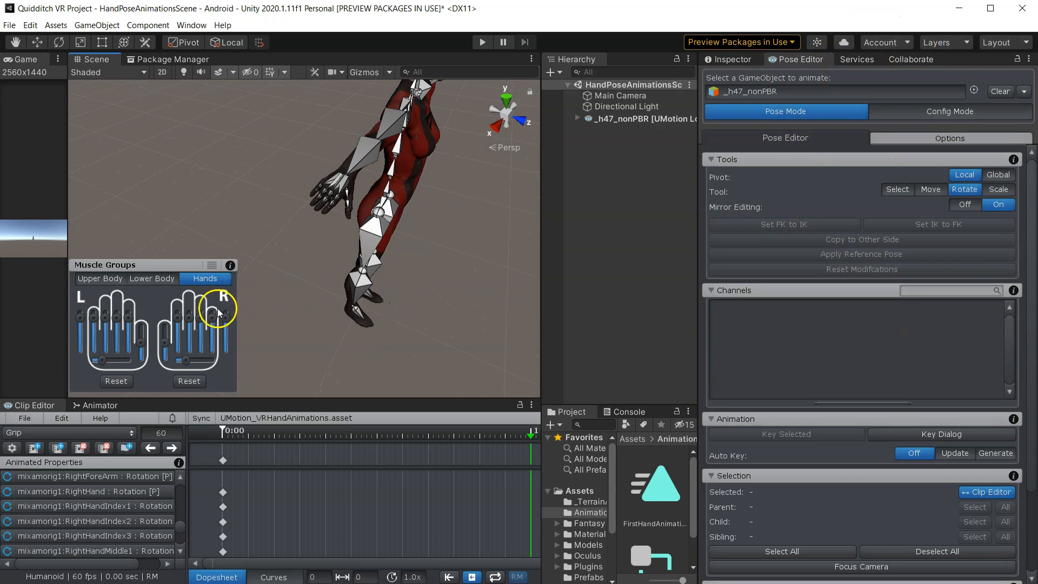
left_click_drag(212, 315, 213, 327)
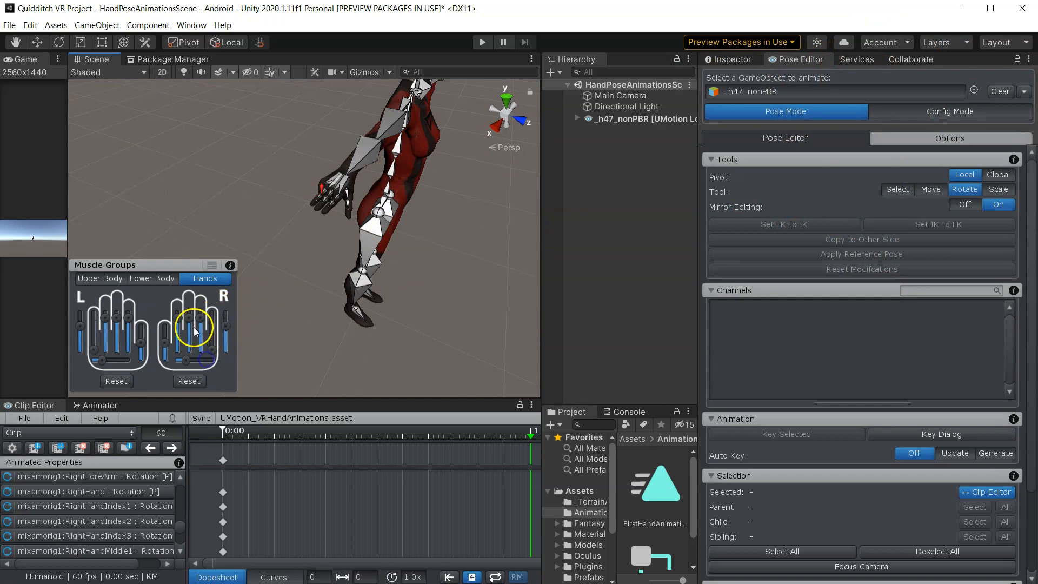
- Orbit and zoom the Scene view to examine the right hand's pointing pose from several angles
right_click_drag(241, 278, 399, 232)
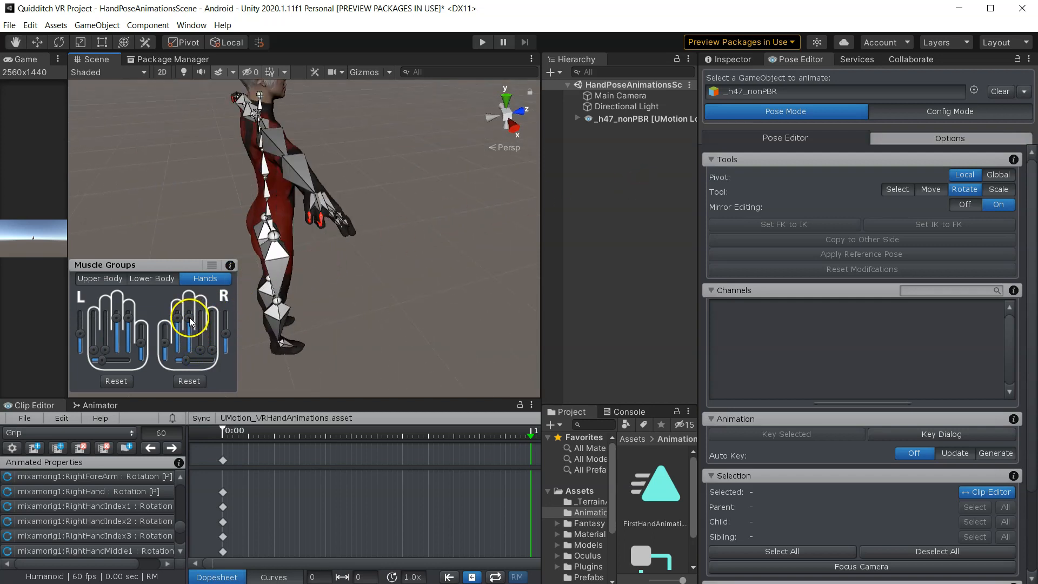
middle_click_drag(373, 262, 451, 255)
scroll(375, 256, "up", 5)
right_click_drag(343, 294, 540, 160)
right_click_drag(530, 238, 391, 266)
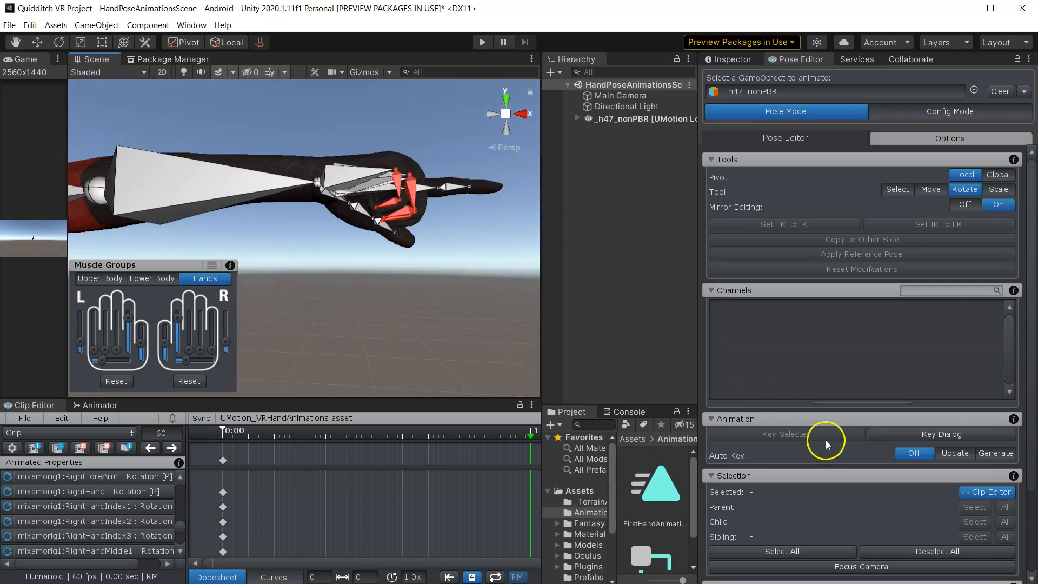
scroll(800, 417, "down", 5)
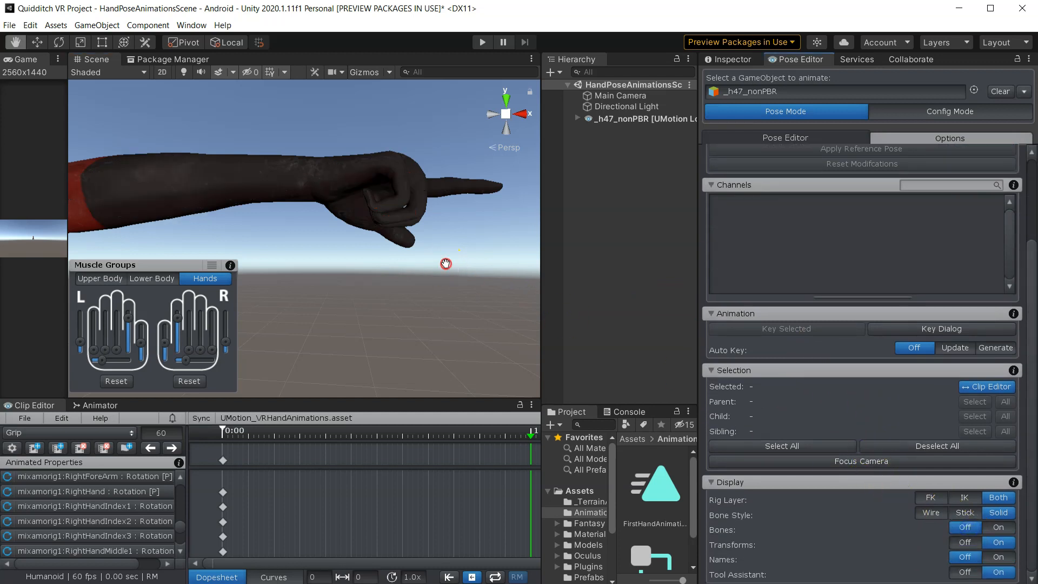
middle_click_drag(446, 264, 355, 295)
left_click_drag(394, 222, 439, 193, "alt")
scroll(400, 201, "down", 6)
middle_click_drag(346, 248, 448, 302)
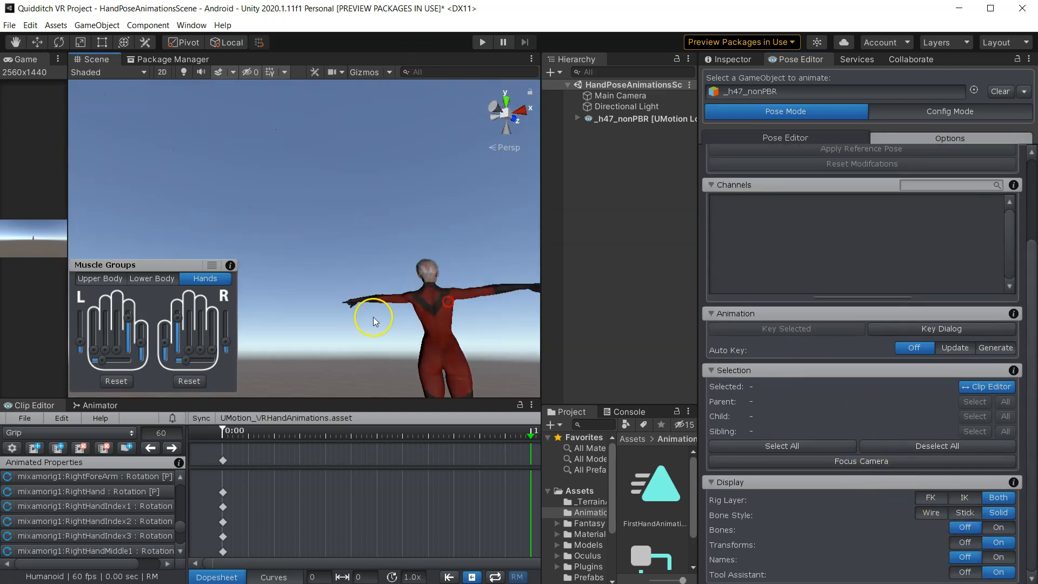
left_click_drag(373, 318, 618, 397, "alt")
scroll(330, 260, "up", 5)
middle_click_drag(292, 316, 318, 270)
left_click_drag(338, 285, 531, 248, "alt")
left_click_drag(458, 276, 437, 196, "alt")
middle_click_drag(443, 212, 346, 260)
left_click_drag(357, 260, 261, 176, "alt")
scroll(378, 133, "down", 4)
middle_click_drag(262, 177, 403, 181)
scroll(405, 183, "up", 5)
left_click_drag(409, 183, 396, 380, "alt")
scroll(408, 179, "down", 6)
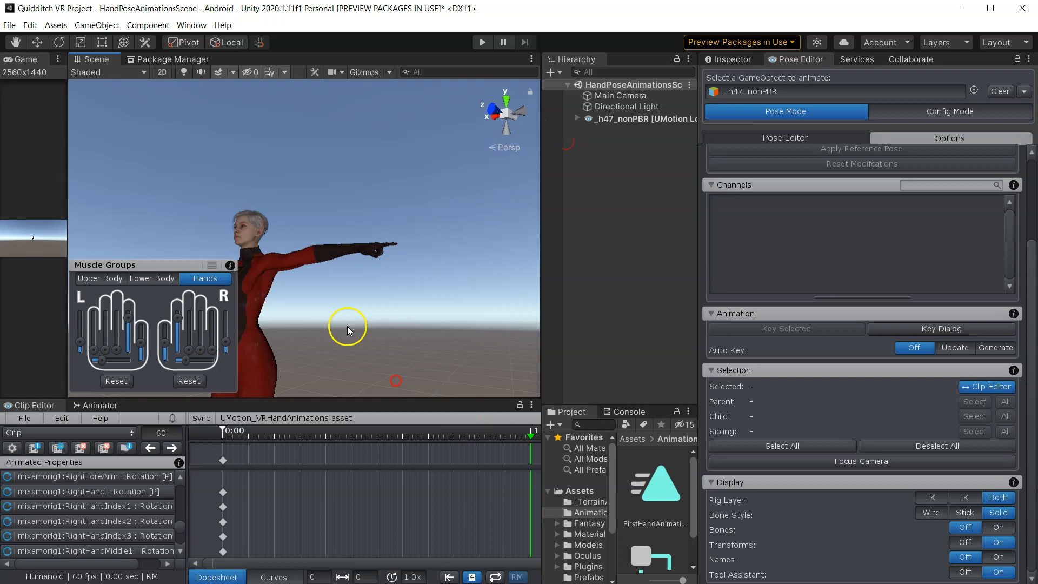
middle_click_drag(347, 326, 427, 333)
left_click_drag(362, 311, 459, 322, "alt")
middle_click_drag(376, 319, 424, 320)
scroll(362, 329, "up", 4)
scroll(337, 314, "up", 3)
right_click_drag(344, 301, 362, 326)
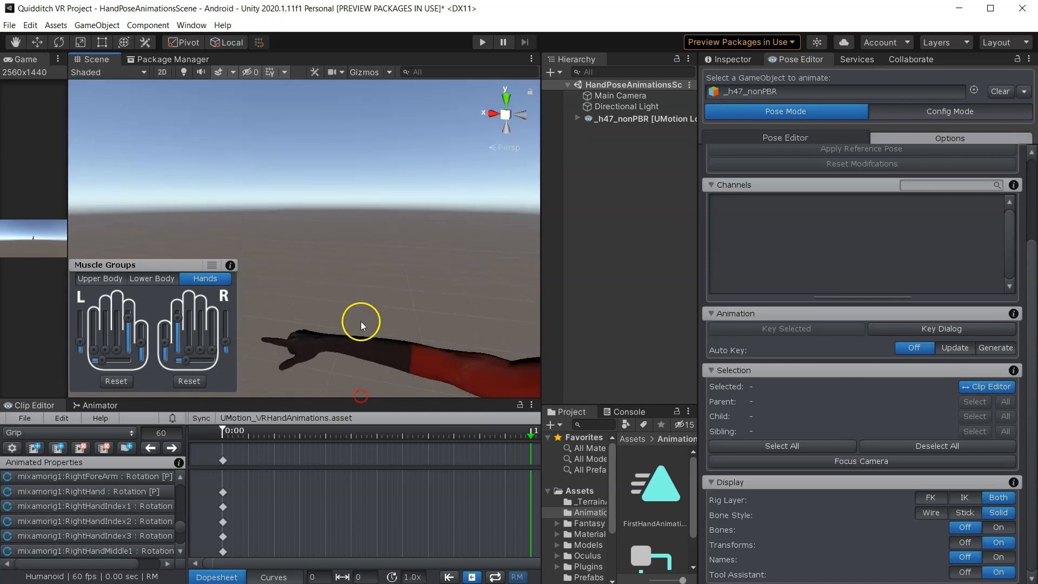
- Turn on bone display for the character in the Scene view
left_click(1000, 528)
right_click_drag(398, 308, 469, 362)
middle_click_drag(323, 275, 492, 279)
middle_click_drag(273, 275, 338, 267)
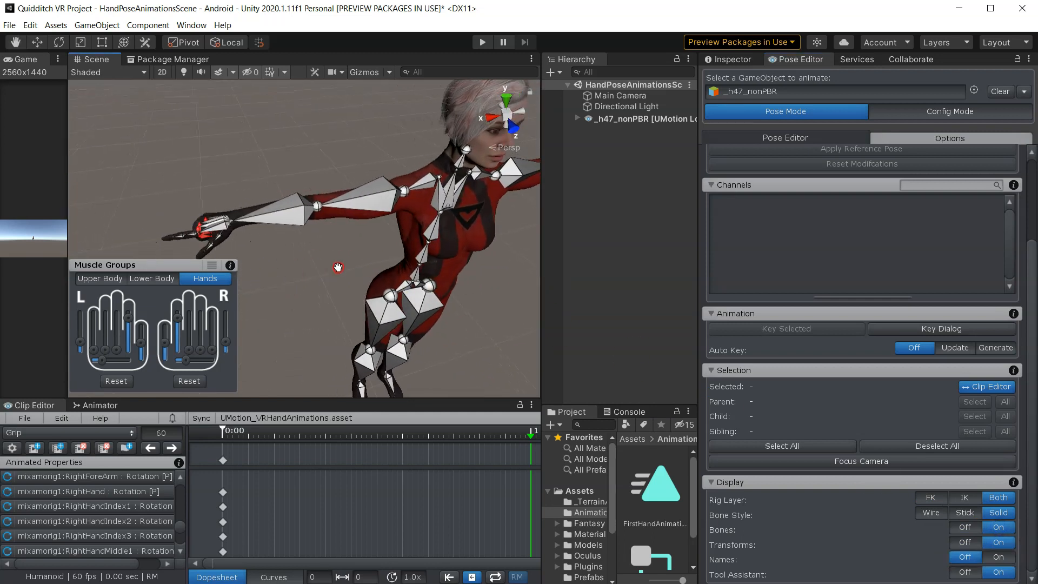
middle_click_drag(218, 190, 332, 195)
middle_click_drag(358, 275, 375, 270)
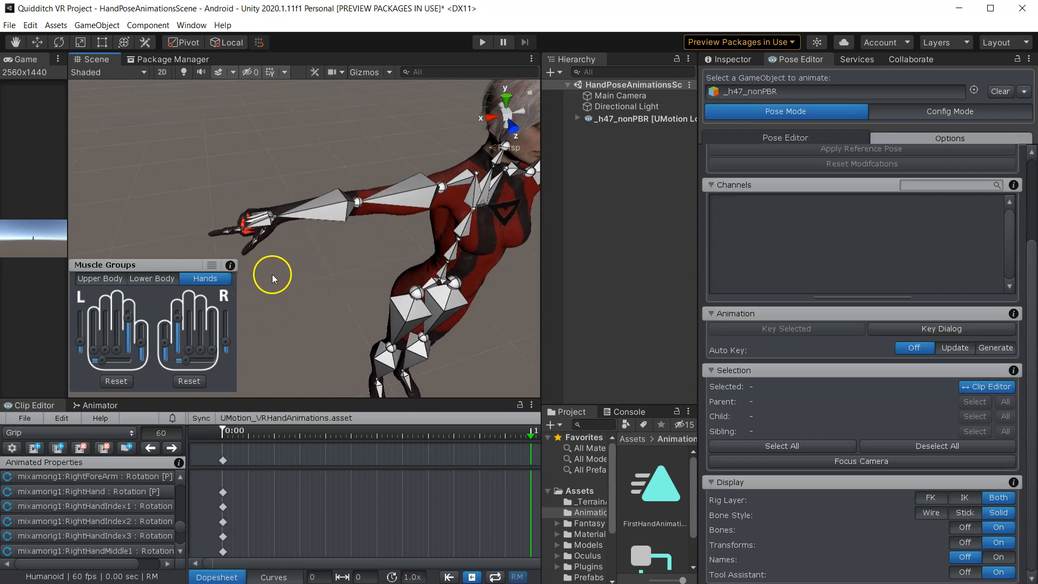
- Select the right hand bone together with all of its finger bones
left_click(260, 223)
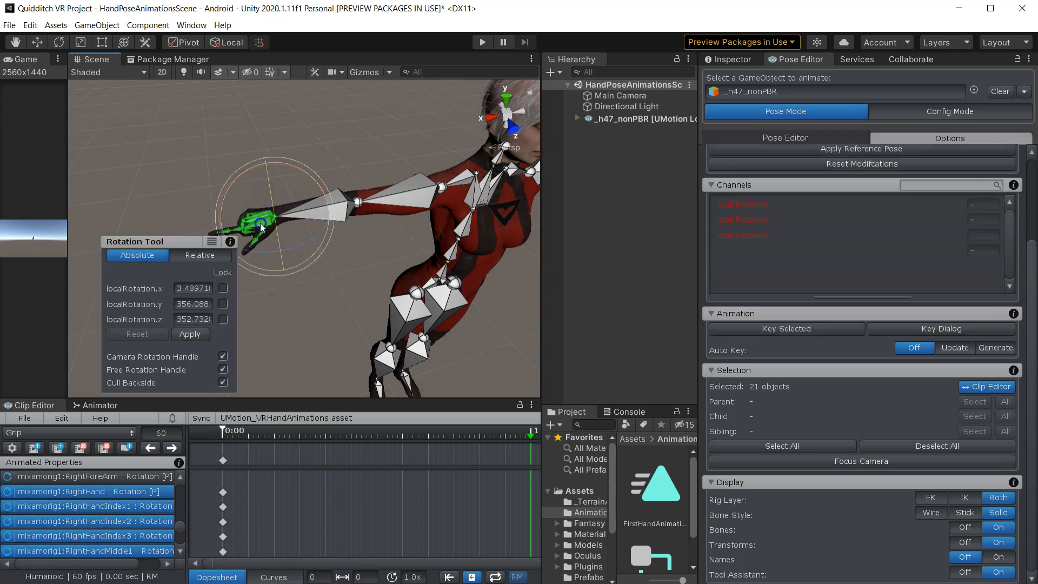
right_click_drag(248, 287, 449, 268)
middle_click_drag(452, 243, 279, 314)
middle_click_drag(433, 189, 315, 304)
scroll(375, 242, "up", 5)
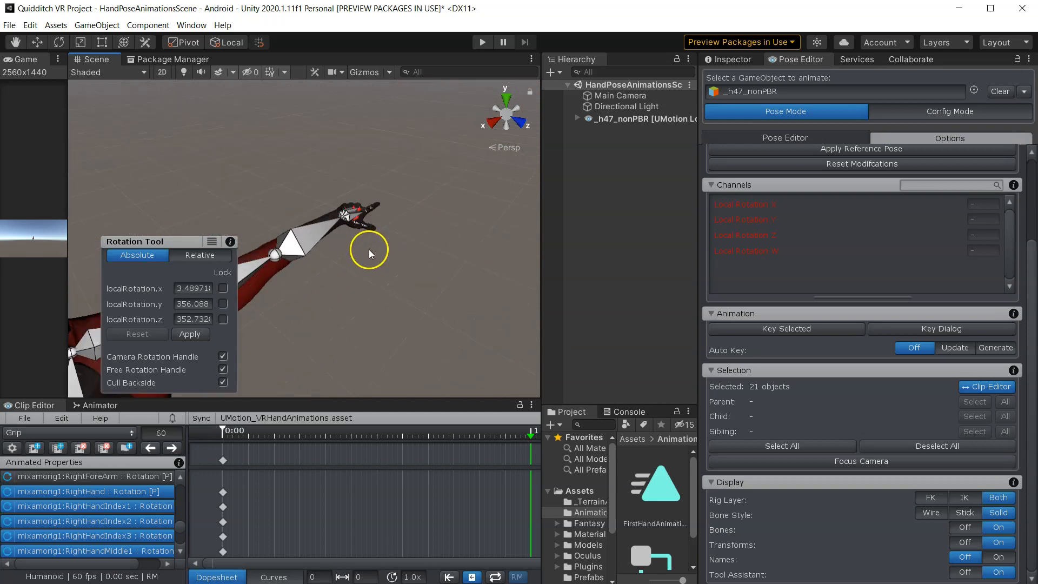
middle_click_drag(398, 254, 352, 286)
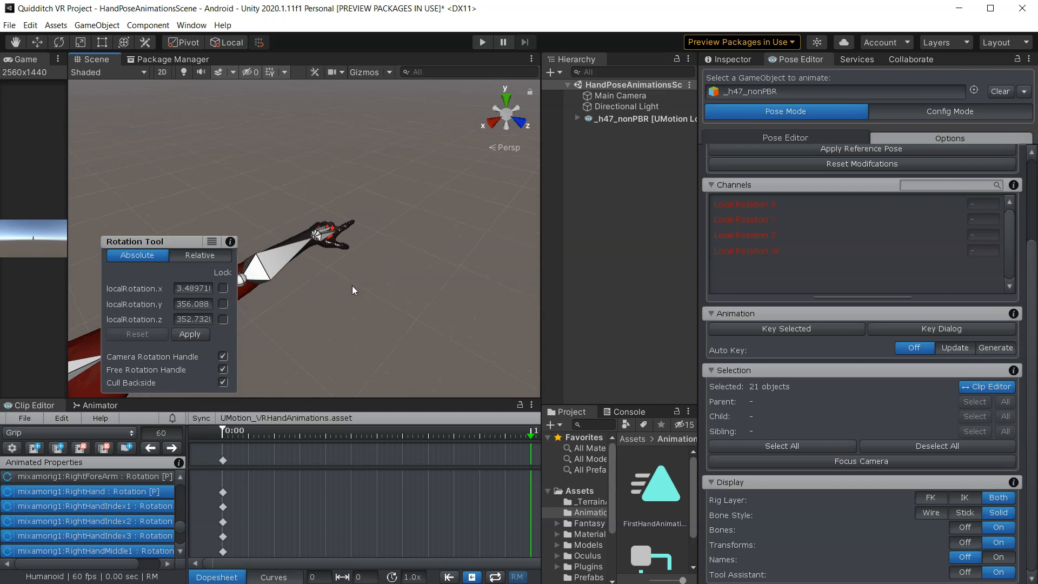
double_click(325, 233, "ctrl")
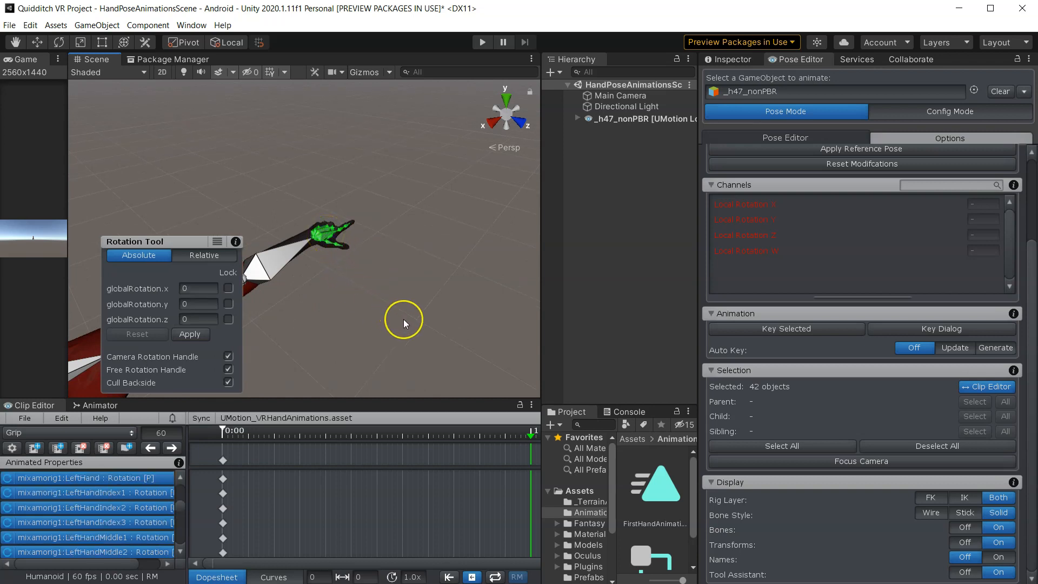
- Key the selected hand and finger bones in the Grip clip
right_click_drag(404, 319, 336, 331)
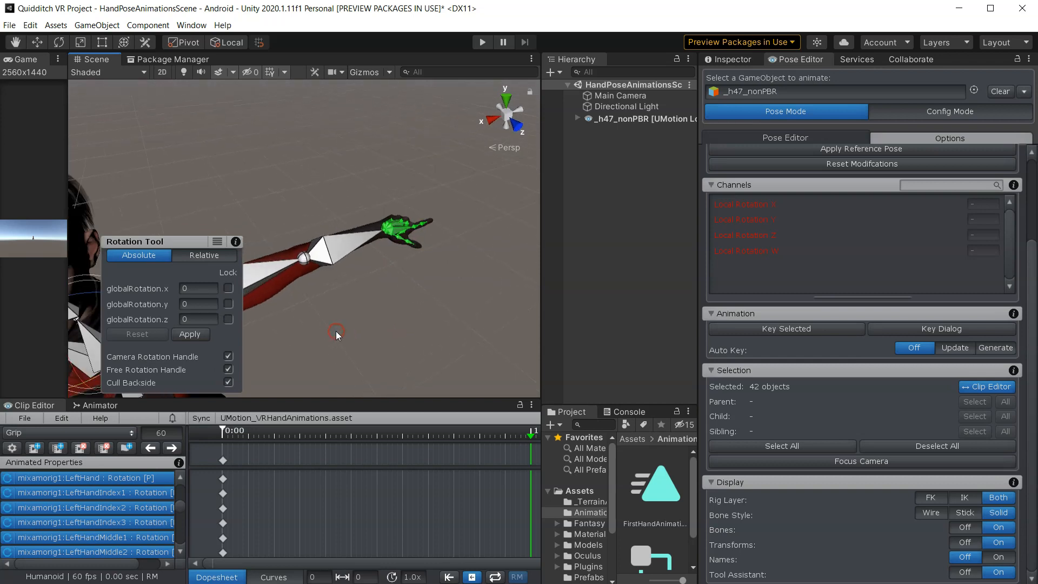
left_click_drag(419, 332, 321, 328, "alt")
scroll(334, 324, "down", 8)
middle_click_drag(341, 309, 411, 283)
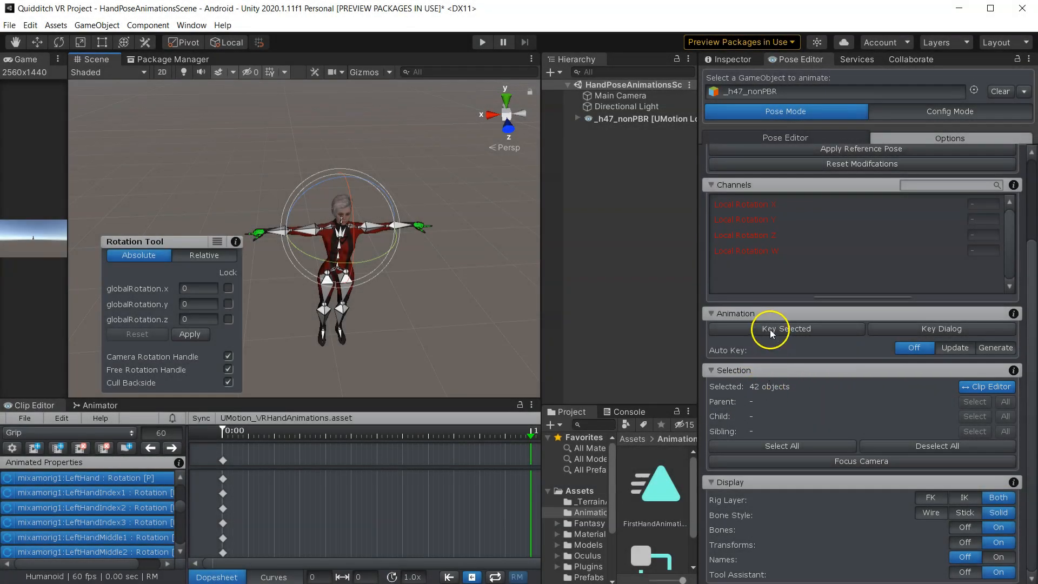
left_click(772, 334)
left_click(792, 351)
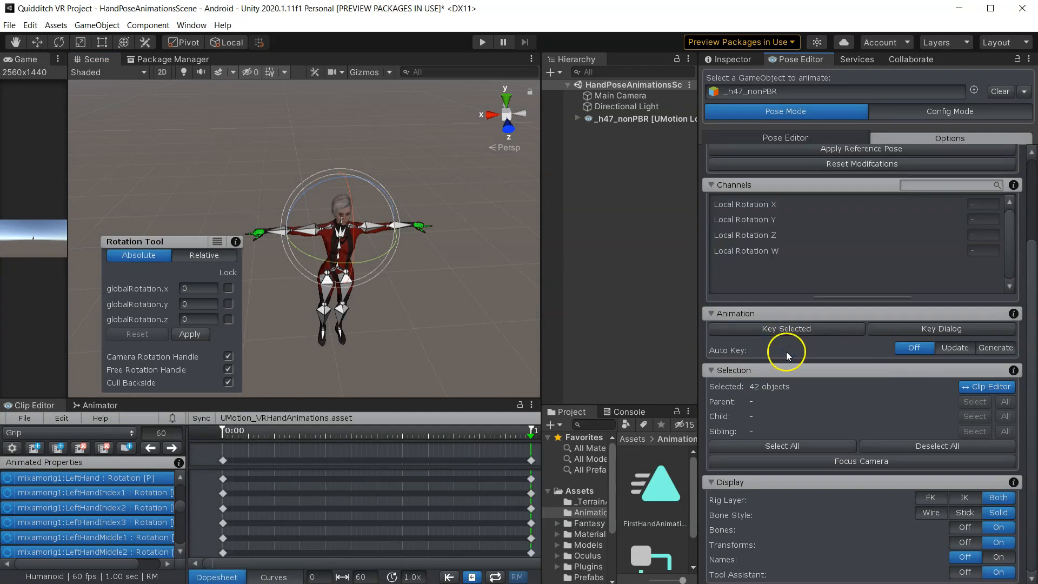
- Enlarge the Clip Editor and Scene panels, then deselect the bones
left_click_drag(411, 399, 403, 324)
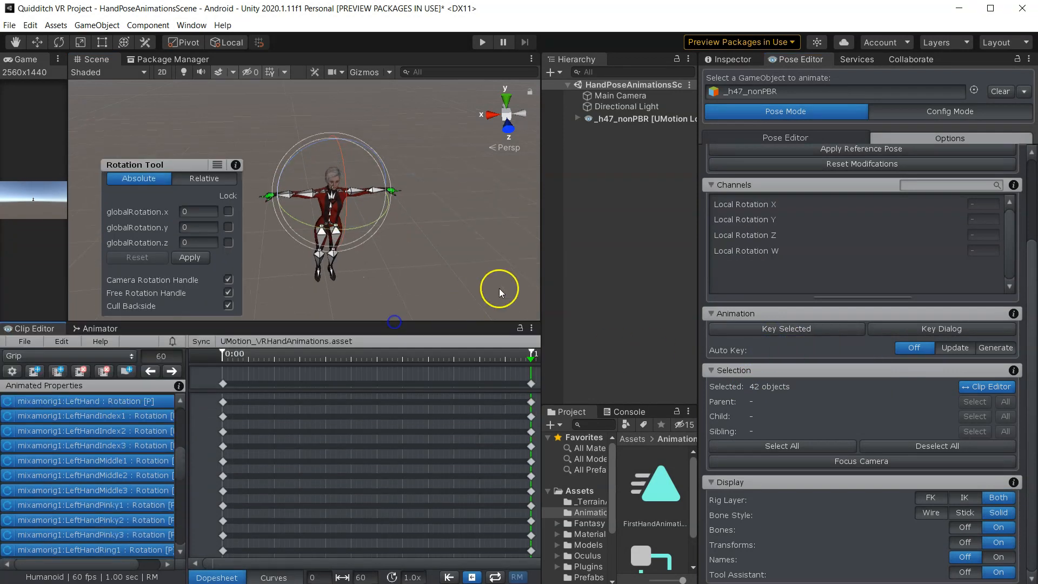
left_click_drag(541, 274, 730, 280)
left_click_drag(299, 164, 137, 158)
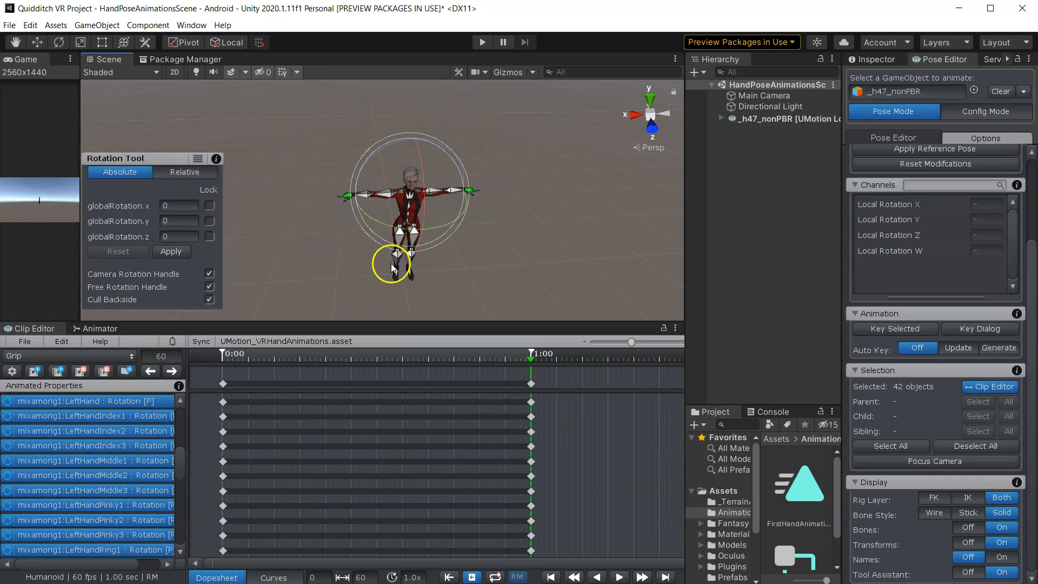
left_click(552, 254)
- Play the Grip clip to preview the hand animation
scroll(331, 204, "up", 3)
scroll(329, 204, "up", 5)
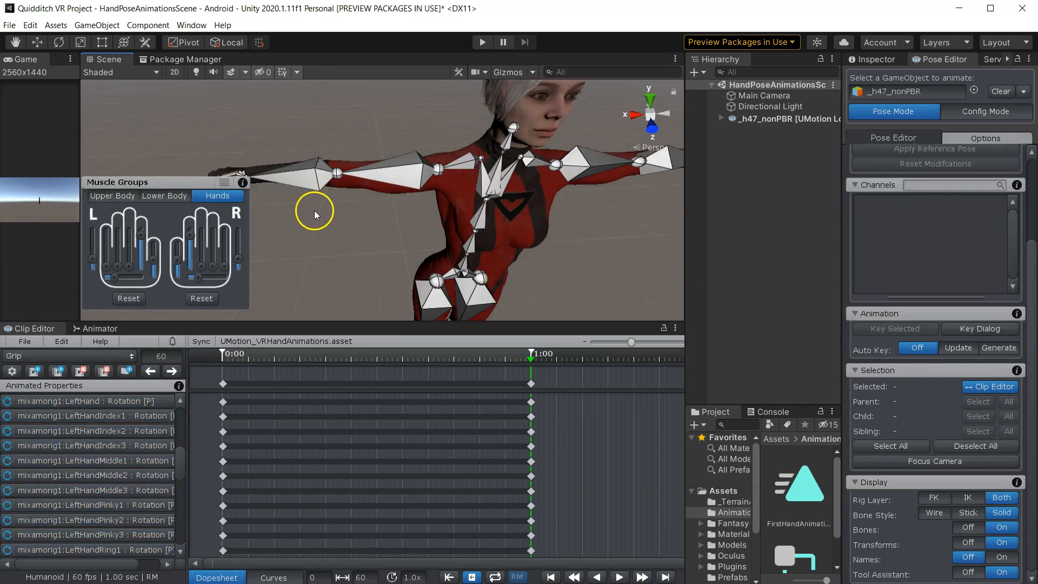
middle_click_drag(315, 214, 413, 246)
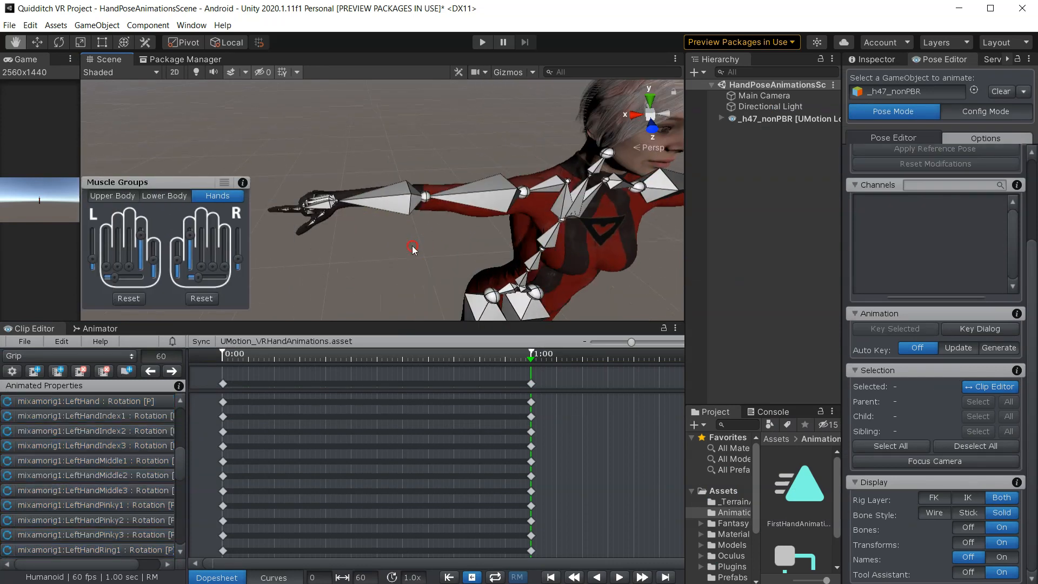
left_click(619, 577)
left_click_drag(370, 271, 482, 265, "alt")
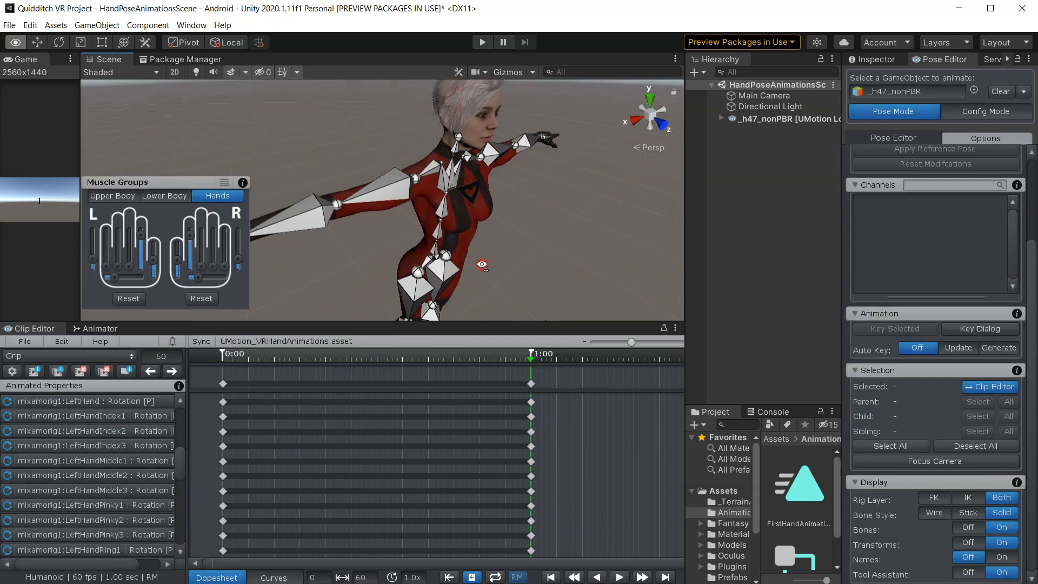
left_click_drag(589, 209, 487, 232, "alt")
middle_click_drag(578, 236, 415, 238)
left_click(619, 578)
- Turn off bone display for the character
left_click(968, 529)
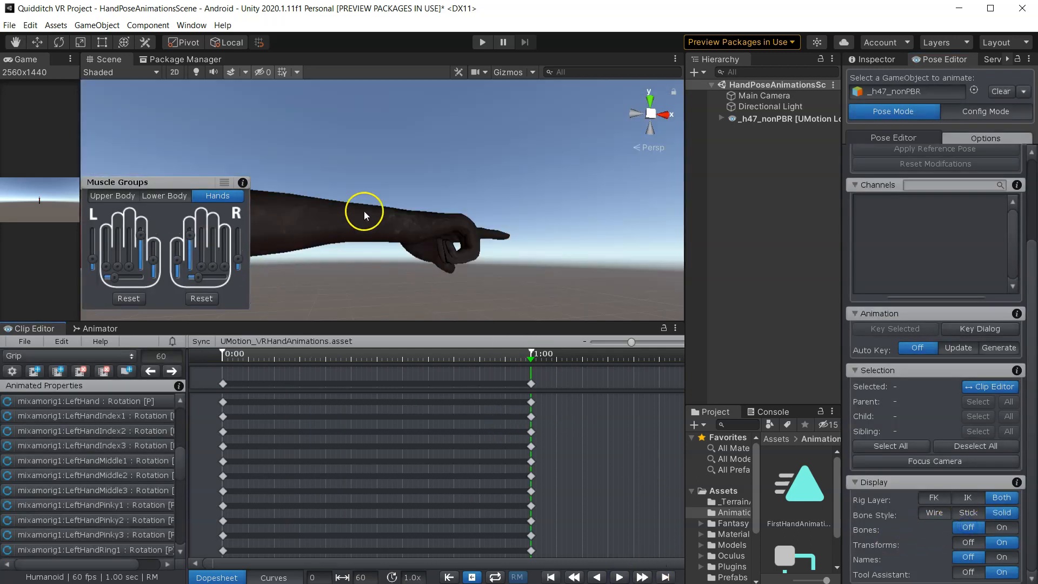
scroll(364, 212, "down", 4)
middle_click_drag(364, 212, 492, 286)
scroll(433, 265, "down", 10)
middle_click_drag(324, 222, 451, 310)
right_click_drag(370, 249, 436, 365)
middle_click_drag(373, 247, 434, 259)
- Export the Grip clip from the Clip Editor
left_click(22, 344)
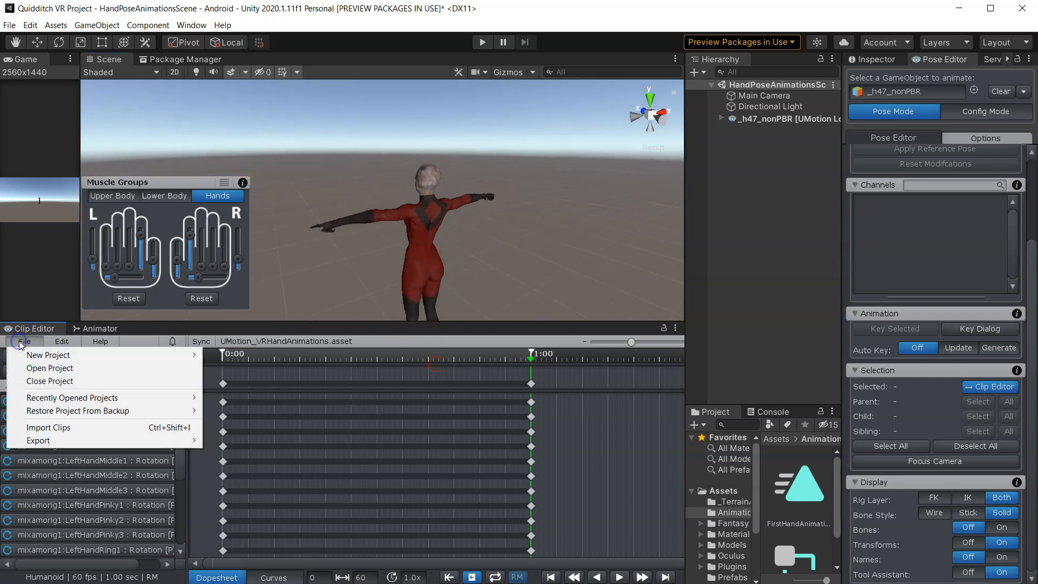
left_click(93, 439)
left_click(272, 444)
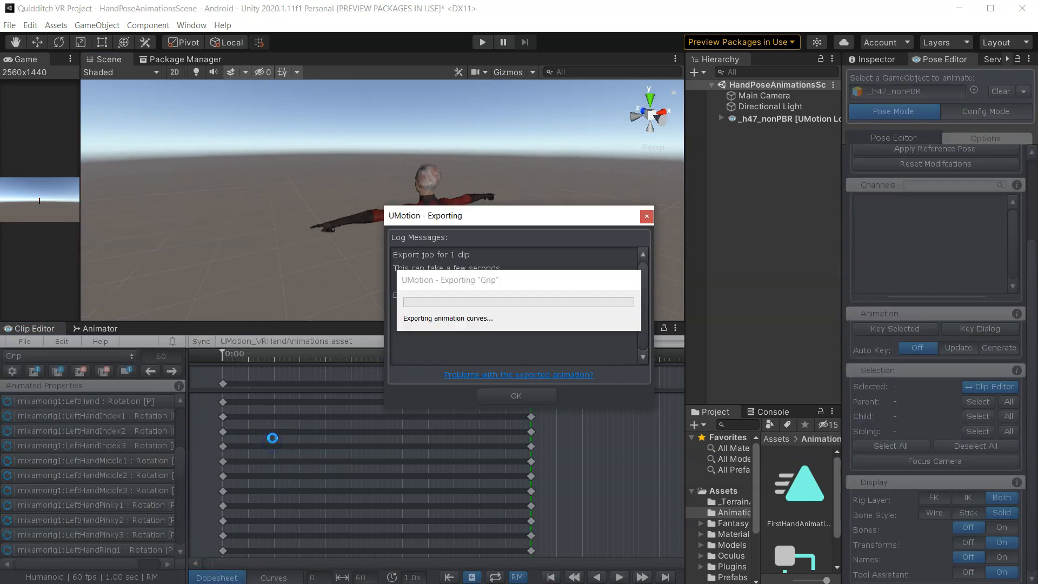
left_click(513, 405)
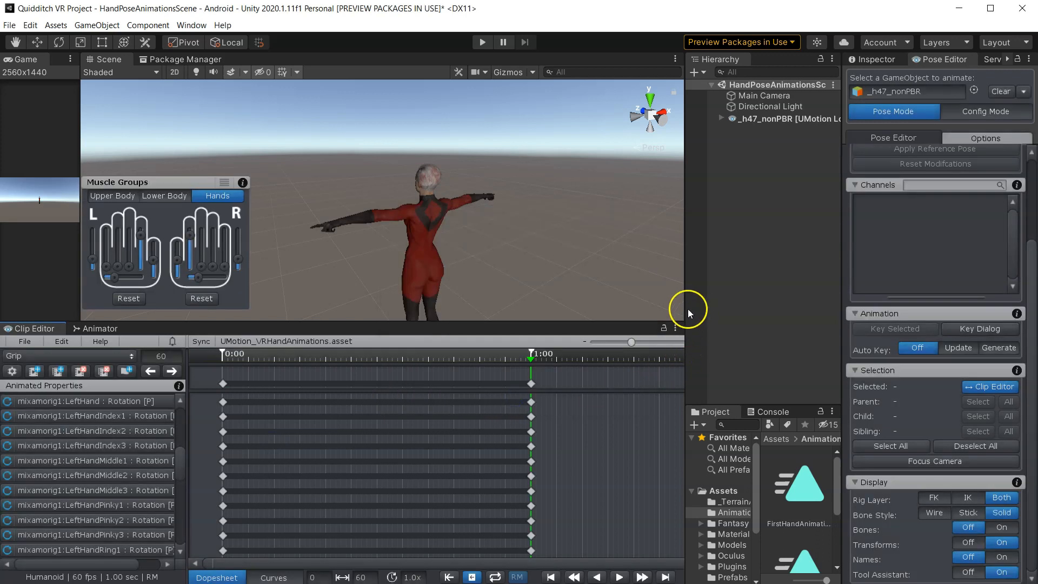
- Widen the Project panel to check the exported Grip animation in the Animations folder
left_click_drag(687, 309, 515, 301)
left_click_drag(663, 410, 663, 332)
left_click(705, 411)
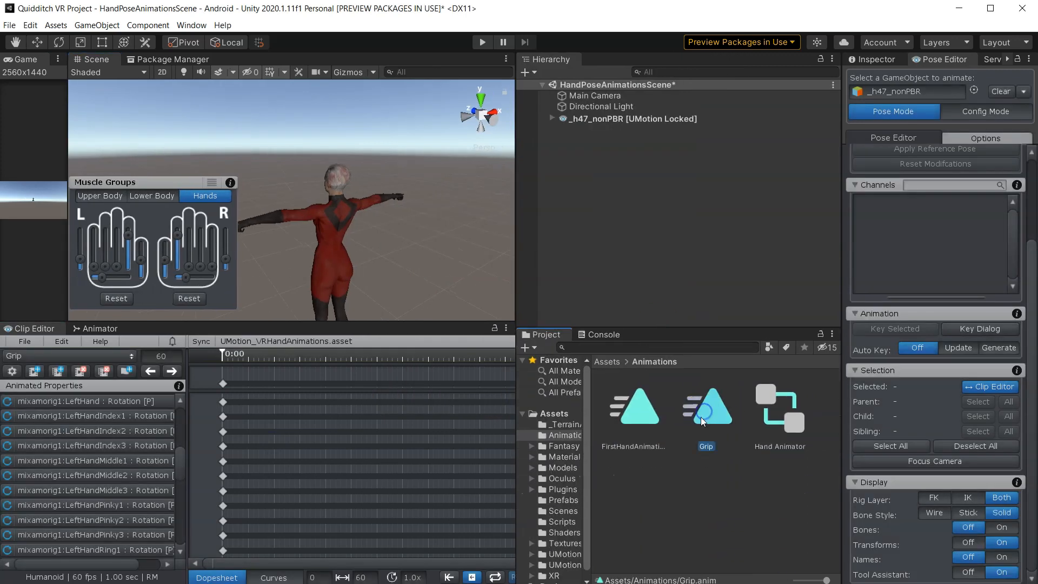
left_click(686, 507)
- Create a new animation clip named Trigger
middle_click_drag(370, 247, 458, 284)
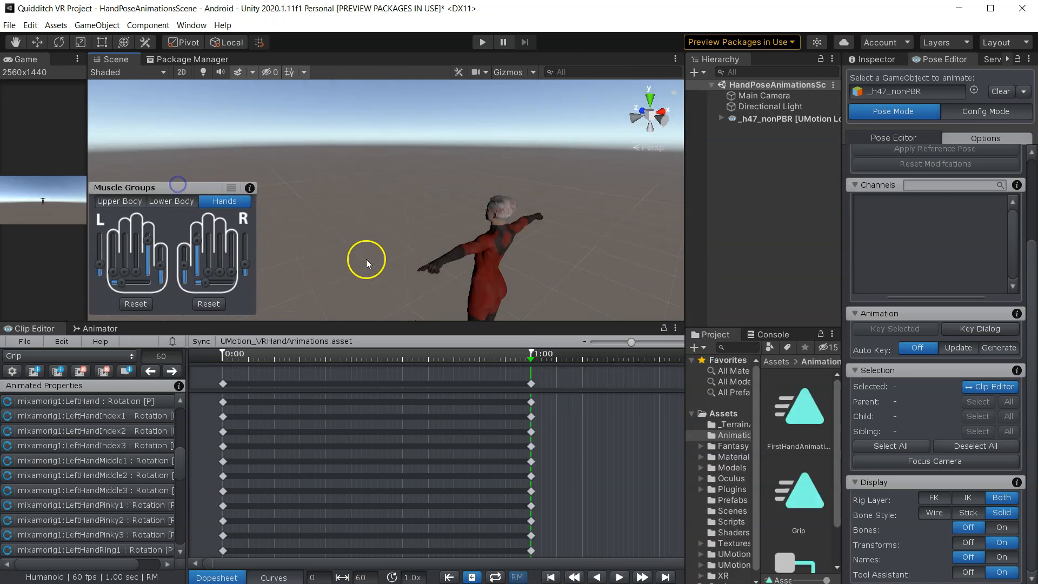
left_click(32, 371)
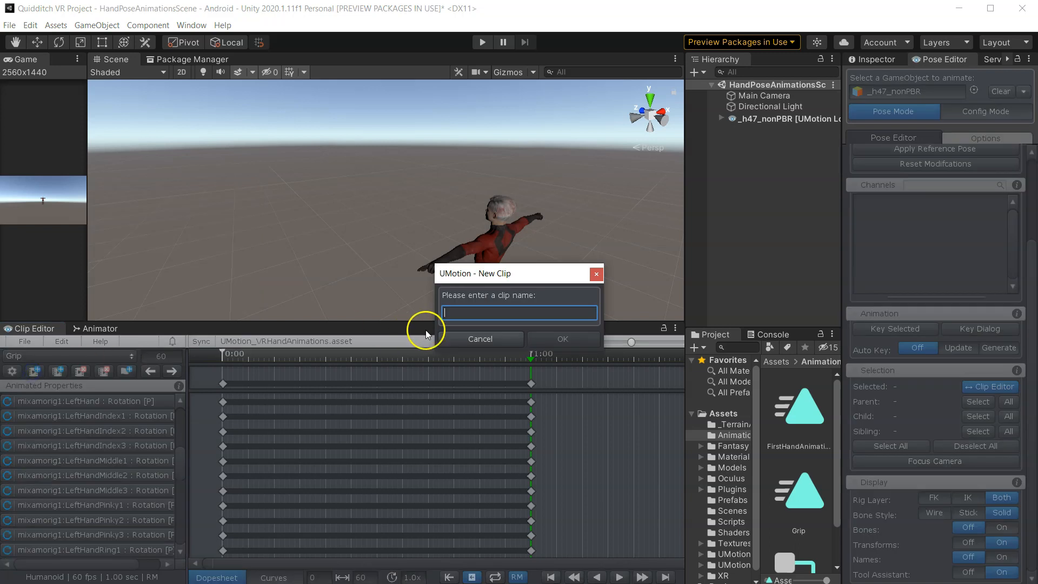
left_click(497, 313)
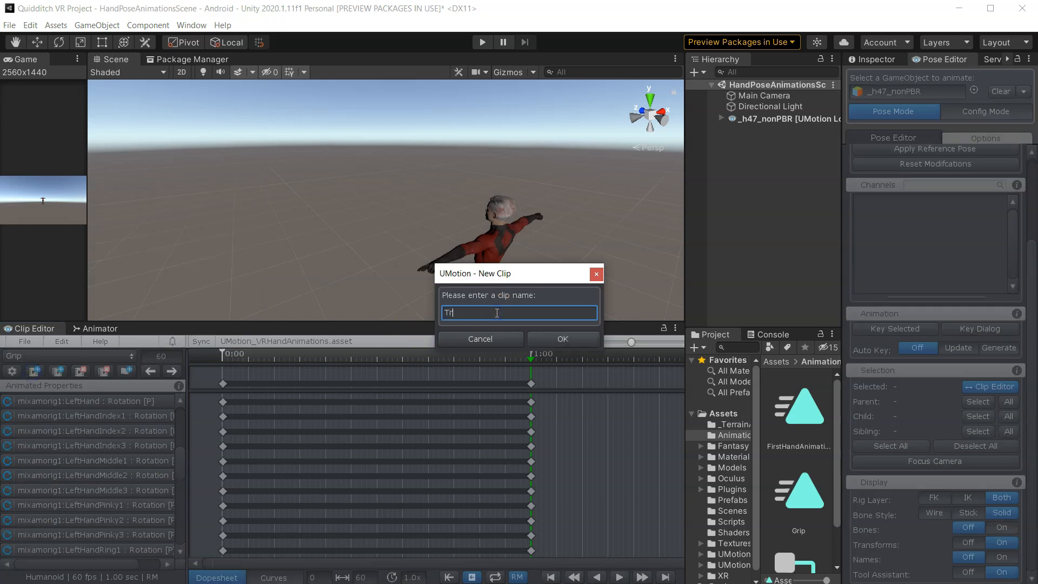
left_click(563, 340)
- Move the playhead of the Trigger clip to frame 0
left_click_drag(389, 320, 430, 437)
right_click_drag(396, 356, 496, 312)
middle_click_drag(373, 280, 584, 309)
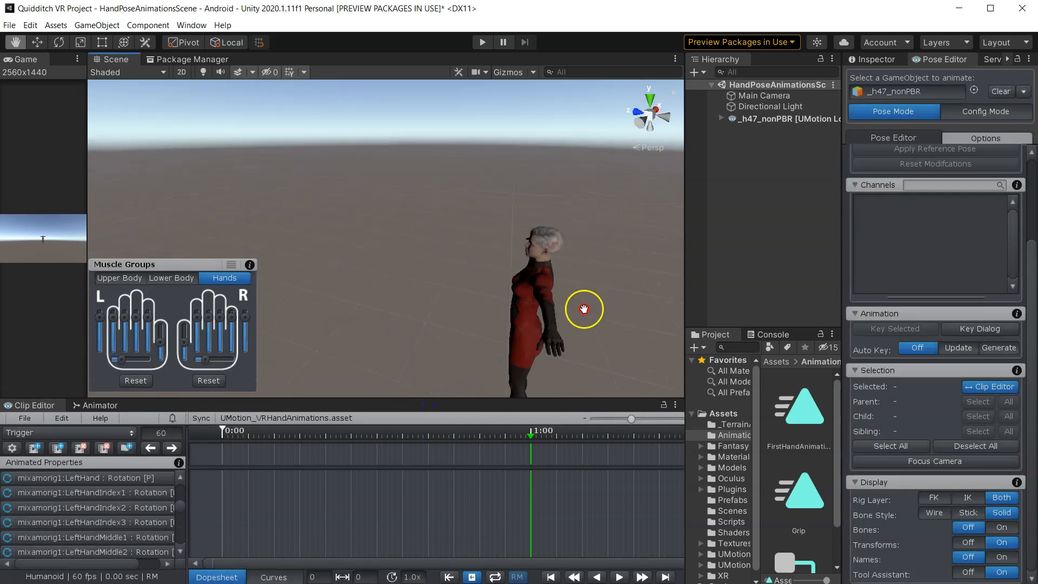
right_click_drag(584, 309, 495, 305)
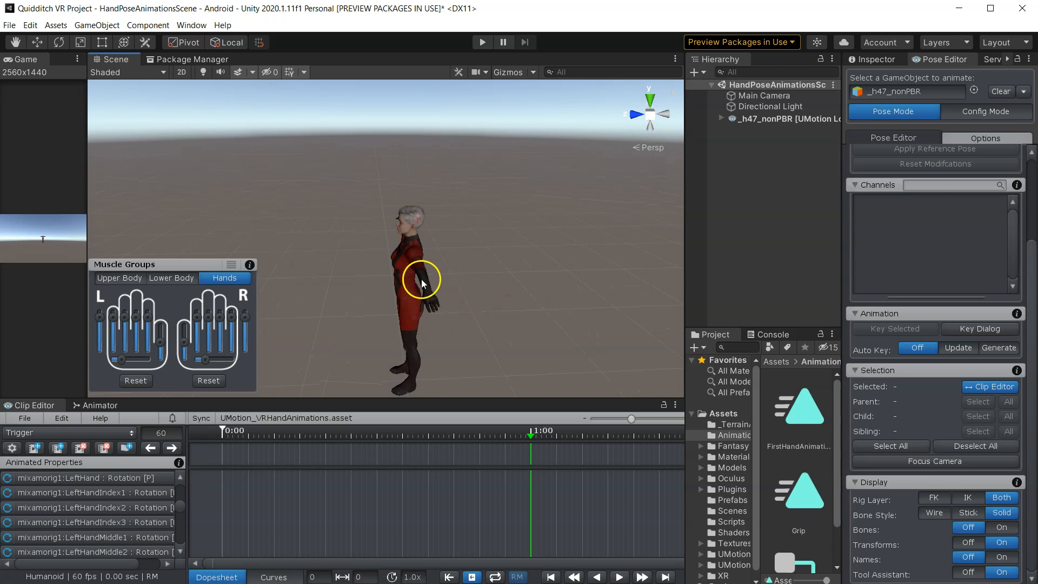
scroll(426, 283, "up", 8)
left_click_drag(487, 248, 713, 265, "alt")
middle_click_drag(427, 179, 519, 245)
left_click_drag(460, 217, 498, 227, "alt")
middle_click_drag(498, 227, 500, 246)
scroll(486, 245, "up", 5)
right_click_drag(485, 245, 463, 252)
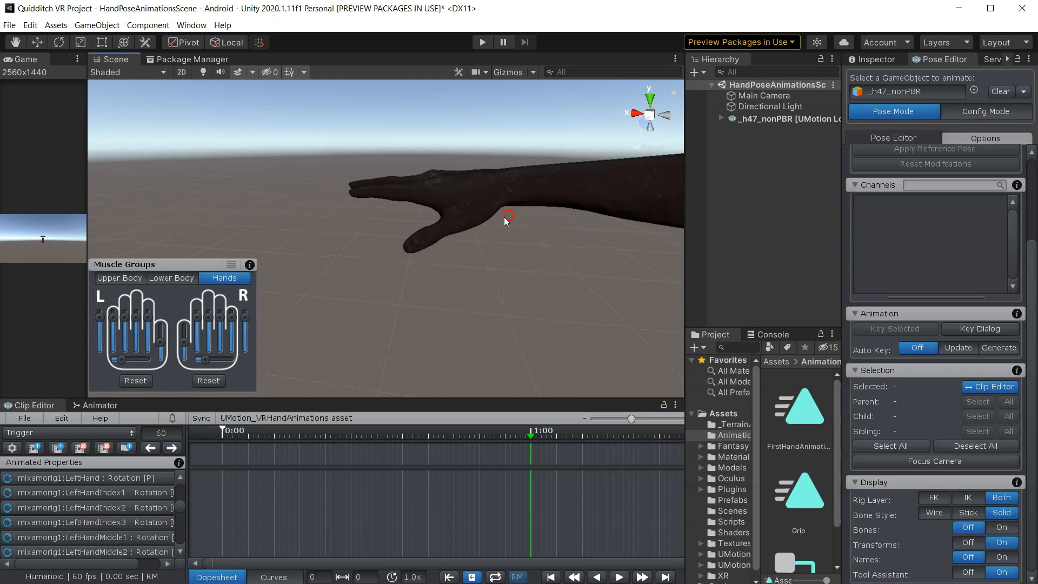
left_click_drag(530, 432, 223, 437)
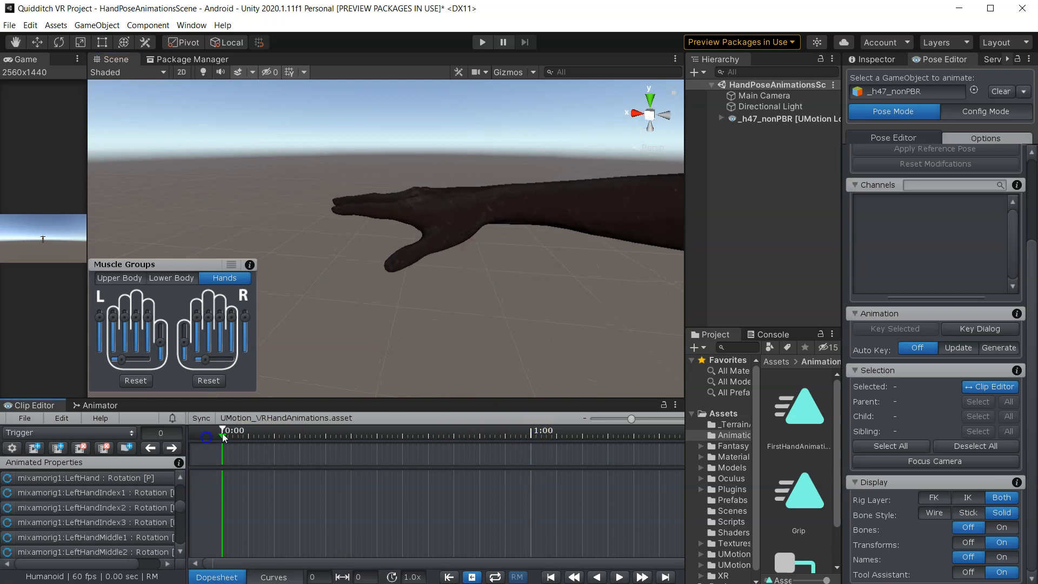
- Show the bones again and select the right hand with its finger bones
left_click_drag(356, 399, 348, 350)
middle_click_drag(410, 256, 376, 292)
left_click(1001, 528)
right_click_drag(432, 232, 426, 280)
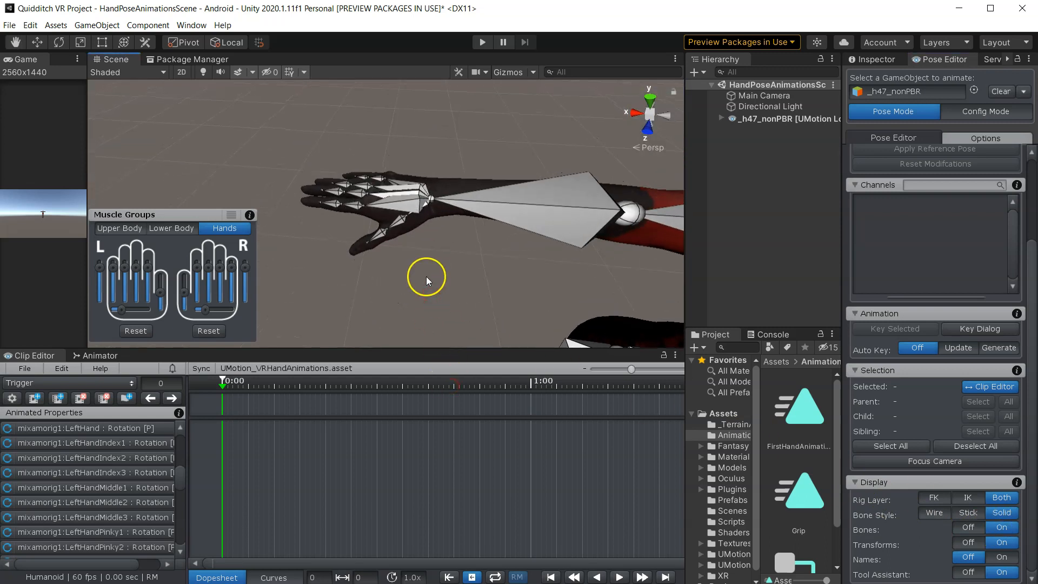
double_click(407, 209)
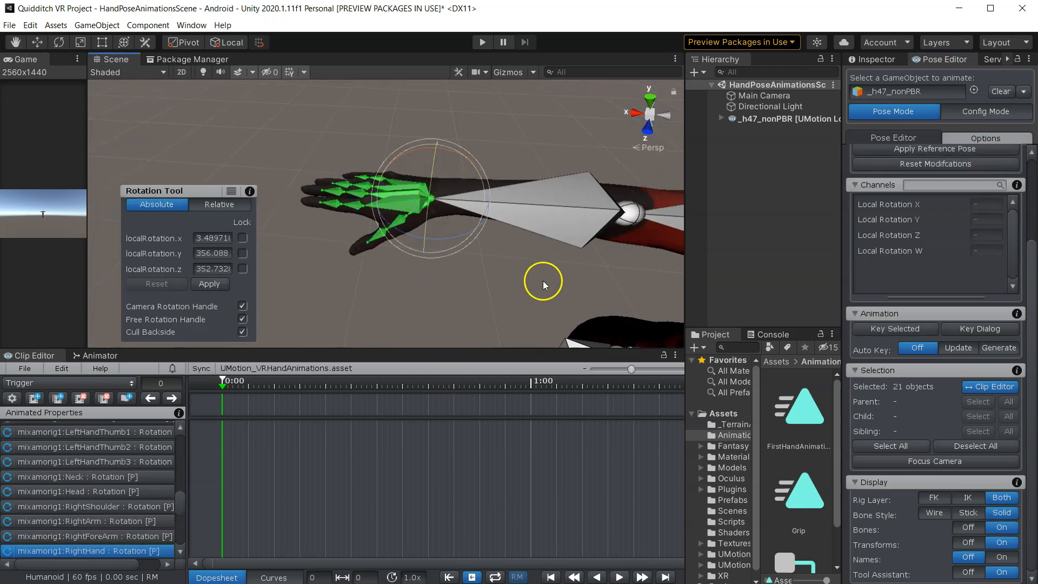
- Select the hand and finger bones of both hands and key all their channels at frame 0 of the Trigger clip
scroll(543, 281, "down", 5)
middle_click_drag(543, 245, 397, 231)
scroll(489, 254, "up", 4)
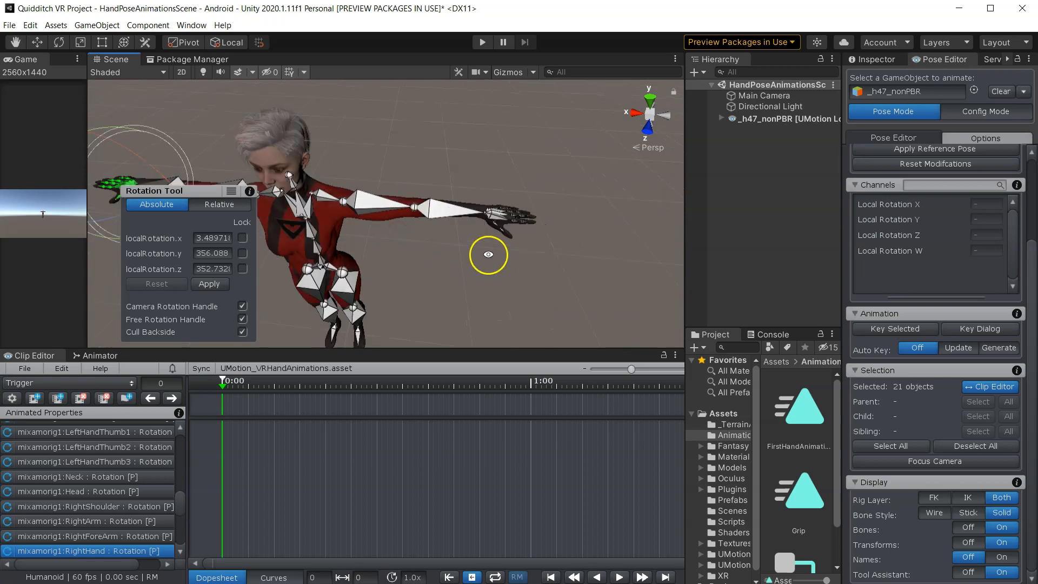
scroll(552, 247, "up", 5)
middle_click_drag(554, 255, 394, 265)
scroll(466, 259, "down", 5)
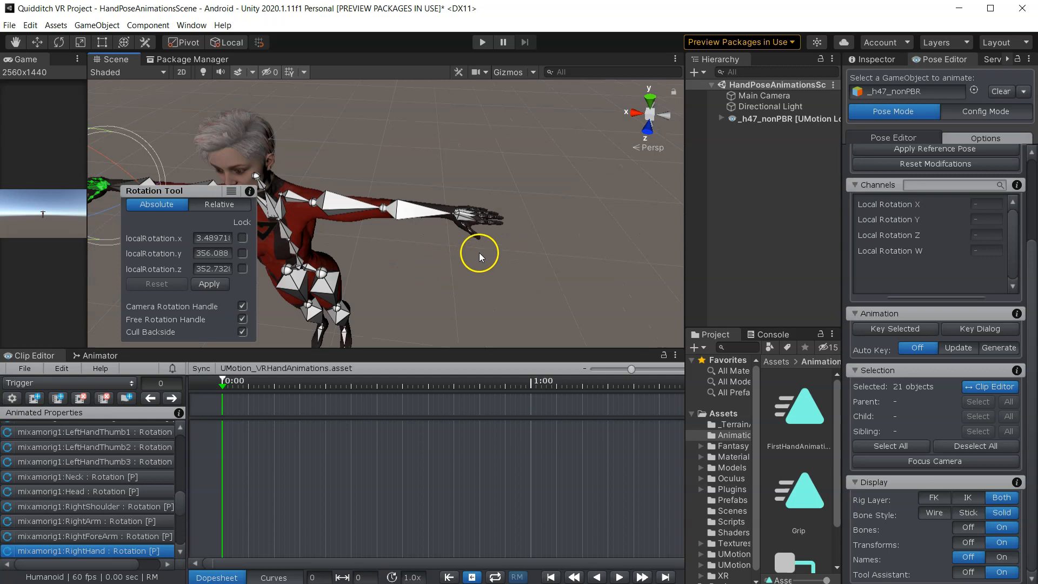
double_click(463, 215, "shift")
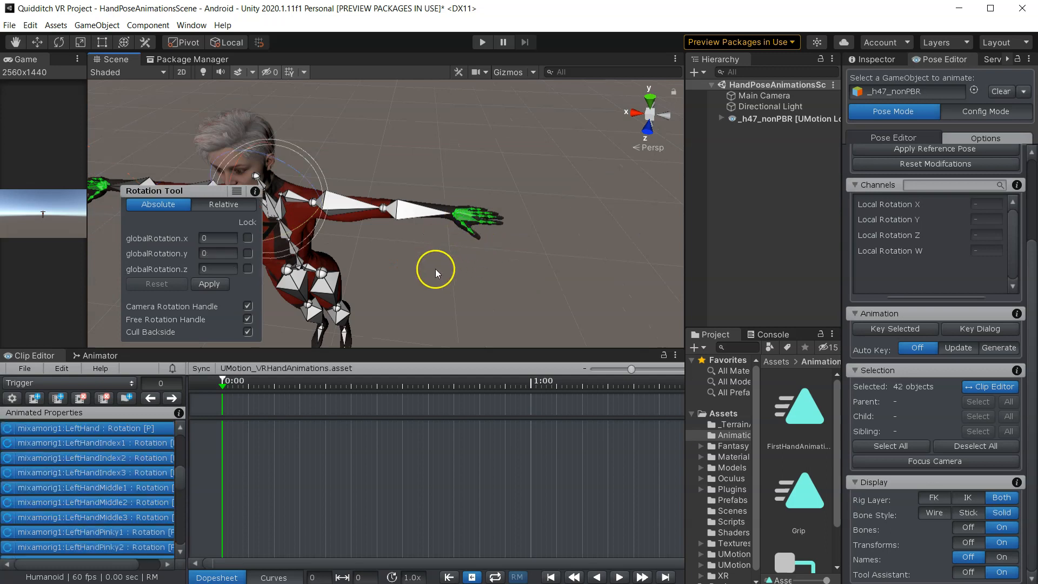
scroll(436, 268, "down", 3)
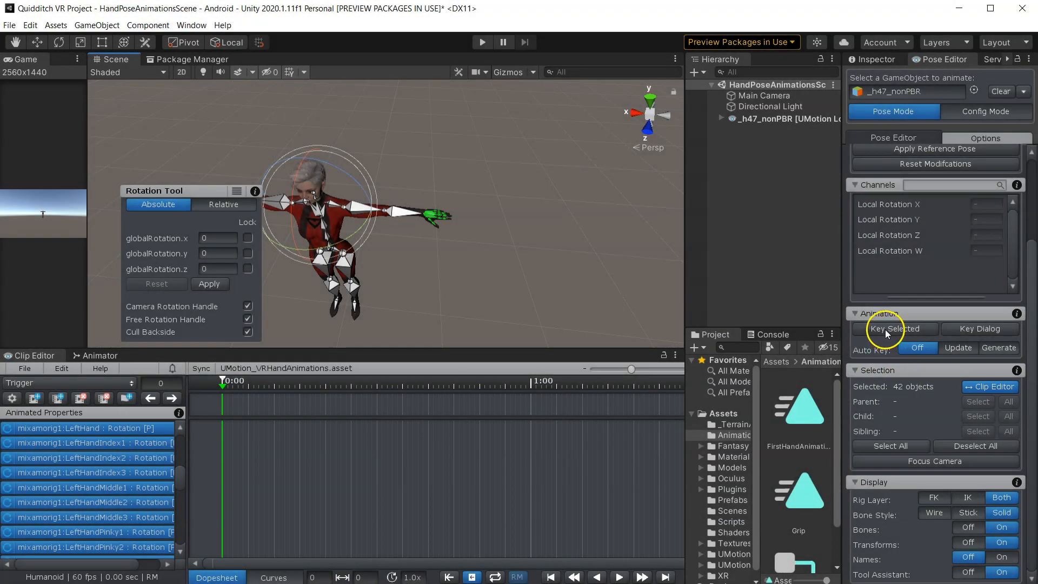
left_click(886, 330)
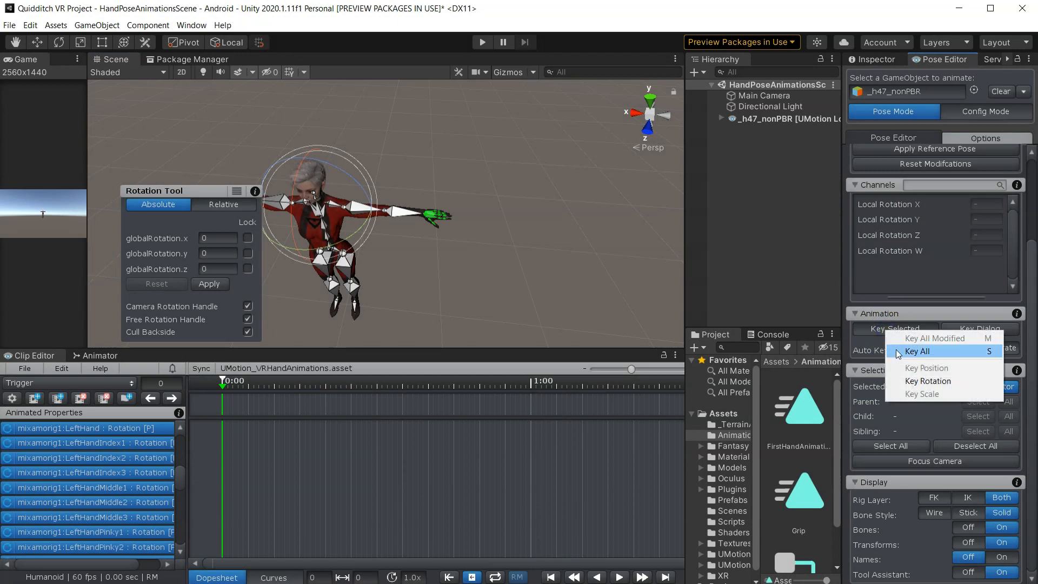
left_click(900, 352)
- Deselect the bones and move the Trigger clip's playhead to frame 60
left_click(545, 284)
left_click_drag(535, 282, 487, 279, "alt")
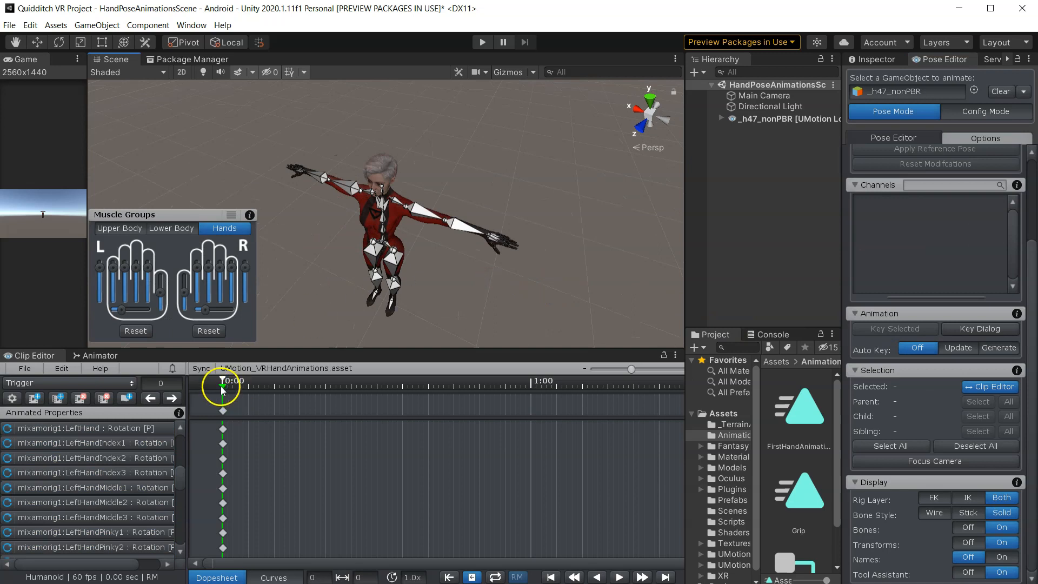
left_click_drag(346, 387, 533, 391)
- Hide the bones in the scene view
scroll(333, 204, "up", 3)
left_click_drag(333, 204, 489, 271, "alt")
scroll(489, 270, "up", 10)
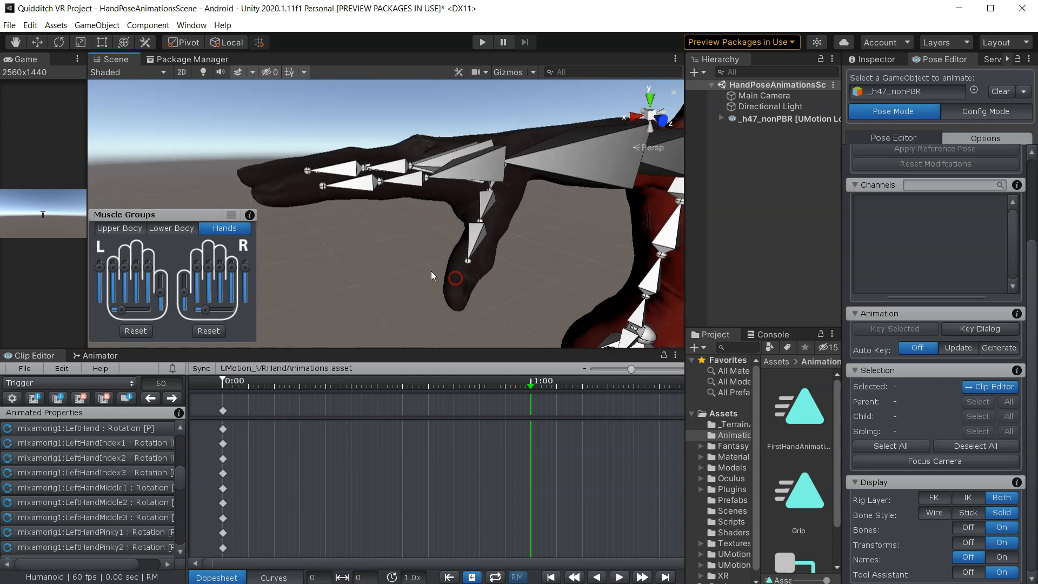
scroll(899, 204, "up", 3)
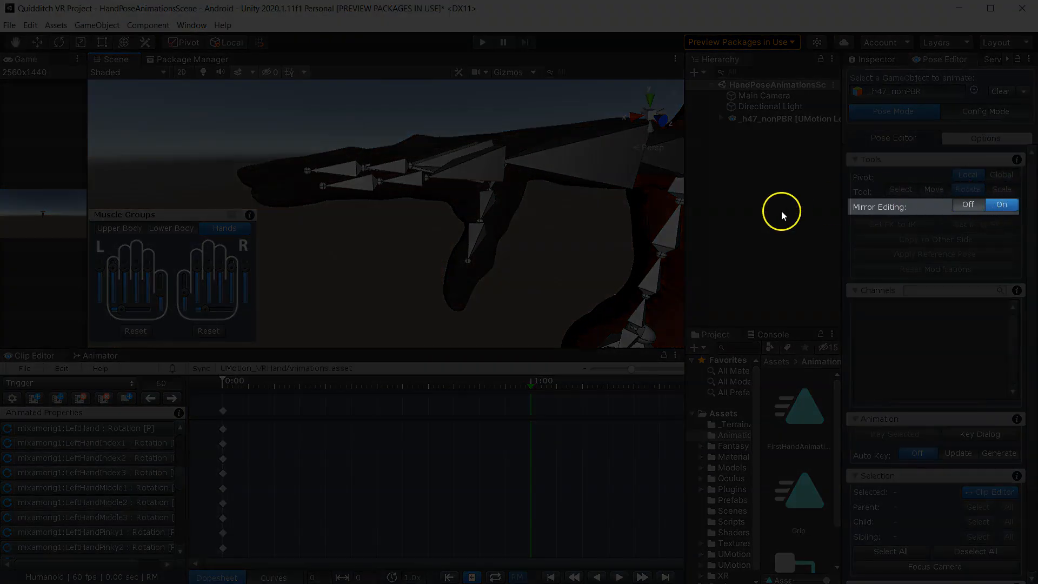
scroll(952, 465, "down", 3)
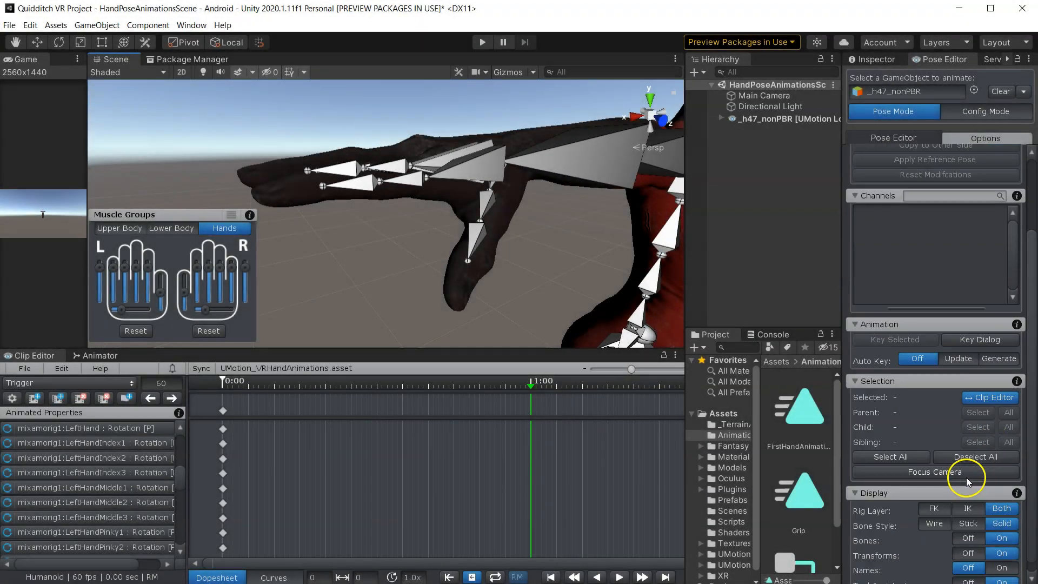
left_click(969, 538)
- Curl the right hand's fingers into a trigger-pulling pose with the Hands muscle group sliders
middle_click_drag(424, 210, 445, 242)
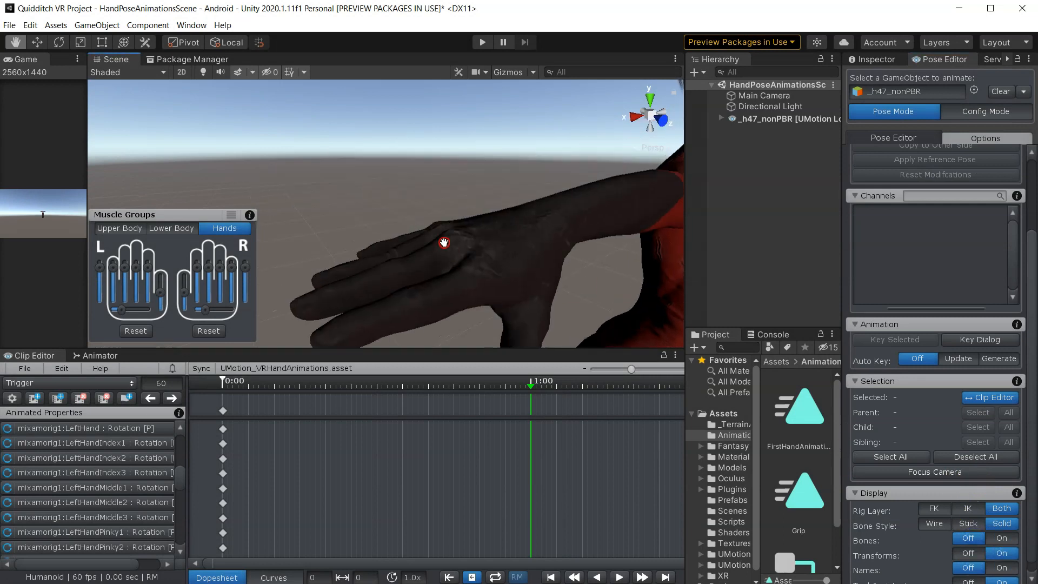
right_click_drag(445, 241, 476, 271)
middle_click_drag(476, 271, 480, 253)
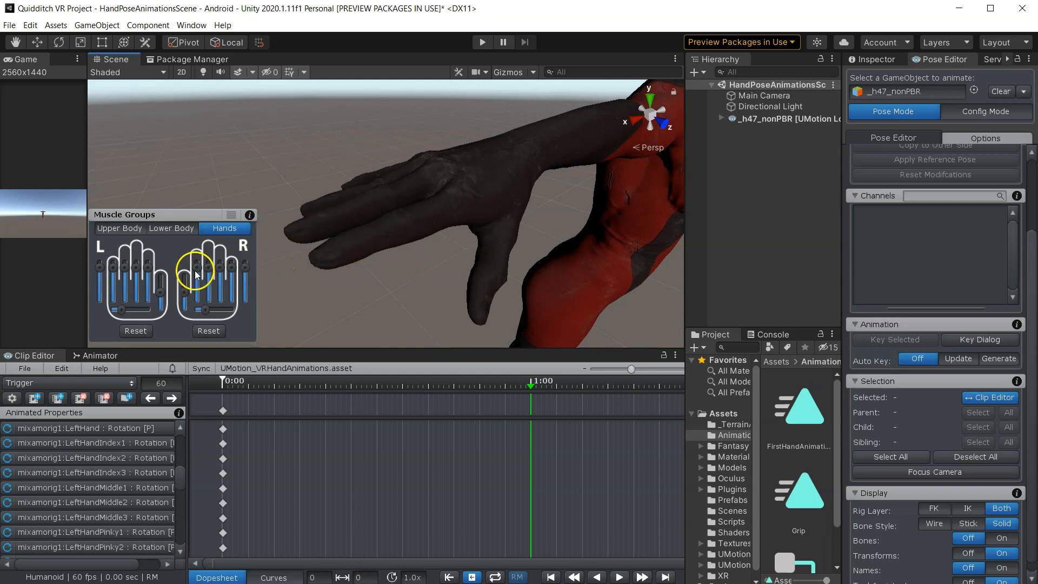
mouse_move(198, 271)
left_mouse_down()
mouse_move(198, 291)
mouse_move(185, 298)
mouse_move(199, 290)
left_mouse_up()
right_click_drag(403, 273, 355, 181)
middle_click_drag(377, 217, 430, 228)
left_click_drag(198, 287, 183, 300)
- Orbit around the character to inspect the trigger hand pose from several angles
right_click_drag(423, 243, 319, 269)
right_click_drag(380, 249, 503, 243)
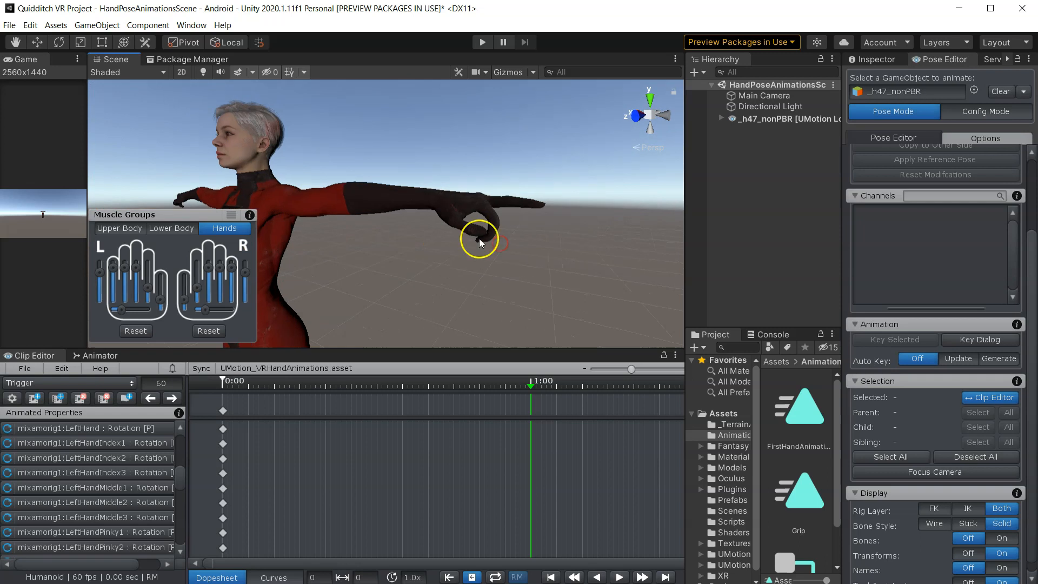
right_click_drag(387, 238, 356, 239)
scroll(348, 255, "up", 1)
scroll(326, 283, "down", 1)
middle_click_drag(347, 282, 489, 276)
middle_click_drag(373, 271, 557, 271)
scroll(371, 252, "up", 1)
middle_click_drag(379, 249, 424, 130)
right_click_drag(415, 243, 427, 200)
middle_click_drag(449, 203, 457, 303)
right_click_drag(482, 270, 515, 311)
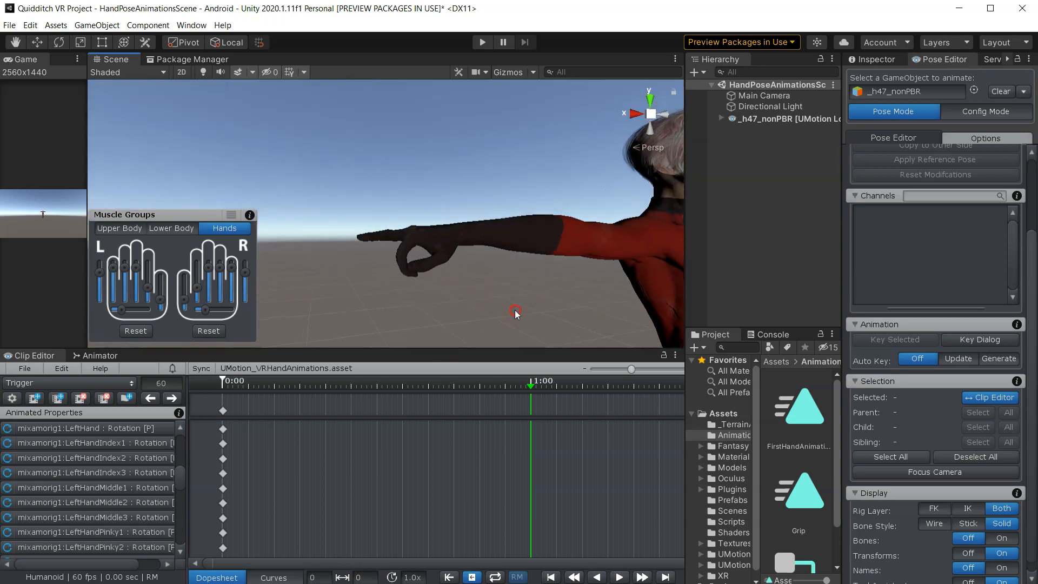
right_click_drag(376, 271, 352, 303)
middle_click_drag(425, 252, 412, 305)
right_click_drag(376, 235, 441, 260)
middle_click_drag(417, 244, 402, 273)
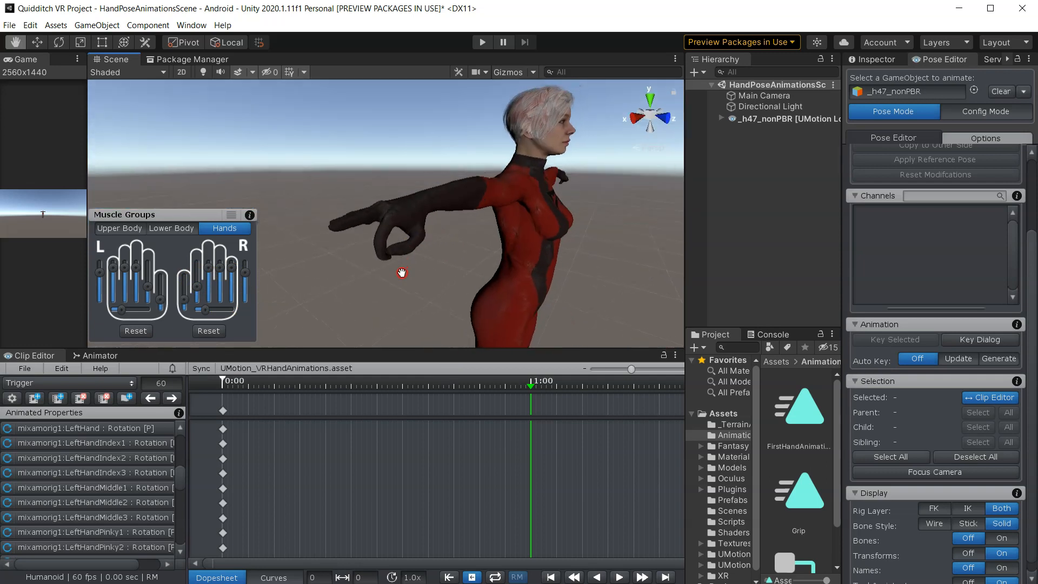
right_click_drag(474, 235, 445, 250)
middle_click_drag(483, 244, 424, 296)
- Show the bones again and frame the right hand
left_click(1000, 539)
right_click_drag(424, 297, 405, 313)
scroll(440, 257, "down", 5)
middle_click_drag(440, 258, 345, 278)
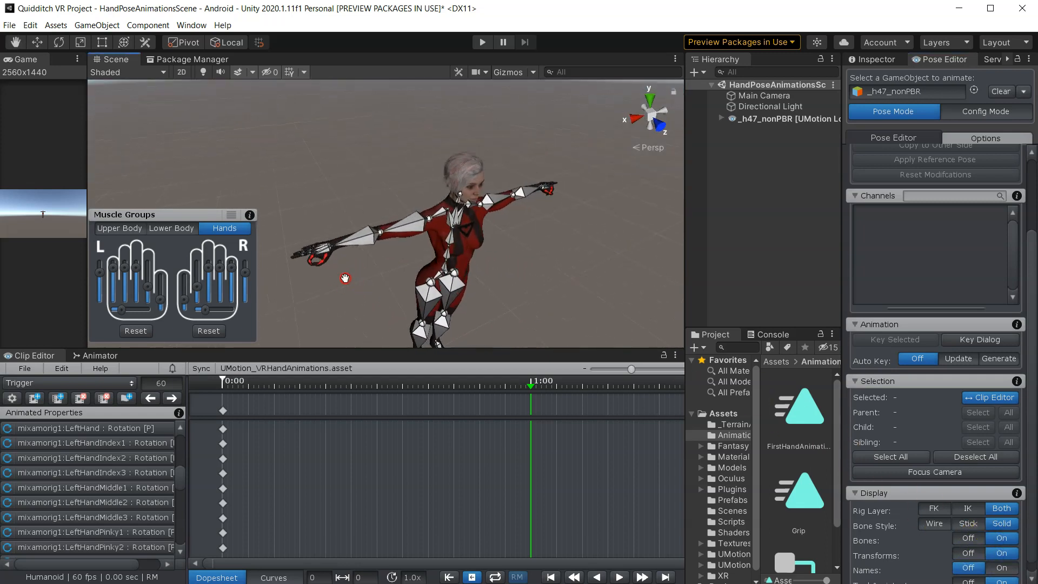
scroll(336, 267, "up", 5)
right_click_drag(371, 259, 310, 222)
right_click_drag(399, 205, 377, 208)
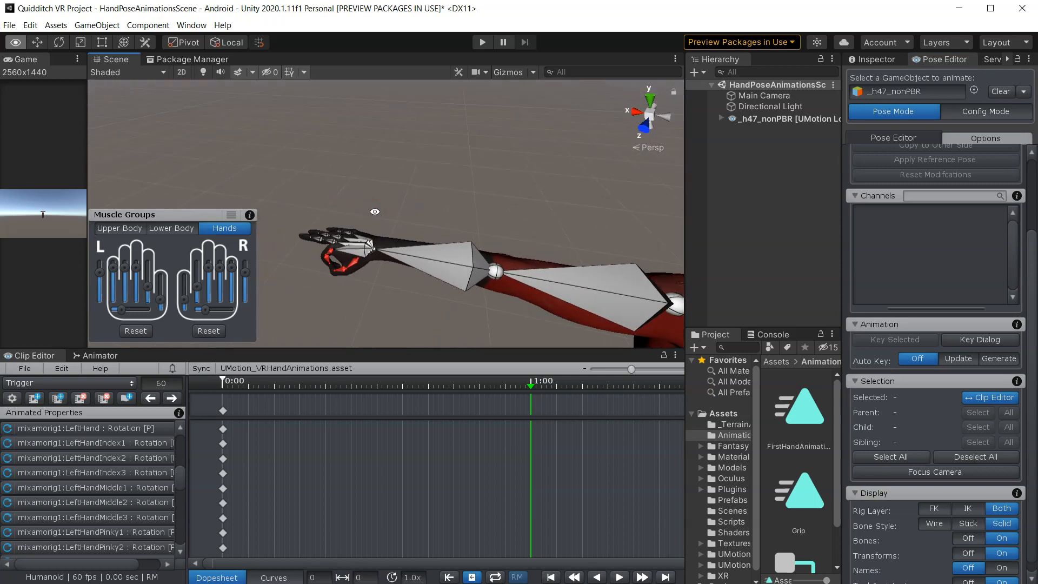
- Select the hand and finger bones of both hands and key all their channels at frame 60
double_click(357, 248)
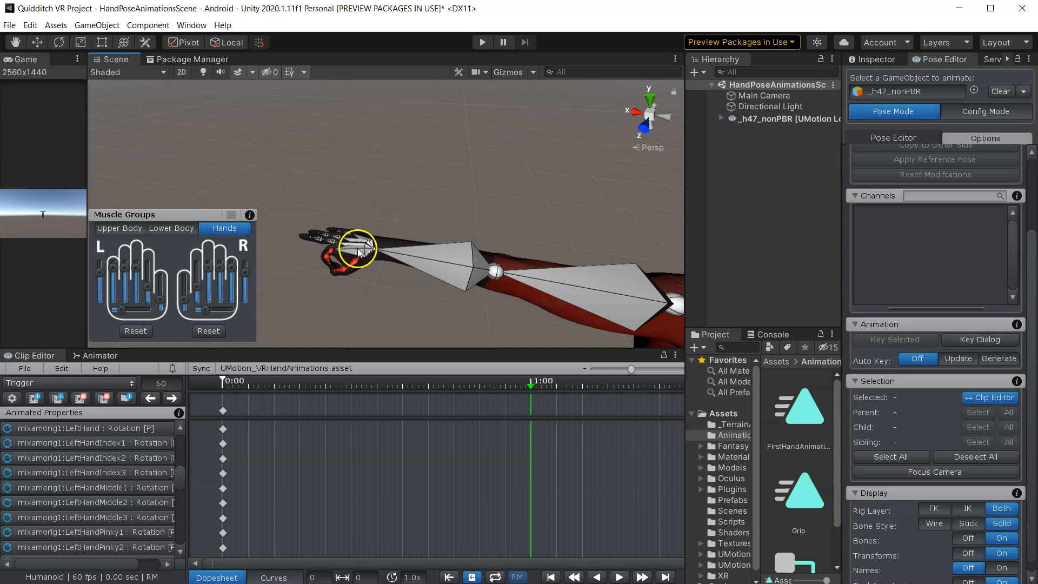
scroll(612, 231, "up", 8)
middle_click_drag(594, 226, 351, 164)
scroll(521, 181, "down", 6)
middle_click_drag(521, 180, 437, 166)
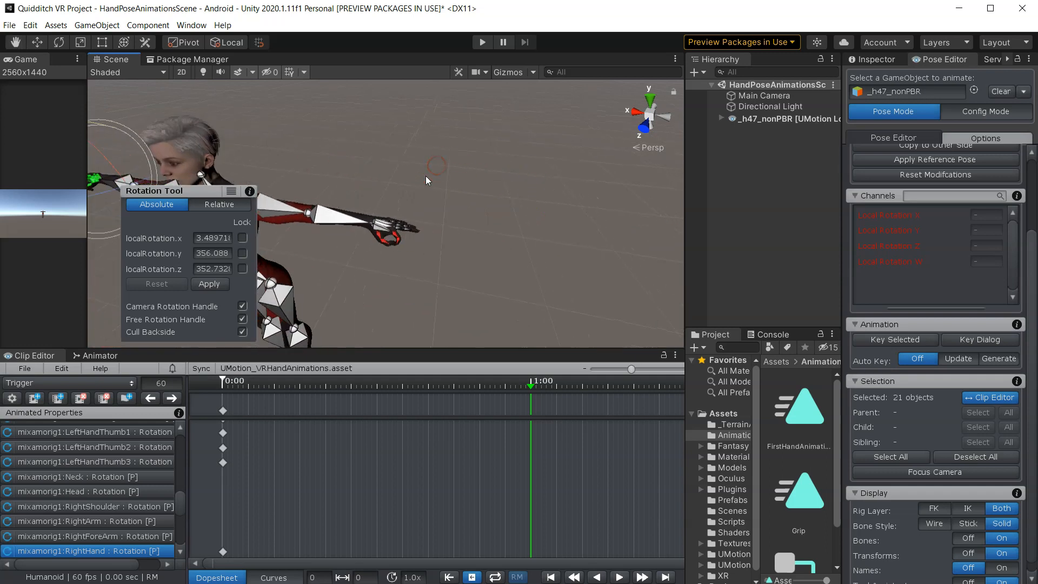
scroll(430, 179, "up", 5)
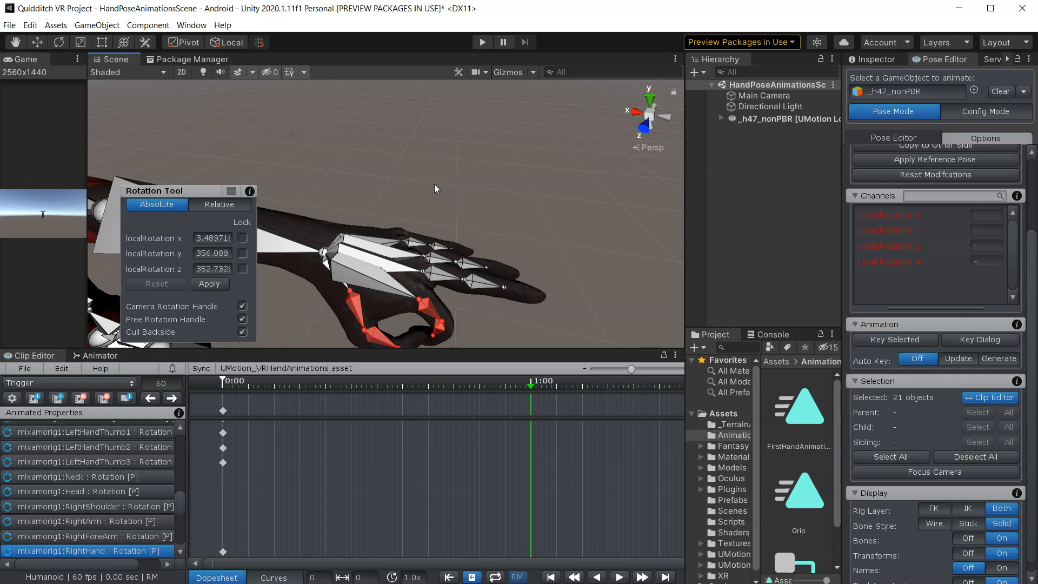
double_click(367, 270)
scroll(335, 252, "down", 5)
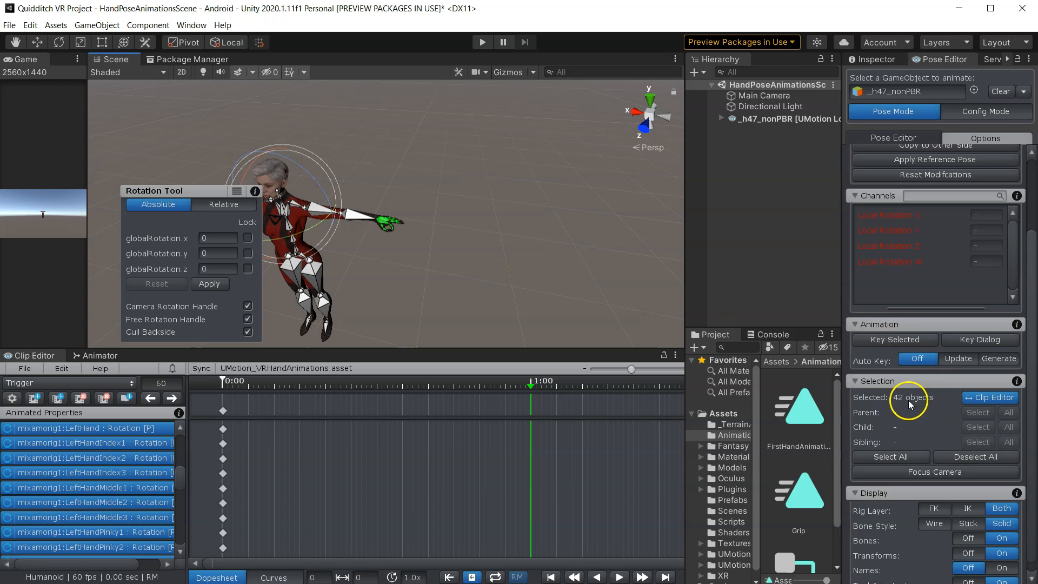
left_click(889, 340)
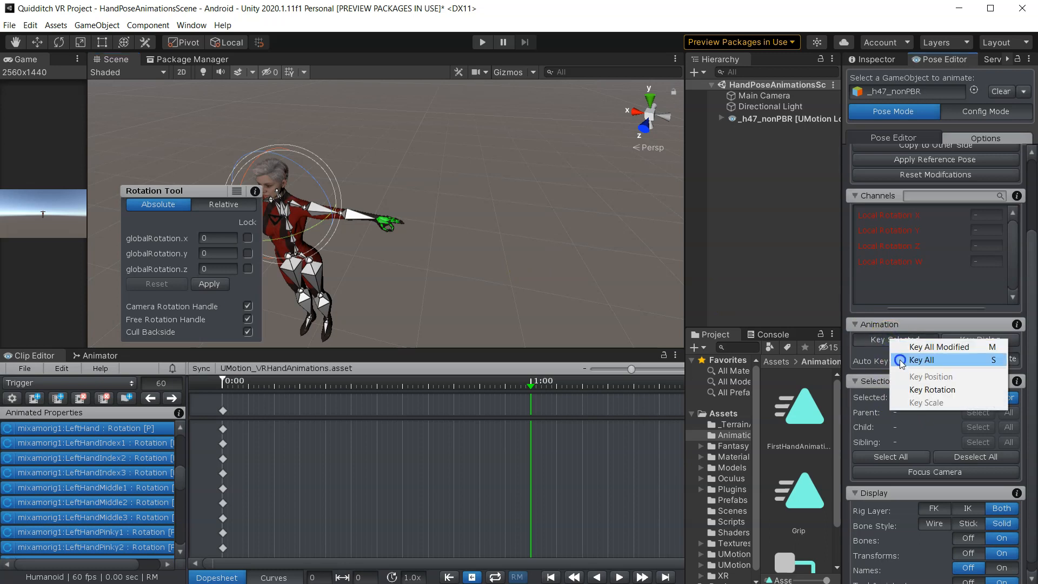
left_click(901, 360)
left_click(442, 292)
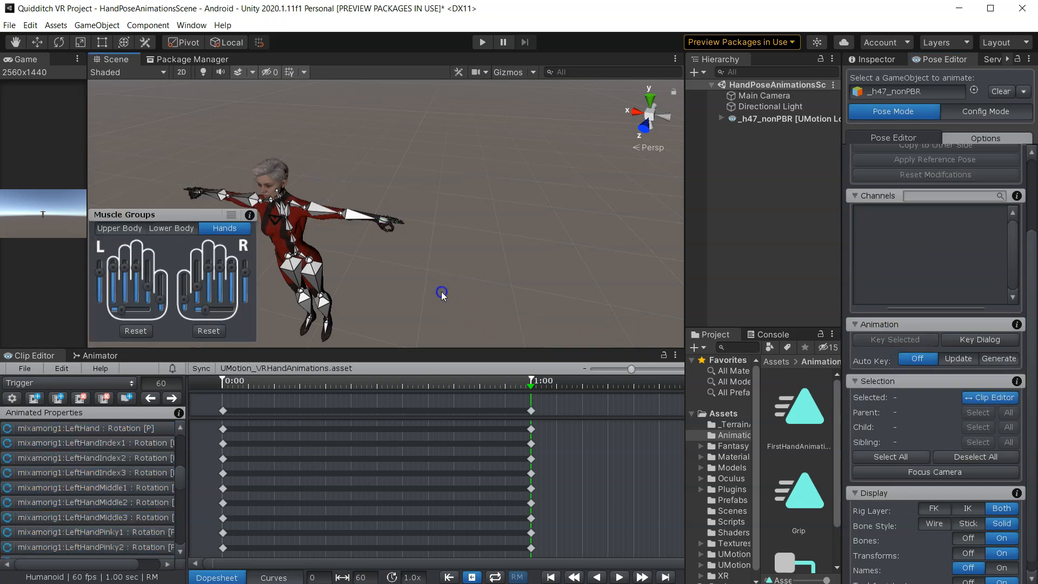
- Play back the Trigger clip to preview the hand animation
left_click_drag(399, 278, 576, 258)
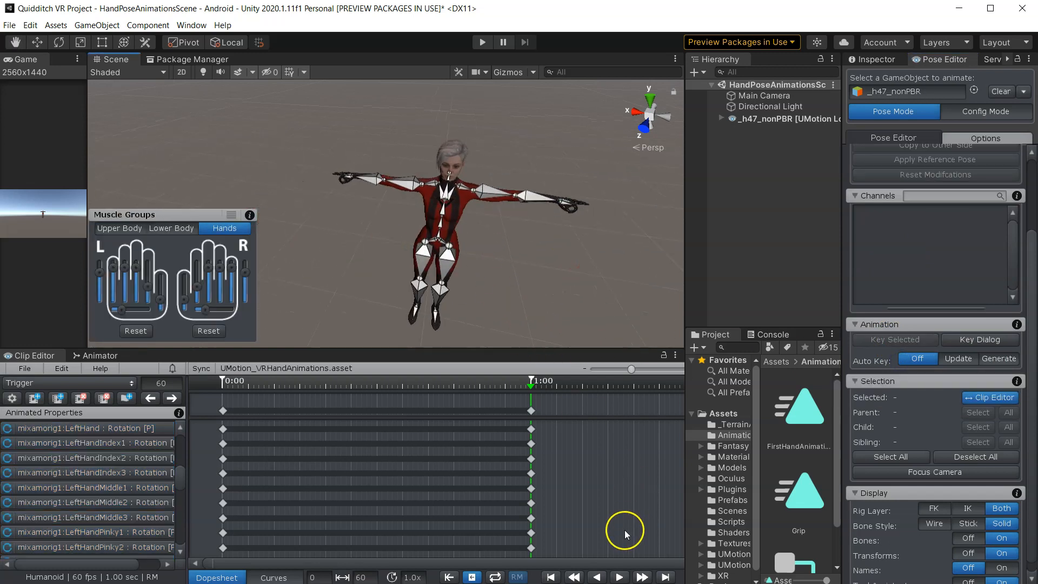
scroll(371, 277, "up", 3)
left_click(620, 577)
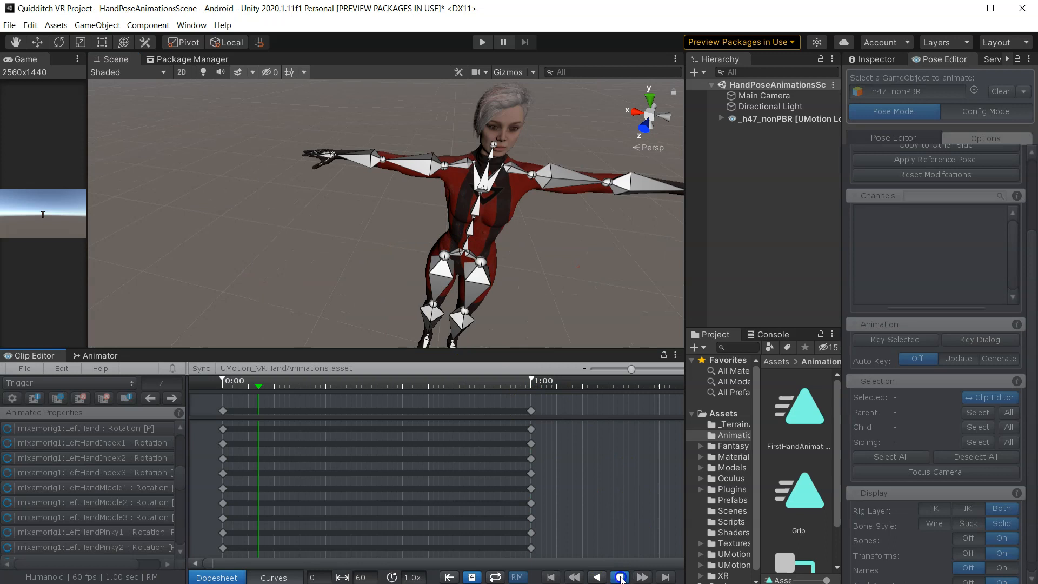
left_click(324, 216)
scroll(401, 254, "up", 3)
left_click(620, 577)
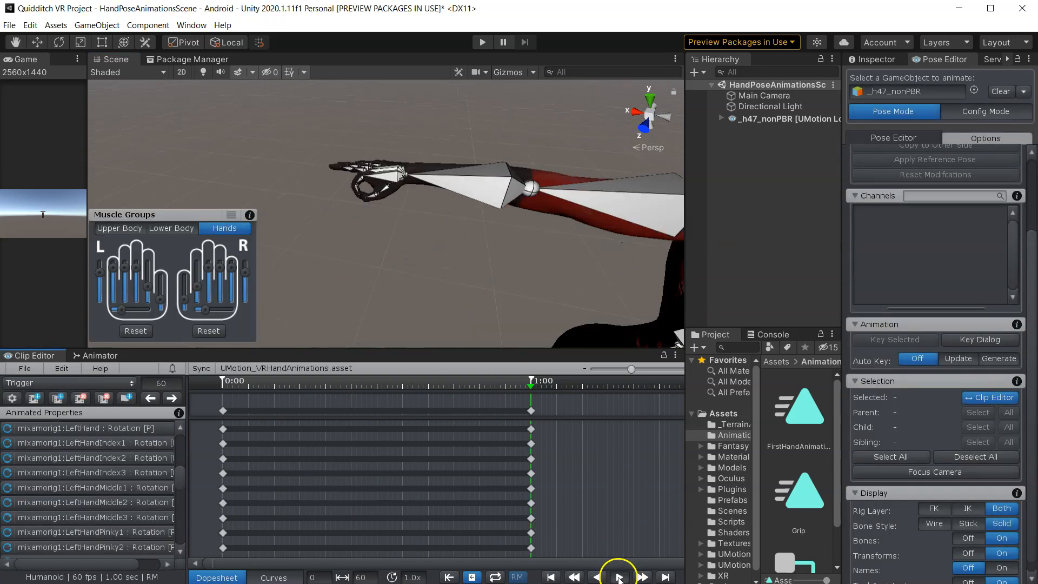
middle_click_drag(553, 265, 353, 196)
scroll(433, 241, "down", 5)
scroll(353, 196, "up", 3)
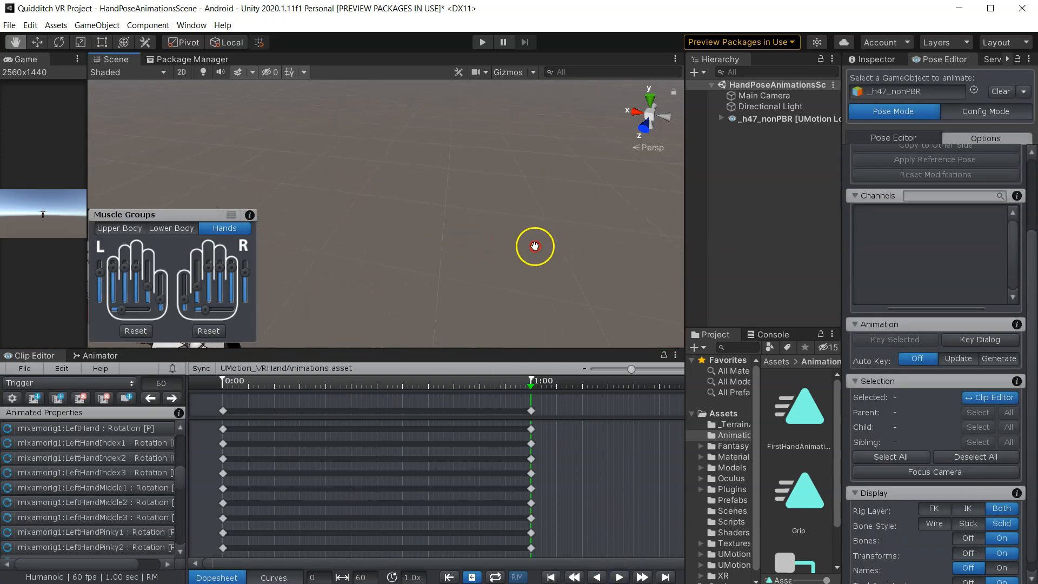
middle_click_drag(368, 233, 534, 226)
left_click(620, 577)
left_click(618, 577)
middle_click_drag(394, 251, 632, 277)
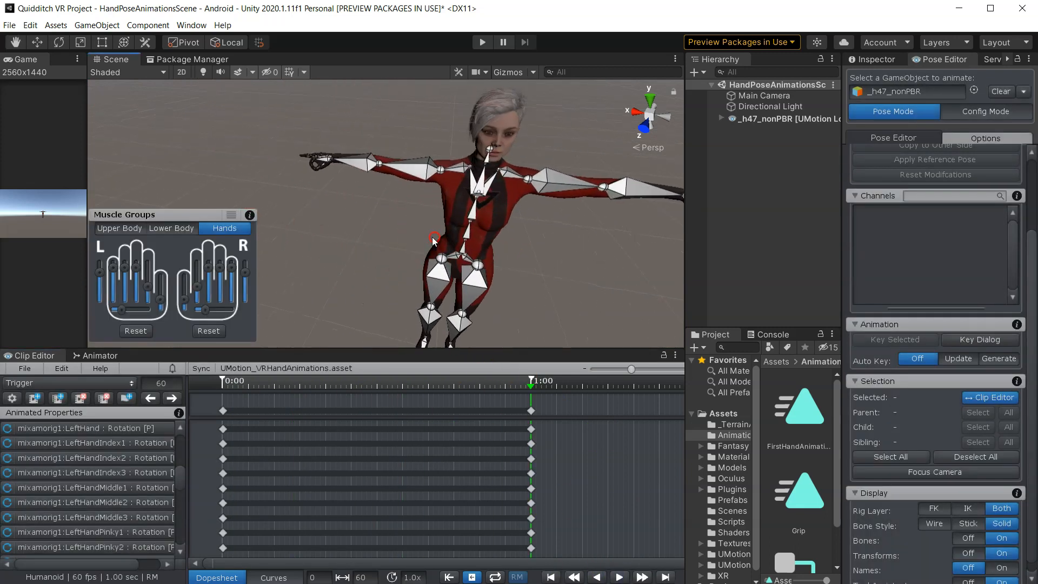
- Export the current Trigger clip and check it in the Animations folder
left_click(25, 368)
left_click(83, 466)
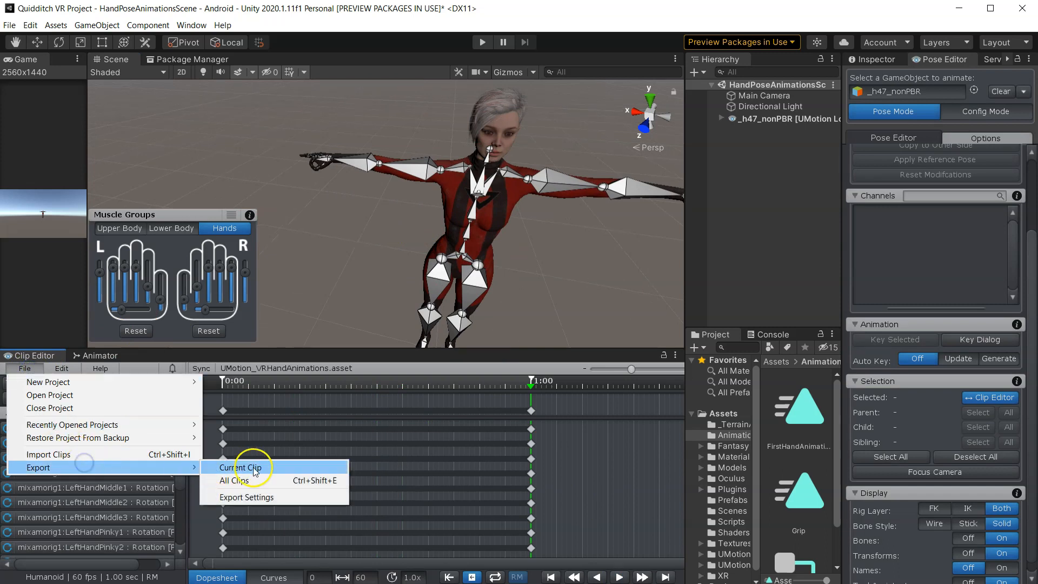
left_click(254, 468)
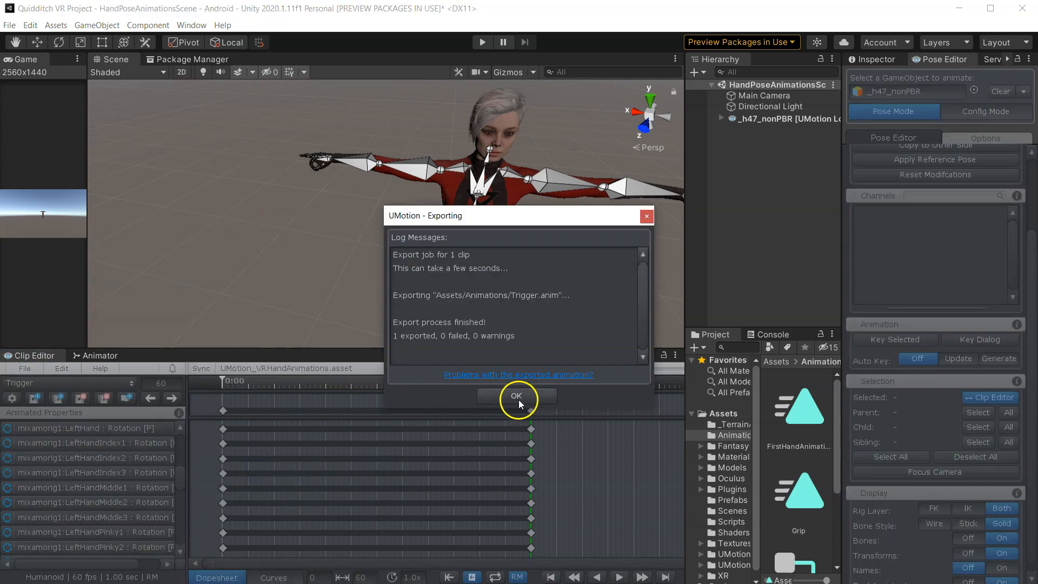
left_click(517, 397)
left_click_drag(684, 265, 543, 266)
left_click(781, 487)
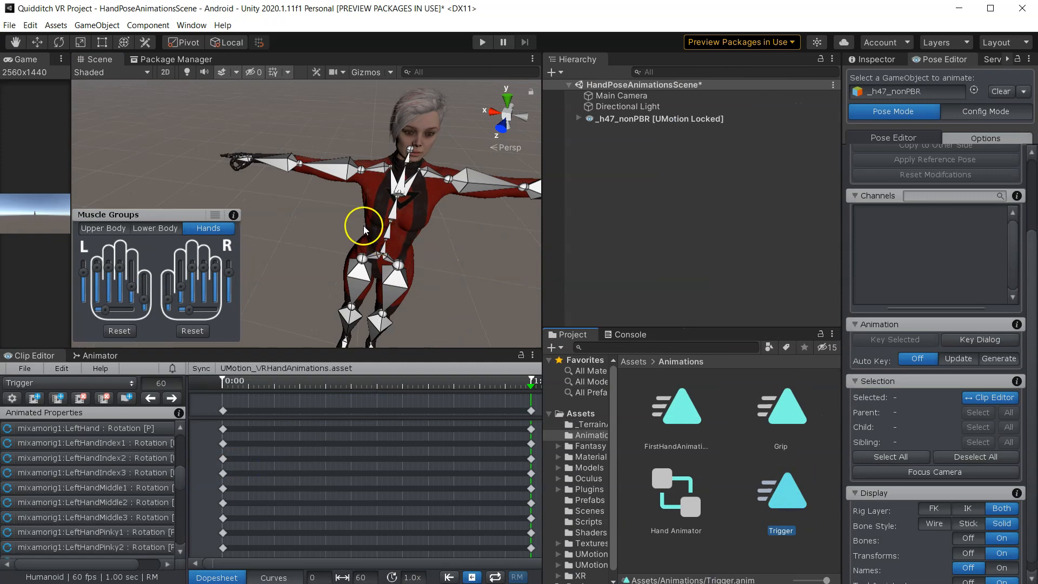
- Create a new animation clip named Fist
scroll(292, 198, "down", 3)
middle_click_drag(293, 199, 422, 255)
scroll(422, 255, "up", 8)
left_click_drag(377, 245, 426, 231, "alt")
left_click(34, 398)
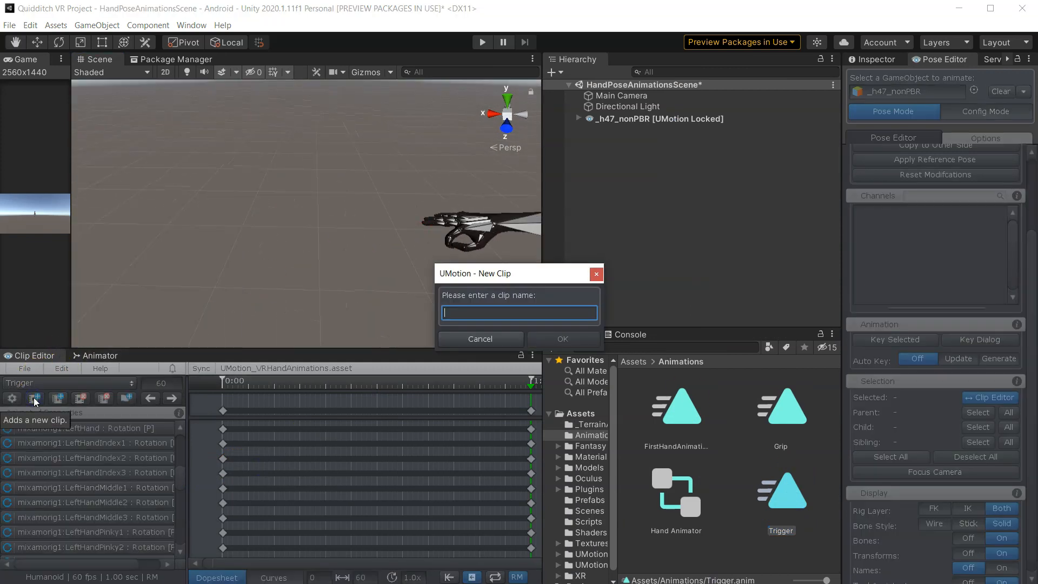
type("Fist")
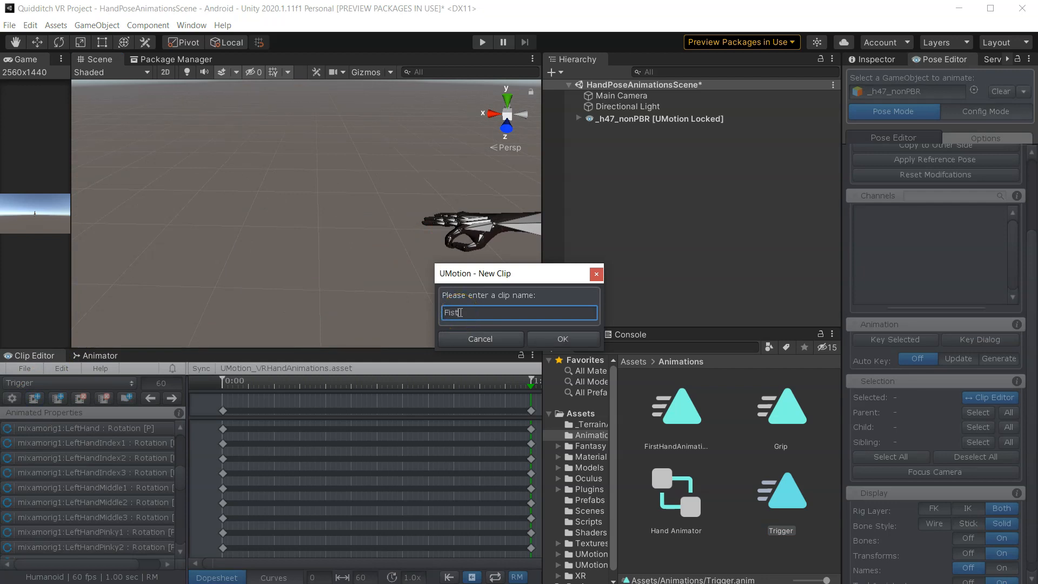
left_click(560, 345)
- Narrow the Project panel again and zoom the view in on the character's right hand
left_click(293, 257)
scroll(293, 258, "down", 10)
left_click_drag(543, 276, 703, 272)
middle_click_drag(546, 253, 478, 247)
left_click_drag(336, 218, 174, 220)
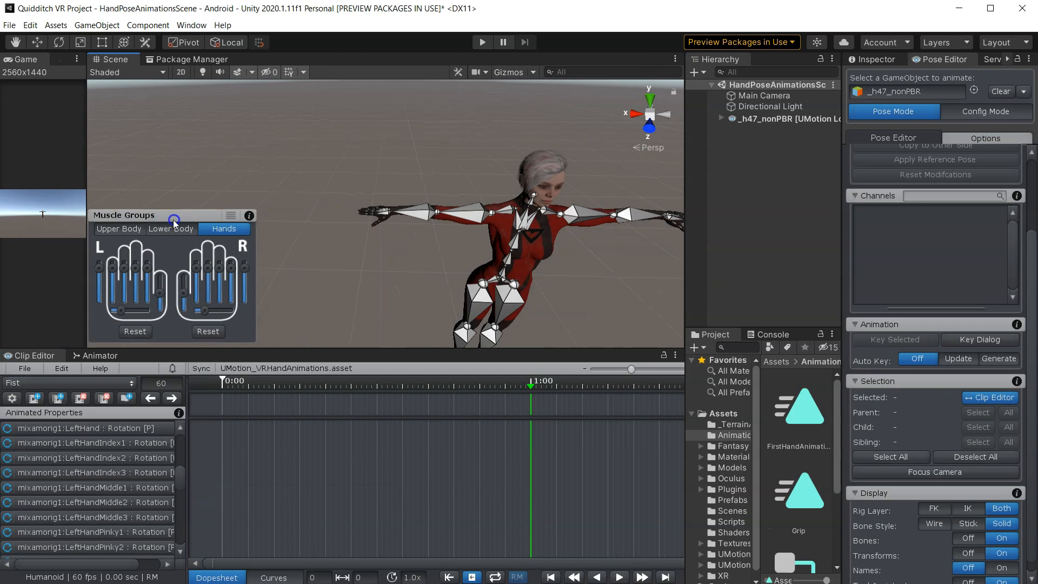
scroll(380, 207, "up", 5)
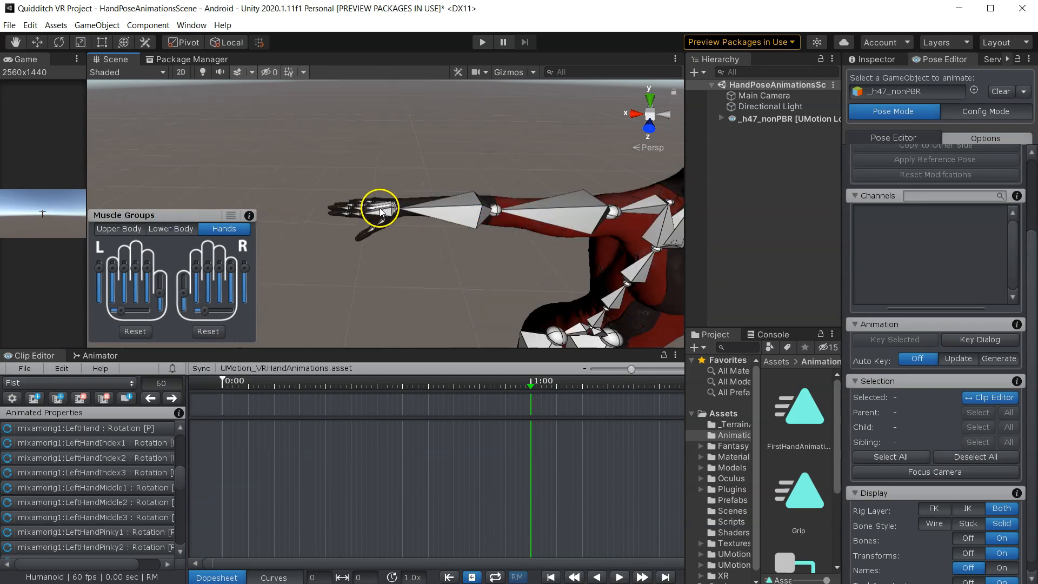
left_click_drag(398, 224, 409, 254, "alt")
left_click_drag(380, 203, 444, 292, "alt")
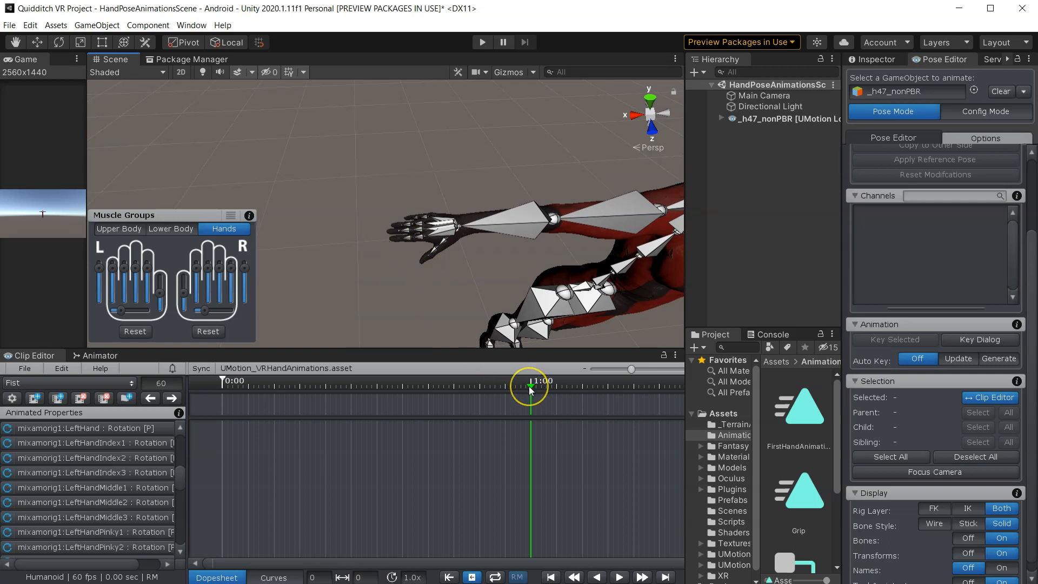
- At frame 0, select the bone hierarchies of both hands and key all their properties
left_click_drag(530, 386, 219, 391)
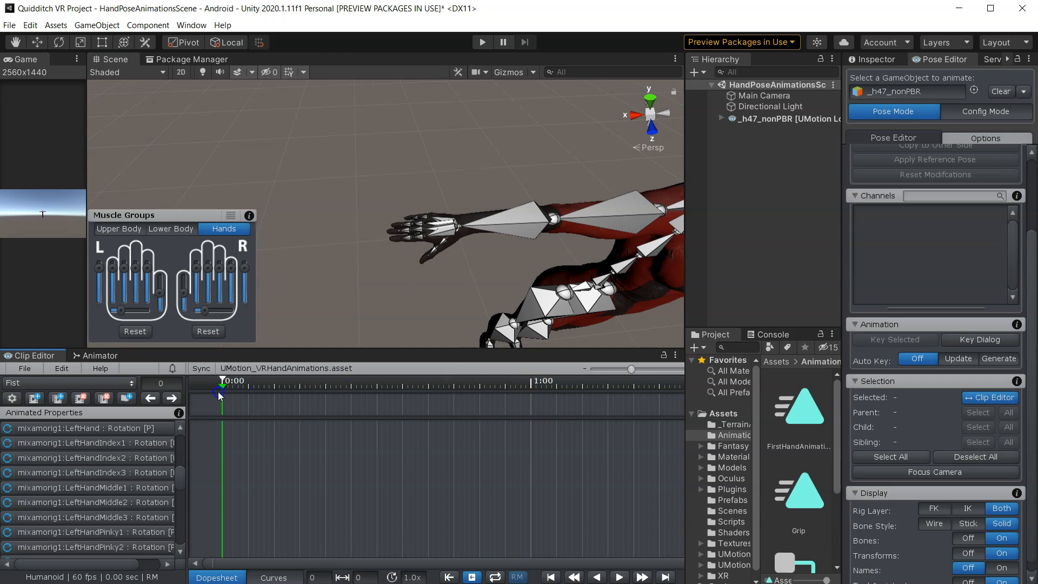
right_click_drag(456, 168, 425, 230)
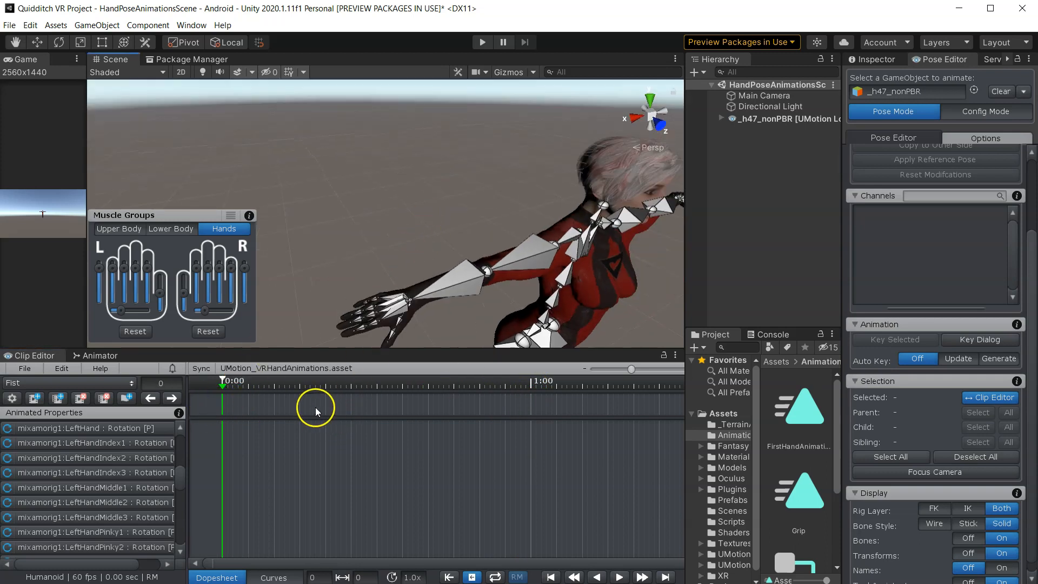
double_click(387, 306)
scroll(573, 285, "down", 5)
middle_click_drag(498, 237, 306, 257)
scroll(346, 253, "up", 4)
right_click_drag(371, 252, 352, 266)
scroll(365, 256, "up", 3)
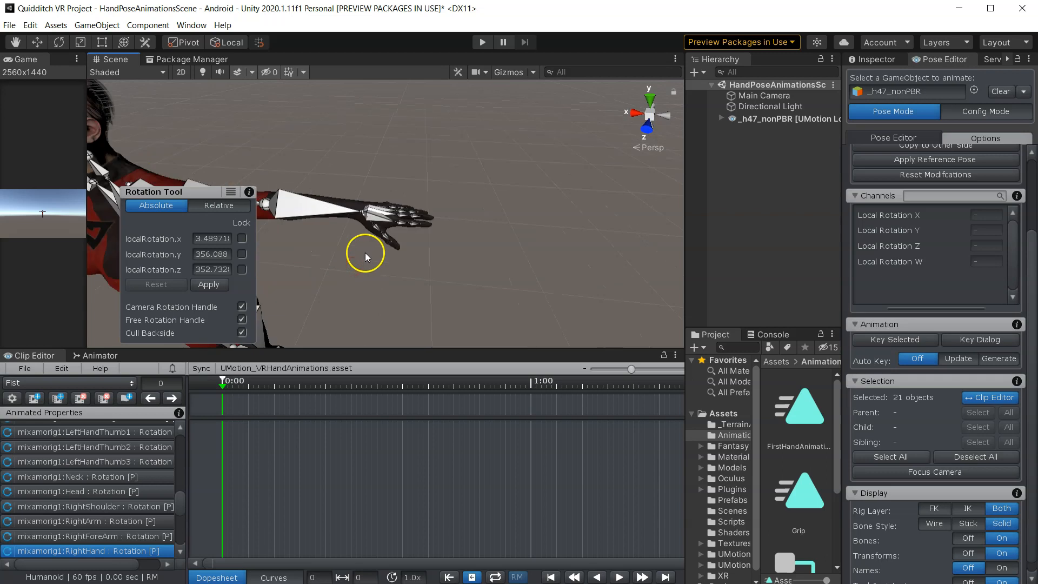
double_click(377, 218, "shift")
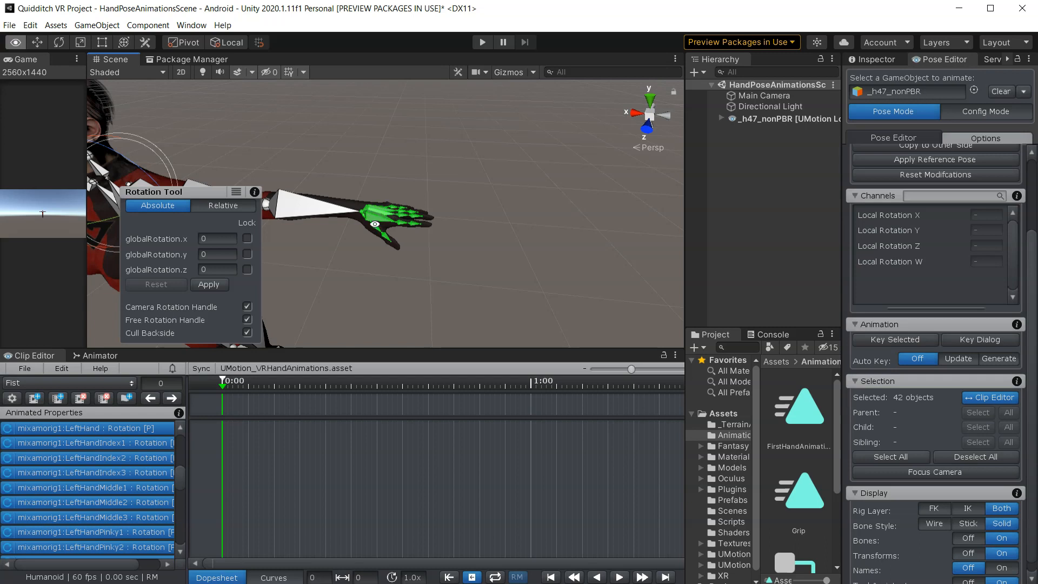
key("f")
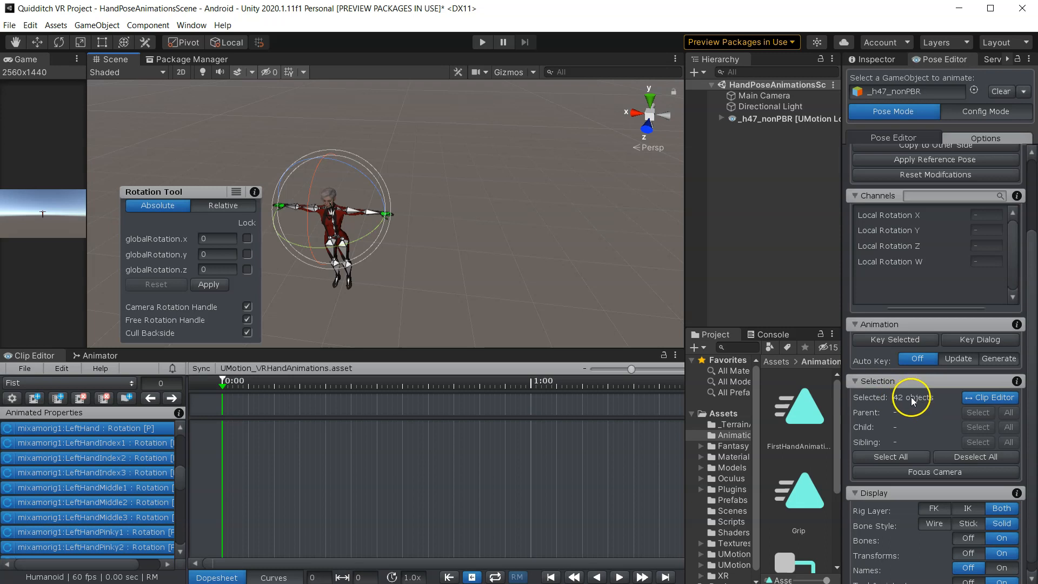
left_click(891, 345)
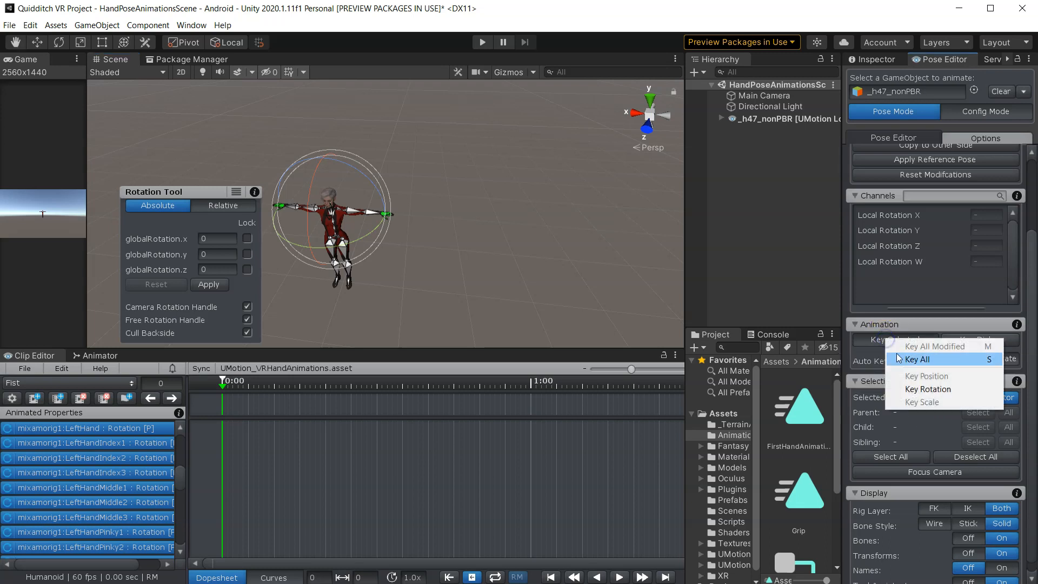
left_click(902, 360)
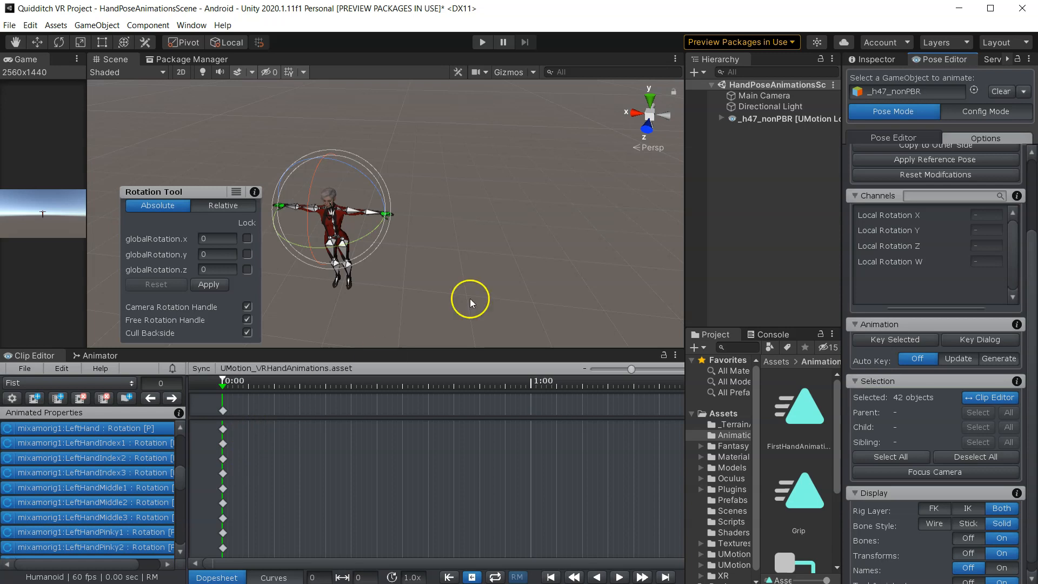
- Move the playhead to frame 60 and turn off the bone display
left_click(476, 245)
left_click(235, 387)
left_click_drag(235, 389, 532, 403)
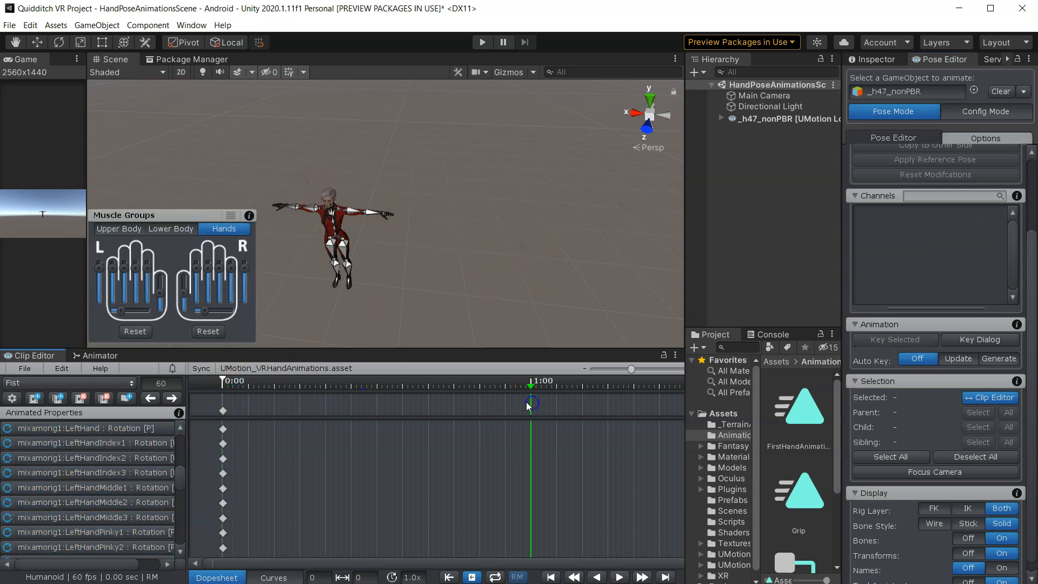
scroll(478, 417, "down", 3)
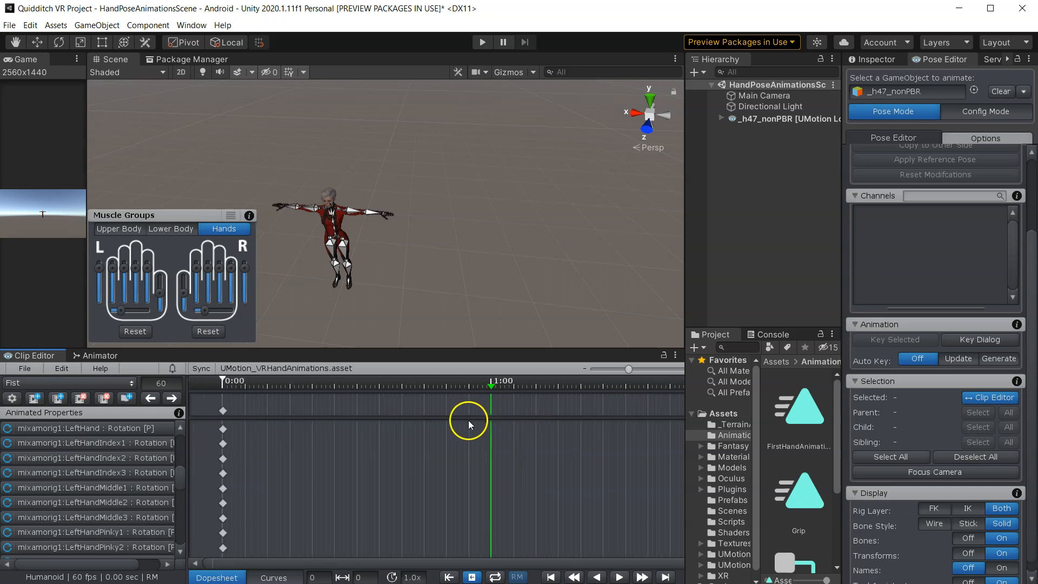
scroll(378, 251, "up", 8)
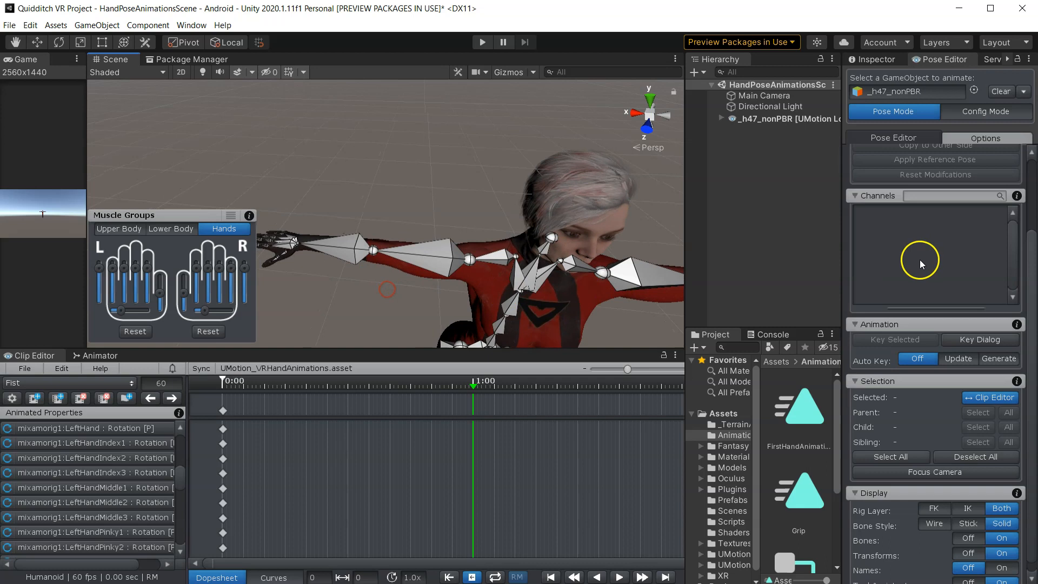
scroll(920, 259, "up", 4)
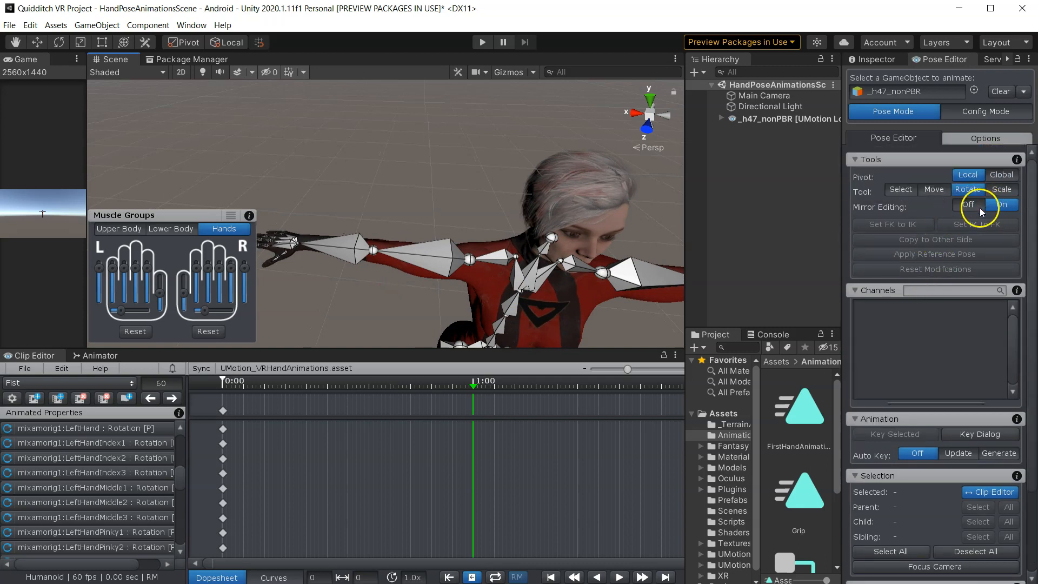
left_click_drag(337, 210, 440, 245, "alt")
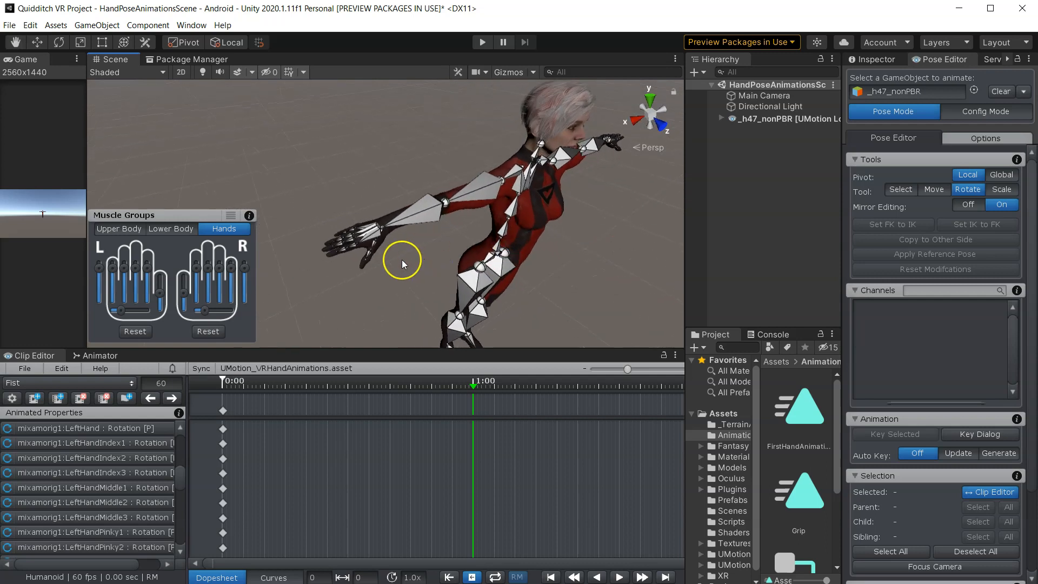
scroll(965, 503, "down", 3)
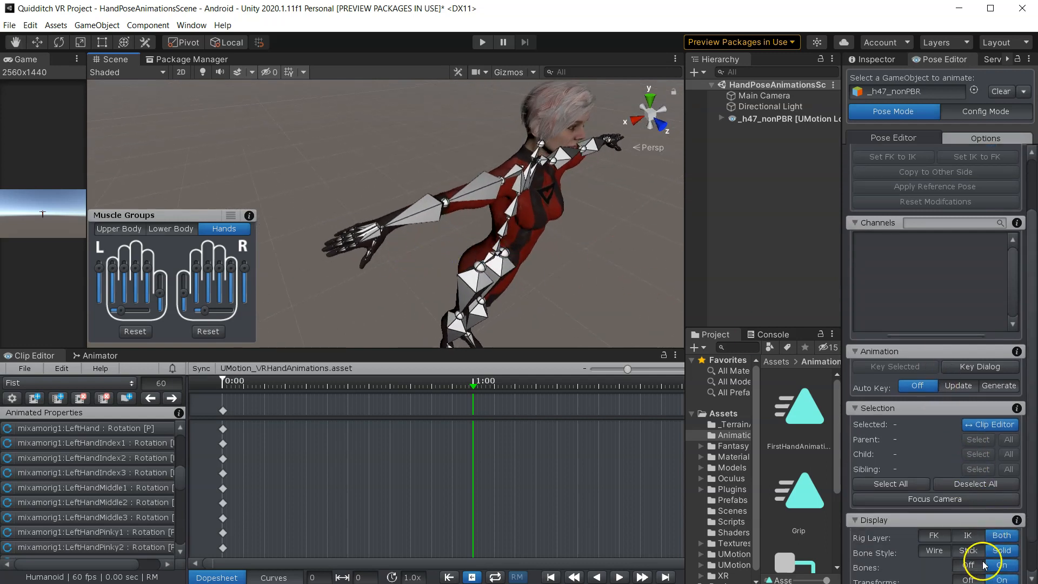
scroll(981, 563, "down", 2)
left_click(968, 527)
- Curl the fingers into a fist using the Muscle Groups hand sliders
middle_click_drag(347, 242, 382, 158)
scroll(423, 216, "up", 1)
scroll(423, 216, "down", 1)
left_click_drag(385, 179, 455, 234, "alt")
middle_click_drag(456, 236, 445, 202)
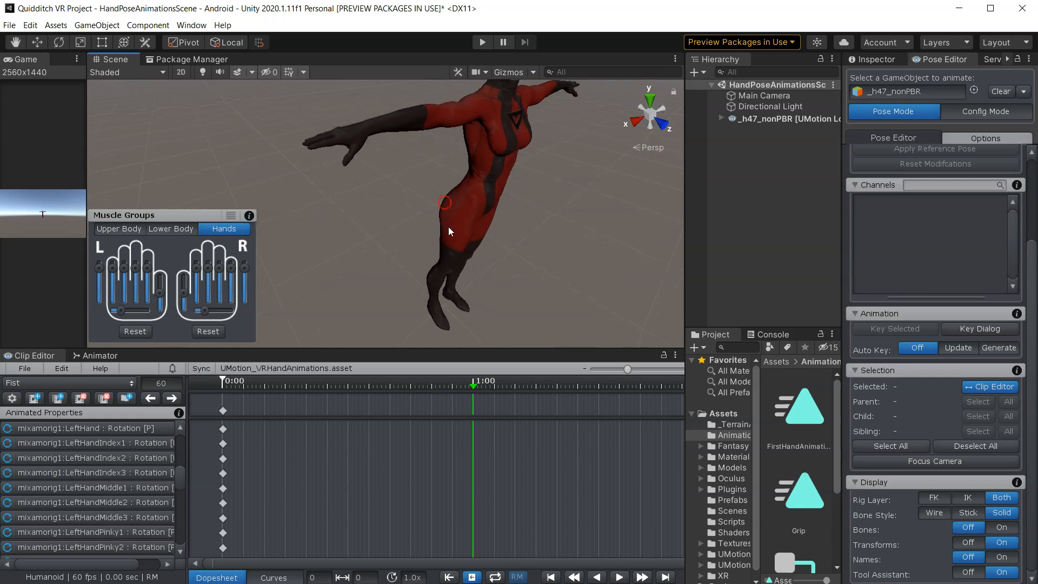
left_click_drag(444, 202, 394, 169, "alt")
middle_click_drag(394, 168, 382, 209)
scroll(379, 210, "down", 2)
scroll(379, 210, "up", 2)
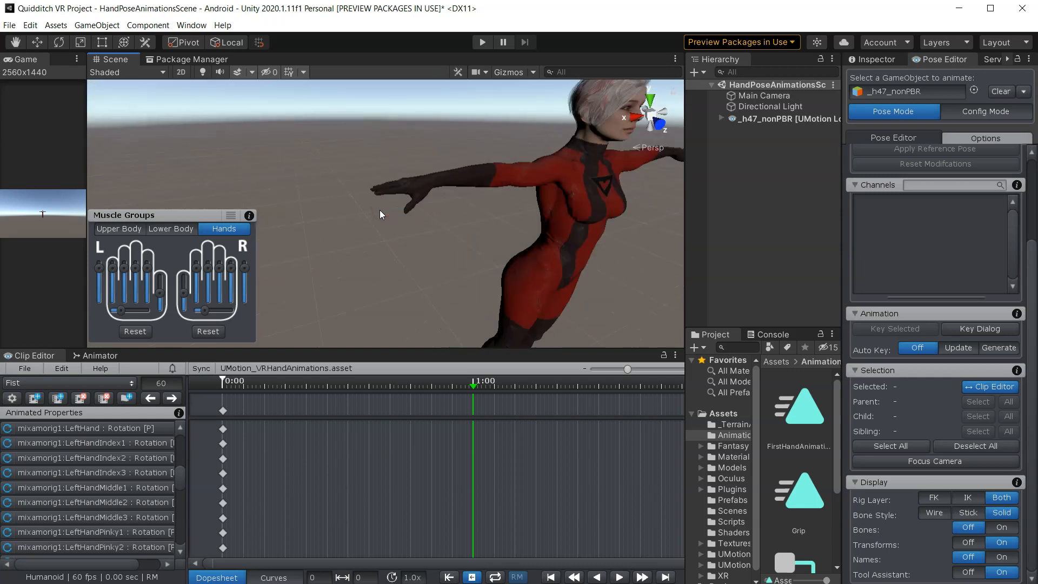
middle_click_drag(398, 224, 395, 311)
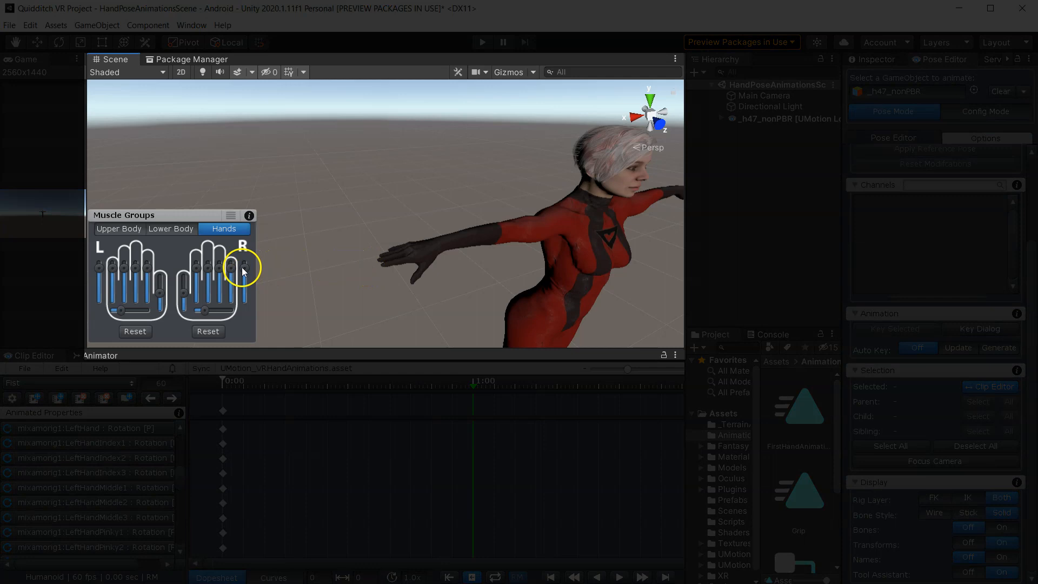
left_click_drag(243, 268, 249, 298)
left_click_drag(184, 292, 183, 293)
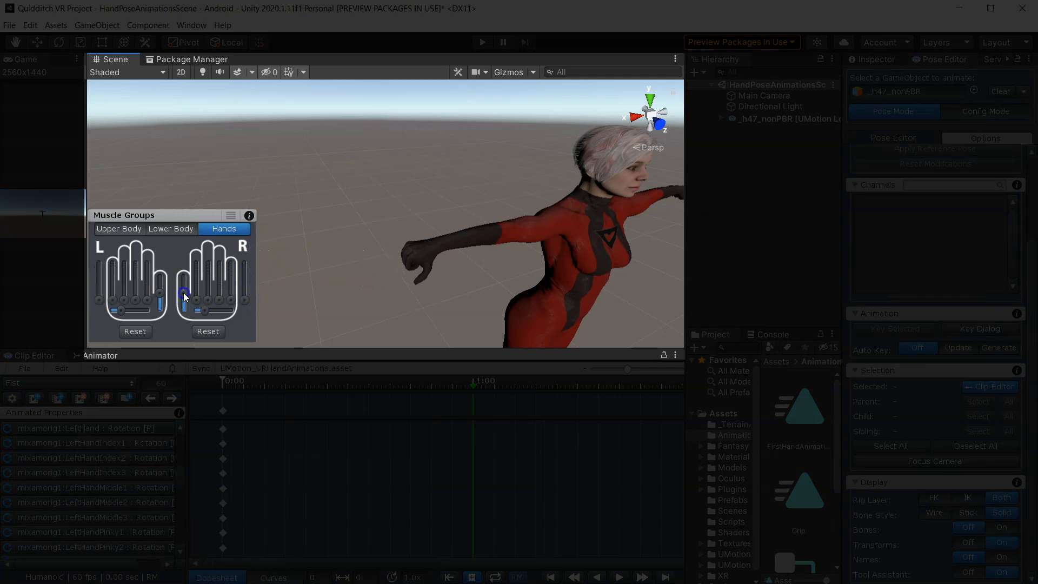
- Fine-tune the finger curl sliders for both hands to tighten the fist pose
right_click_drag(410, 263, 564, 176)
right_click_drag(541, 229, 476, 179)
middle_click_drag(499, 244, 384, 135)
middle_click_drag(496, 205, 517, 193)
scroll(424, 190, "down", 5)
left_click_drag(508, 221, 470, 224, "alt")
left_click_drag(185, 302, 190, 301)
middle_click_drag(397, 270, 610, 297)
scroll(433, 275, "down", 5)
middle_click_drag(433, 276, 594, 338)
left_click_drag(481, 276, 559, 331, "alt")
middle_click_drag(558, 332, 698, 378)
scroll(485, 255, "up", 5)
left_click_drag(484, 255, 503, 324, "alt")
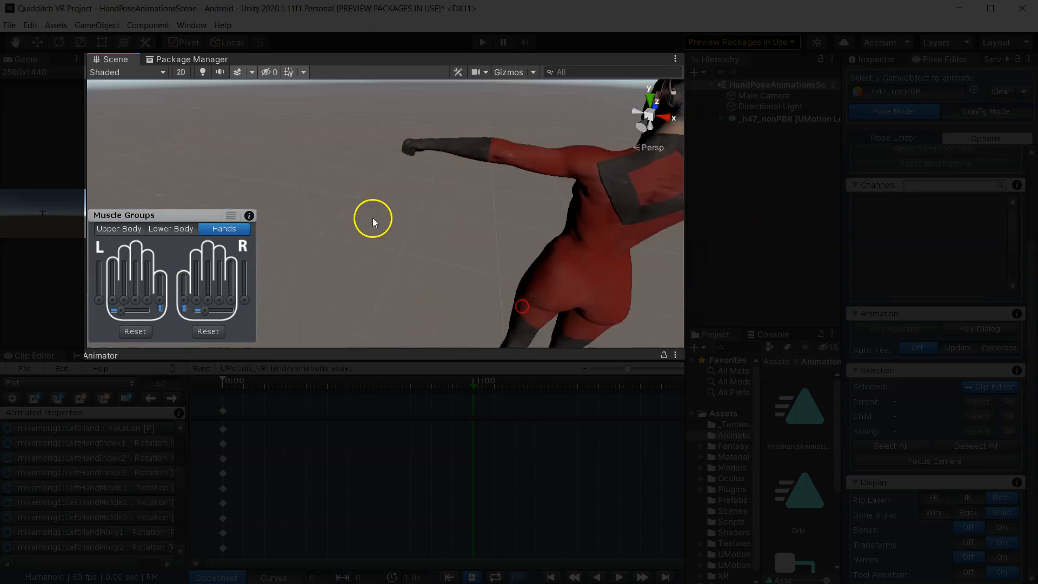
left_click_drag(374, 220, 665, 327, "alt")
left_click_drag(473, 225, 709, 239, "alt")
scroll(546, 229, "down", 5)
middle_click_drag(547, 229, 588, 297)
scroll(523, 271, "up", 5)
left_click_drag(523, 268, 671, 254, "alt")
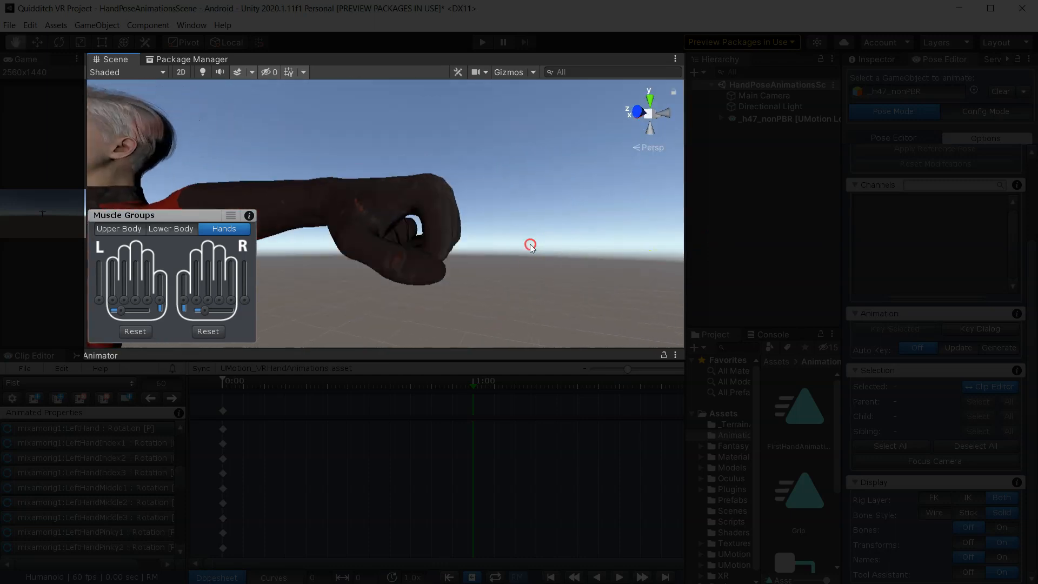
left_click_drag(531, 246, 389, 252, "alt")
middle_click_drag(439, 255, 487, 247)
left_click_drag(159, 300, 155, 301)
left_click_drag(508, 268, 627, 336, "alt")
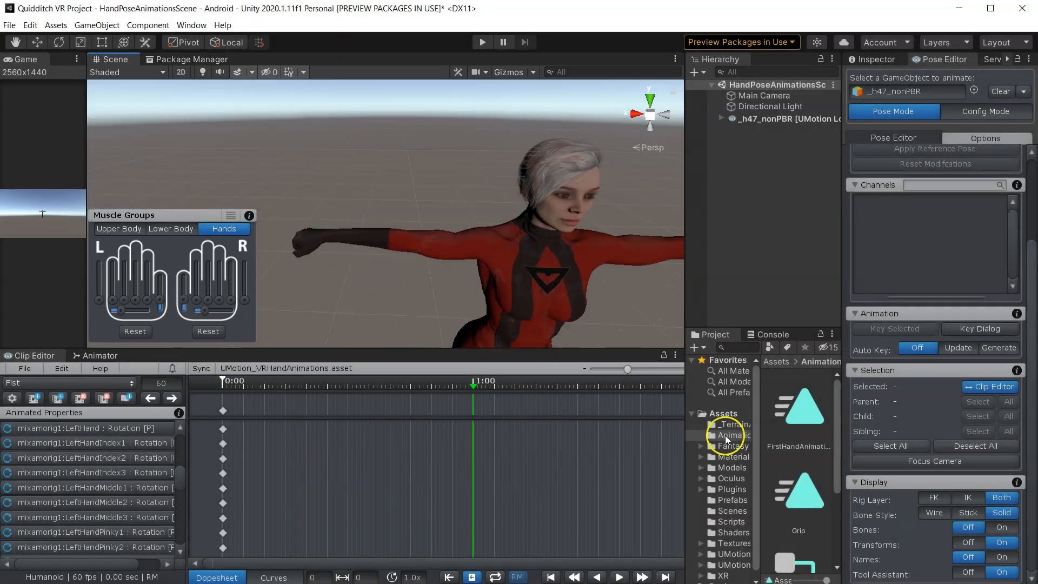
- Turn the bones back on, select both hands' bone hierarchies and key all their properties at frame 60
left_click(1001, 529)
left_click_drag(412, 282, 438, 259, "alt")
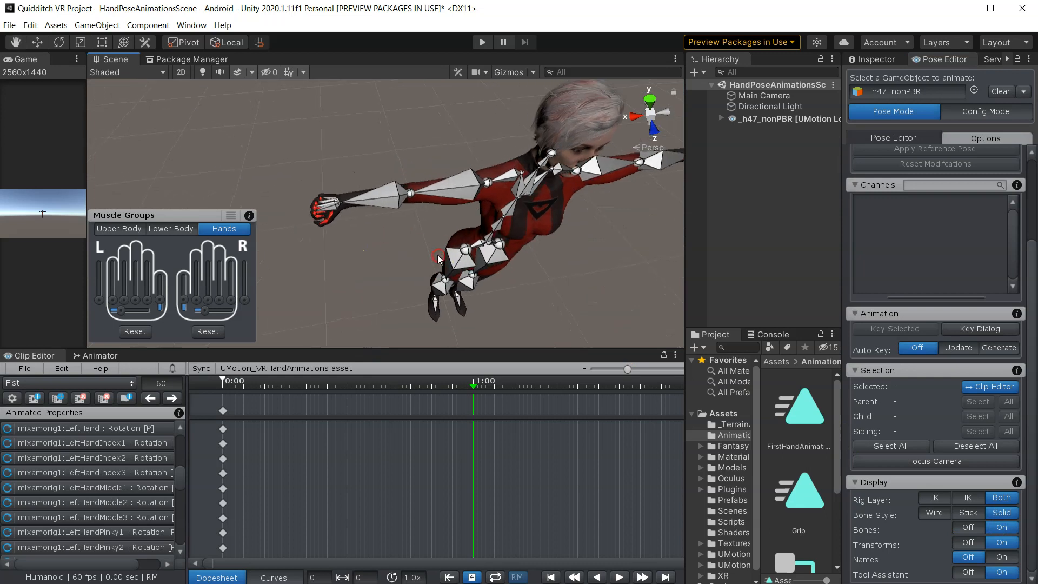
scroll(356, 232, "up", 5)
left_click_drag(363, 243, 296, 225, "alt")
middle_click_drag(297, 224, 436, 312)
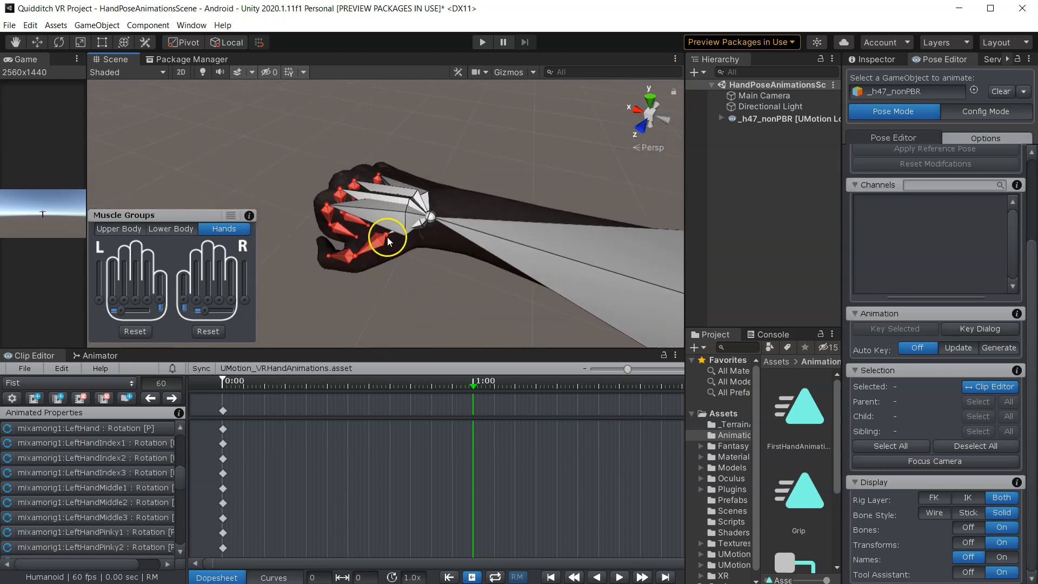
double_click(391, 214)
scroll(453, 269, "down", 10)
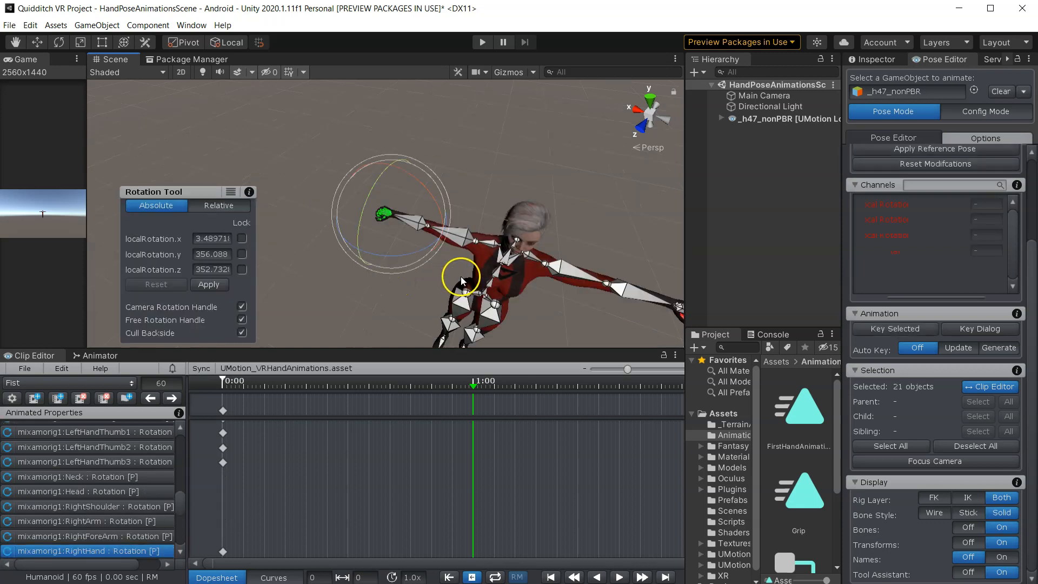
scroll(448, 262, "up", 4)
scroll(541, 298, "up", 5)
right_click_drag(584, 282, 552, 261)
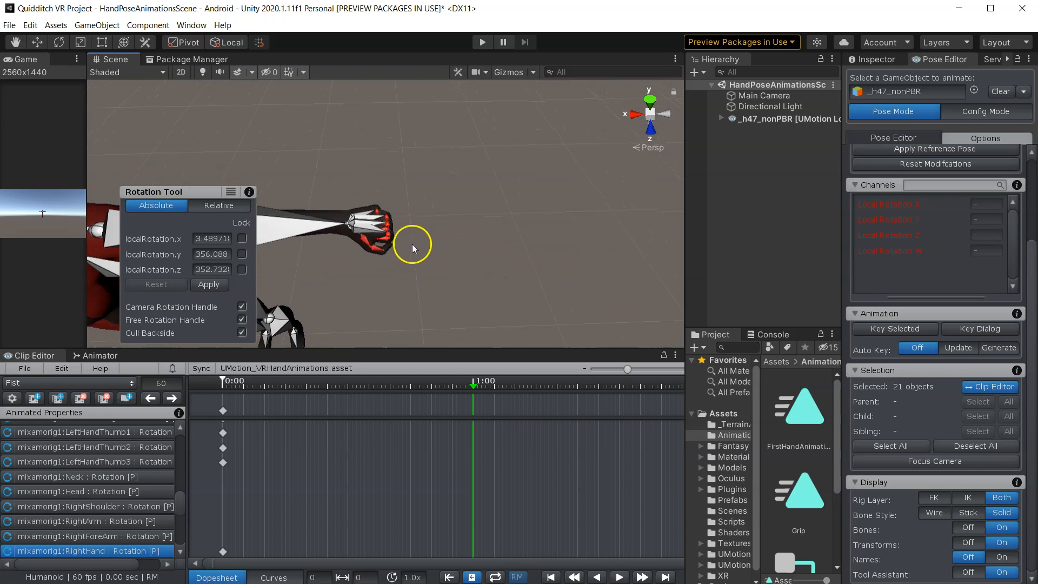
double_click(360, 222, "shift")
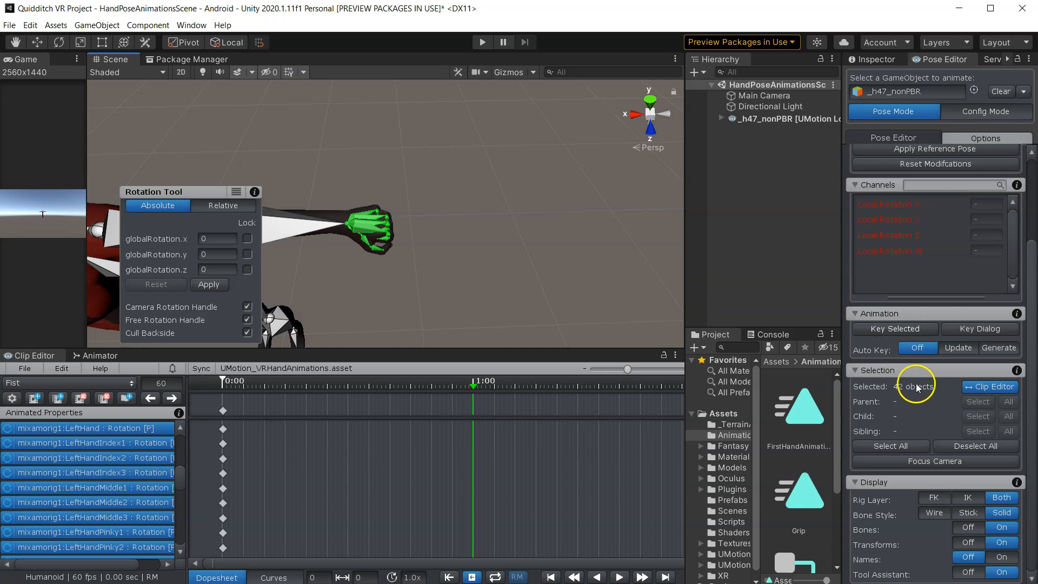
scroll(448, 236, "down", 5)
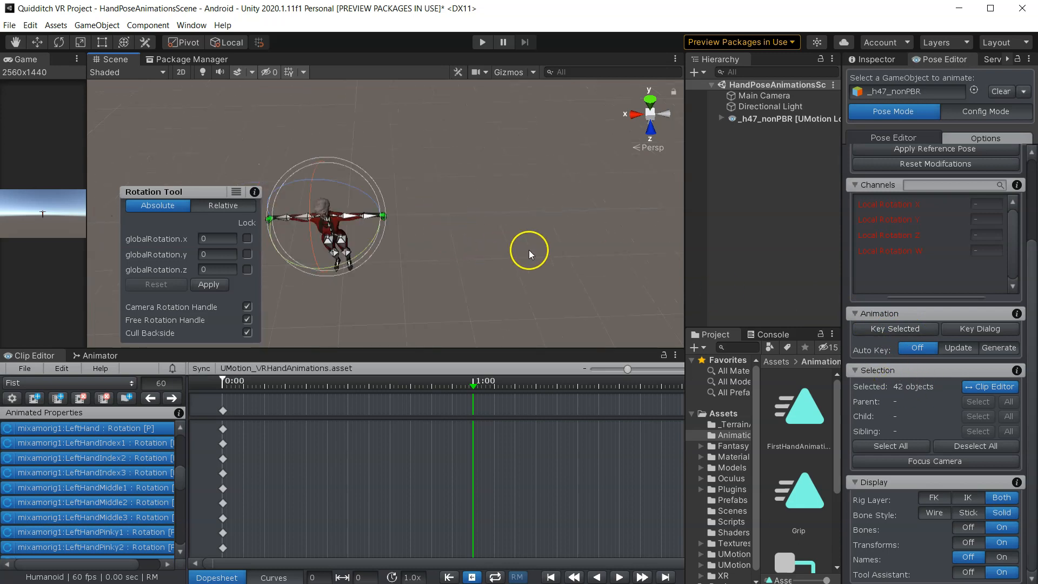
right_click(892, 331)
left_click(915, 348)
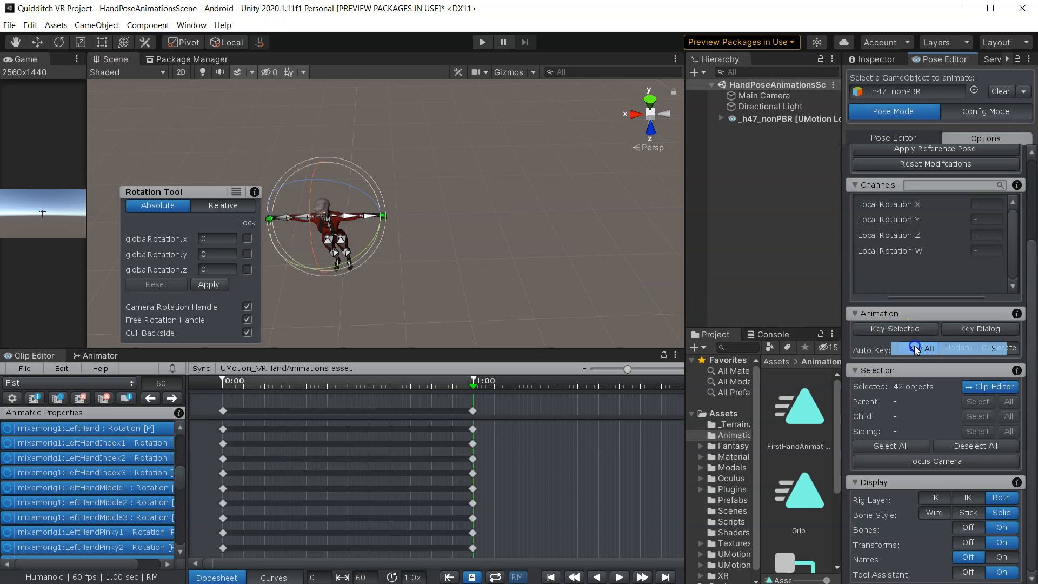
- Play back the Fist clip to preview the hand animation
left_click(552, 289)
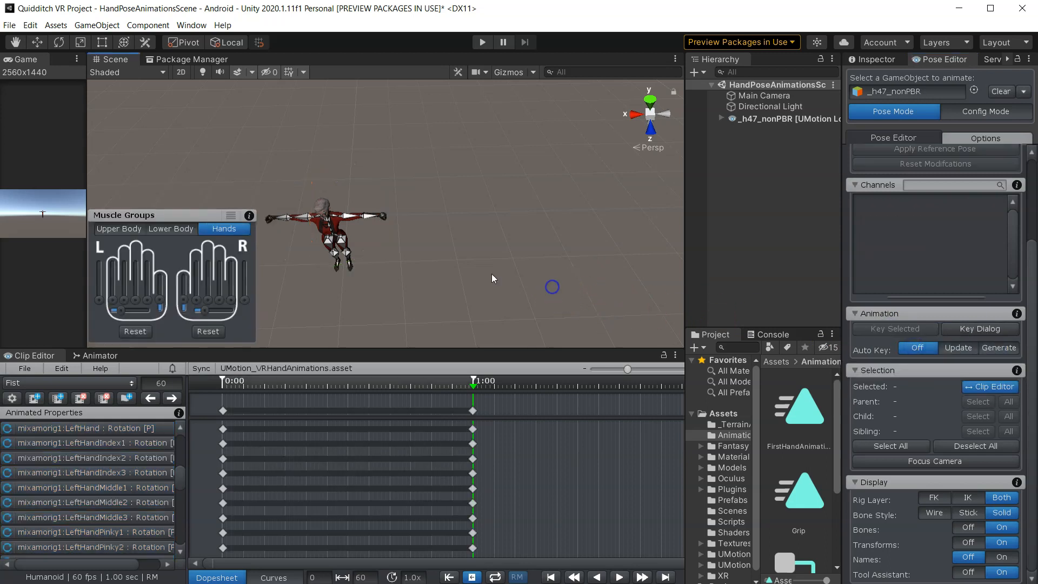
scroll(527, 242, "up", 6)
left_click_drag(527, 253, 620, 228, "alt")
middle_click_drag(621, 227, 412, 271)
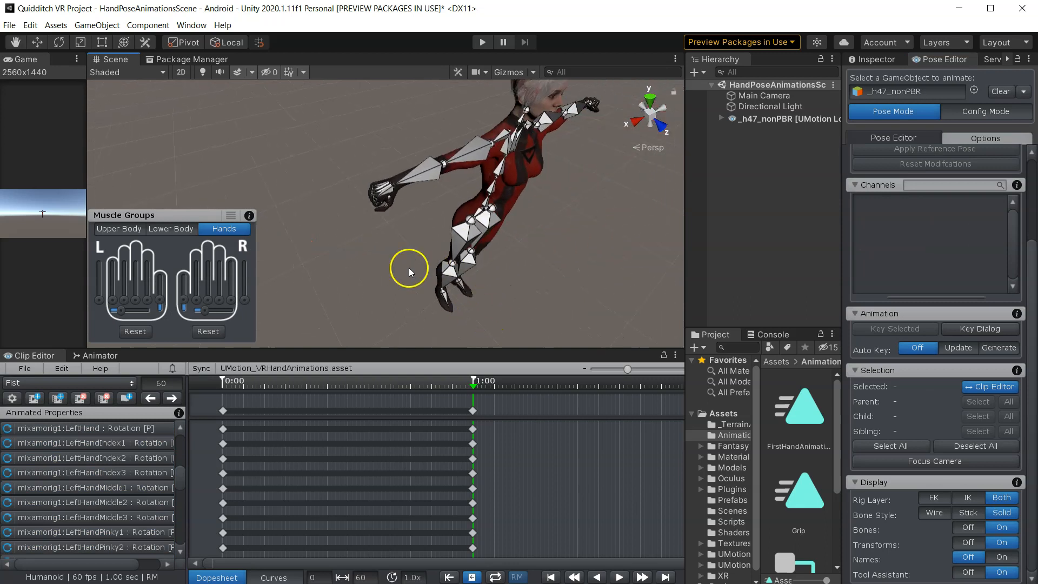
scroll(391, 263, "up", 5)
left_click(619, 577)
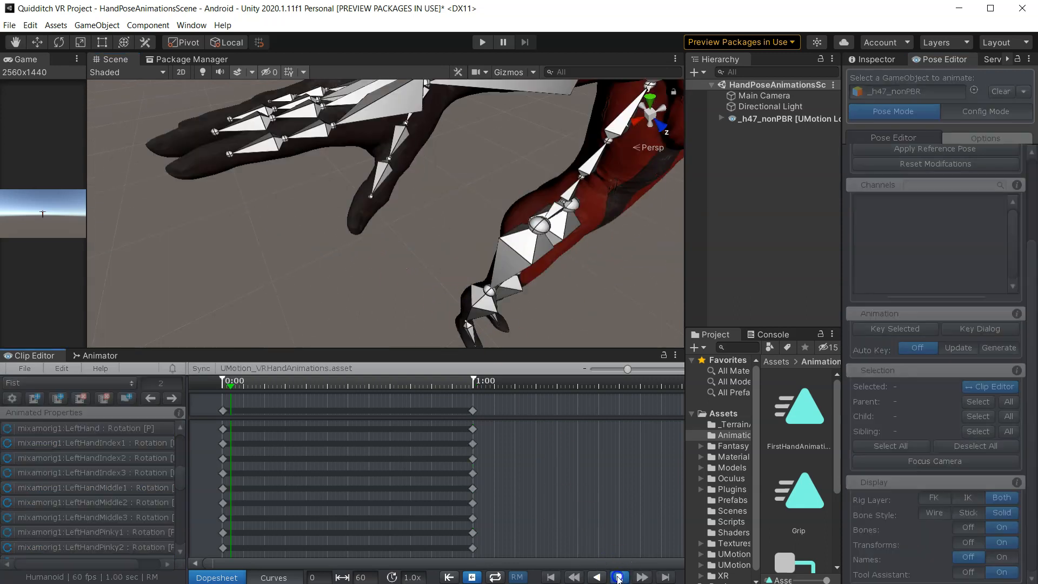
left_click(620, 579)
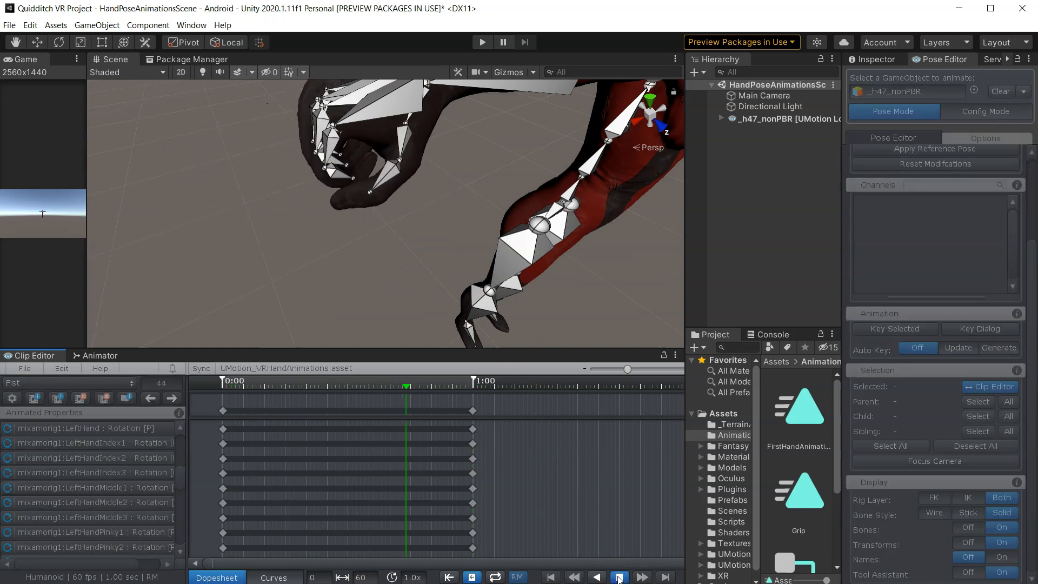
right_click_drag(458, 312, 449, 280)
left_click(610, 578)
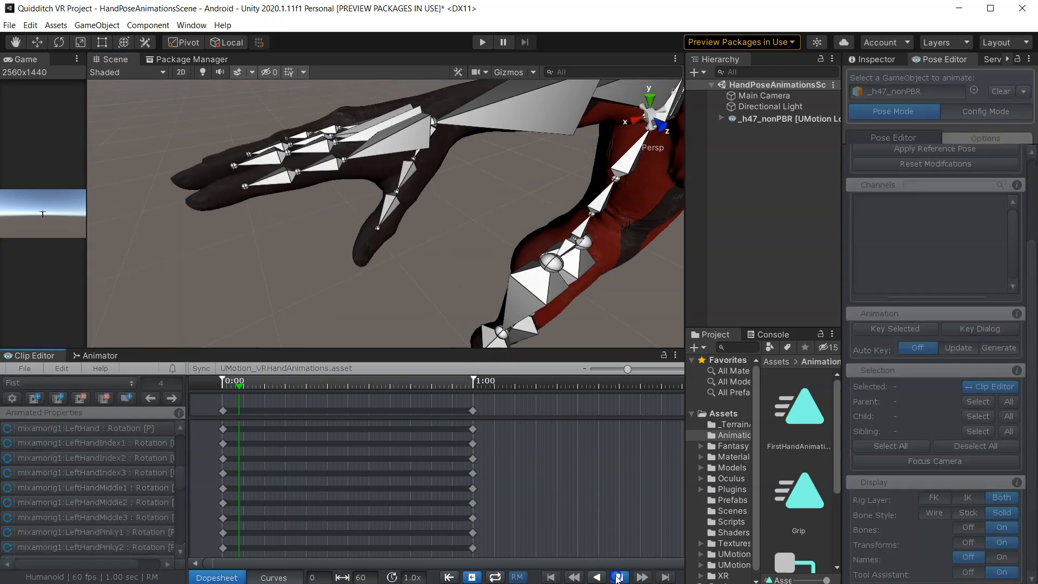
left_click(618, 578)
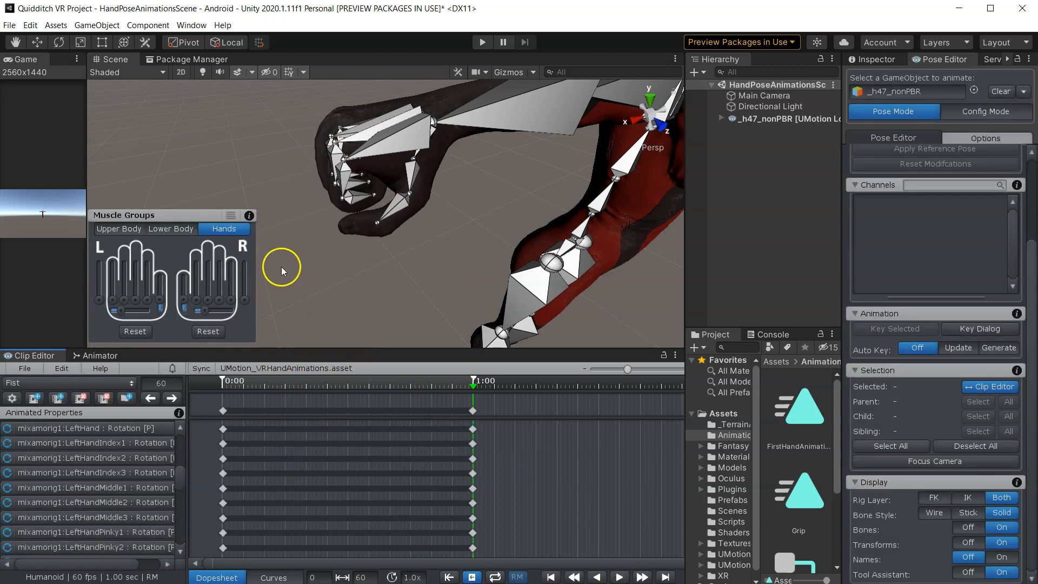
- Export the current Fist clip from the Clip Editor as an animation asset
left_click(24, 370)
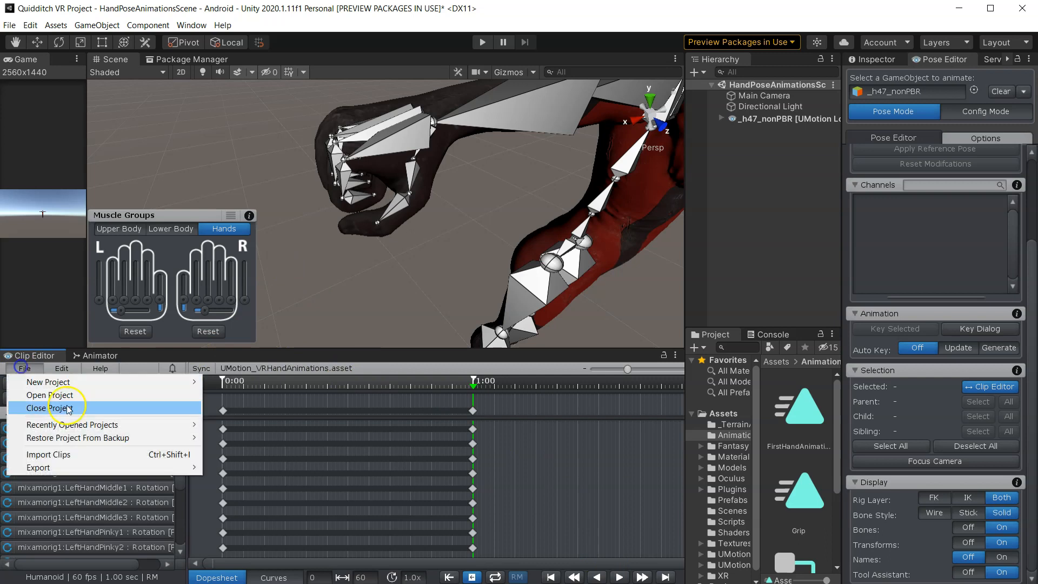
left_click(120, 465)
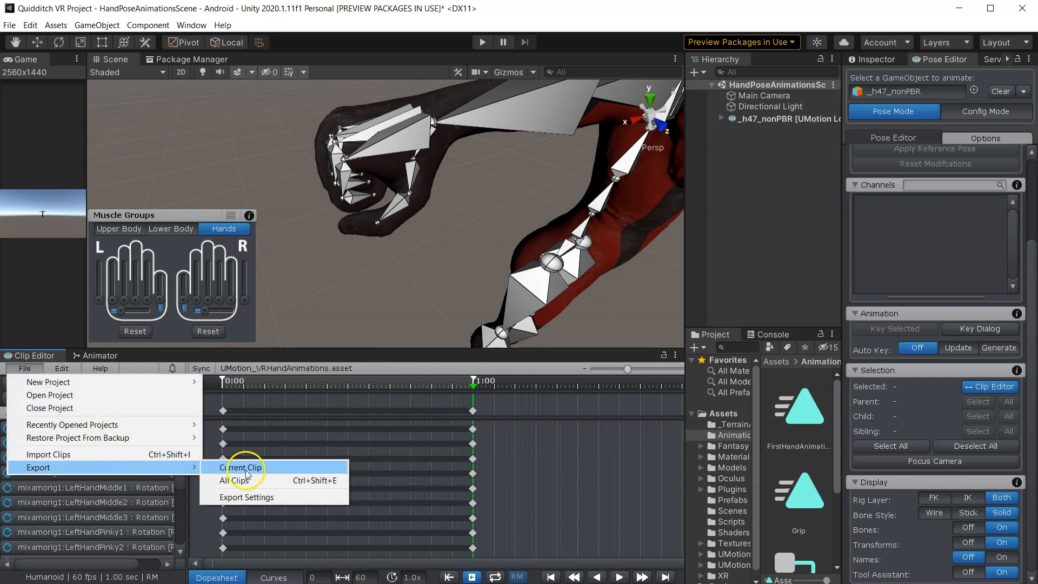
left_click(246, 474)
left_click(496, 400)
- Create a new UMotion clip named Idle
left_click_drag(686, 274, 493, 239)
left_click(700, 414)
scroll(348, 240, "down", 10)
left_click_drag(388, 227, 316, 247, "alt")
left_click_drag(488, 231, 686, 243)
scroll(541, 256, "up", 5)
left_click_drag(336, 219, 167, 219)
middle_click_drag(440, 250, 352, 232)
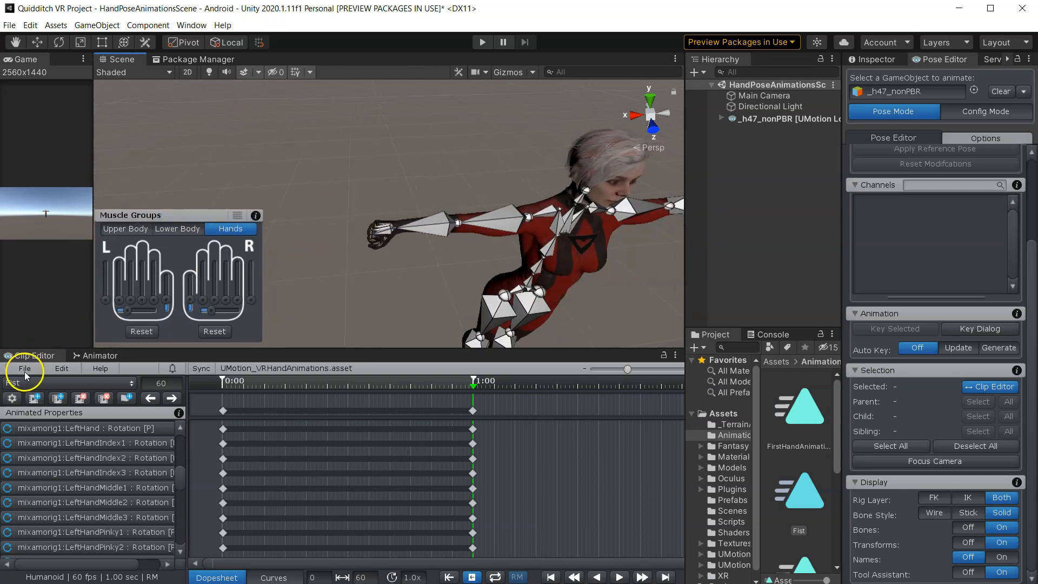
left_click(33, 399)
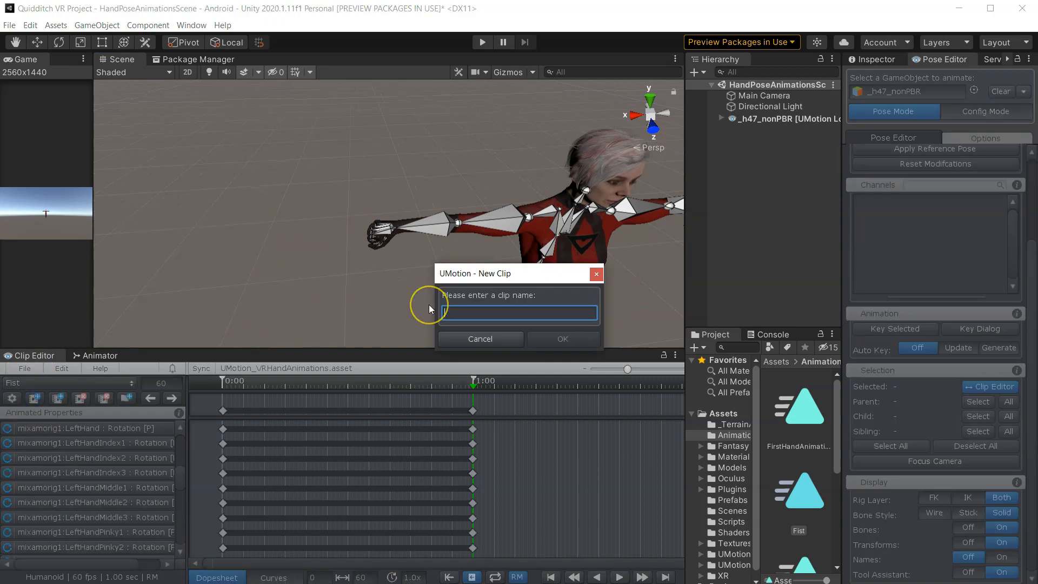
type("Id")
left_click(476, 309)
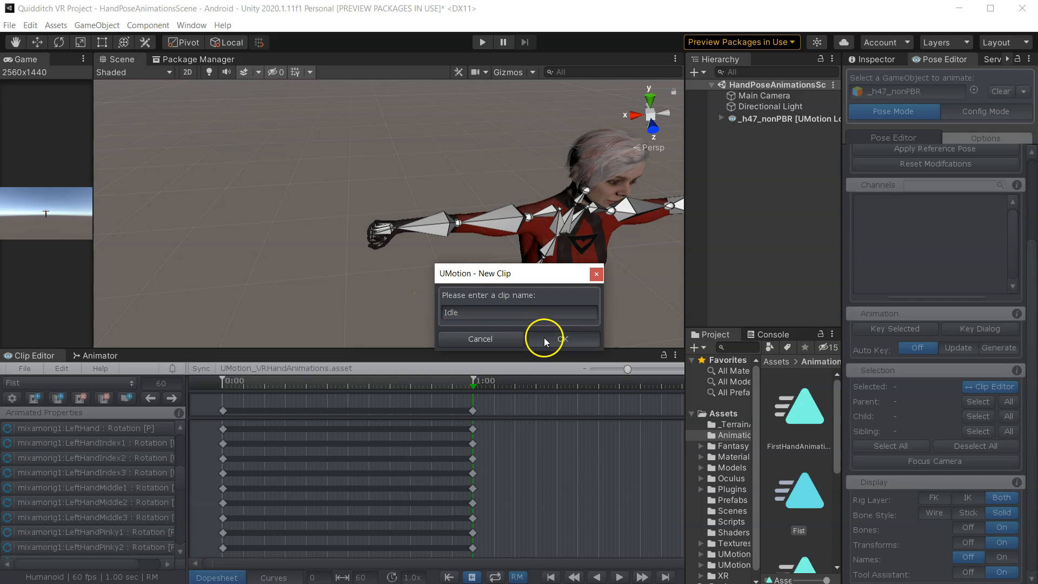
left_click(544, 337)
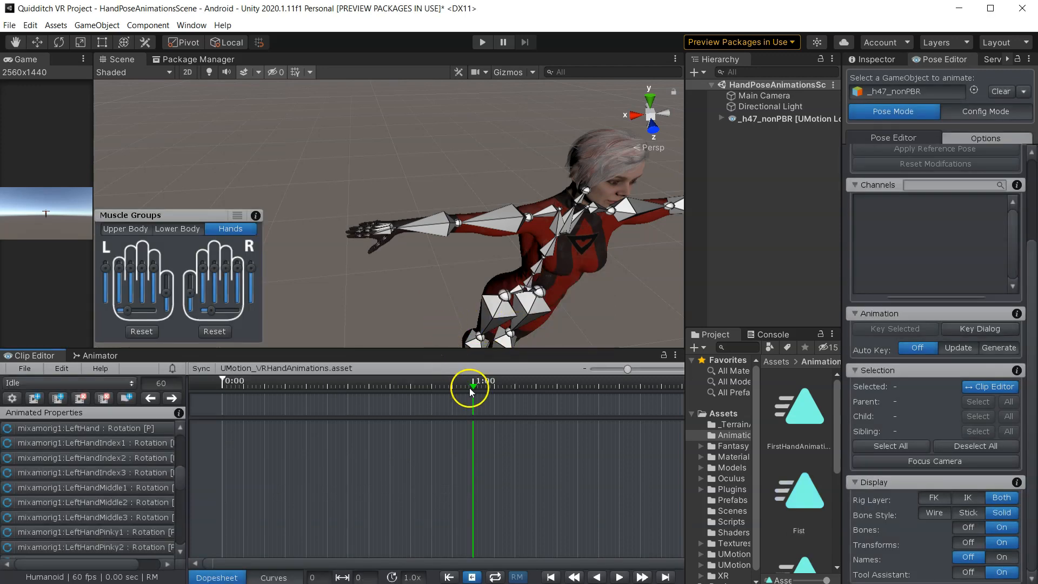
- At frame 0, select both hands' bone hierarchies and key all their properties for the Idle clip
left_click_drag(474, 385, 222, 383)
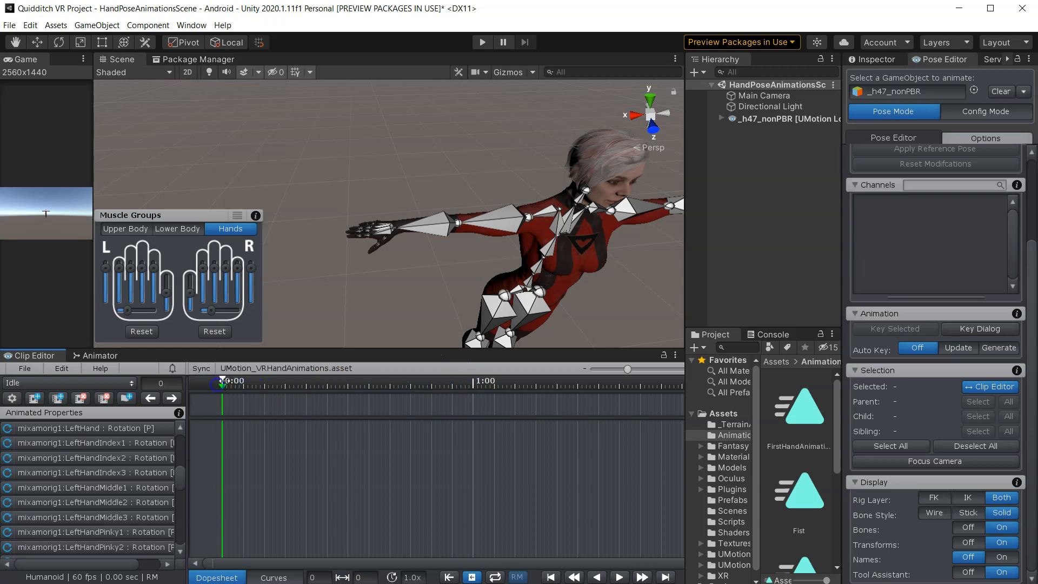
scroll(352, 287, "up", 5)
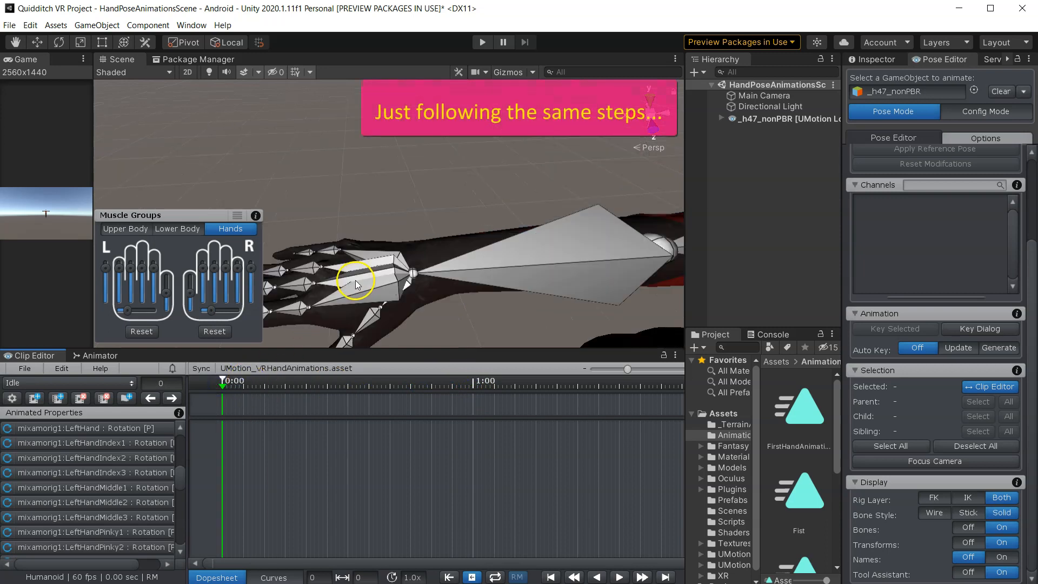
double_click(355, 281)
scroll(411, 283, "down", 8)
middle_click_drag(598, 259, 423, 268)
scroll(449, 248, "up", 4)
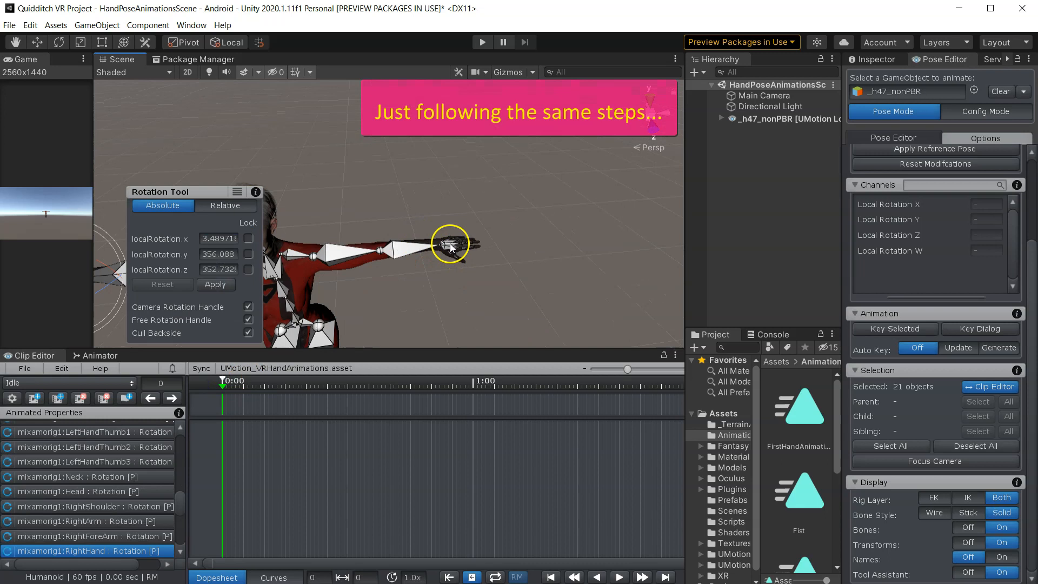
double_click(451, 248)
scroll(450, 248, "down", 5)
left_click(887, 329)
left_click(898, 349)
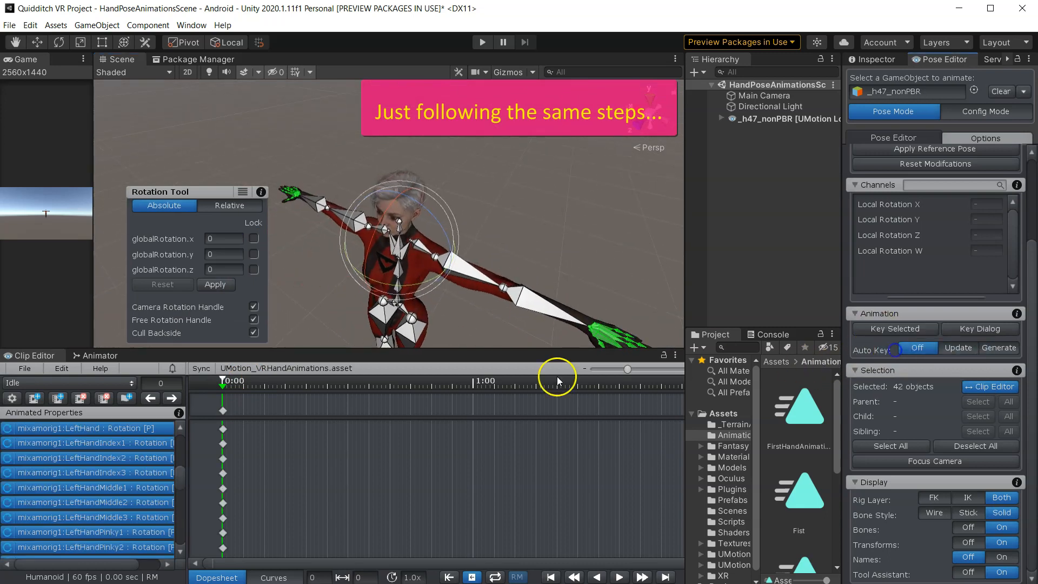
- Move to frame 60 and key all properties of both hands' bone hierarchies again
left_click(476, 329)
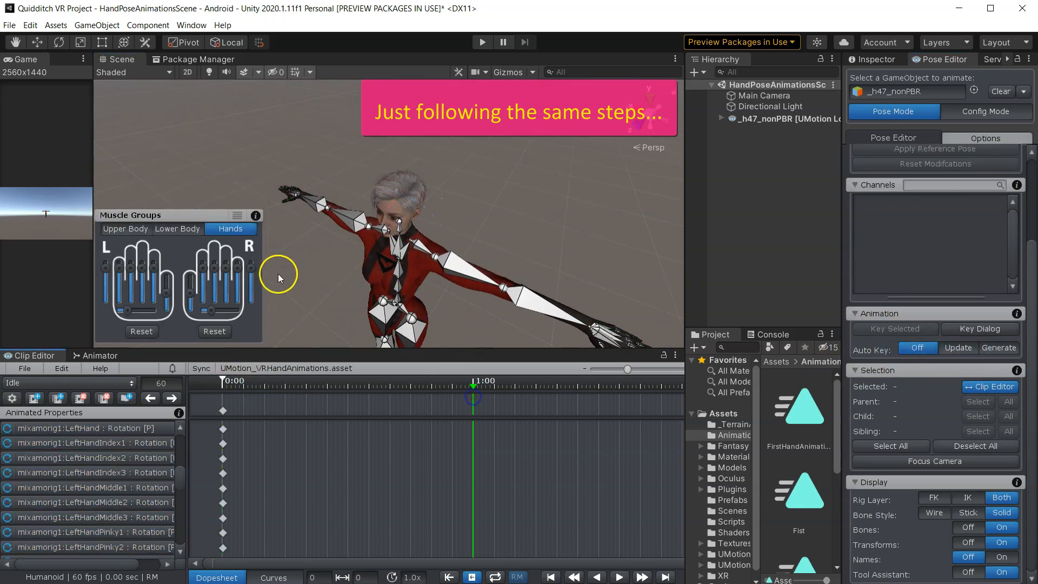
middle_click_drag(278, 274, 383, 315)
scroll(349, 287, "up", 5)
double_click(303, 242)
left_click_drag(356, 270, 517, 265, "alt")
double_click(454, 225, "shift")
left_click(897, 329)
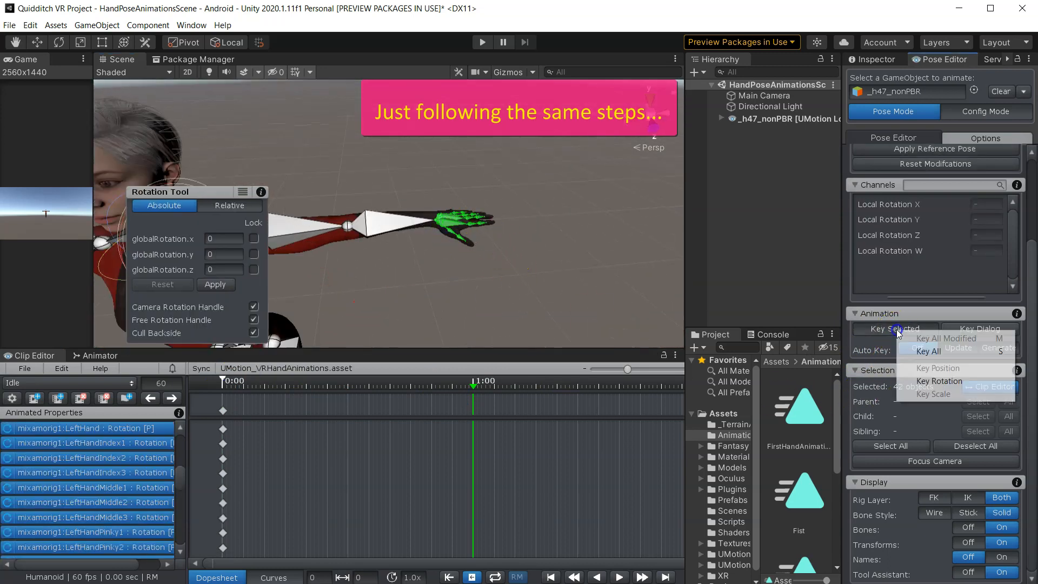
left_click(909, 353)
- Export the current Idle clip as an animation asset
left_click(485, 299)
scroll(417, 297, "down", 5)
left_click_drag(434, 298, 397, 274, "alt")
scroll(405, 281, "down", 6)
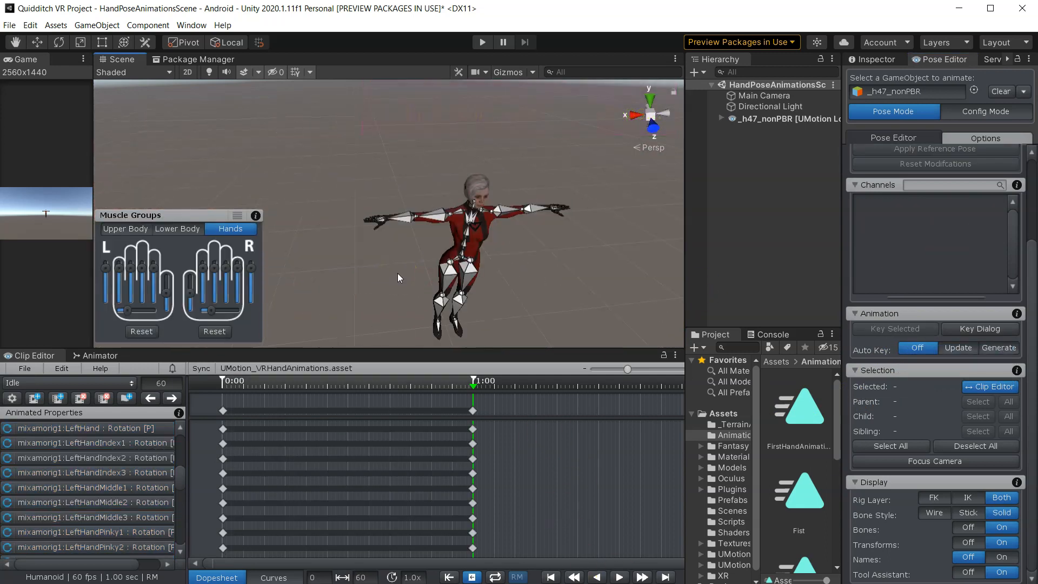
left_click(23, 369)
left_click(93, 467)
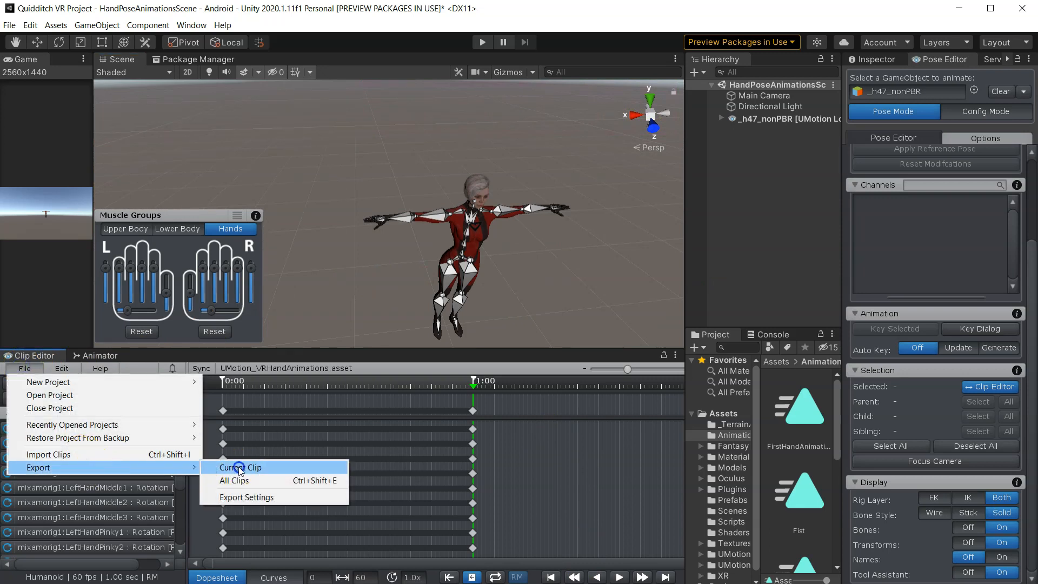
left_click(240, 468)
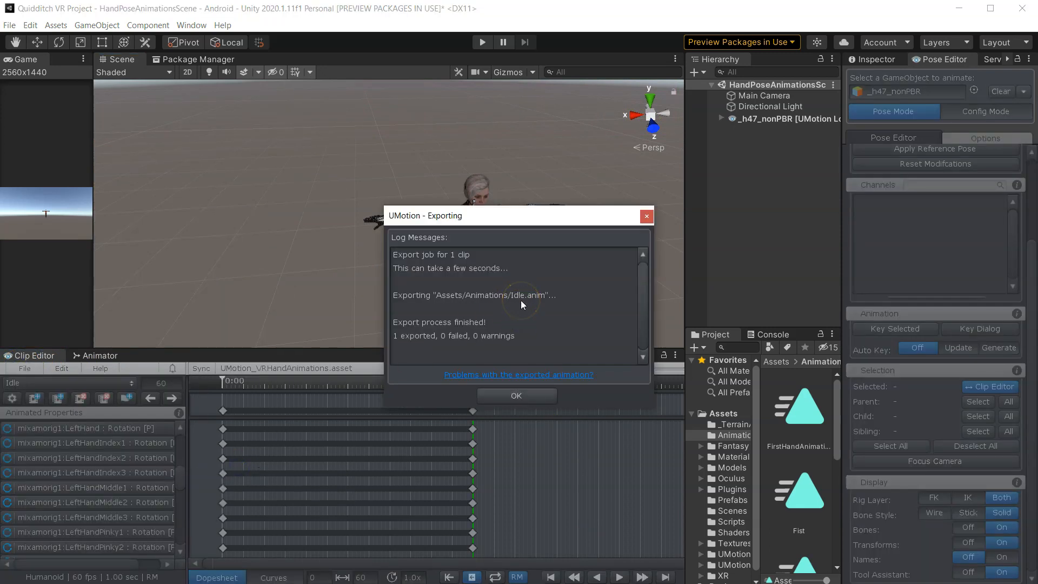
left_click(517, 397)
- Clear the animated GameObject from the Pose Editor and switch to the Animator and Inspector
left_click_drag(683, 272, 359, 262)
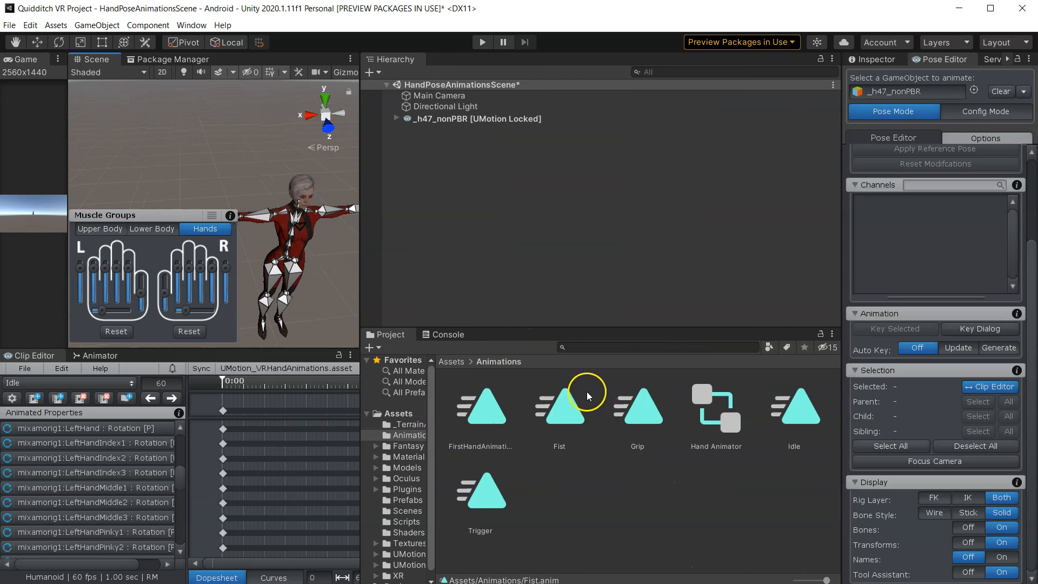
left_click(1001, 92)
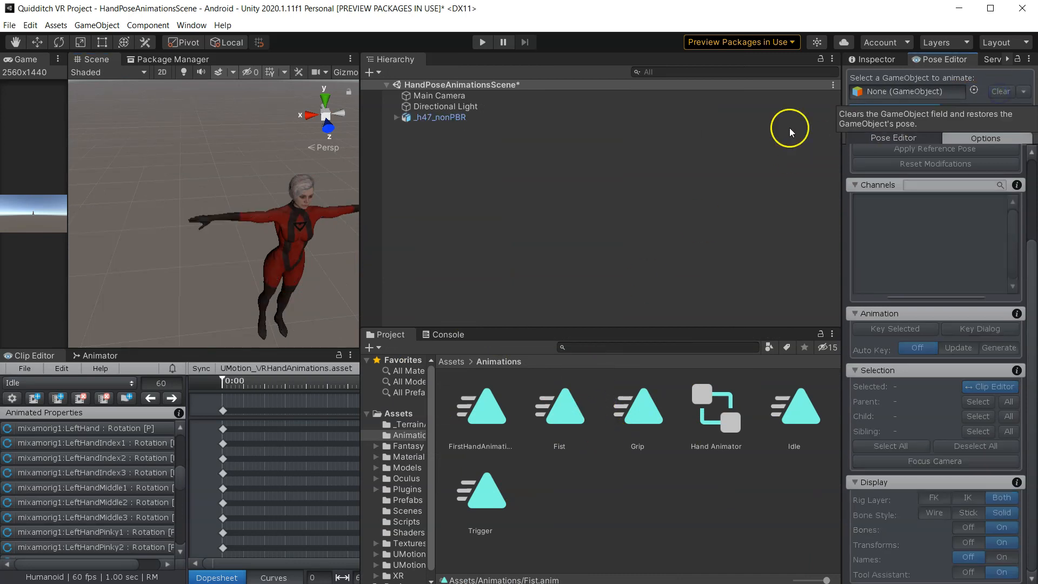
left_click(93, 356)
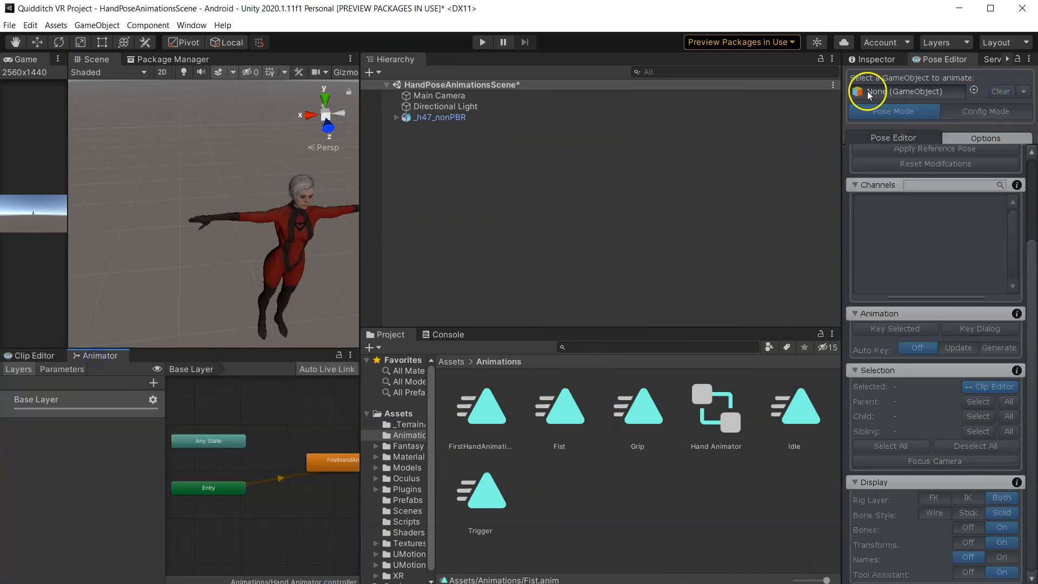
left_click(884, 62)
- Add the Idle, Fist, Grip and Trigger animation clips to the Hand Animator base layer as states
left_click_drag(359, 249, 668, 246)
middle_click_drag(486, 260, 362, 205)
scroll(368, 209, "up", 5)
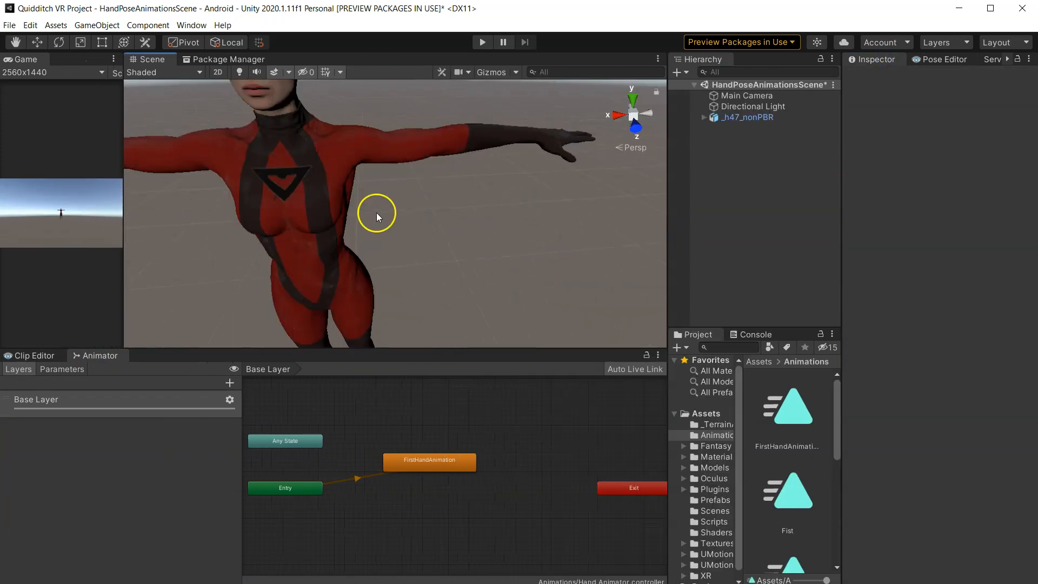
right_click_drag(377, 213, 355, 188)
middle_click_drag(354, 188, 501, 224)
right_click_drag(497, 269, 557, 235)
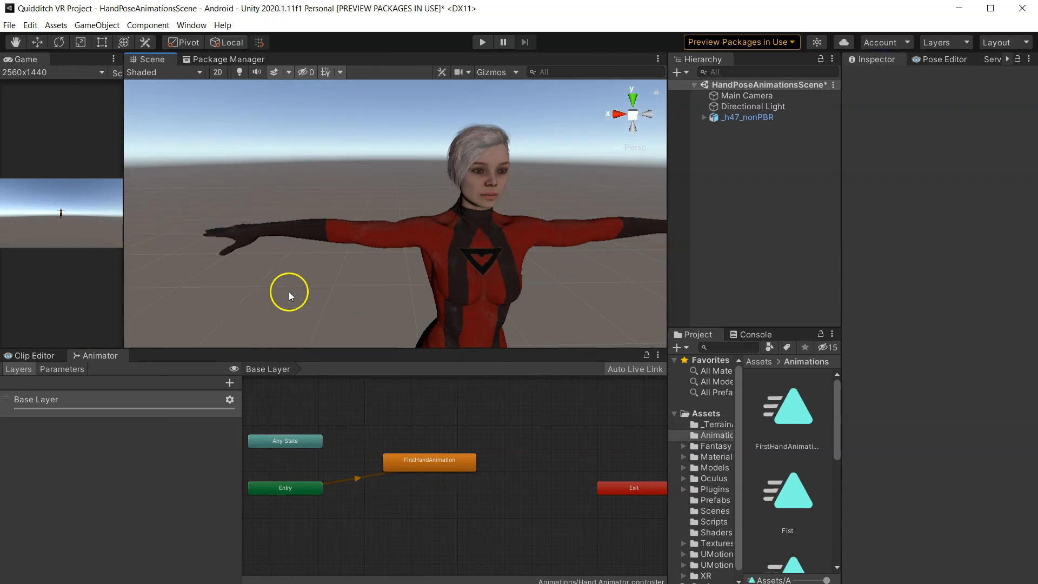
left_click_drag(125, 282, 4, 277)
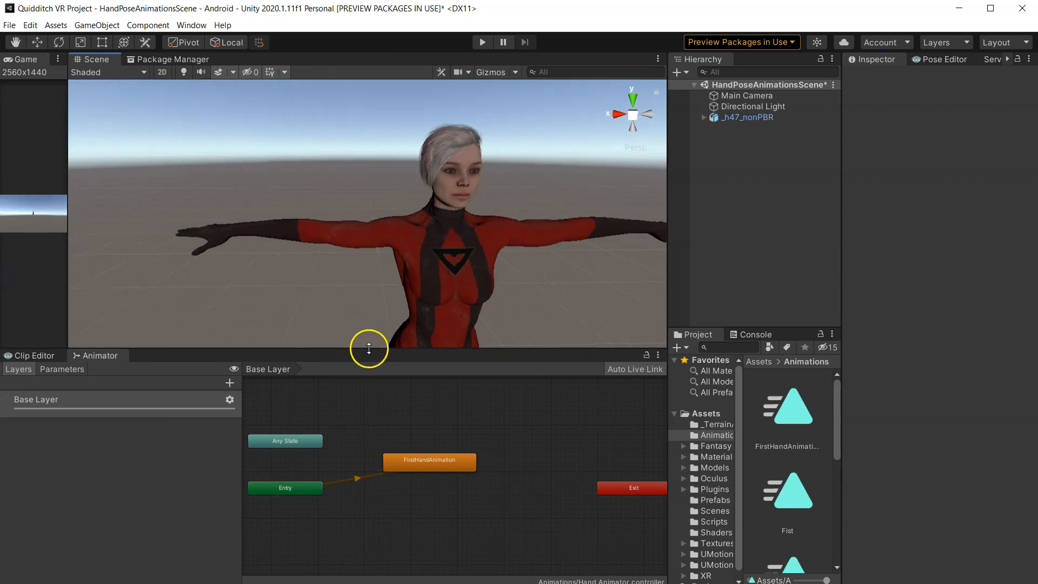
left_click_drag(369, 349, 350, 318)
left_click_drag(668, 279, 543, 279)
left_click_drag(415, 317, 415, 298)
left_click_drag(778, 408, 371, 441)
left_click_drag(675, 489, 387, 479)
scroll(681, 503, "down", 2)
left_click_drag(675, 523, 409, 389)
left_click_drag(776, 523, 413, 526)
- Frame the character's hand in the scene and enter Play mode to test the animator
mouse_move(413, 298)
left_mouse_down()
mouse_move(413, 392)
mouse_move(424, 310)
left_mouse_up()
scroll(285, 271, "up", 5)
left_click_drag(543, 292, 696, 287)
right_click_drag(487, 189, 541, 184)
middle_click_drag(541, 184, 533, 155)
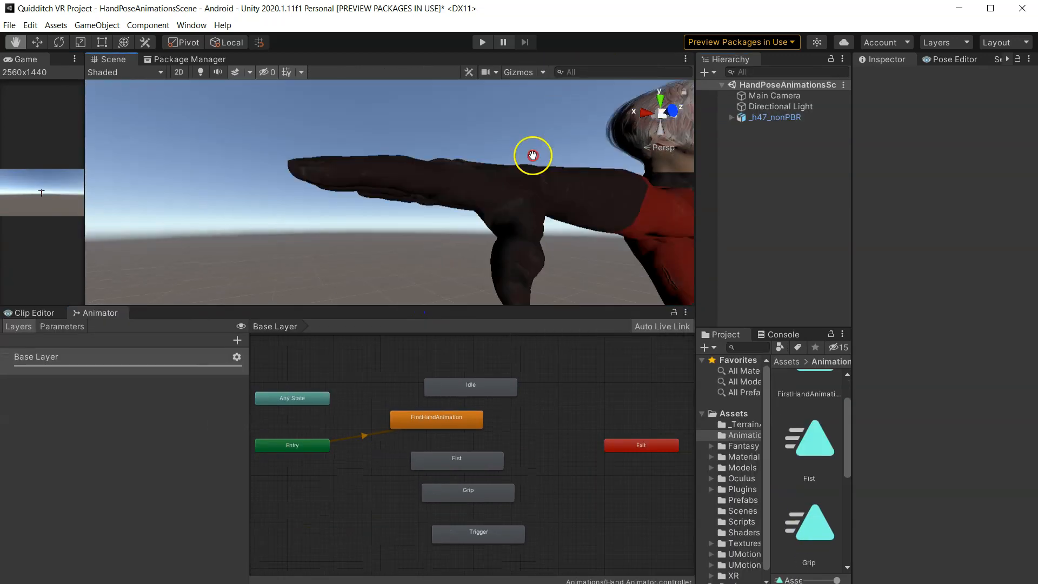
left_click_drag(411, 243, 508, 199, "alt")
left_click_drag(489, 306, 489, 376)
left_click_drag(489, 322, 561, 286, "alt")
key("ctrl+p")
- Set the Fist, Grip and Trigger states as the layer default state in turn to preview each pose
left_click(442, 526)
right_click(432, 514)
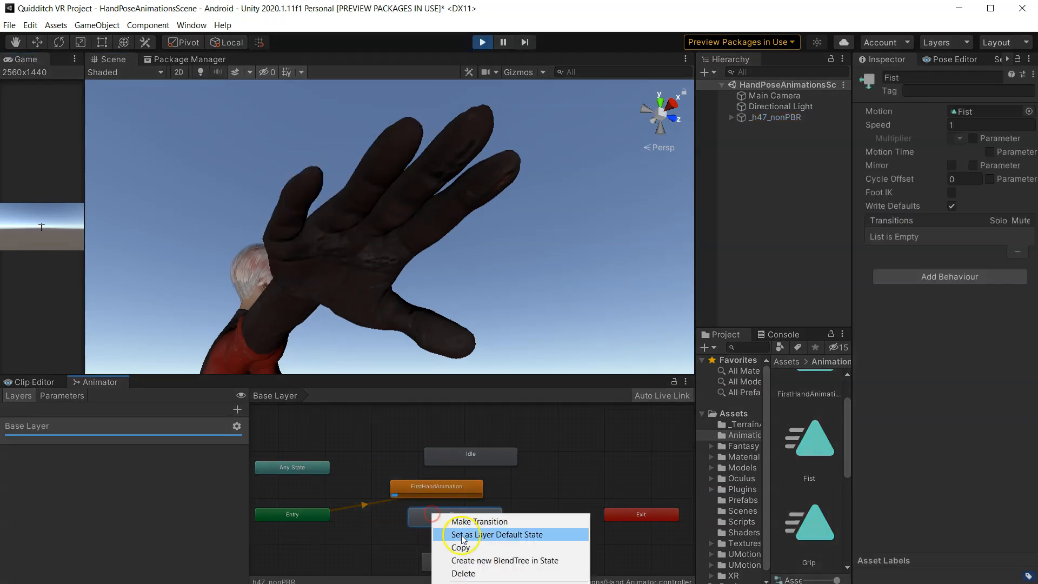
left_click(463, 535)
left_click_drag(406, 375, 409, 317)
left_click(464, 502)
right_click(464, 502)
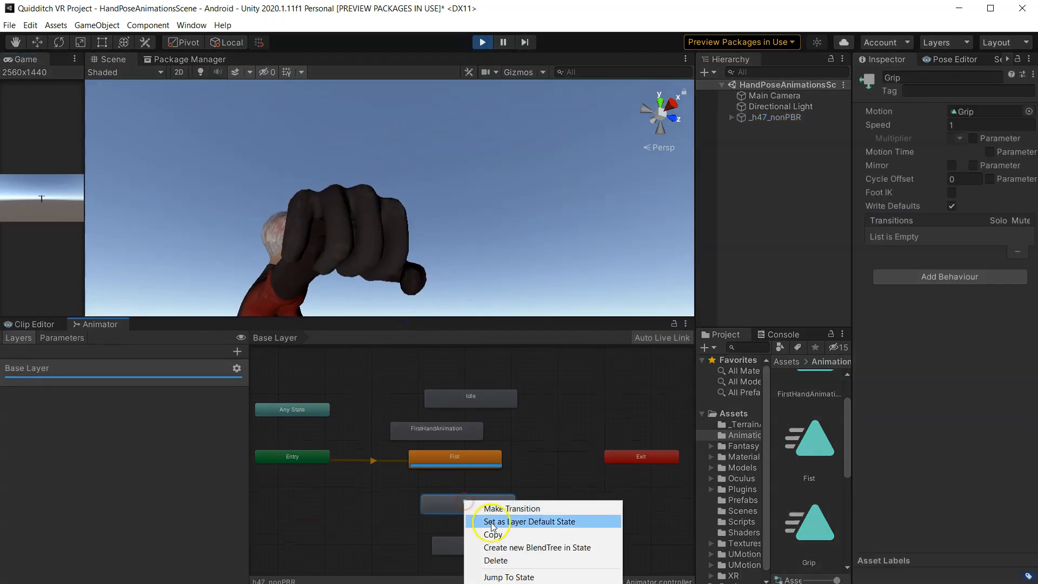
left_click(492, 523)
left_click_drag(495, 549, 556, 489)
right_click(549, 488)
left_click(564, 507)
- Rearrange the states and switch the layer default state to Grip and then Fist
left_click_drag(168, 154, 260, 204, "alt")
left_click_drag(536, 482, 573, 493)
left_click(486, 504)
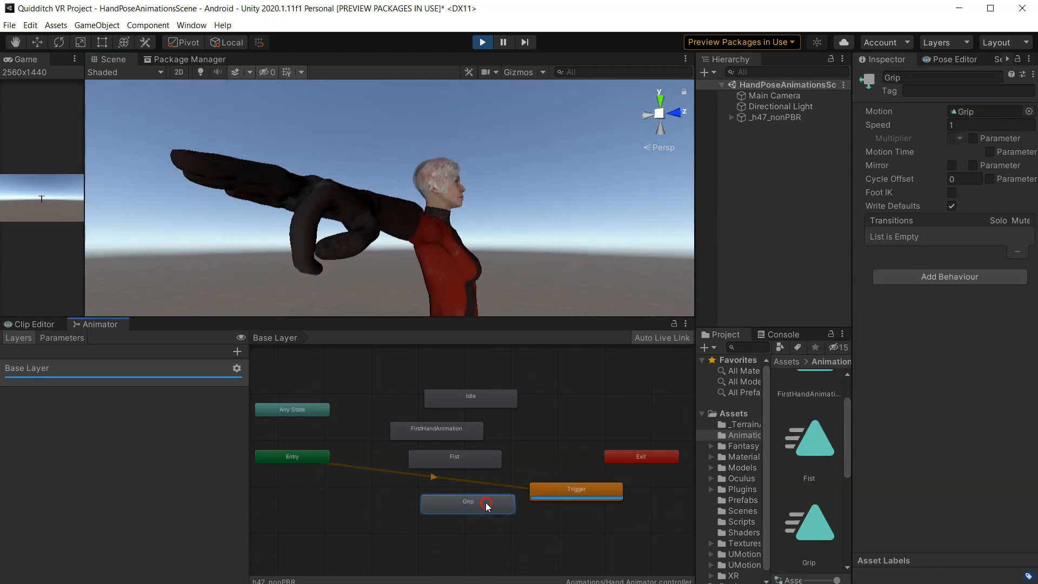
right_click(487, 504)
left_click(504, 524)
left_click_drag(259, 181, 460, 216, "alt")
left_click_drag(560, 317, 554, 421)
middle_click_drag(541, 310, 417, 271)
scroll(407, 276, "down", 8)
left_click_drag(405, 276, 562, 326, "alt")
middle_click_drag(405, 273, 465, 279)
scroll(465, 280, "up", 6)
left_click_drag(417, 340, 503, 214, "alt")
right_click(457, 505)
left_click(487, 528)
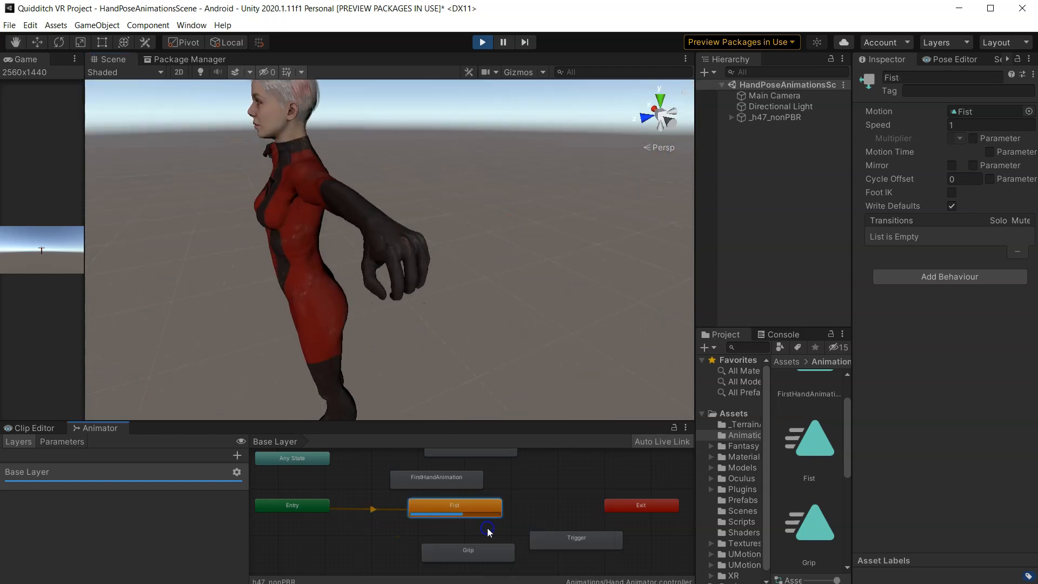
- Cycle the layer default state through Grip, Trigger, Fist and Grip again to compare the poses
left_click_drag(470, 507, 456, 507)
right_click(466, 555)
left_click(494, 570)
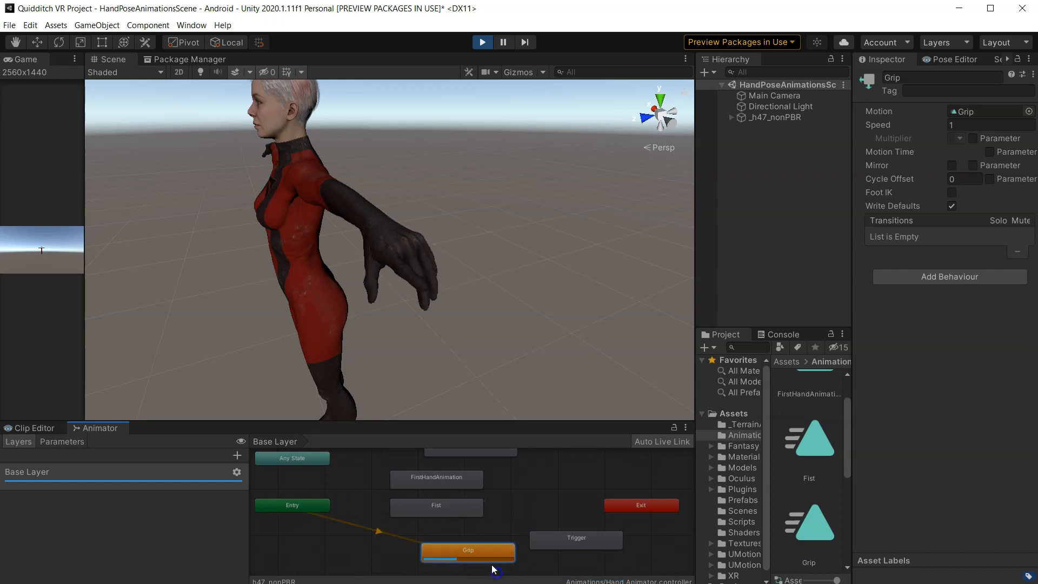
left_click(573, 538)
right_click(557, 540)
left_click(576, 562)
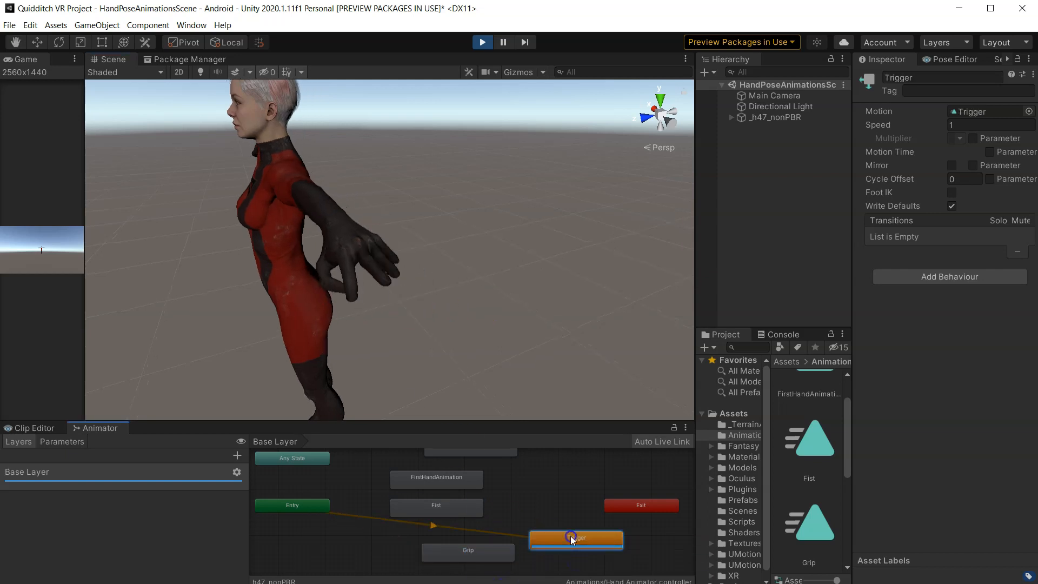
left_click_drag(572, 540, 568, 533)
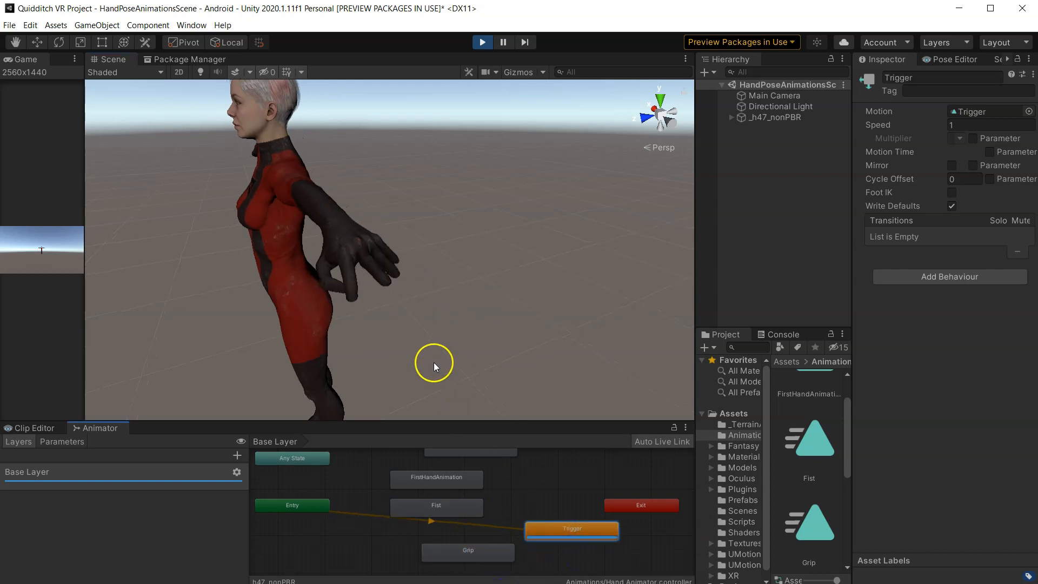
right_click(449, 507)
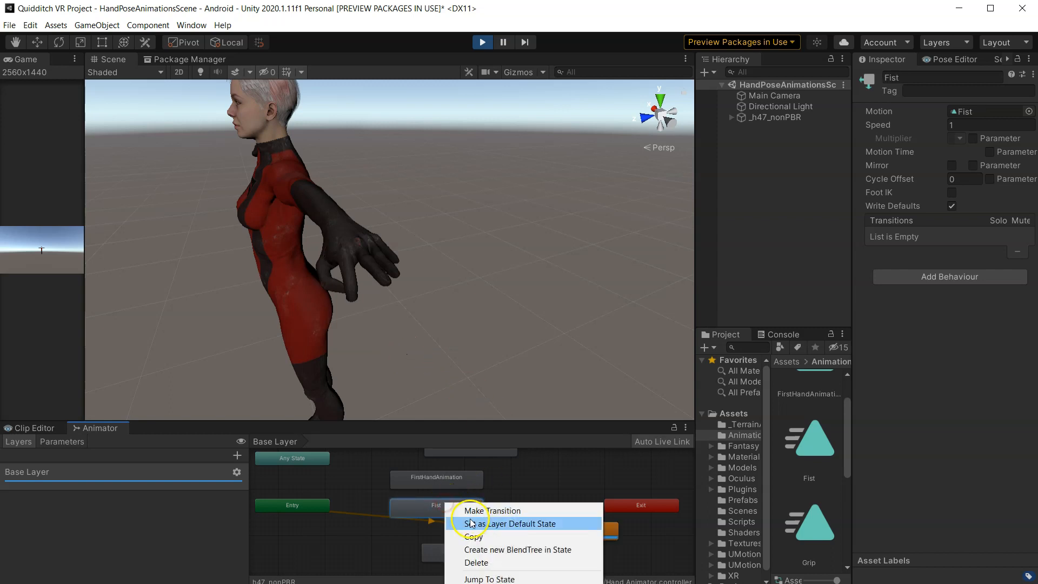
left_click(486, 521)
right_click(457, 562)
left_click(487, 575)
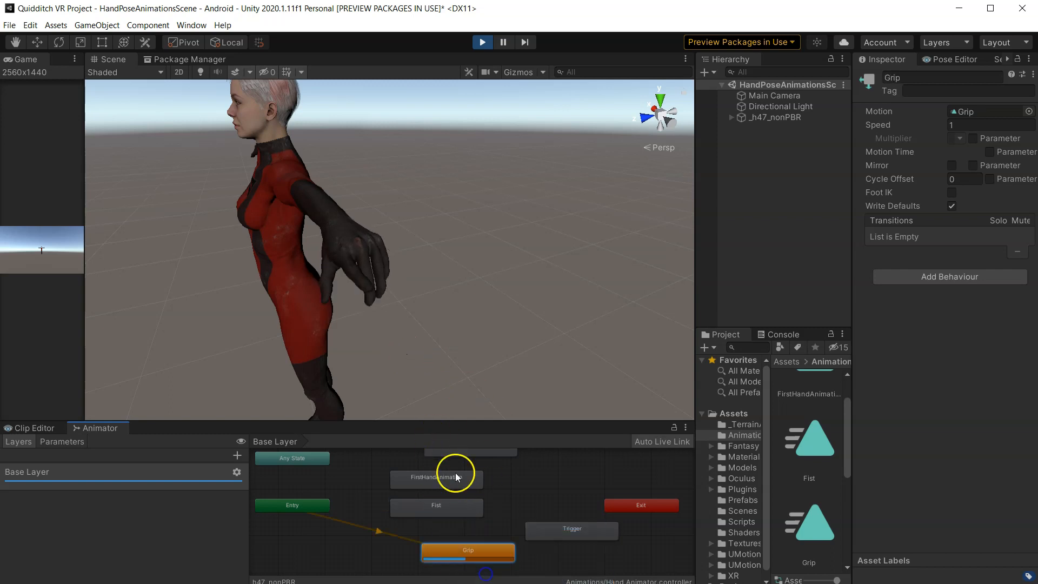
- Set the Idle state as the layer default state to preview the open hand
scroll(469, 461, "down", 2)
left_click_drag(471, 458, 529, 488)
right_click(529, 488)
left_click(551, 503)
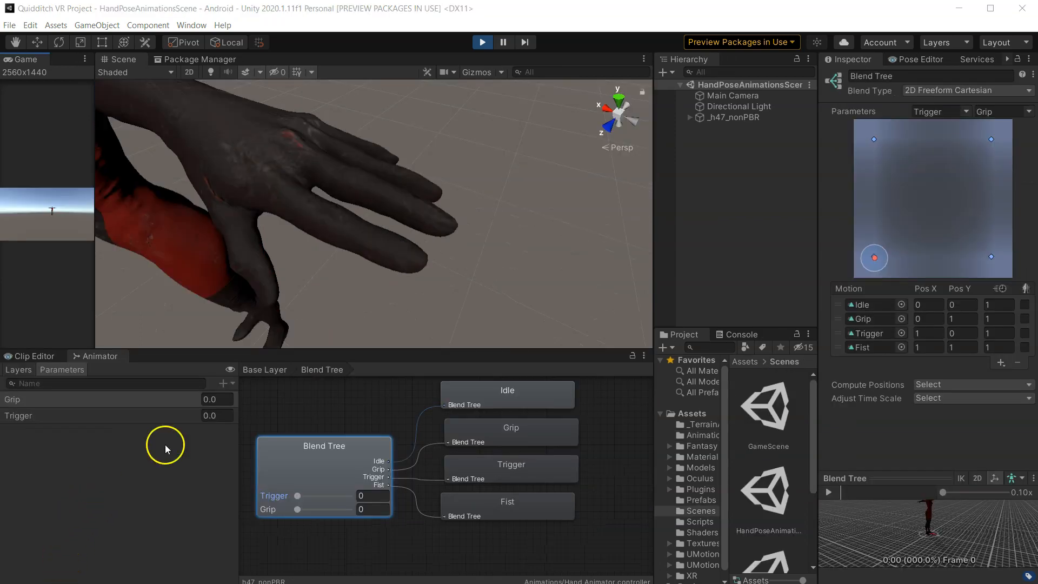
left_click_drag(874, 257, 946, 186)
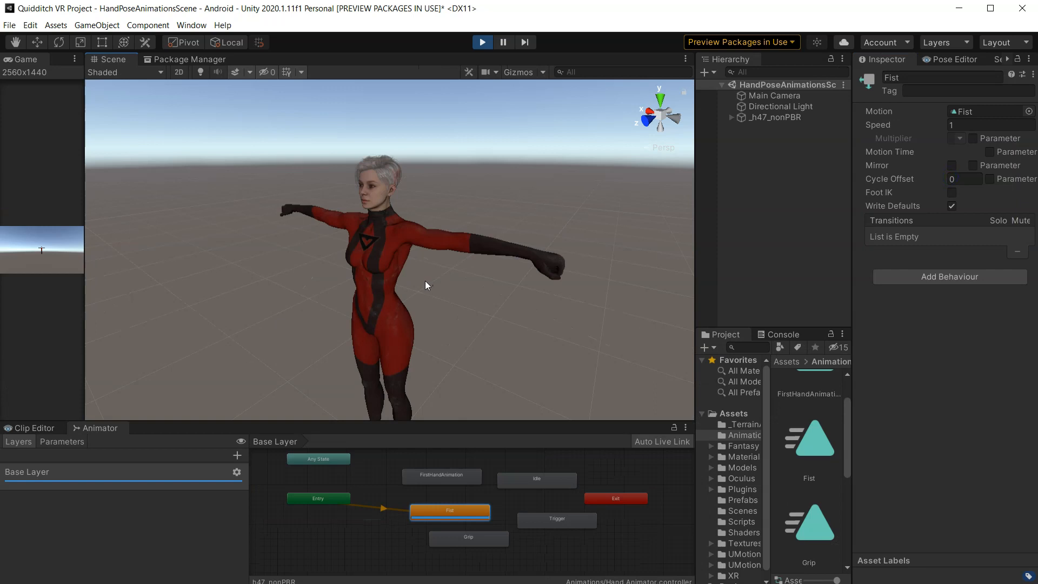
- Preview Fist, Grip and Fist again, then make Trigger the layer default state
right_click(467, 510)
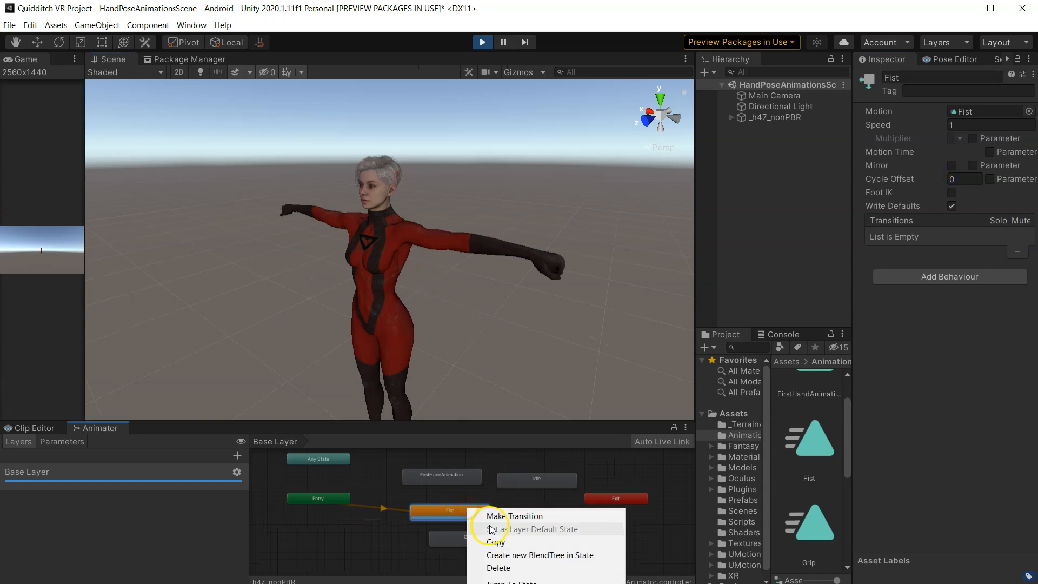
left_click(446, 508)
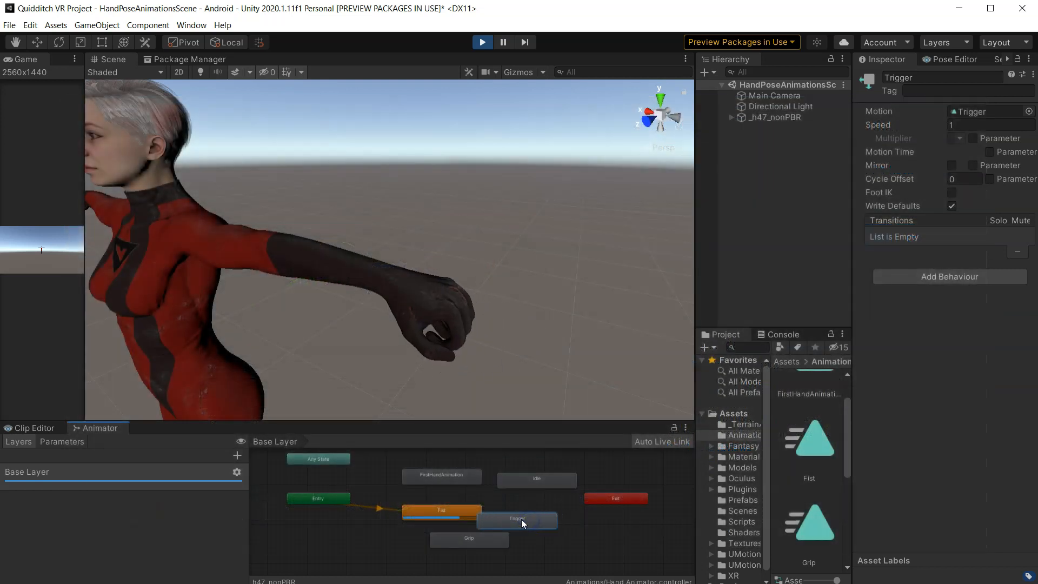
left_click_drag(523, 524, 564, 519)
left_click_drag(483, 541, 440, 555)
left_click(441, 510)
right_click(443, 545)
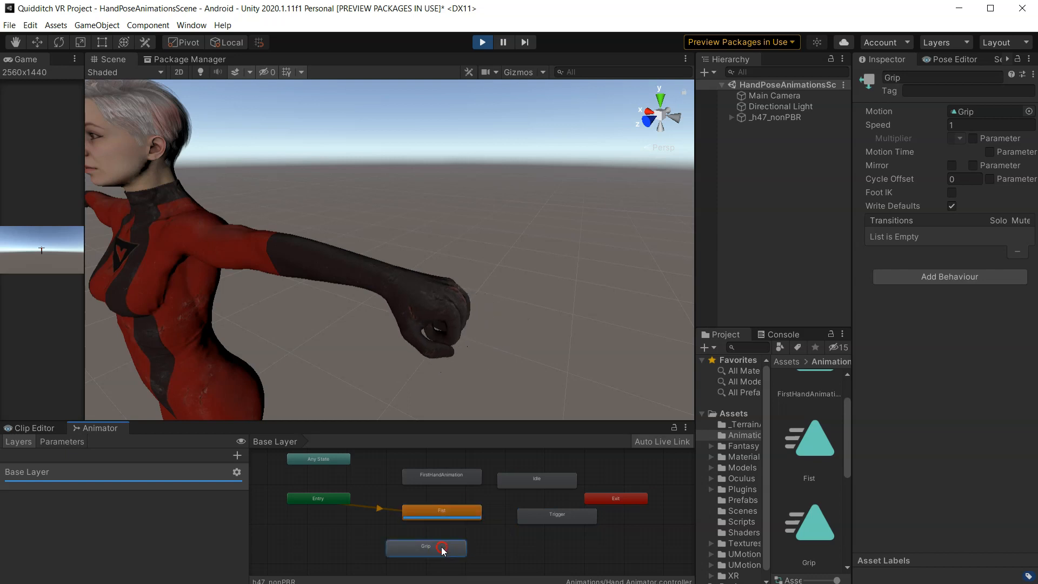
left_click(471, 566)
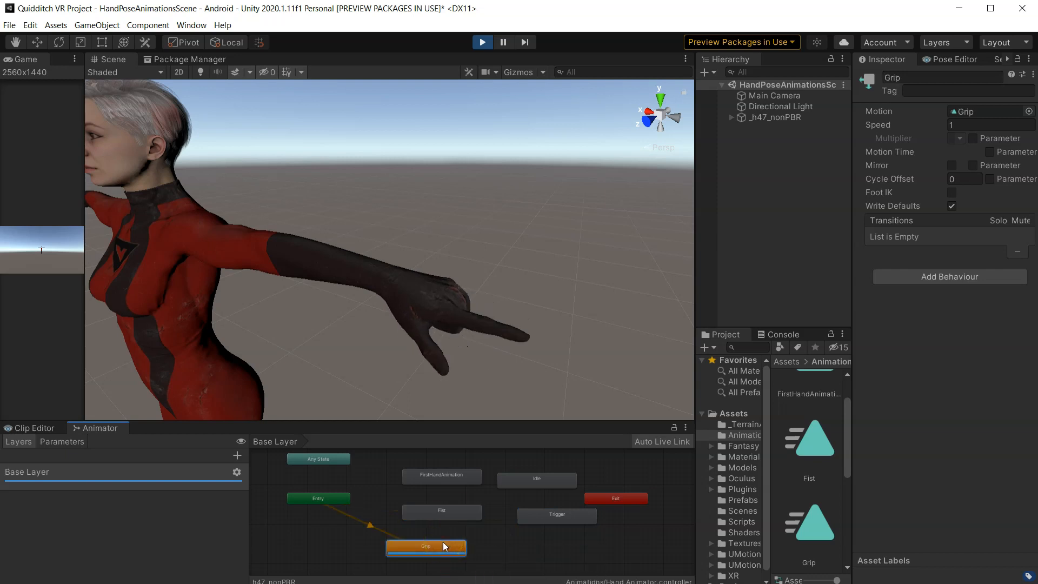
right_click(438, 514)
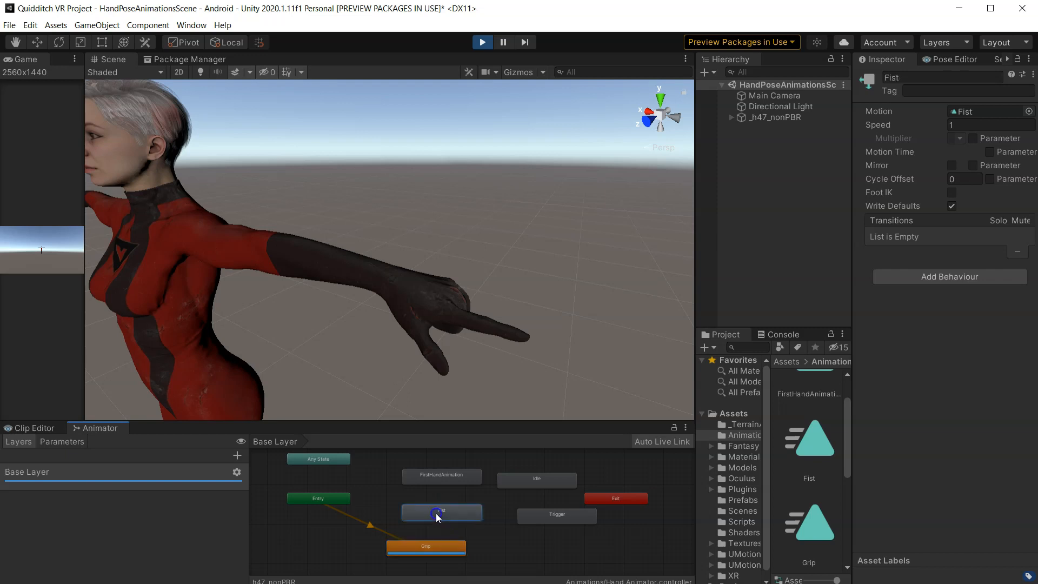
left_click(453, 536)
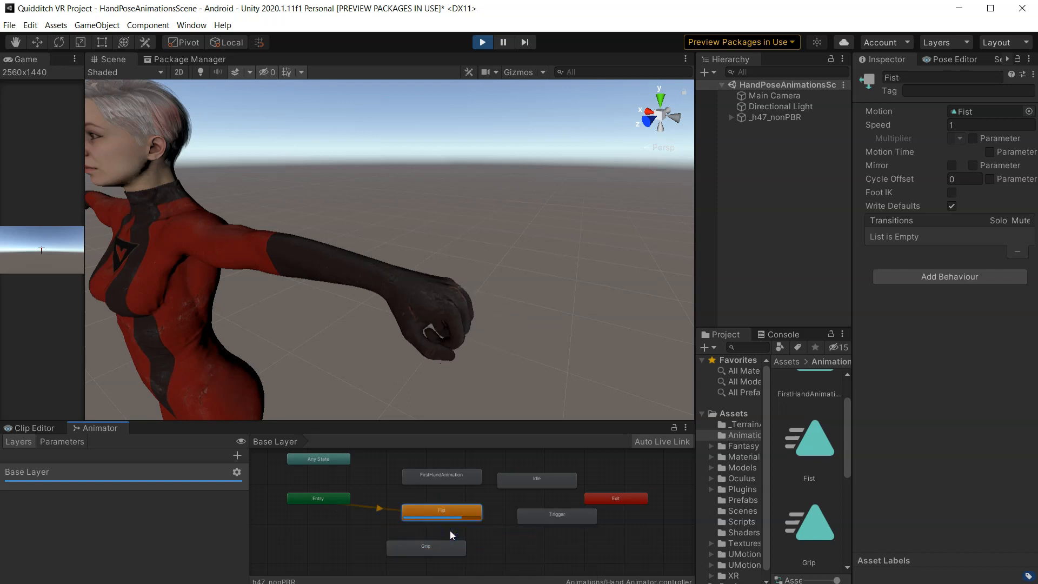
left_click(553, 519)
right_click(553, 519)
left_click(568, 537)
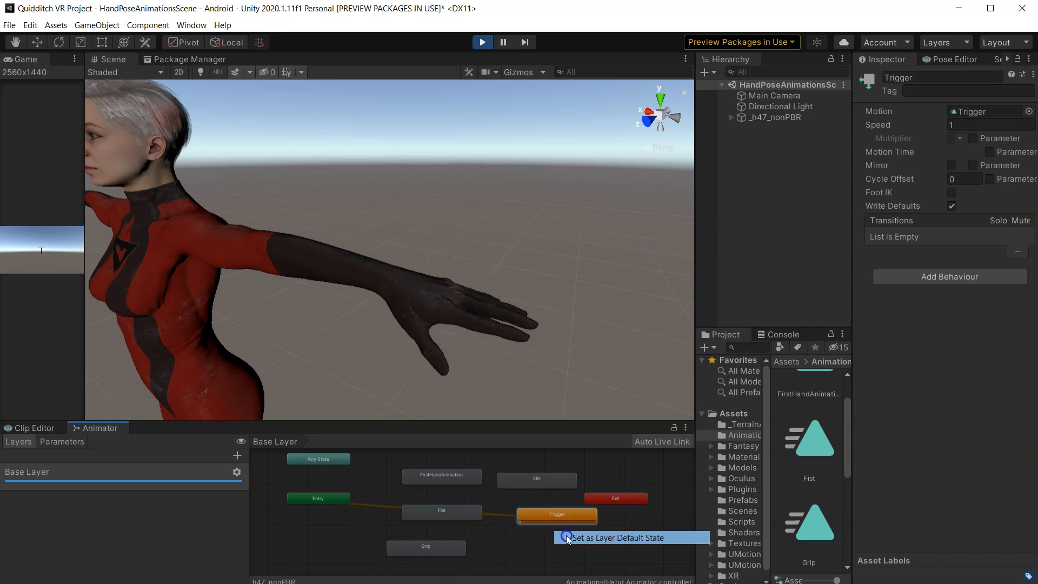